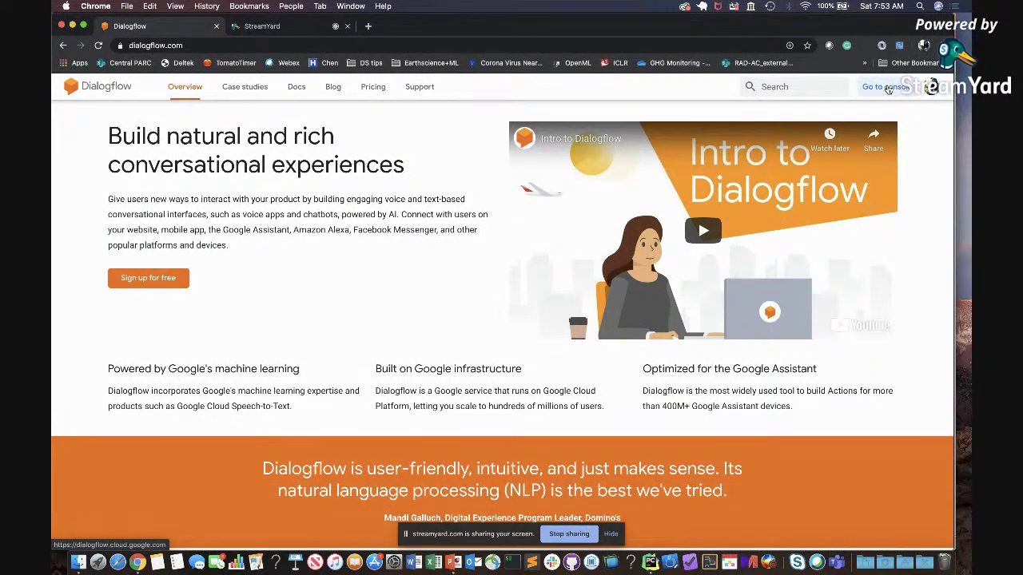
Open the Dialogflow console and start a new agent named TutorialAgent.
left_click(887, 88)
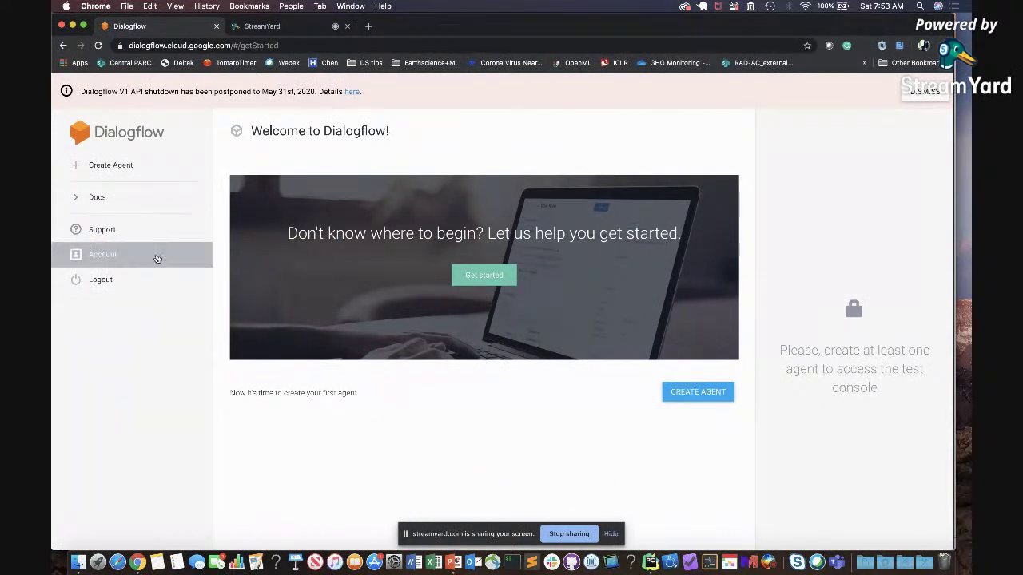
left_click(103, 167)
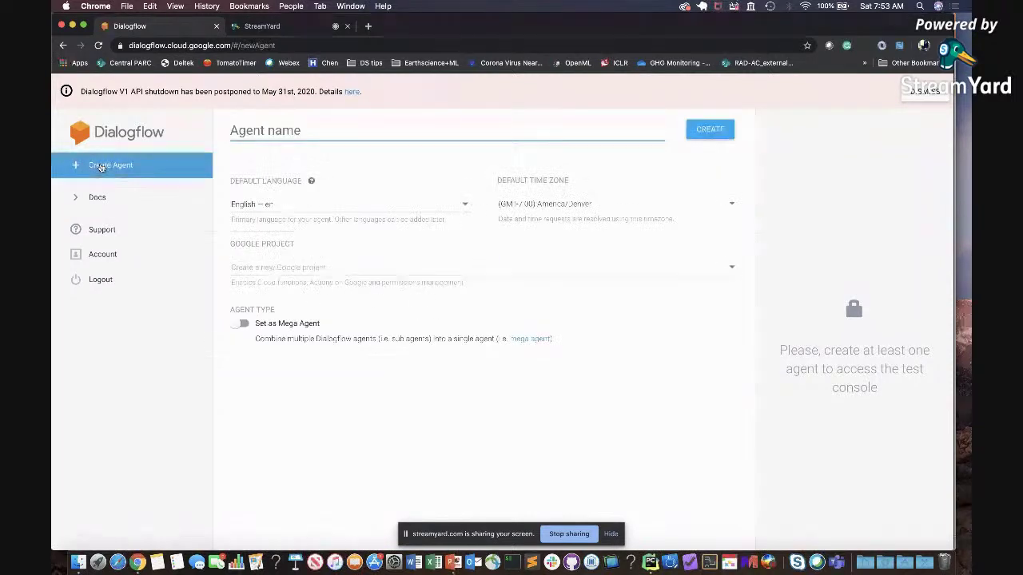
type("TutorialAgent")
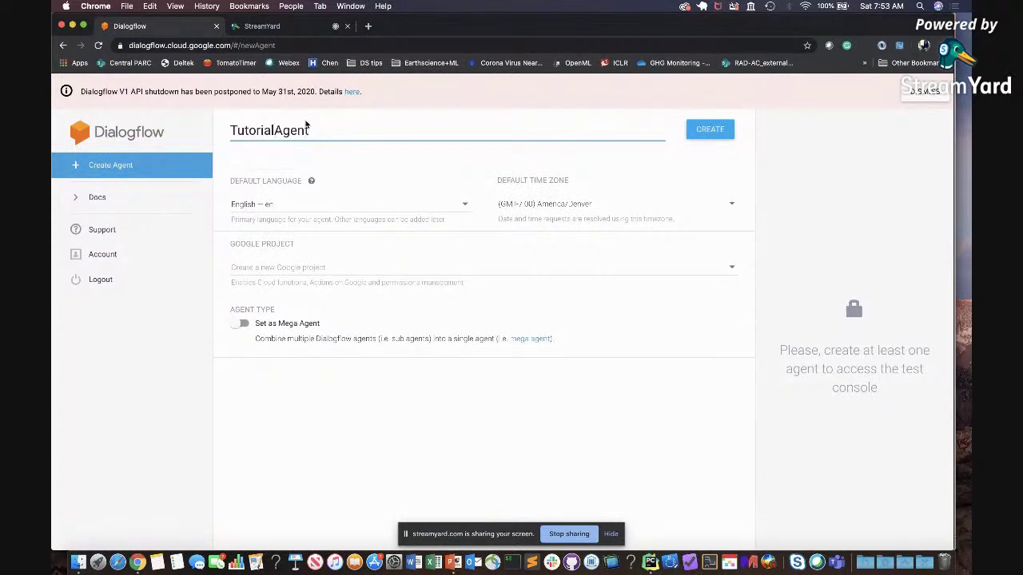
Look through the available default languages for the agent and keep English.
left_click(462, 205)
scroll(462, 200, "down", 5)
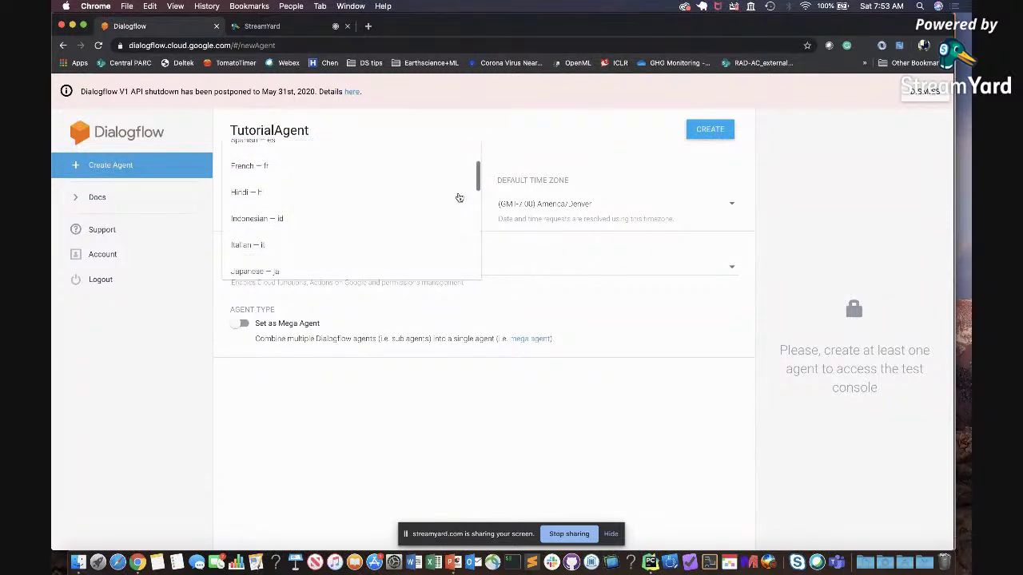
scroll(460, 197, "down", 5)
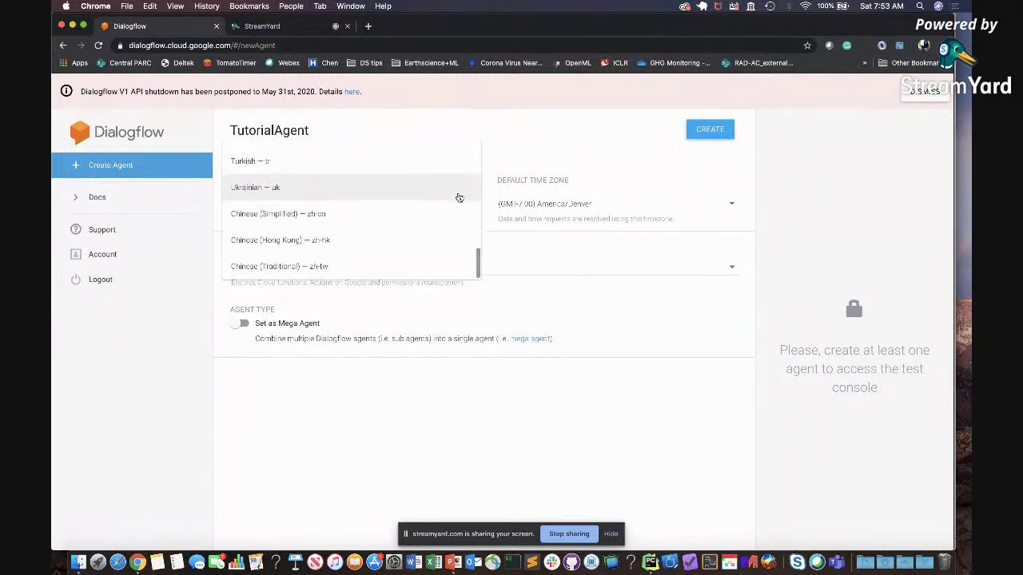
scroll(459, 197, "up", 5)
scroll(459, 197, "up", 5)
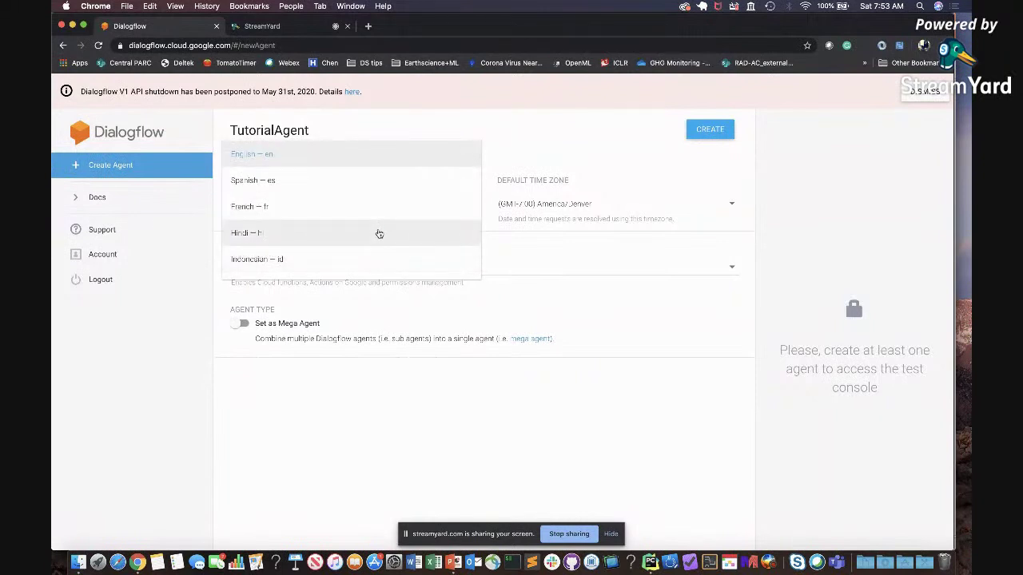
scroll(376, 245, "up", 2)
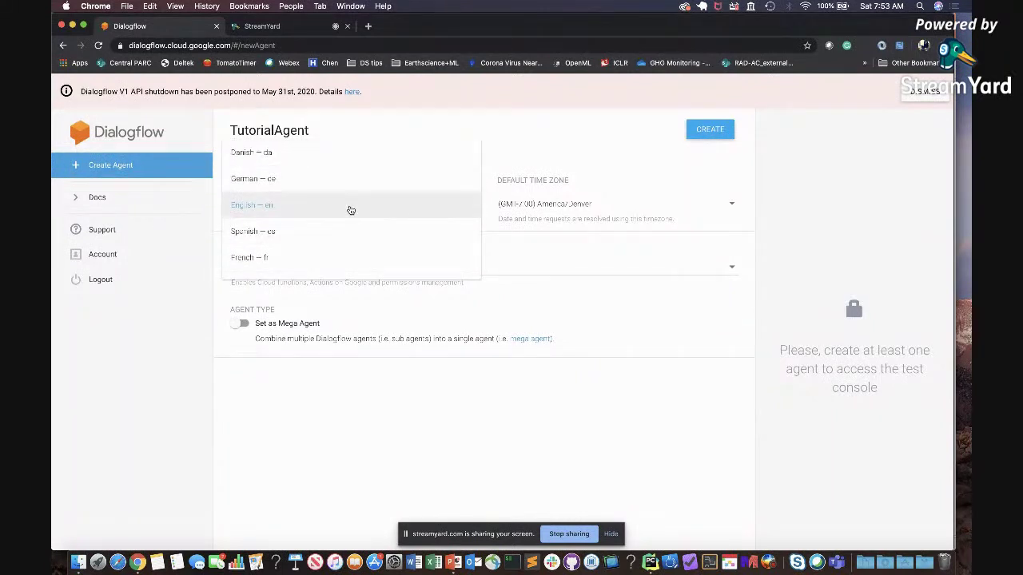
left_click(531, 266)
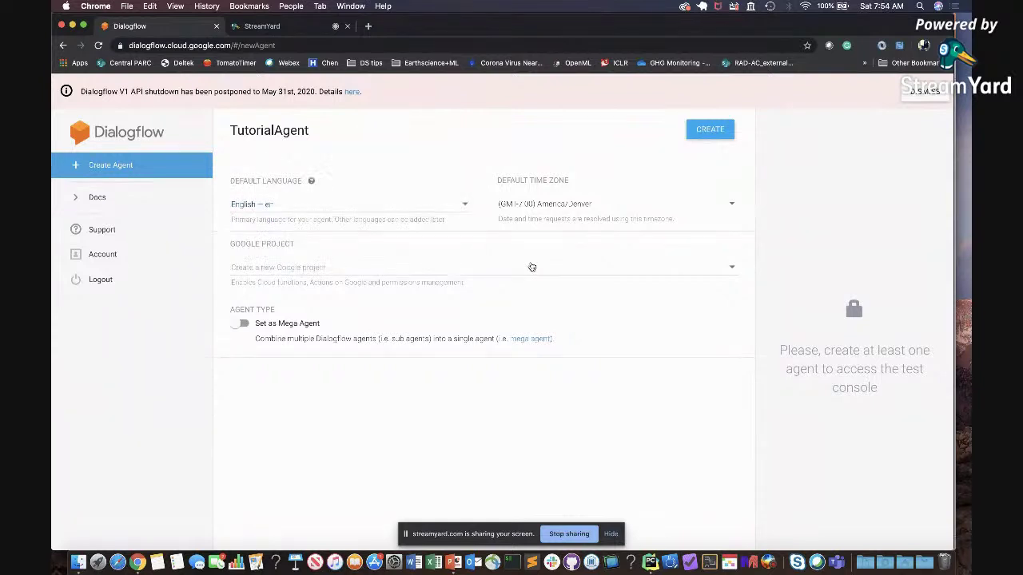
Set the default time zone to (GMT-8:00) America/Los_Angeles and create the agent.
left_click(730, 206)
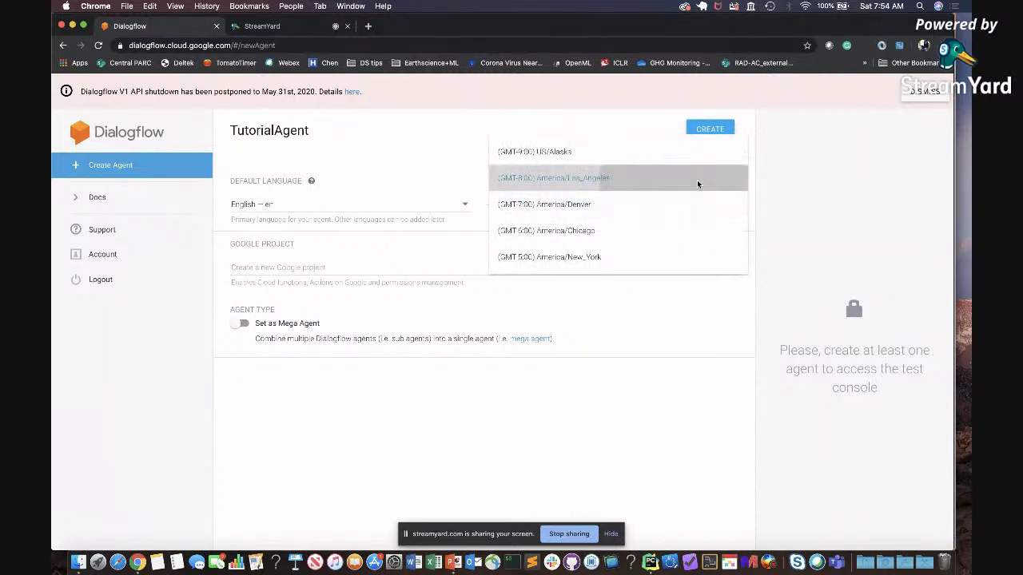
left_click(697, 179)
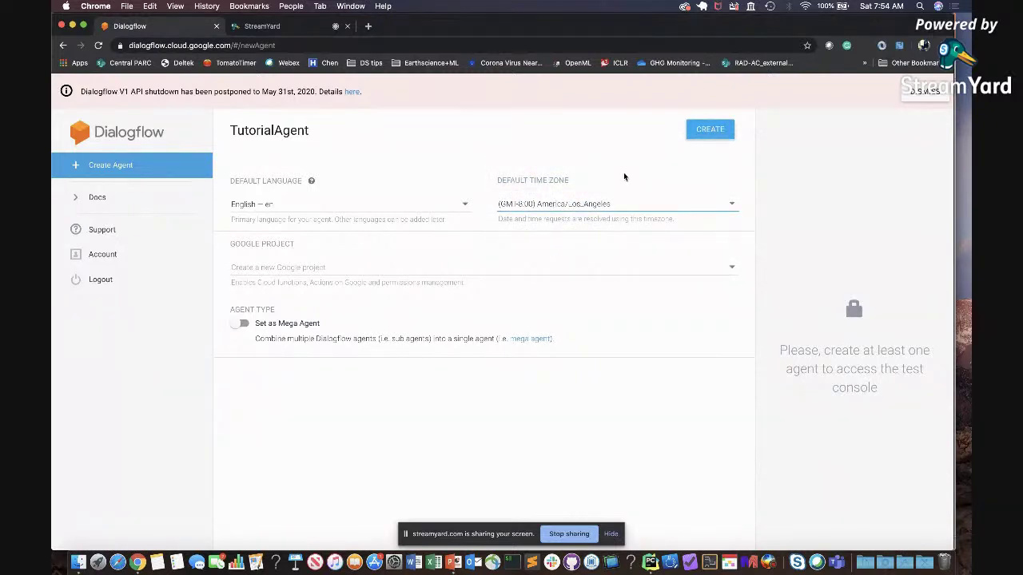
left_click(698, 133)
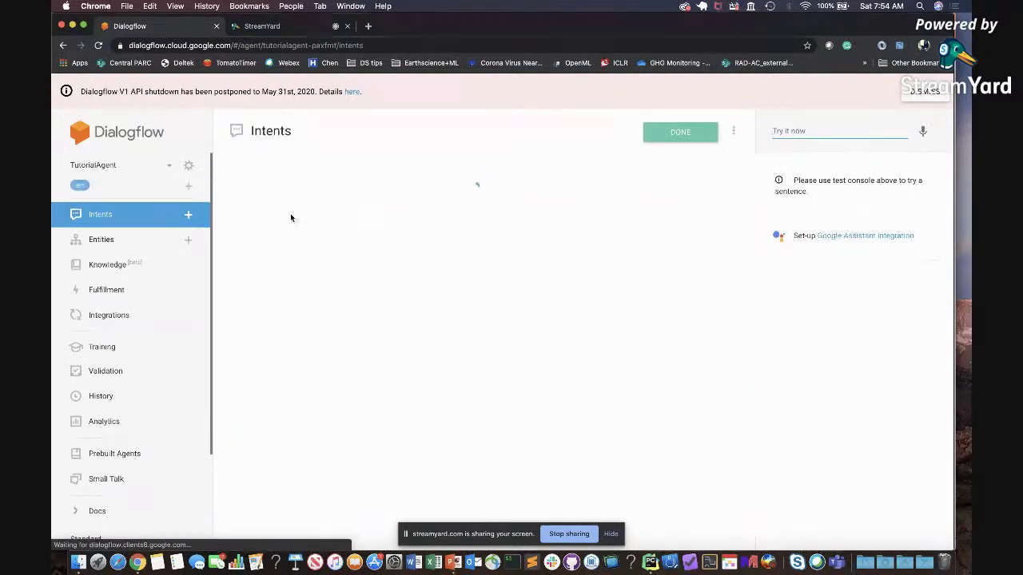
left_click(118, 168)
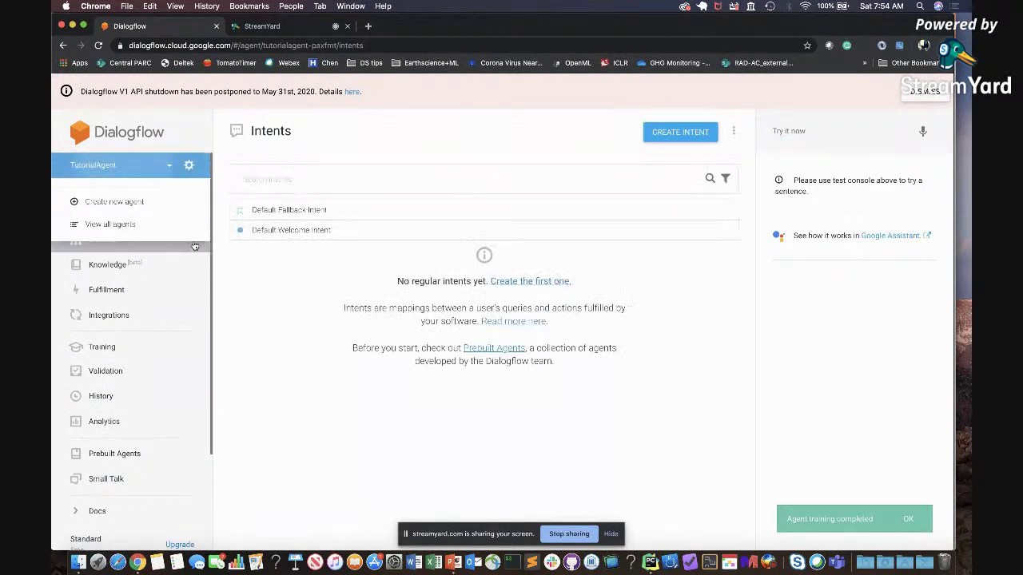
left_click(262, 320)
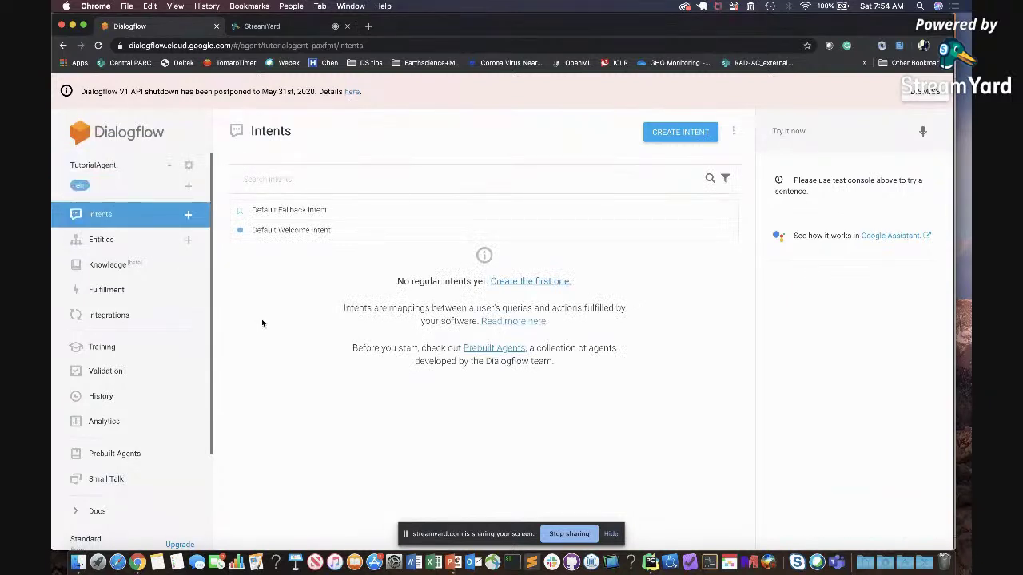
Delete the text response "Hi! How are you doing?" from the Default Welcome Intent and save the intent.
left_click(279, 232)
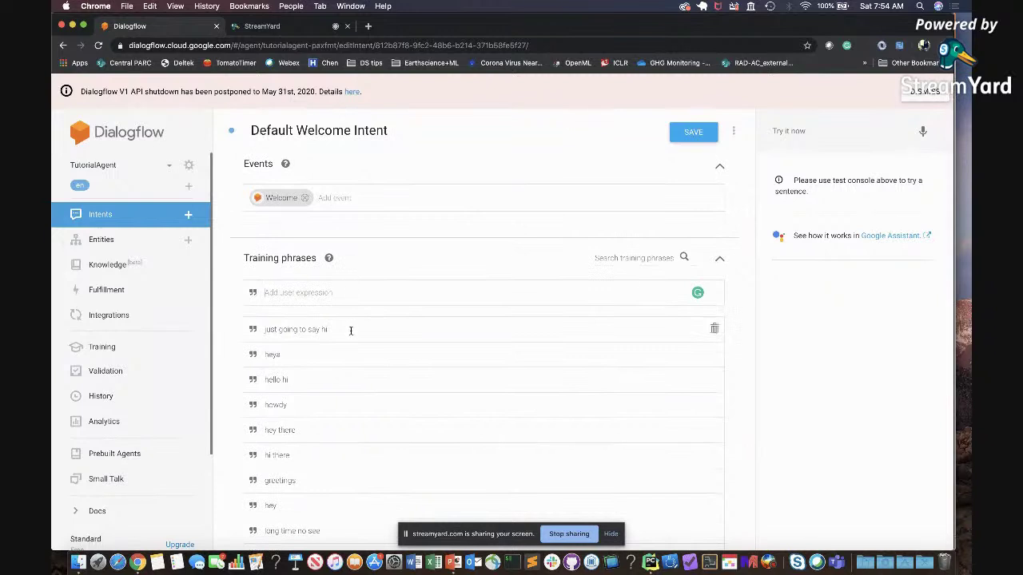
scroll(350, 330, "down", 2)
scroll(340, 392, "down", 3)
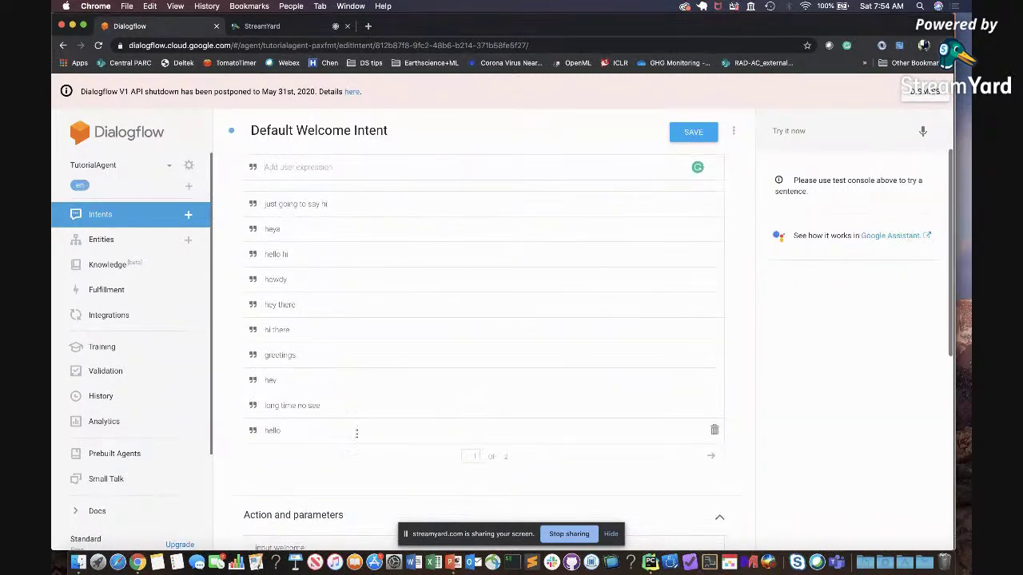
scroll(359, 437, "down", 10)
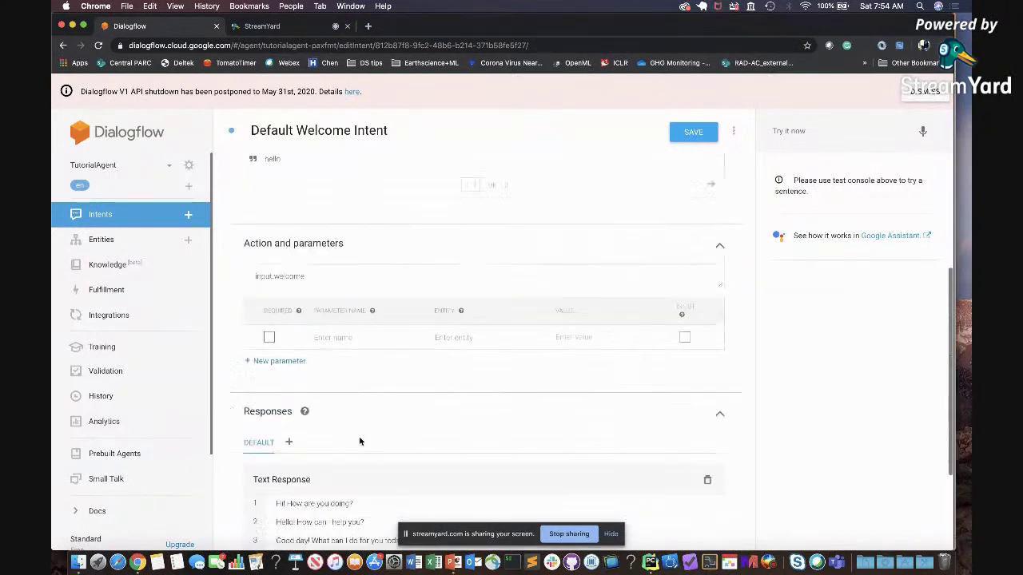
scroll(359, 439, "down", 1)
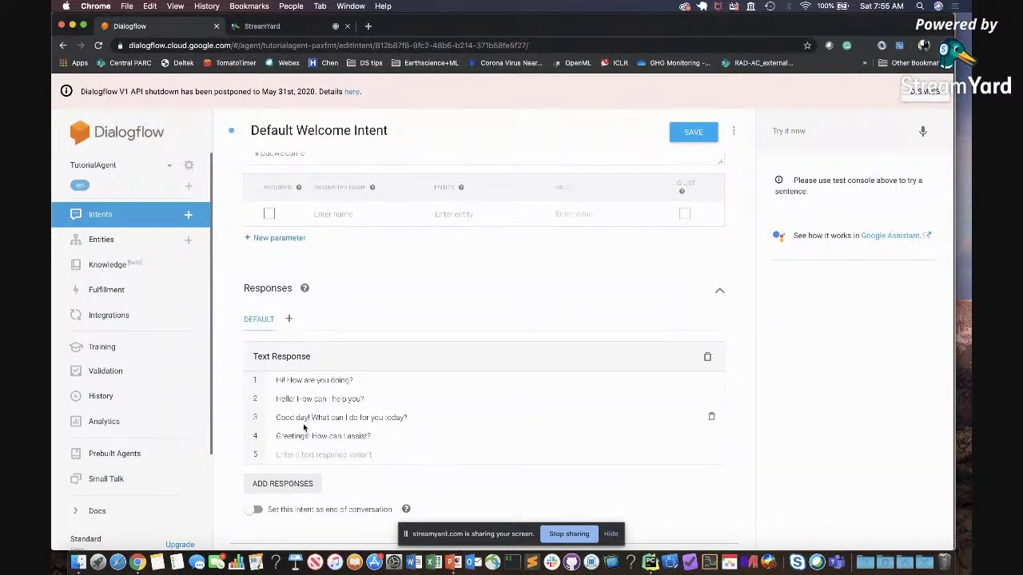
left_click(711, 380)
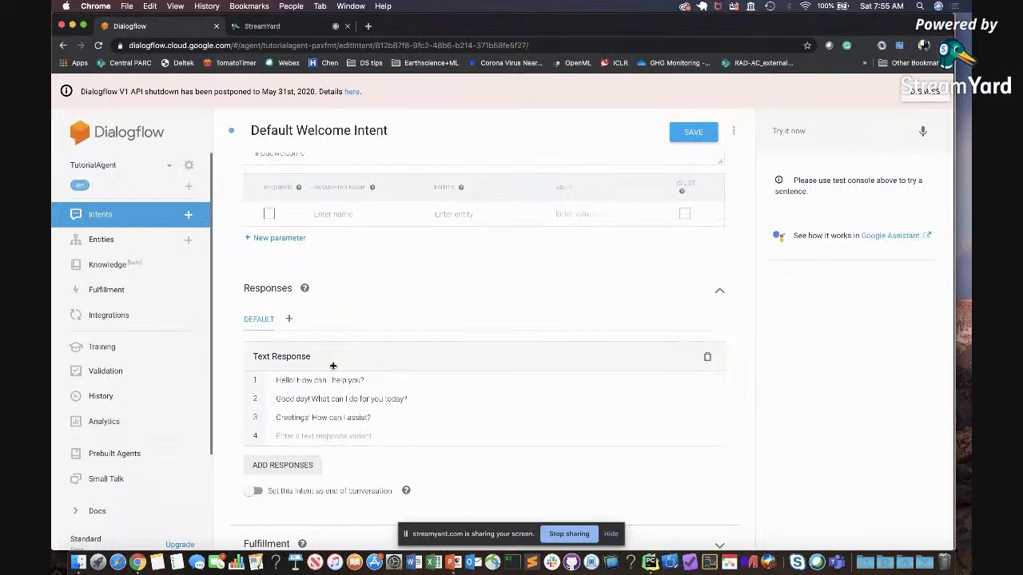
scroll(333, 320, "up", 10)
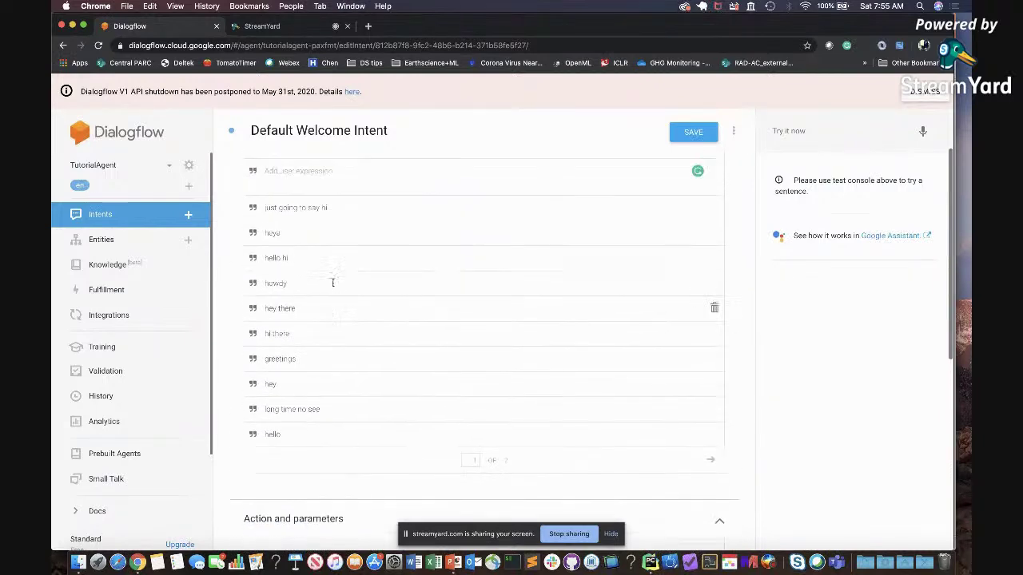
left_click(688, 140)
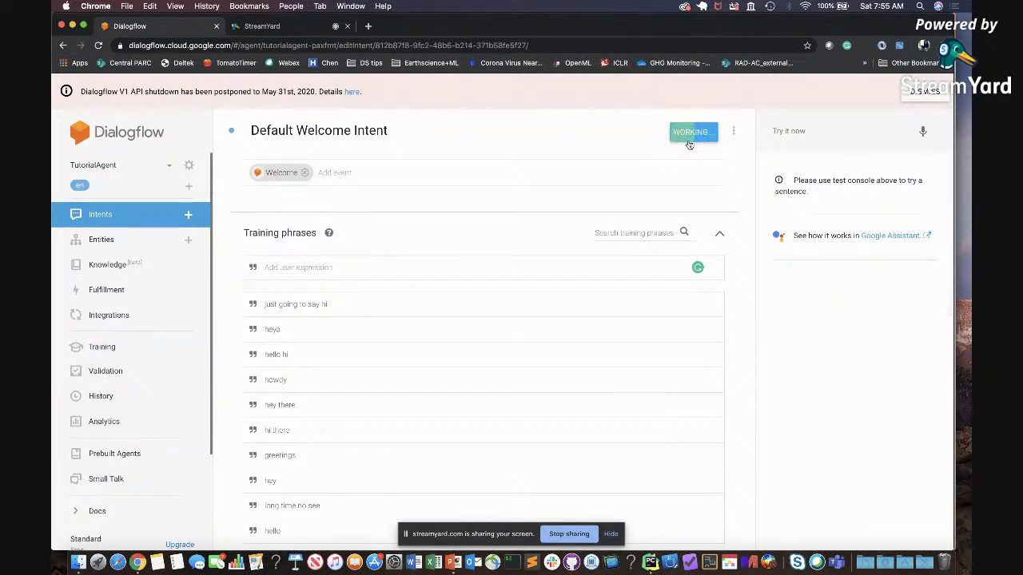
Test the agent with the message "hello" in the test console.
left_click(813, 129)
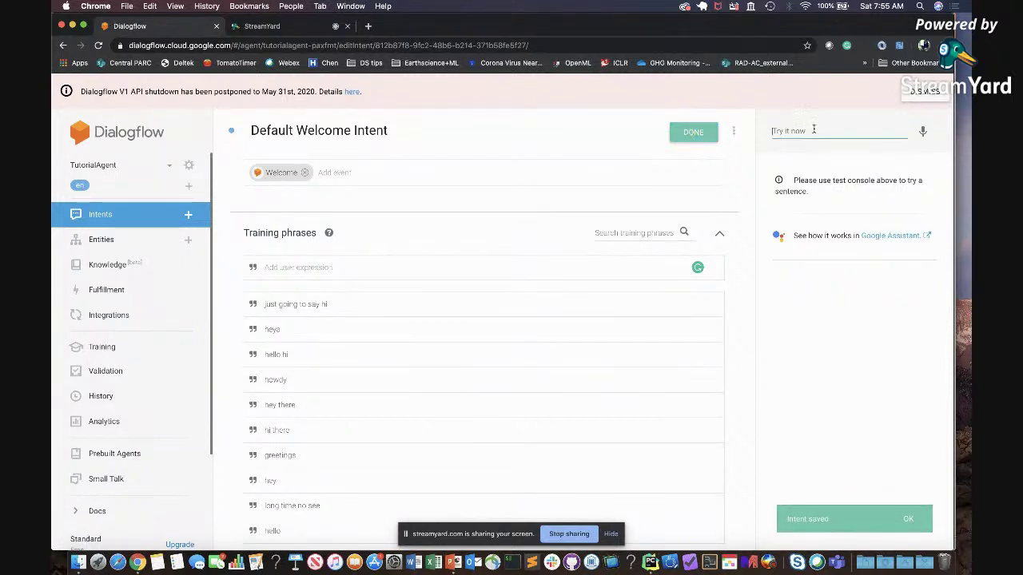
type("hello")
key("Return")
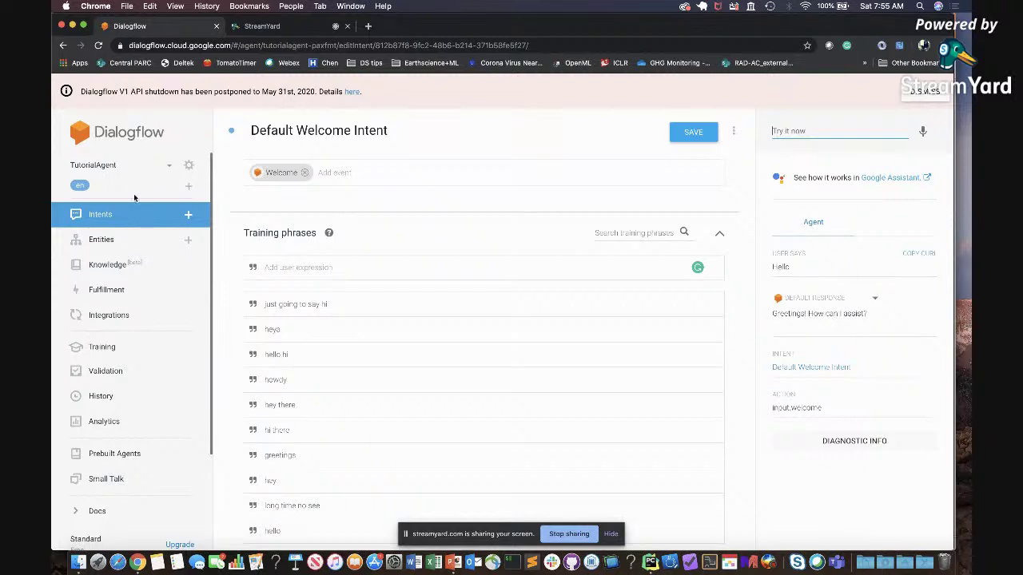
Open the Default Fallback Intent and examine its training phrases, action and text responses.
left_click(121, 214)
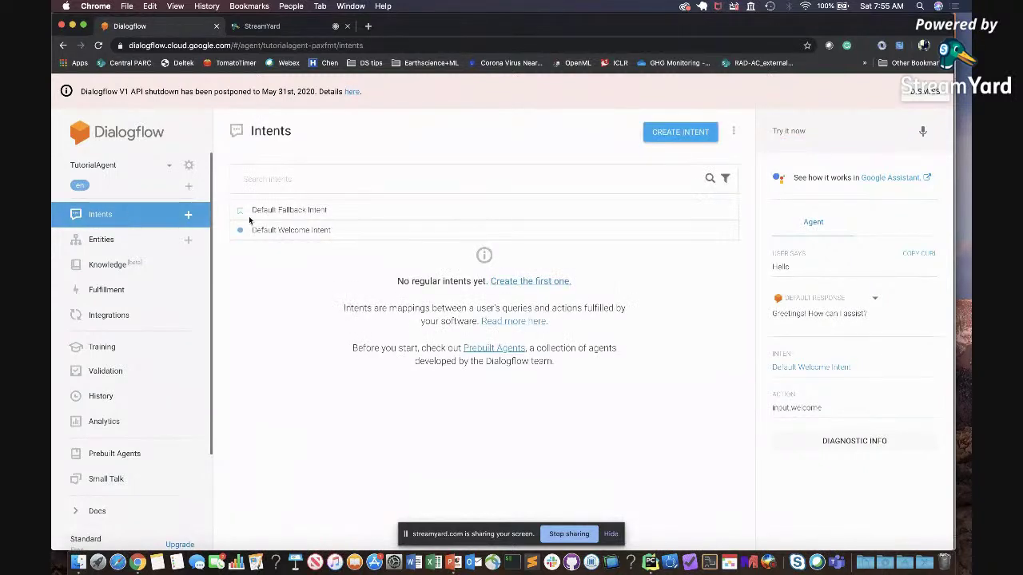
left_click(279, 210)
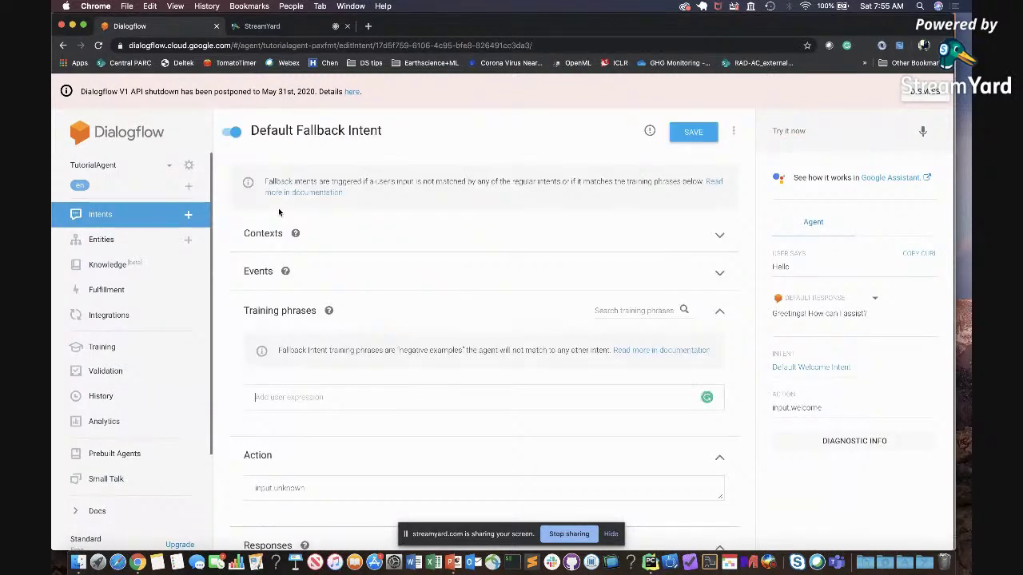
scroll(389, 284, "down", 5)
scroll(390, 284, "up", 4)
scroll(360, 287, "up", 1)
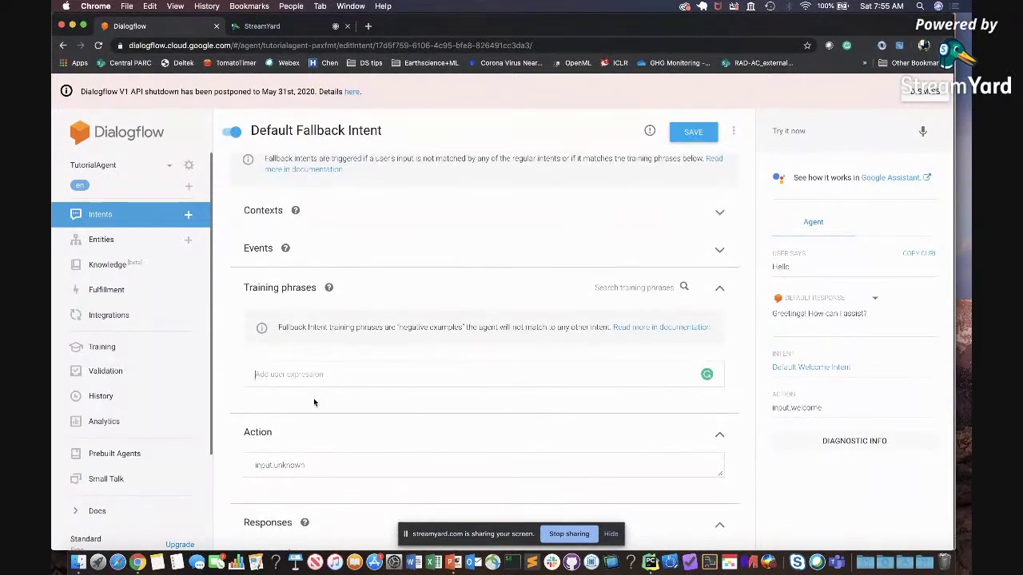
scroll(315, 399, "down", 2)
scroll(314, 393, "down", 5)
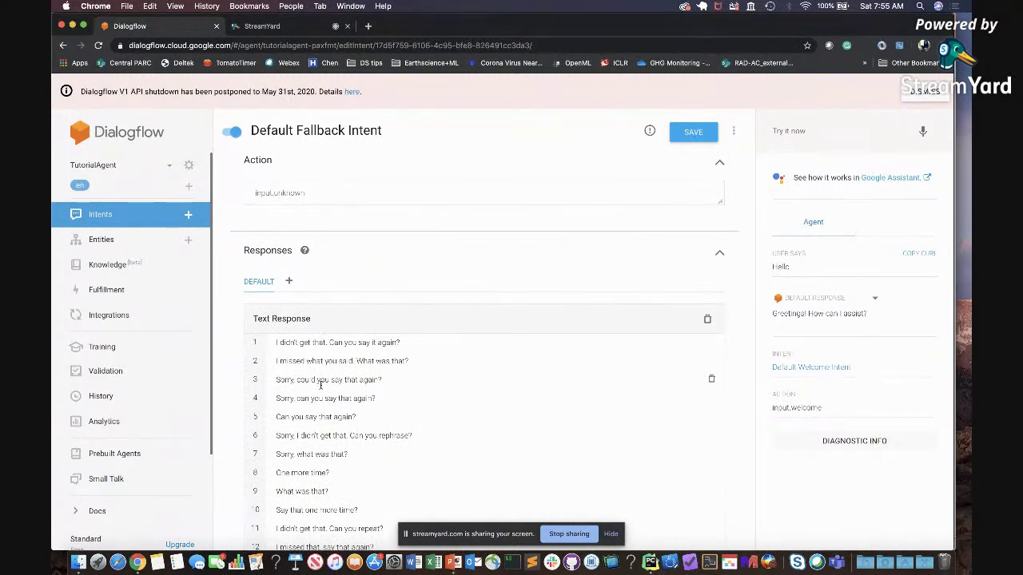
scroll(322, 376, "down", 2)
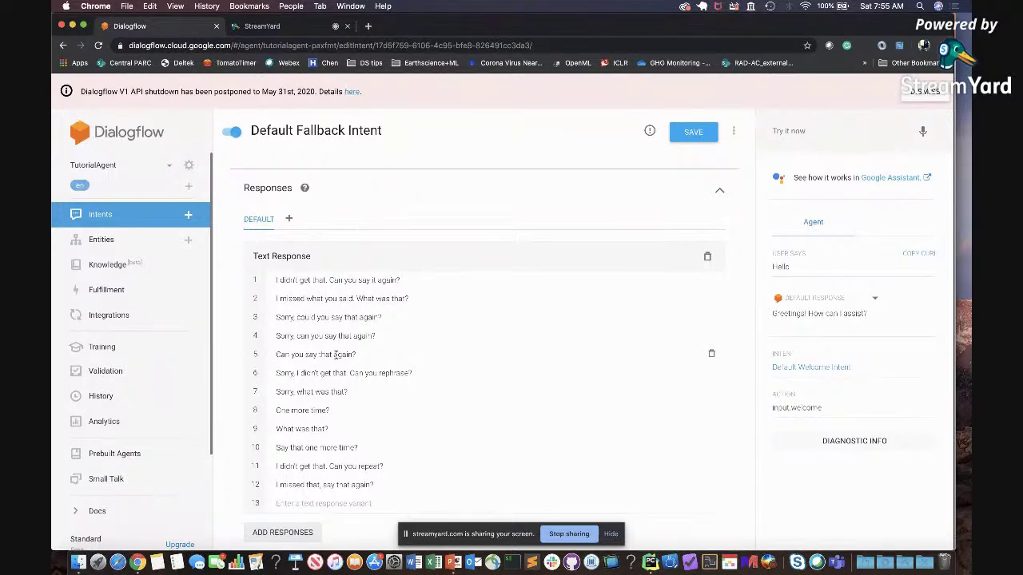
scroll(335, 354, "up", 10)
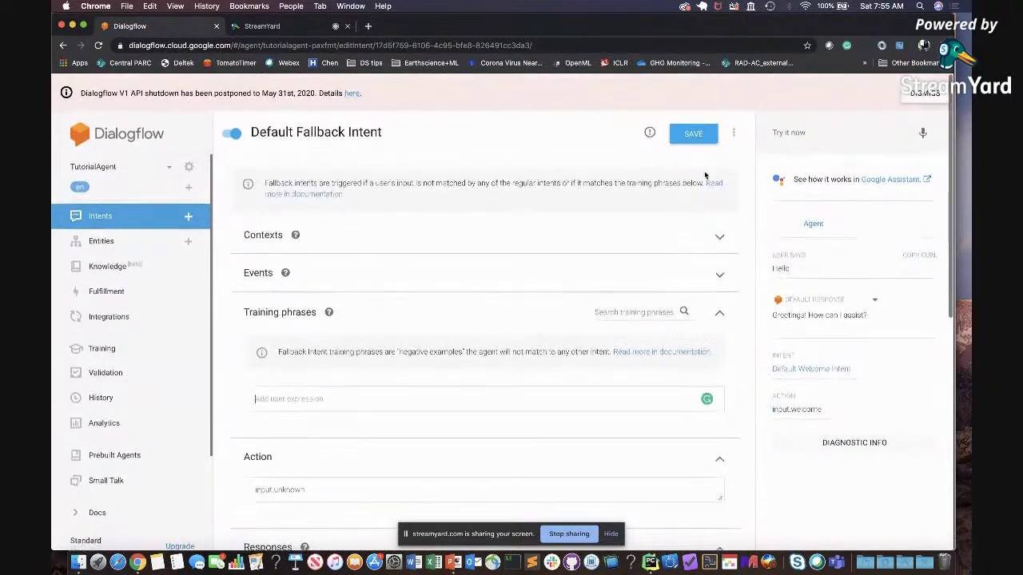
Test the agent with the messages "Hello" and "I want to build a chatbot".
left_click(773, 131)
type("Hello")
key("Return")
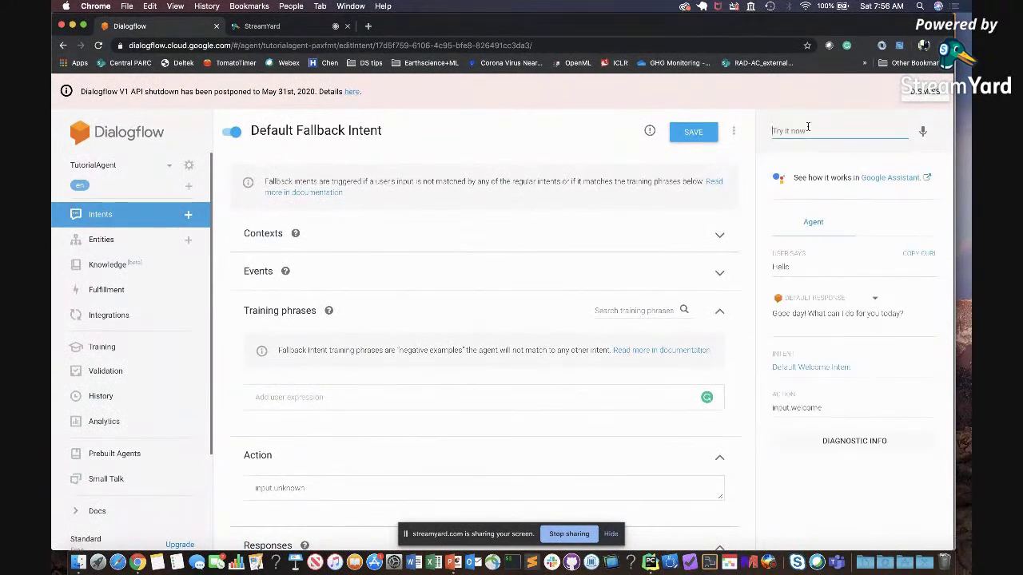
type("I want to build a chatbot")
key("Return")
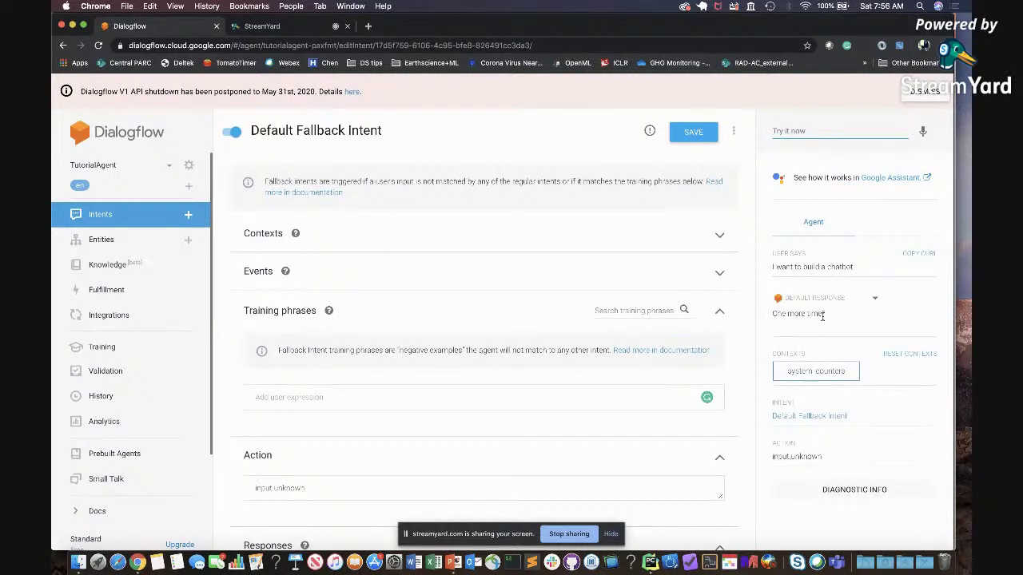
Return to the intents list and switch to the PowerPoint presentation to read the "A Simple Conversation" slide.
scroll(707, 365, "down", 4)
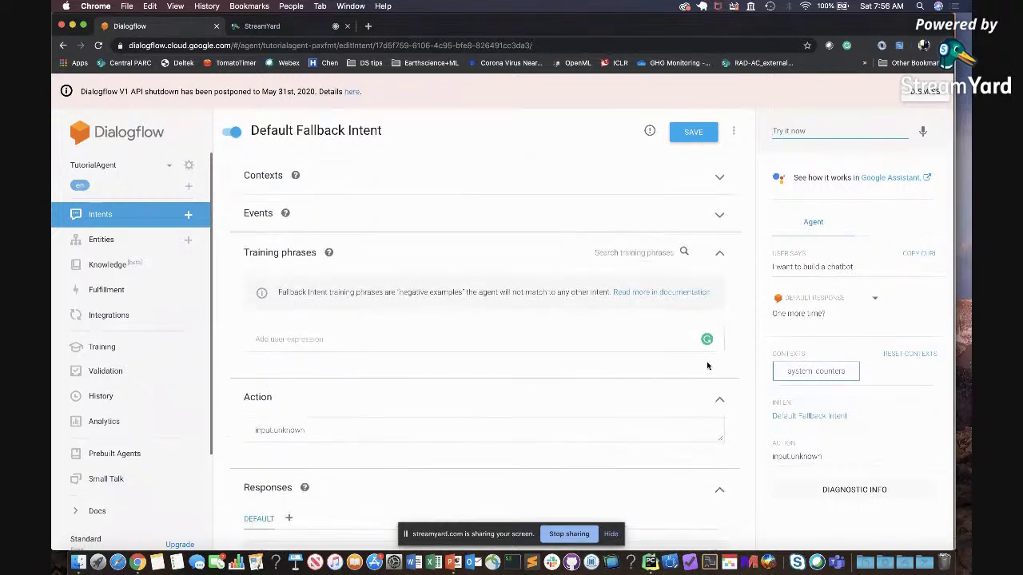
left_click(101, 215)
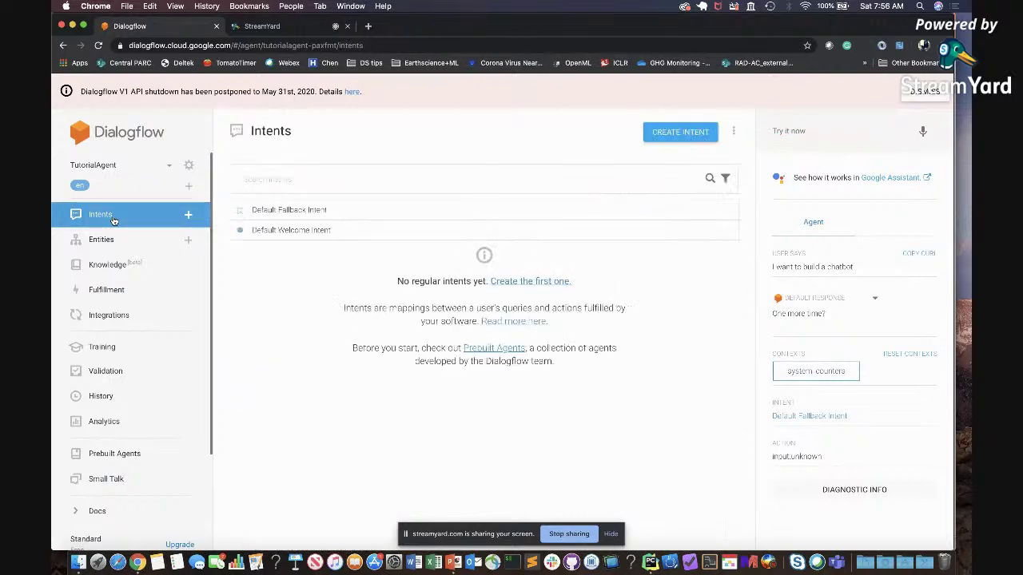
key("ctrl+Up")
left_click(313, 206)
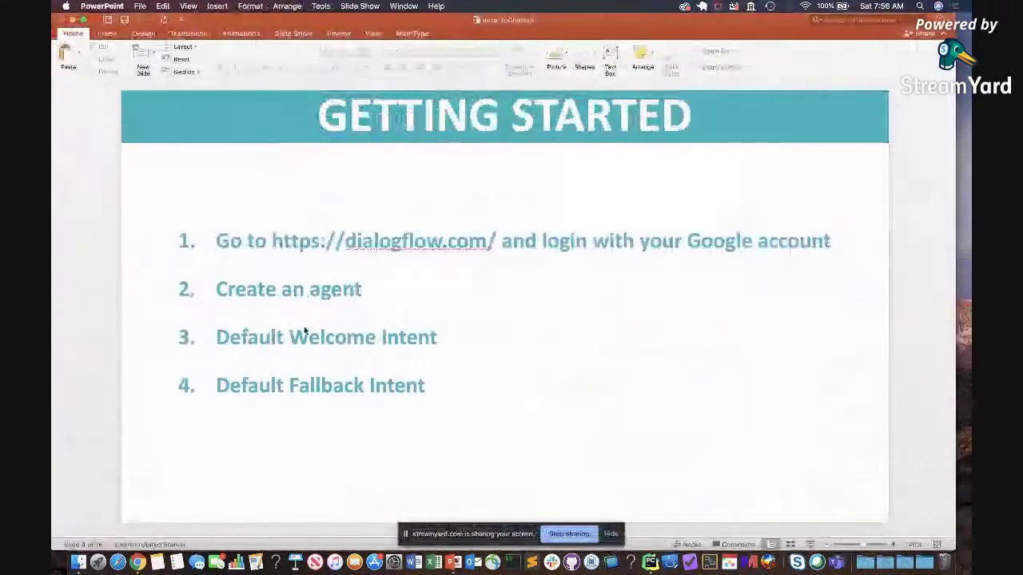
key("Down")
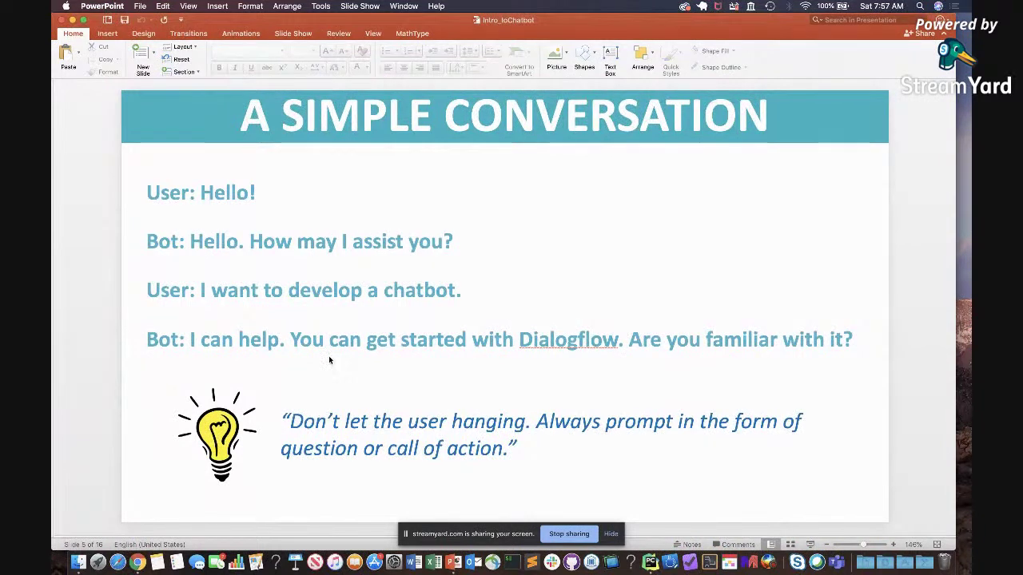
Switch back to Dialogflow in Chrome and create a new intent named simpleIntent.
key("ctrl+Up")
left_click(678, 139)
left_click(678, 135)
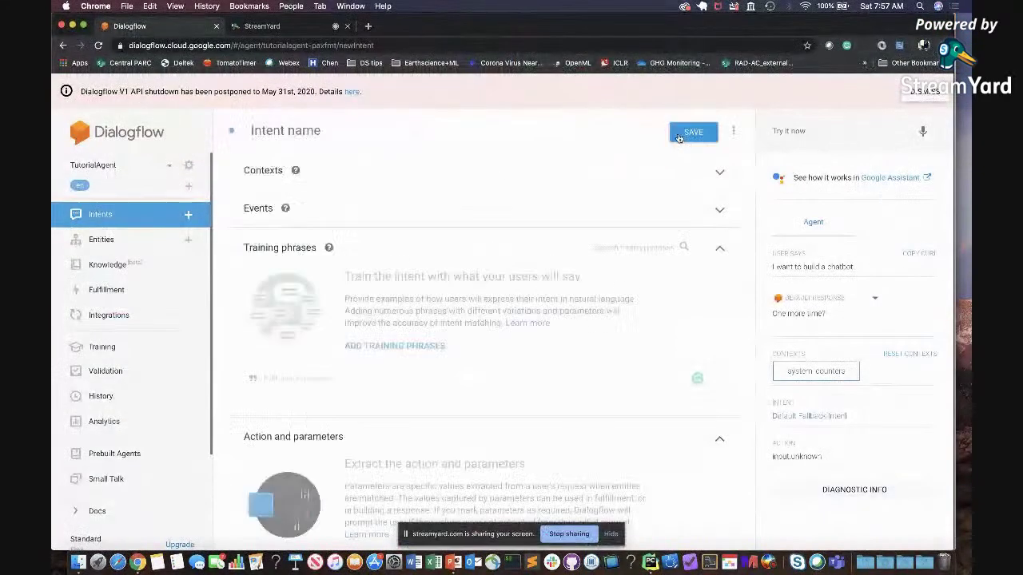
left_click(444, 133)
type("simpleIntent")
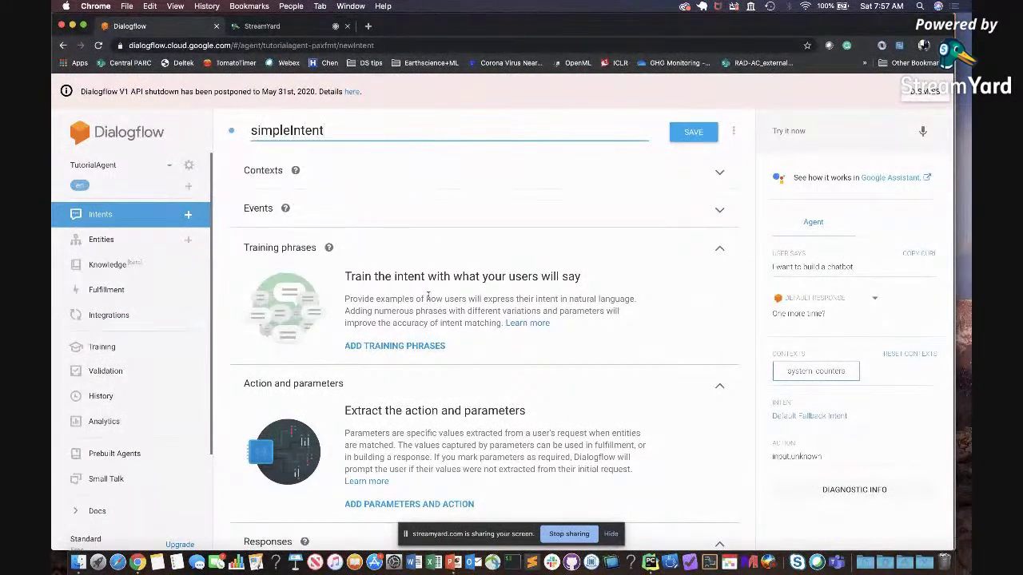
Add the training phrases "I want to build a chatbot" and "I want to know how to build a chatbot" to simpleIntent.
scroll(382, 312, "down", 1)
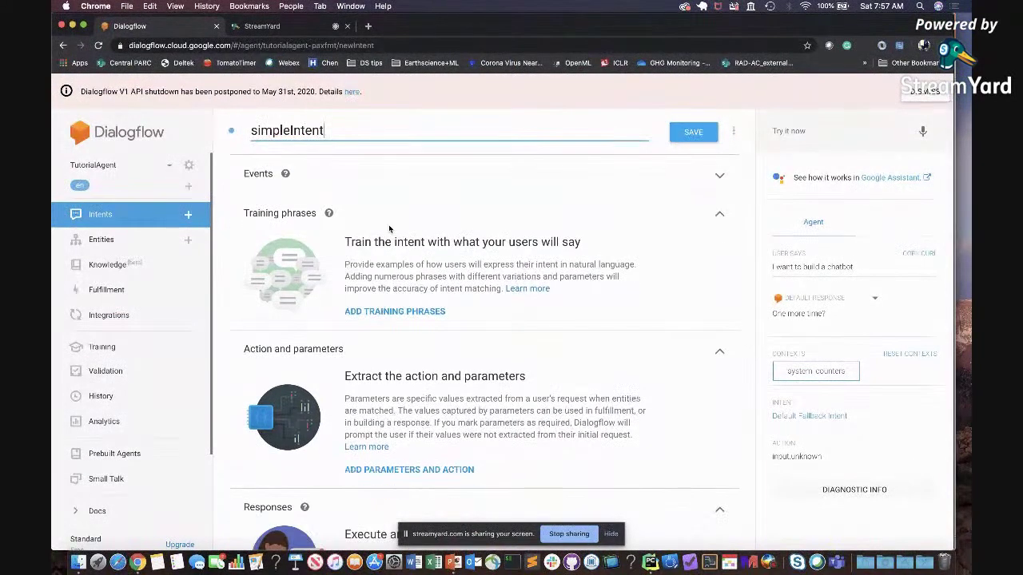
left_click(387, 313)
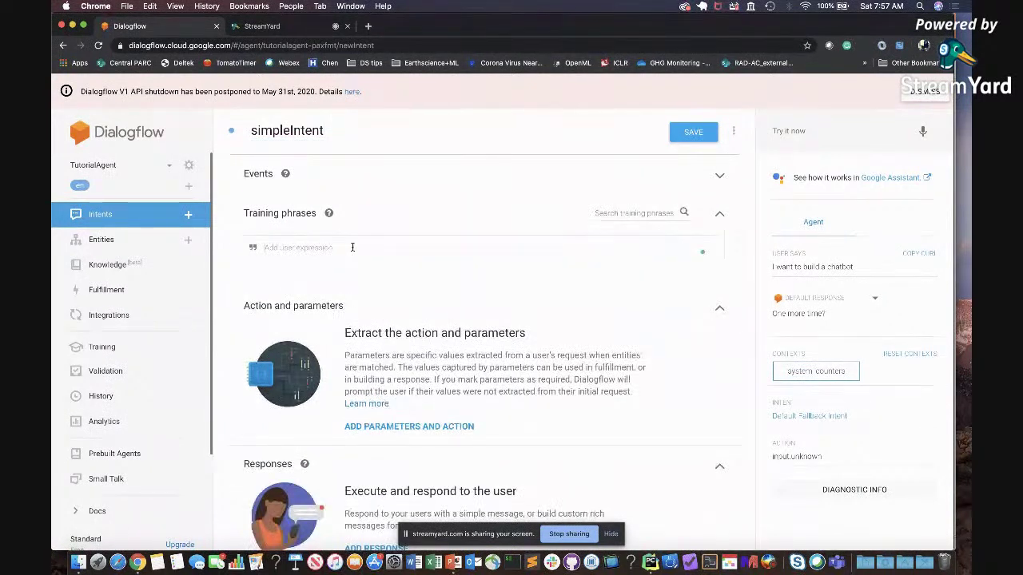
type("I want to build a chatbot")
key("Return")
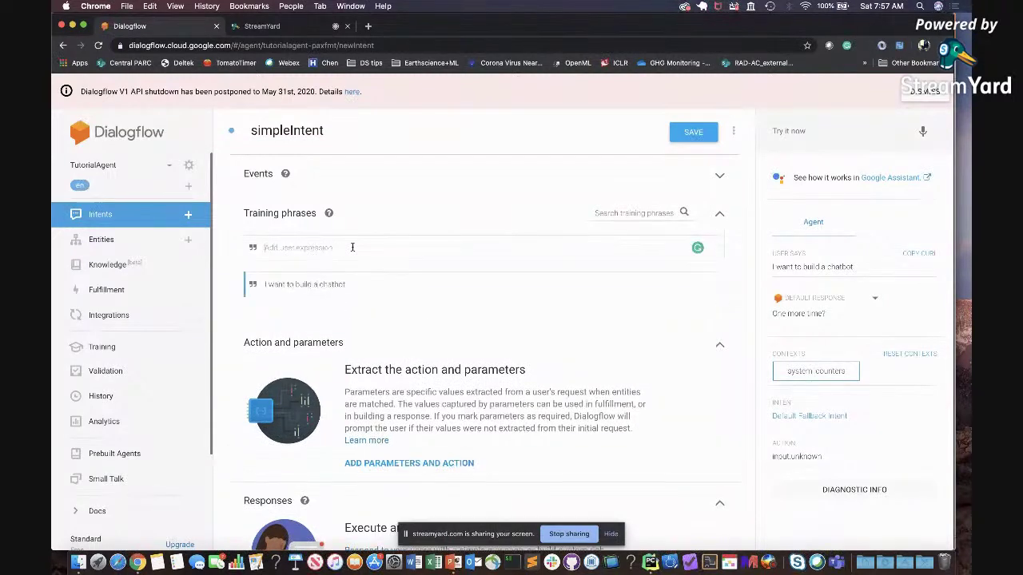
type("I want to know how to u")
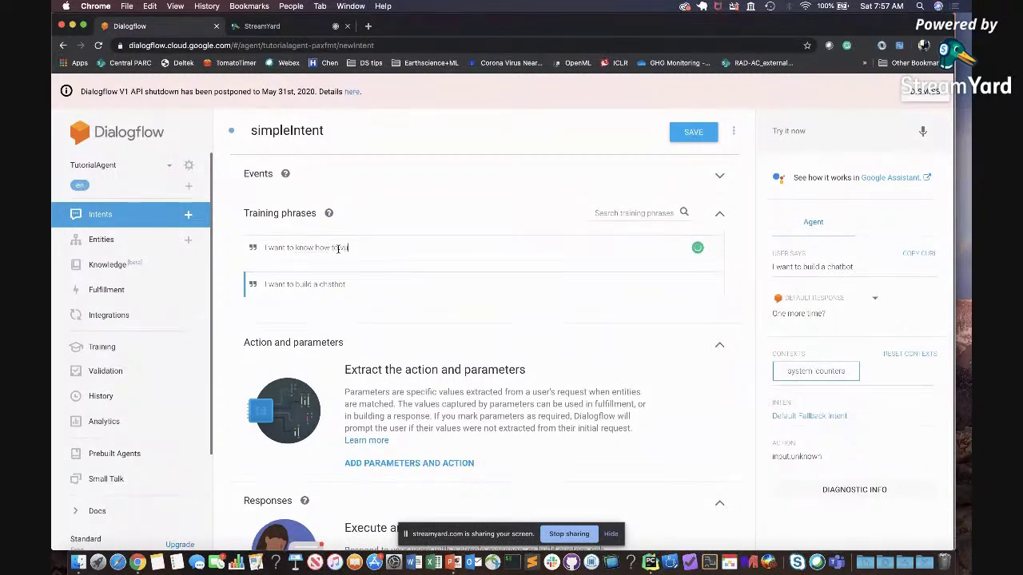
key("BackSpace")
type("build a chatbot")
key("Return")
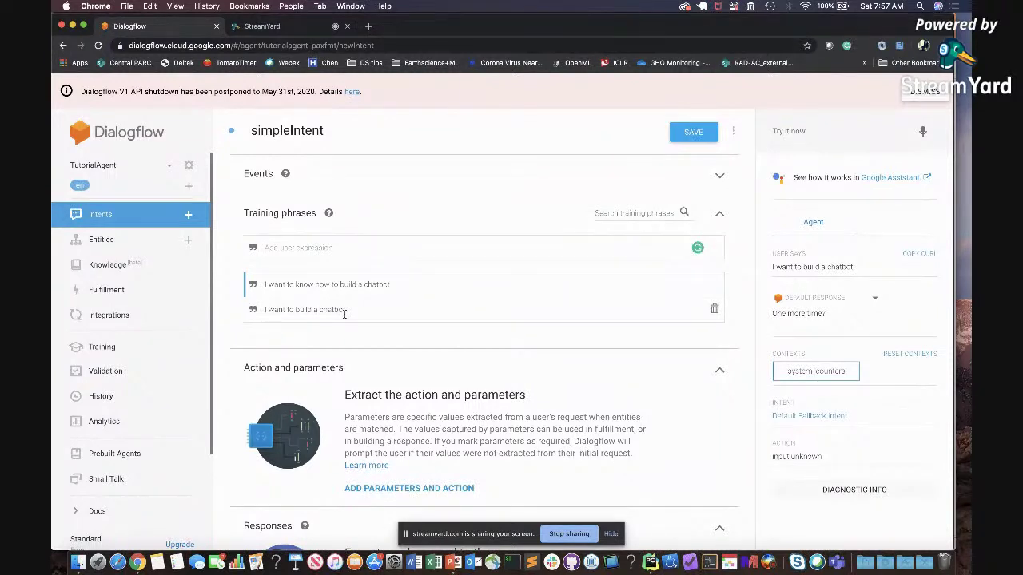
left_click(345, 247)
Add the text response "I can help. You can get started with Dialogflow. Are you familiar with it?" and save the intent.
scroll(343, 243, "down", 2)
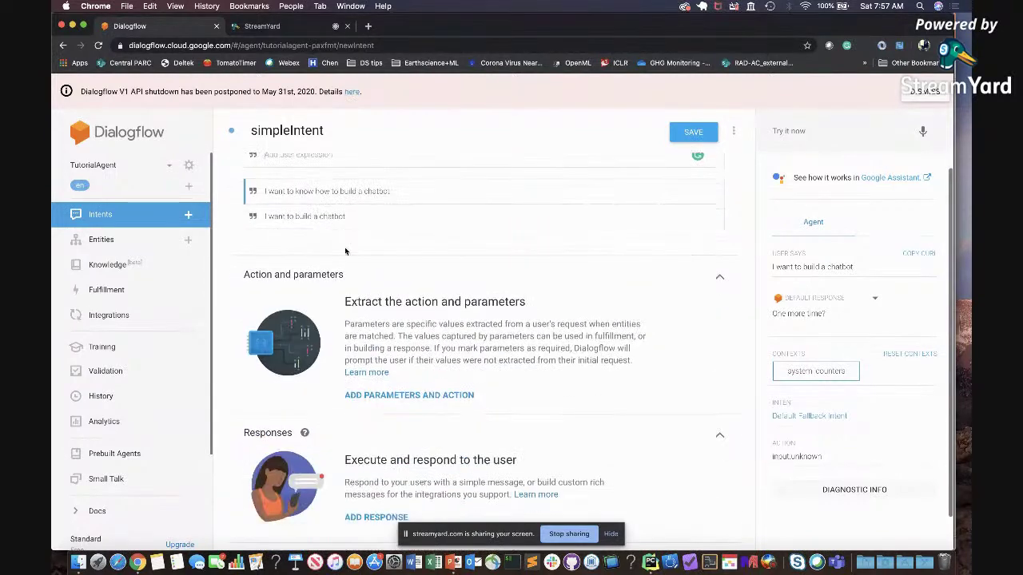
scroll(331, 207, "up", 1)
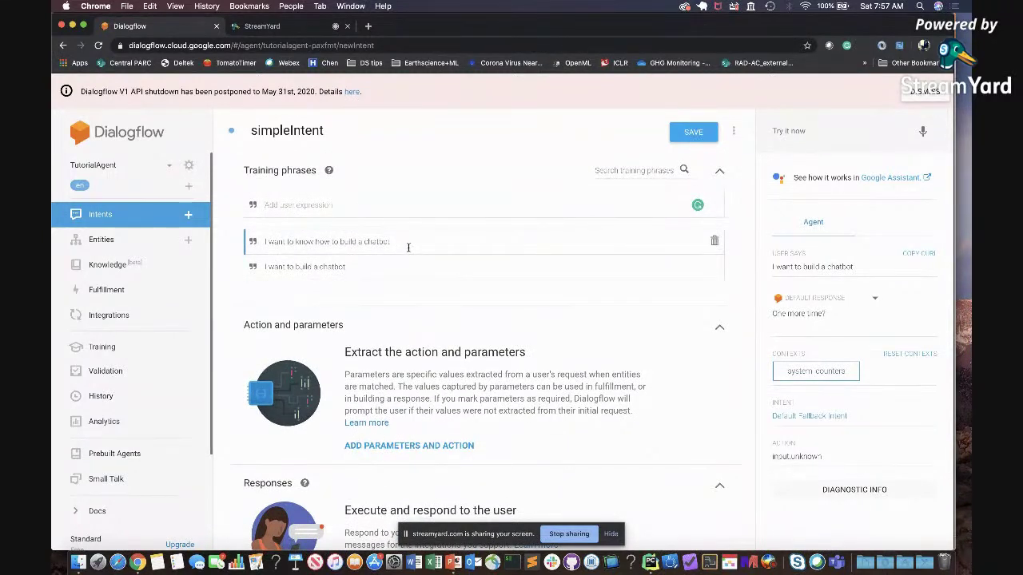
scroll(408, 247, "down", 2)
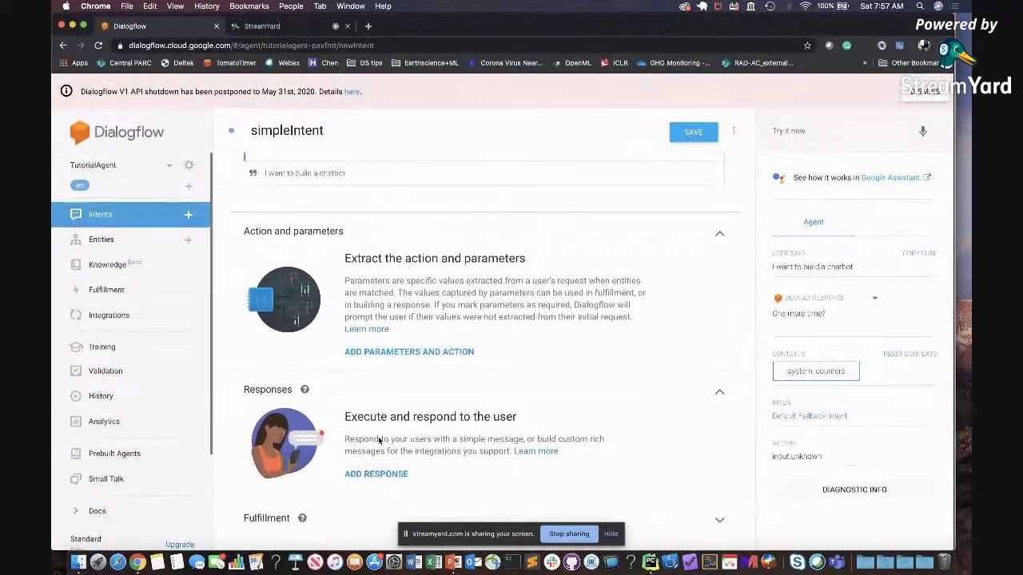
left_click(375, 476)
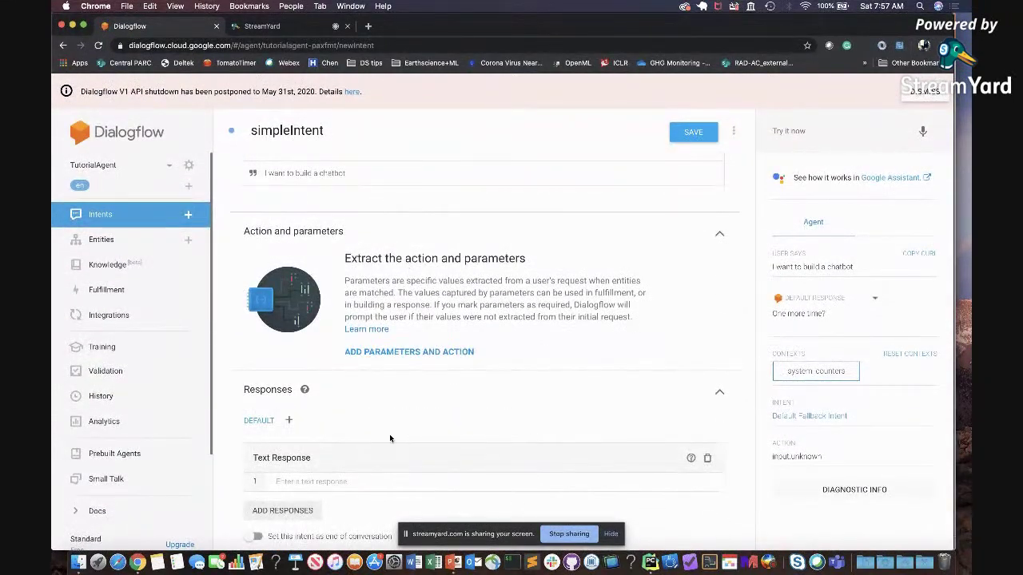
scroll(389, 438, "down", 2)
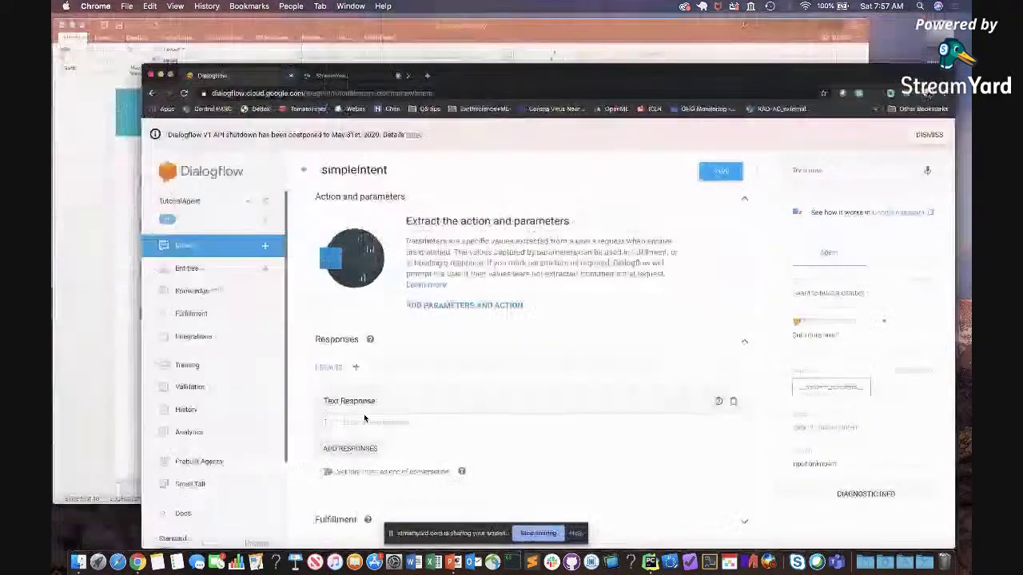
left_click(597, 395)
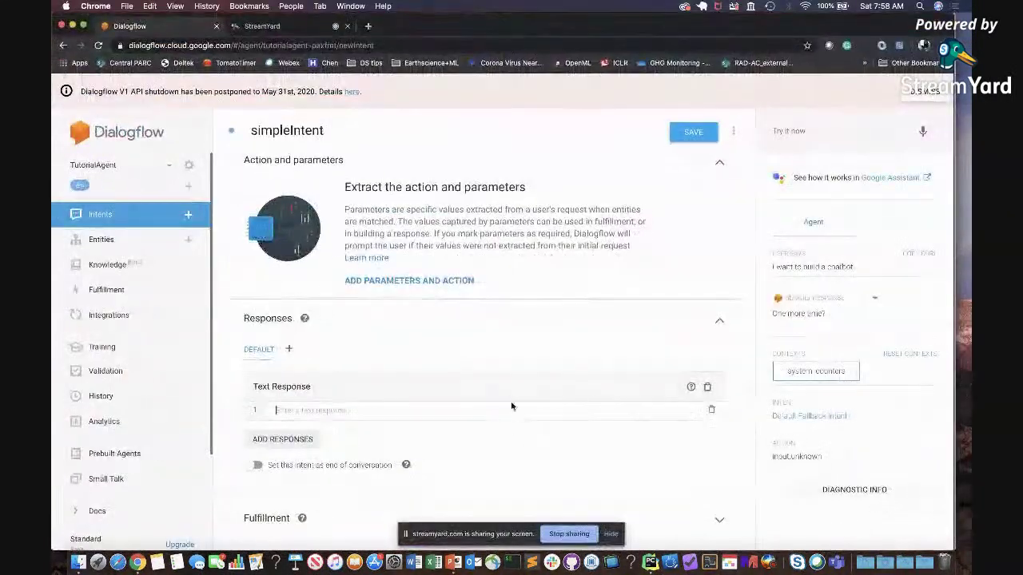
type("I can help. You can get sta")
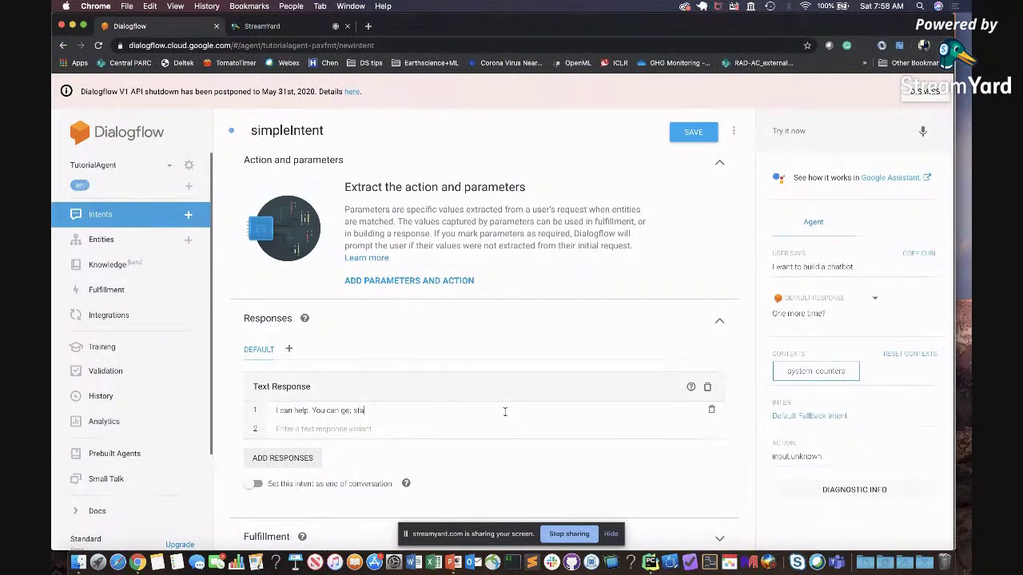
type("rted with Dialogflow. Are you familiar with")
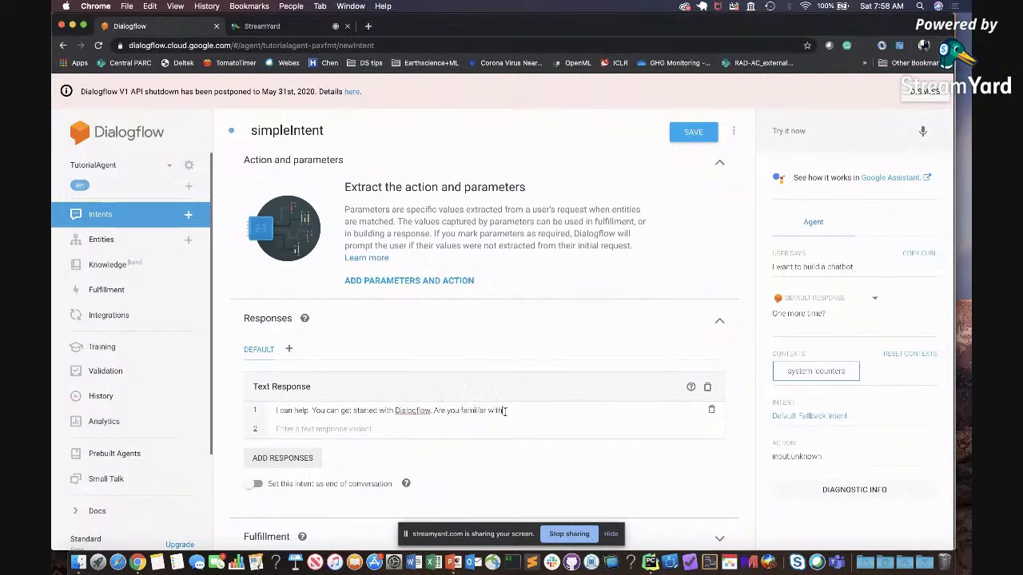
type(" it?")
left_click(687, 132)
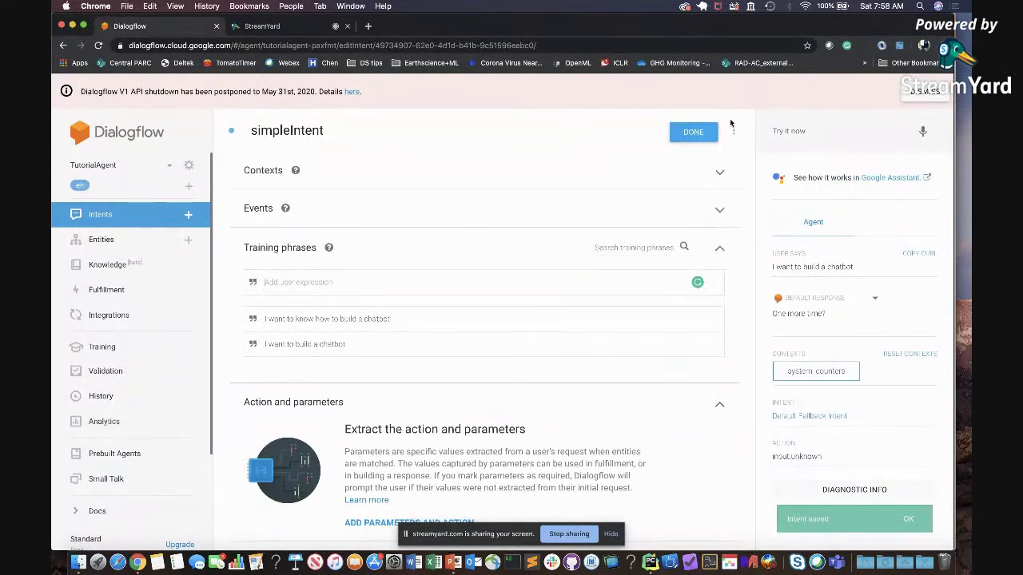
left_click(716, 134)
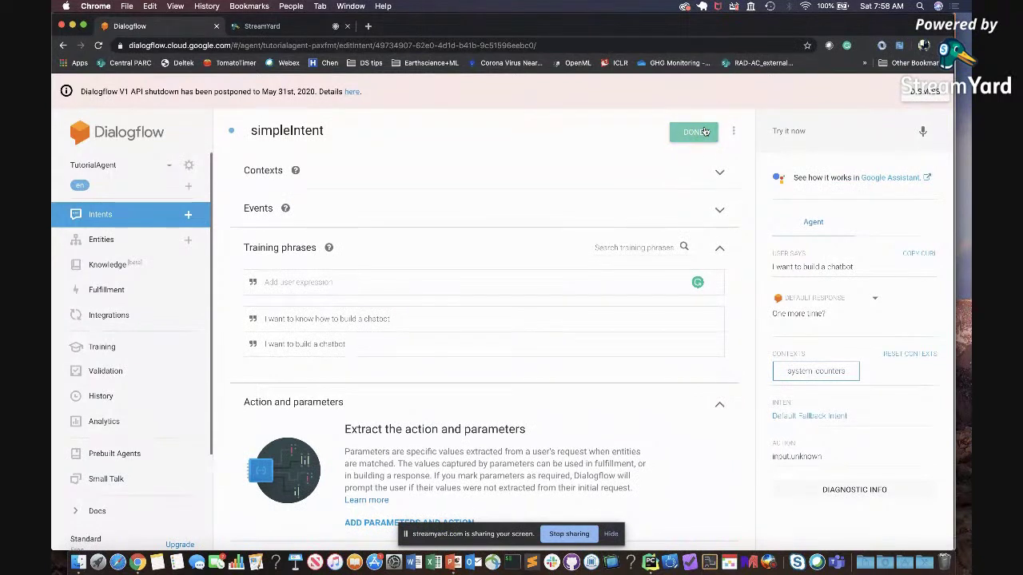
Test the agent with the messages "Hello" and "I want to build a chatbot".
left_click(807, 132)
type("Hello")
key("Return")
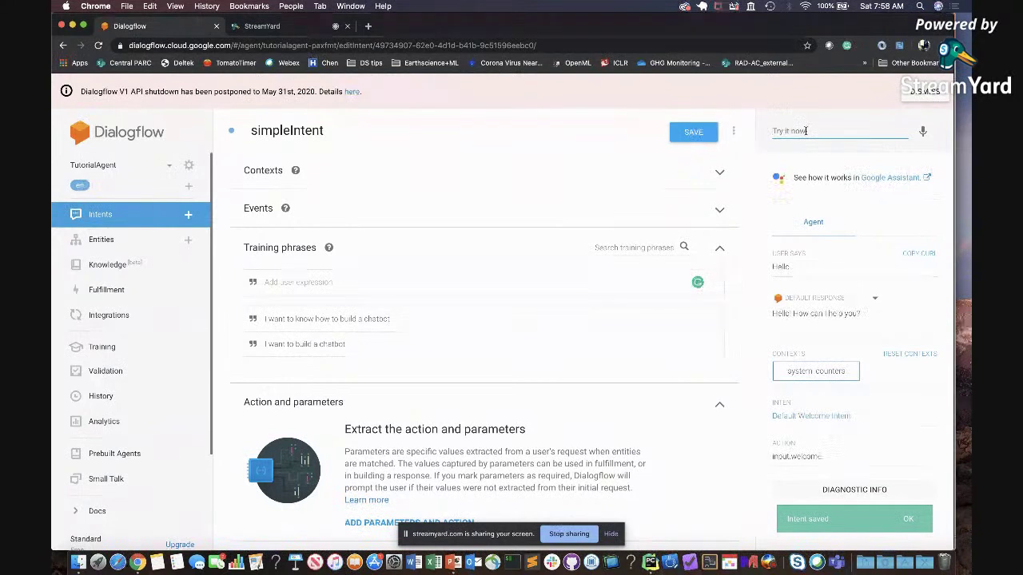
type("I want")
left_click(809, 153)
key("Return")
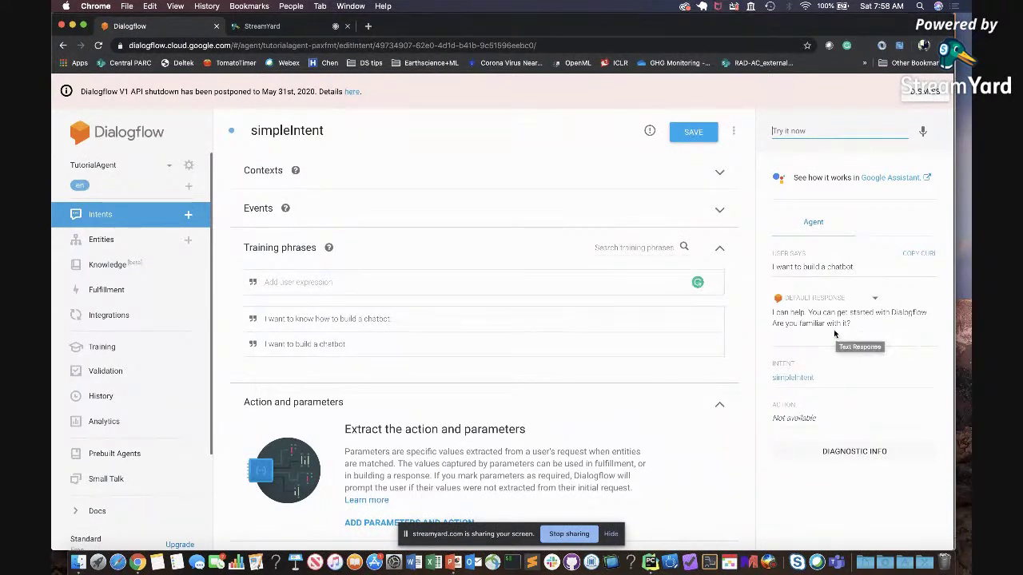
Switch to the PowerPoint presentation and advance to the "Intents Are Building Blocks" slide.
key("ctrl+Up")
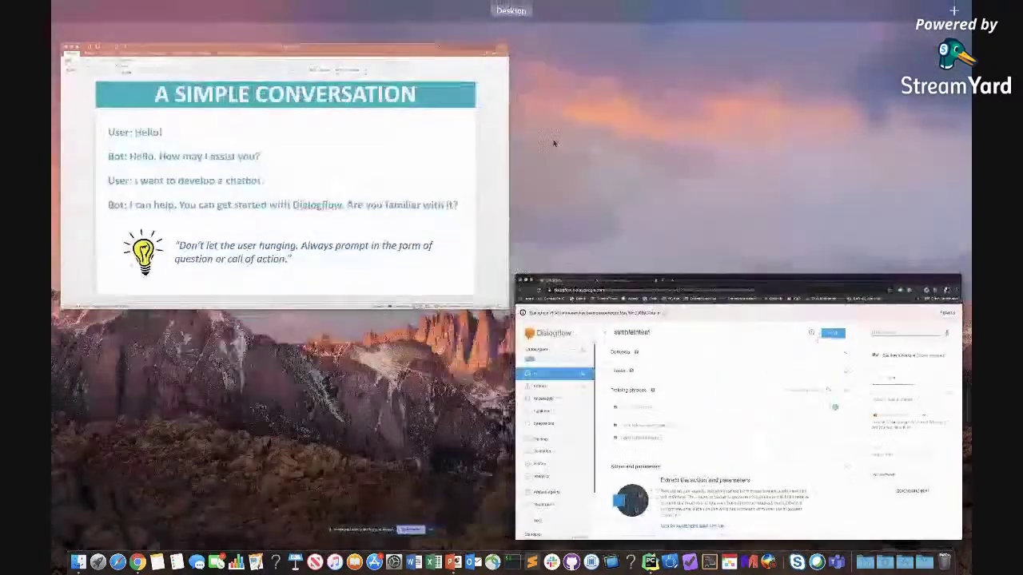
left_click(440, 152)
key("Down")
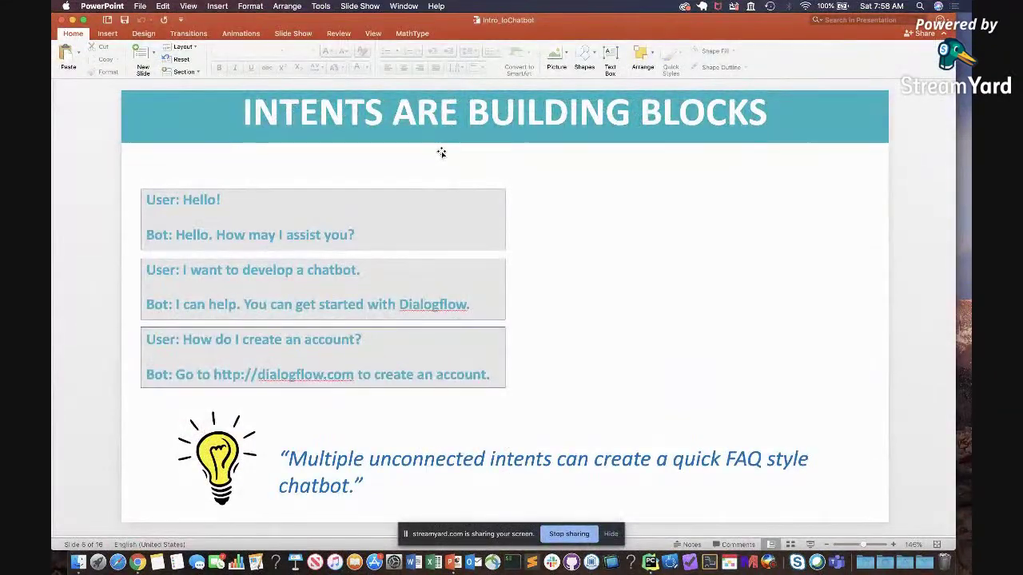
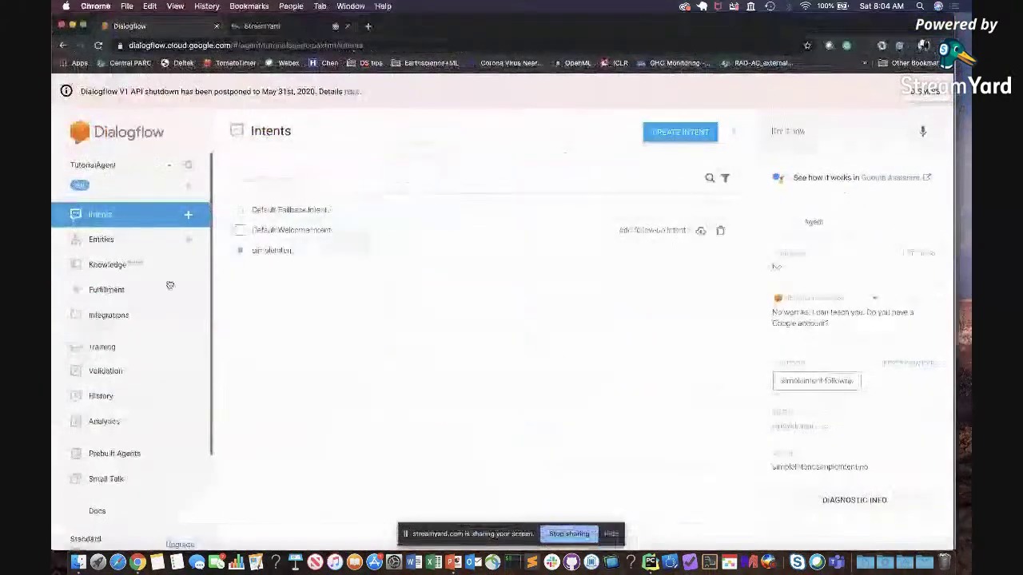
Open the agent's Entities page, show its system entities and open the documentation about system entities.
left_click(117, 240)
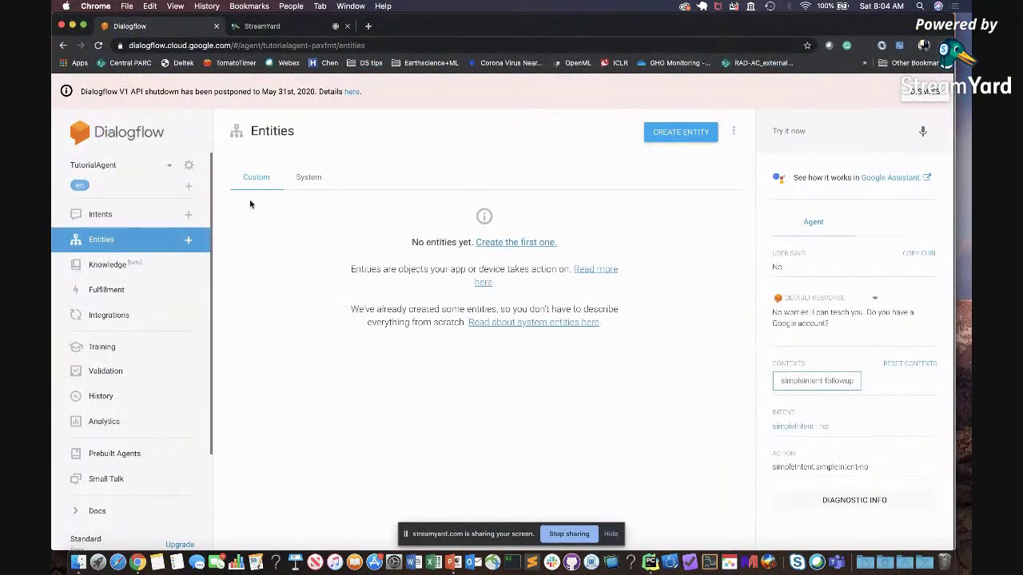
left_click(307, 180)
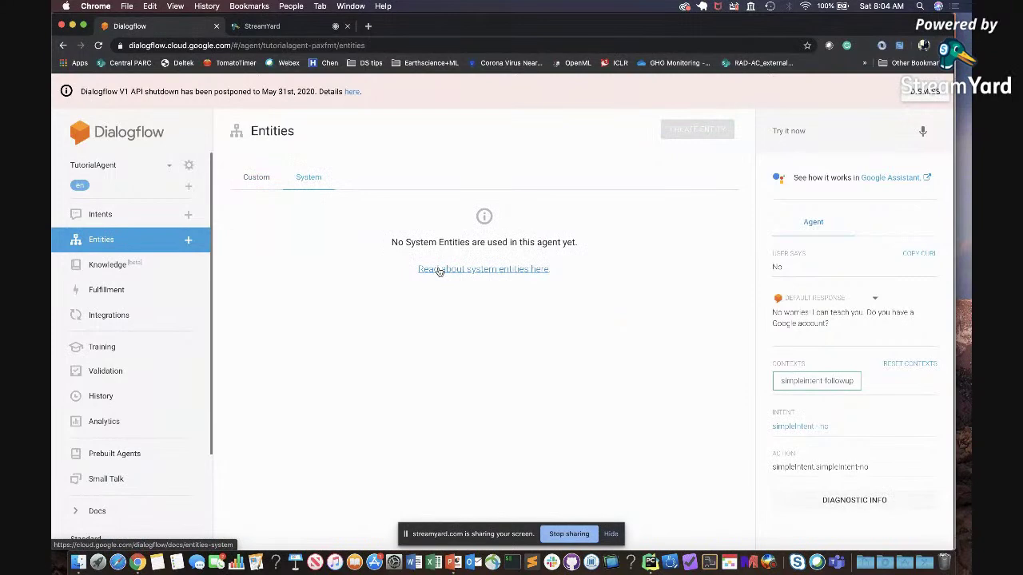
left_click(439, 270)
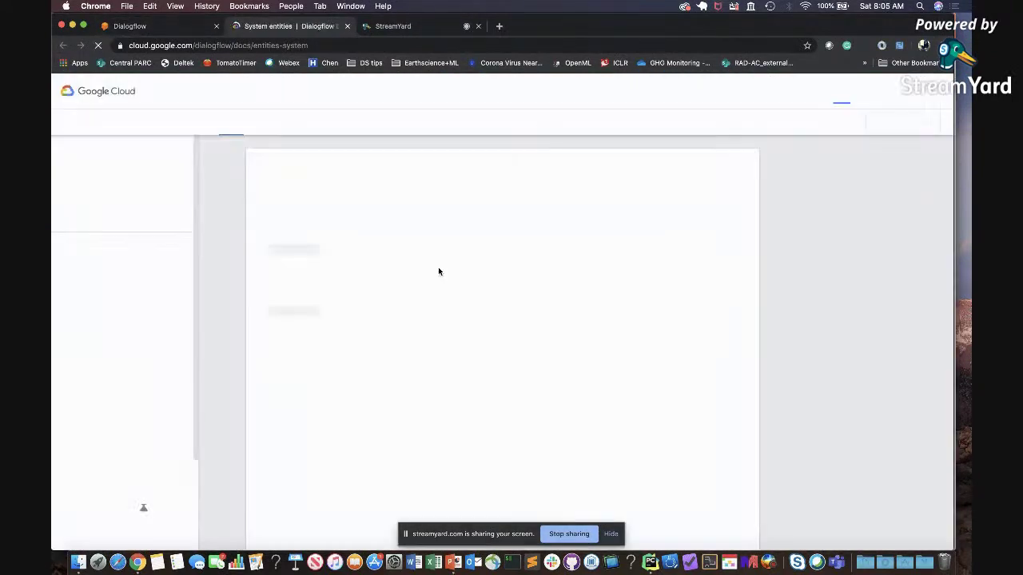
Read through the System entities guide, then open the EntityTypes reference and examine it.
scroll(459, 330, "down", 2)
scroll(460, 329, "up", 2)
scroll(399, 272, "down", 2)
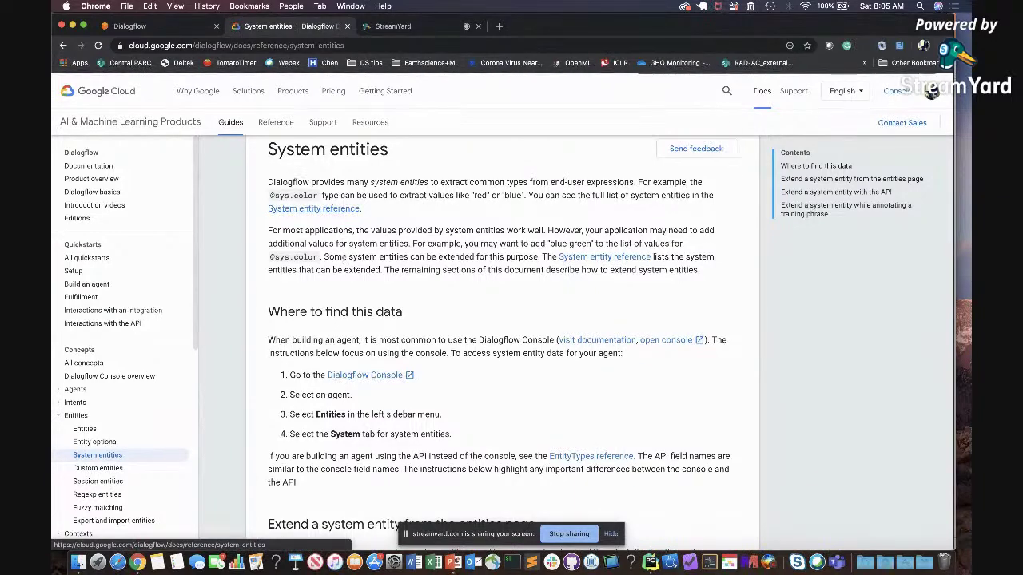
scroll(343, 263, "down", 10)
scroll(343, 269, "up", 12)
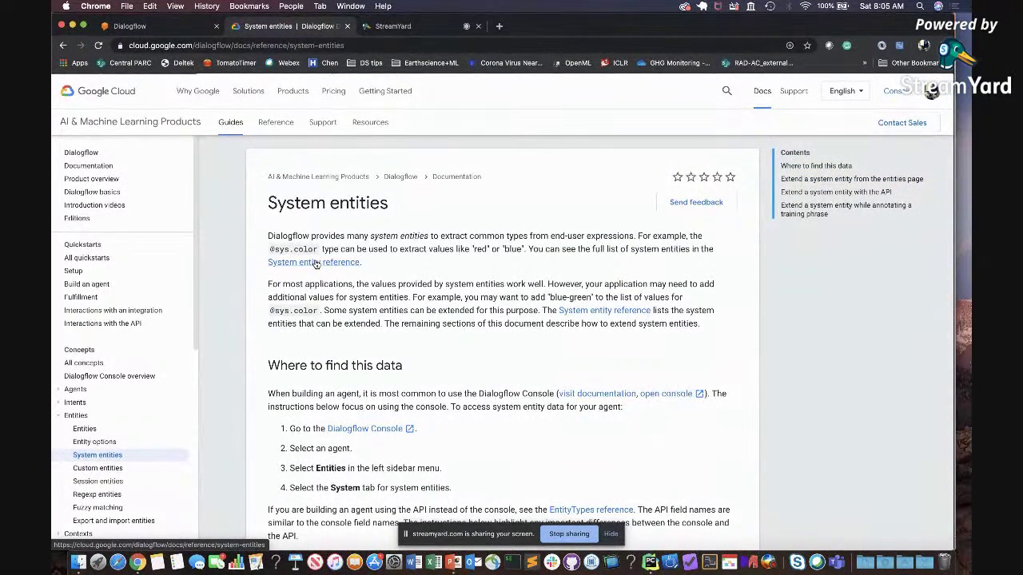
scroll(375, 311, "down", 2)
scroll(374, 311, "down", 4)
left_click(601, 296)
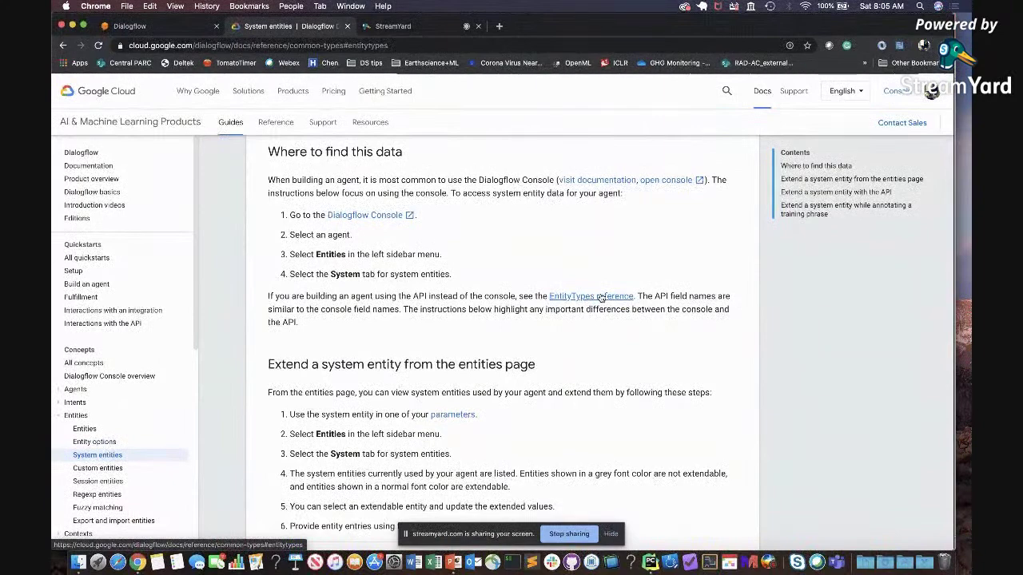
scroll(522, 322, "down", 4)
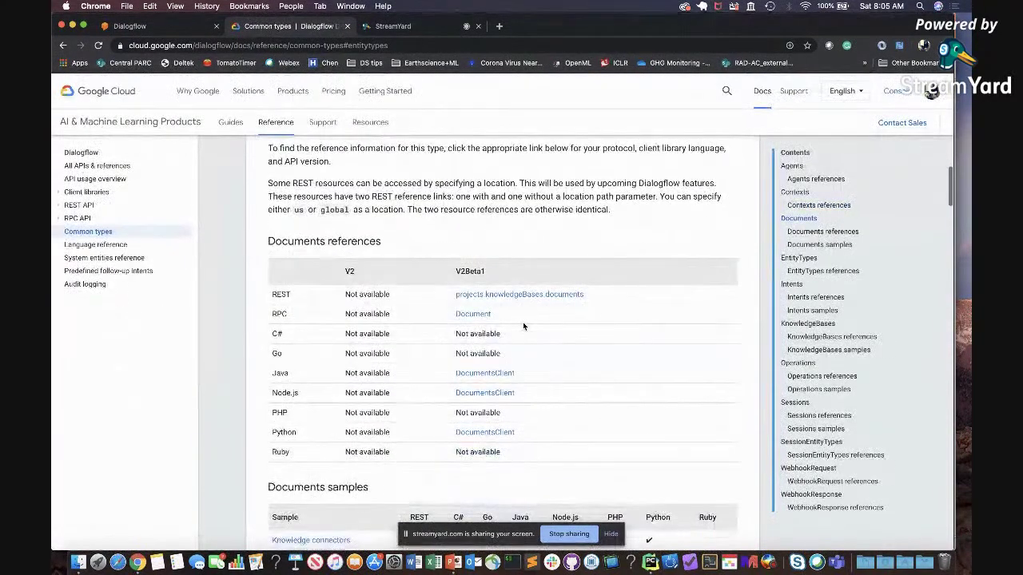
Open the System entities reference and examine its table of date, number, unit and geography entities.
left_click(105, 257)
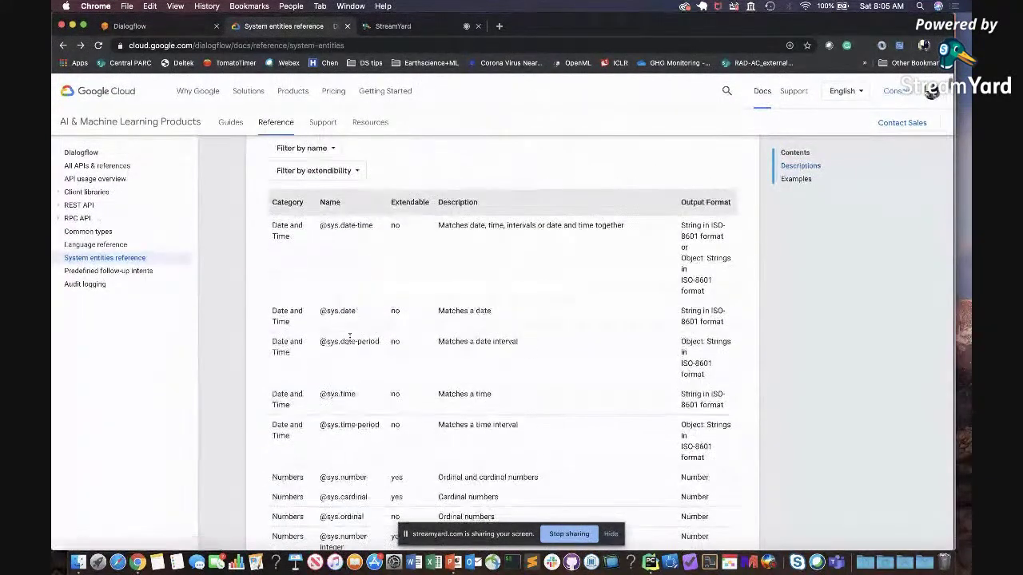
scroll(342, 354, "down", 5)
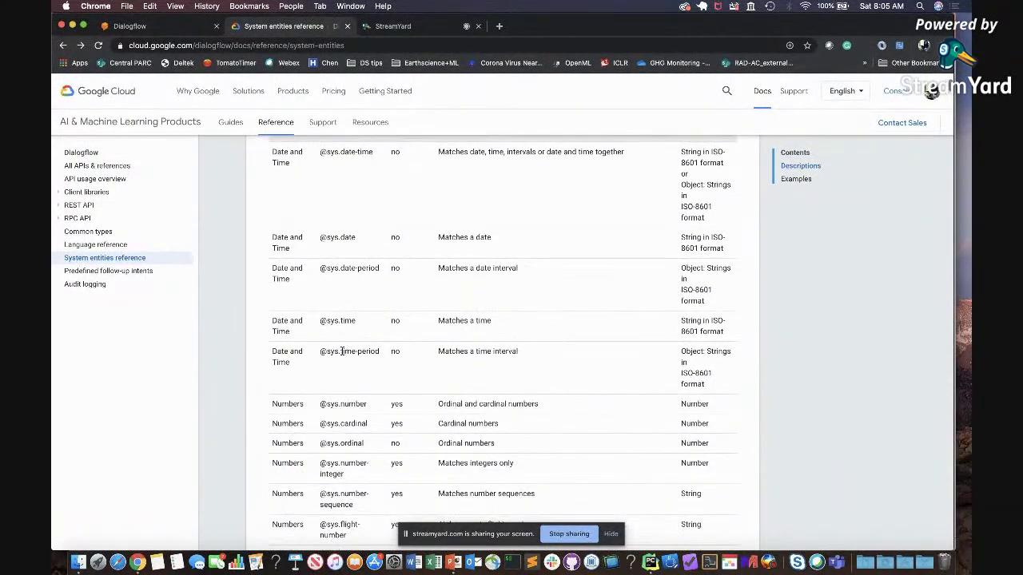
scroll(381, 434, "down", 10)
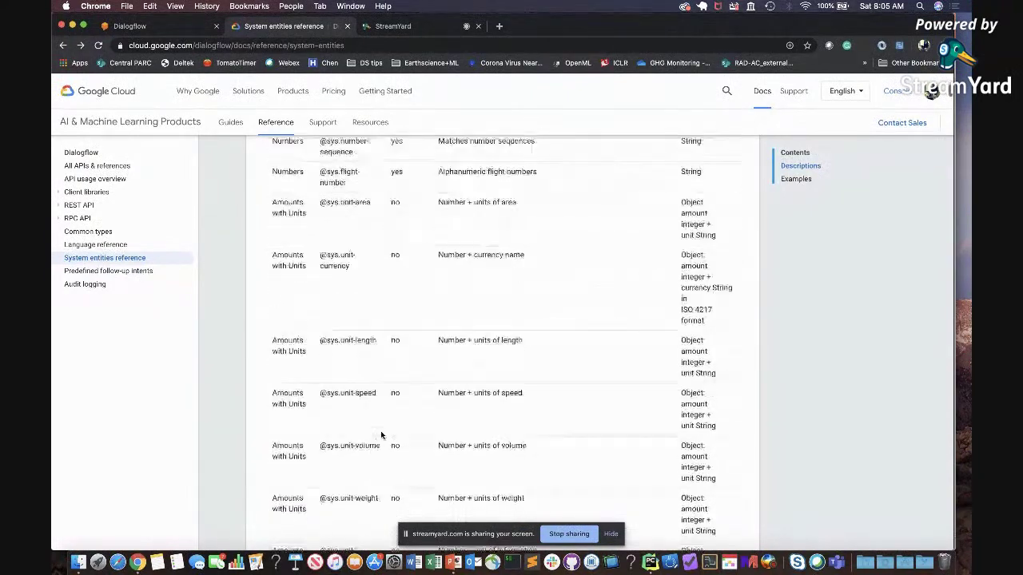
scroll(381, 434, "down", 10)
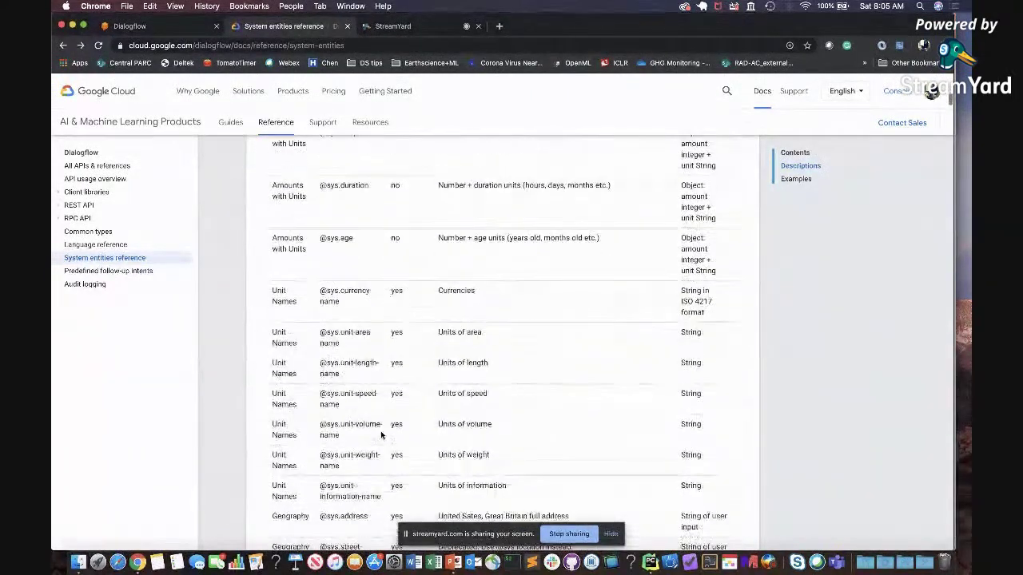
scroll(381, 434, "down", 6)
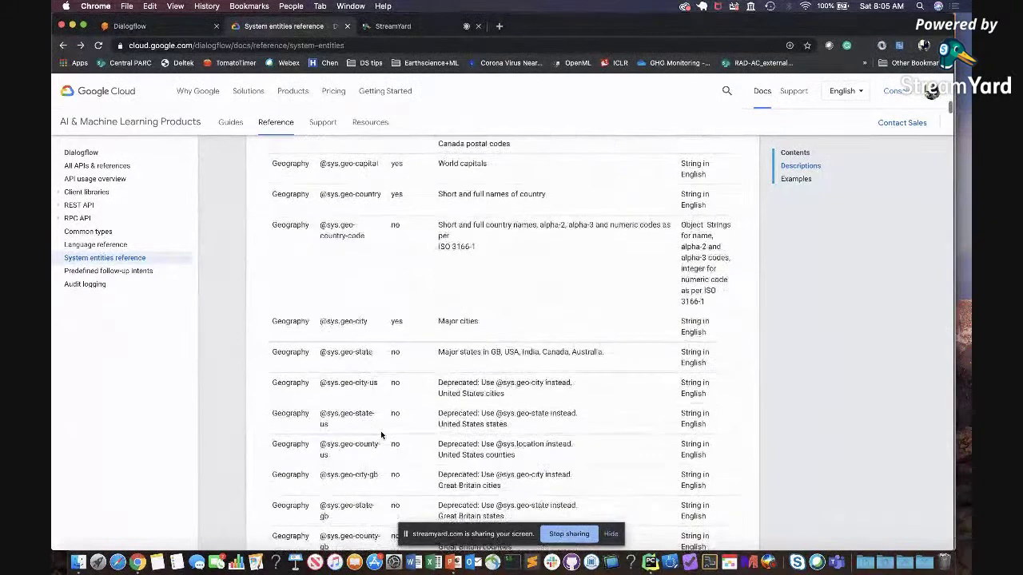
scroll(381, 434, "down", 7)
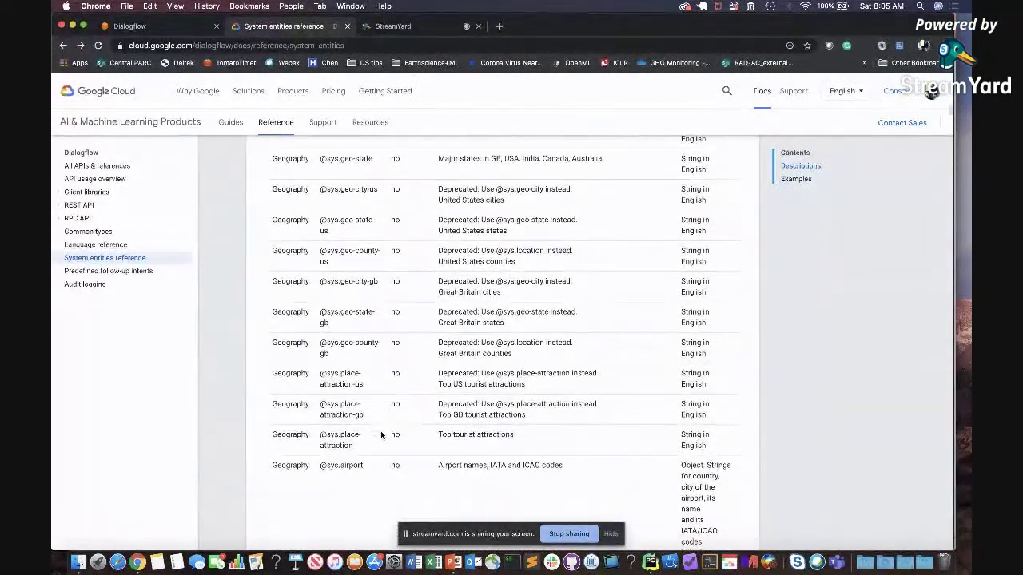
Return to the agent's intents, create a new intent named nameEntity and save it.
left_click(164, 27)
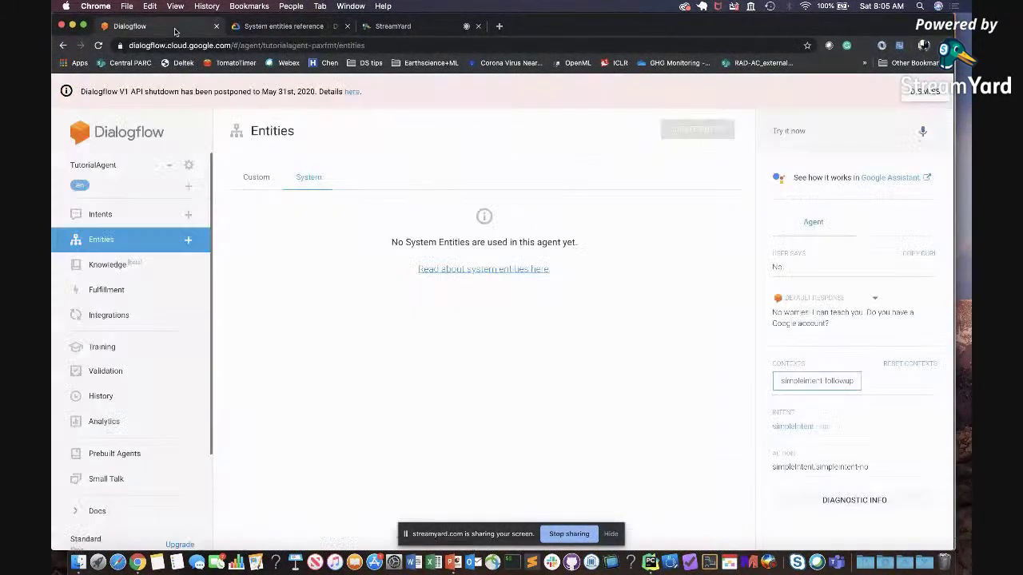
left_click(107, 214)
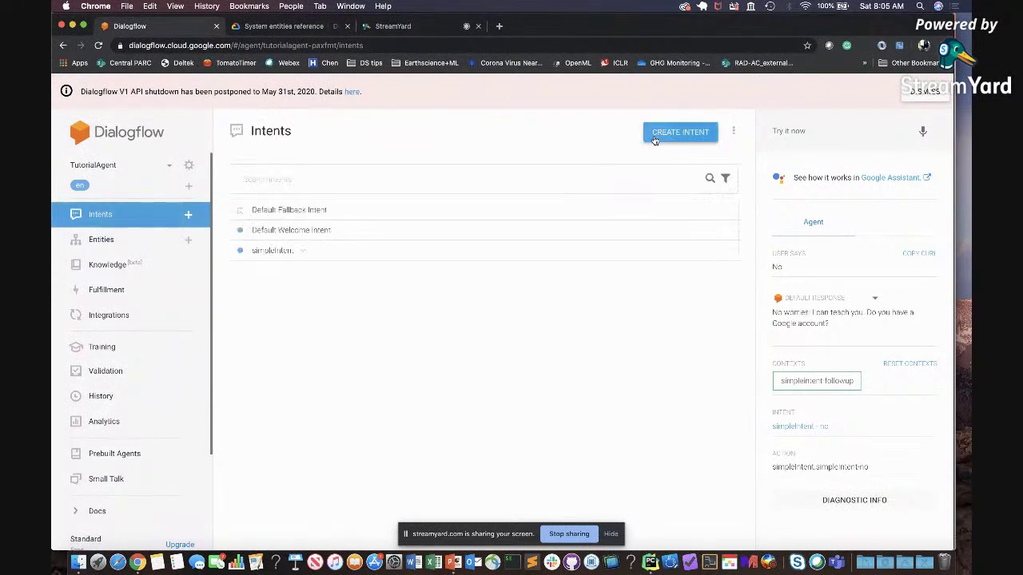
left_click(667, 132)
left_click(382, 134)
type("nameEntitu")
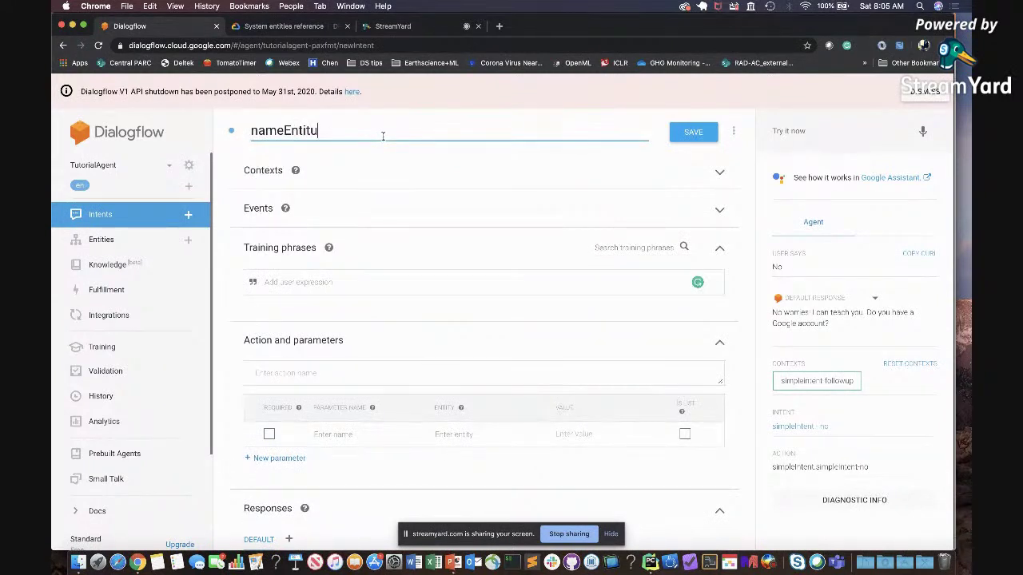
left_click(683, 134)
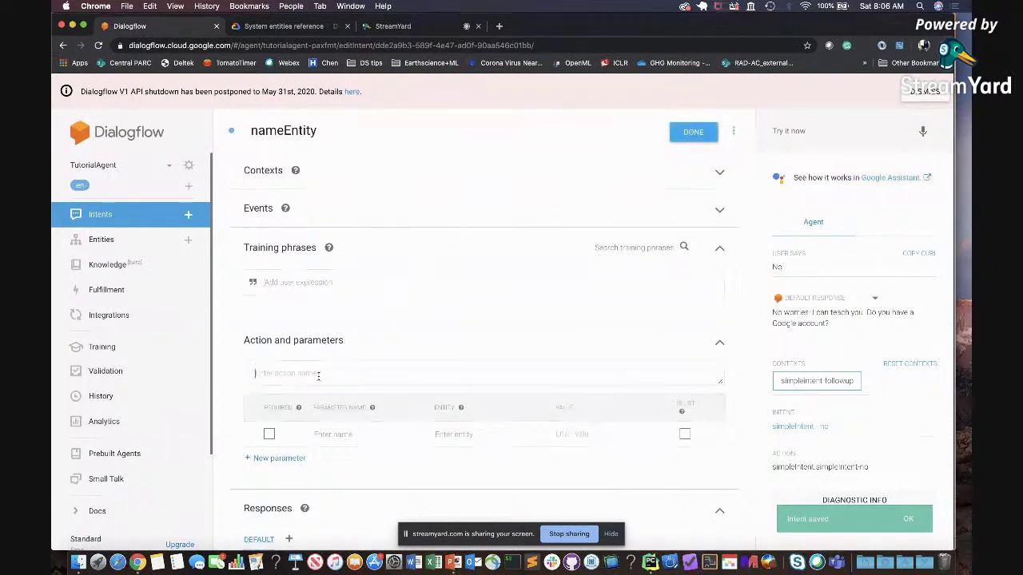
left_click(318, 376)
type("input.welcomename")
left_click_drag(348, 381, 229, 364)
key("BackSpace")
Add a training phrase to nameEntity consisting of "My name is" followed by a common first name.
left_click(326, 273)
type("My name is John")
key("Return")
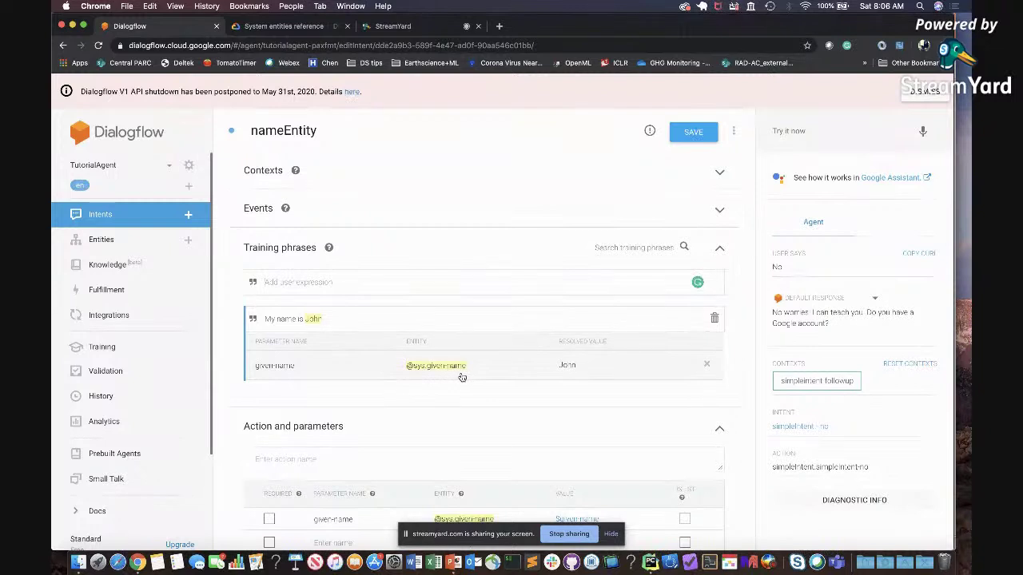
left_click(380, 273)
type("My name is Kalai")
key("Return")
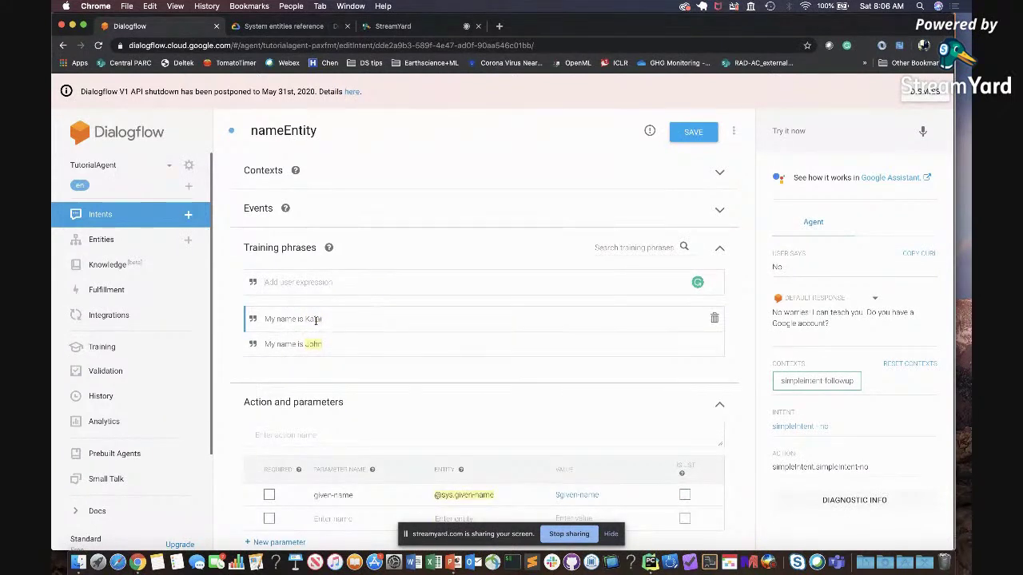
double_click(313, 319)
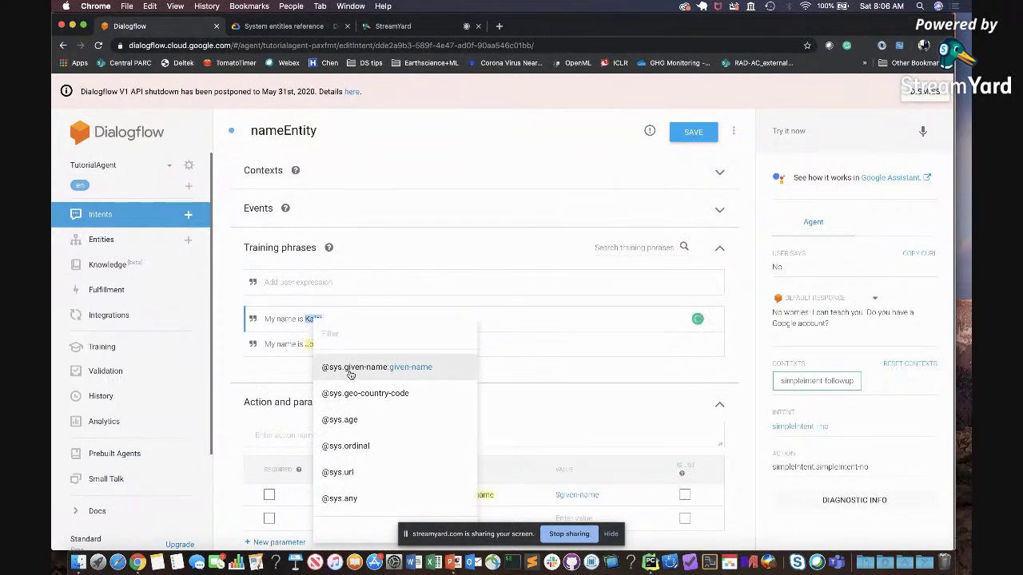
left_click(349, 371)
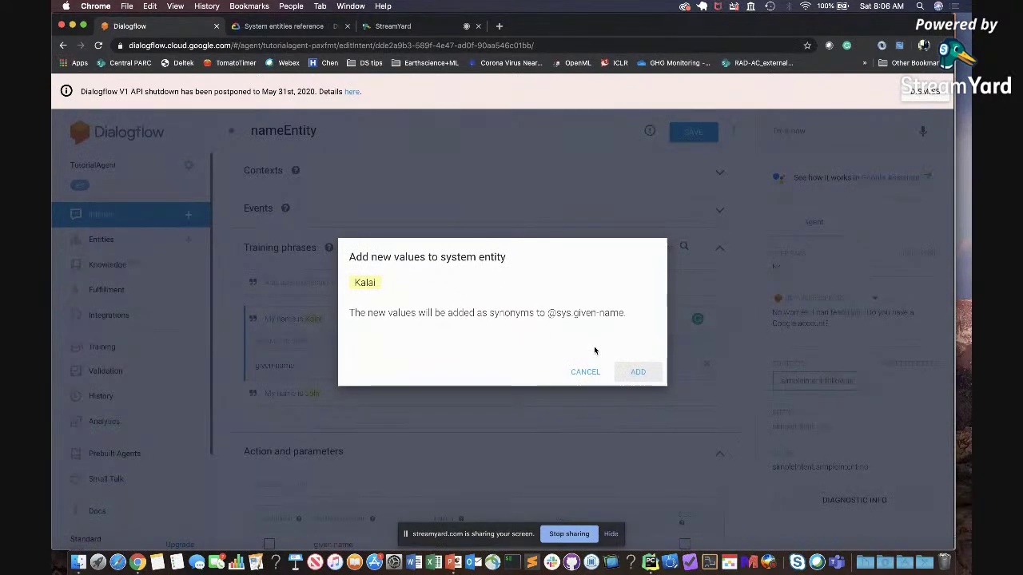
left_click(637, 372)
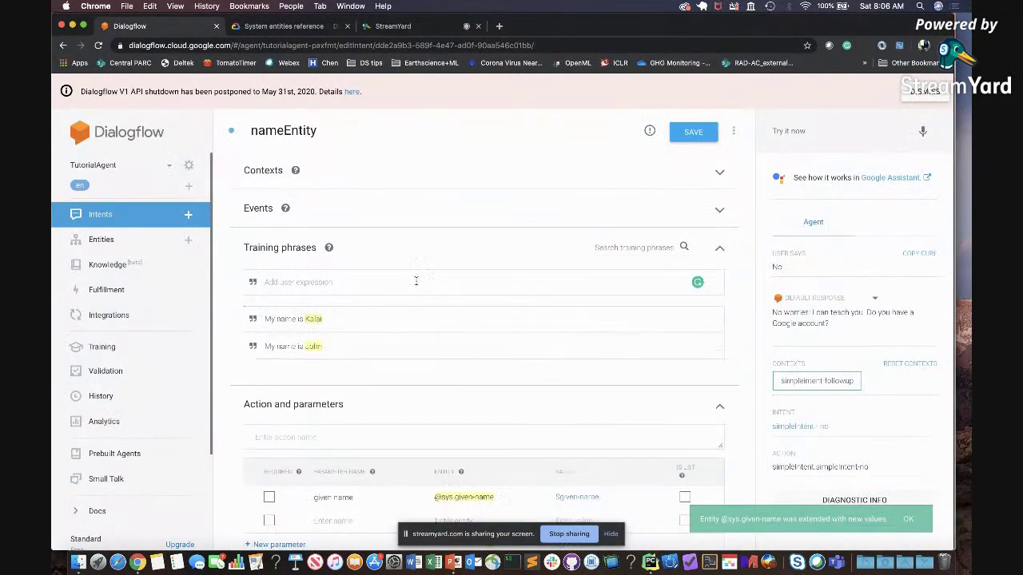
type("( am Sahoko")
key("Return")
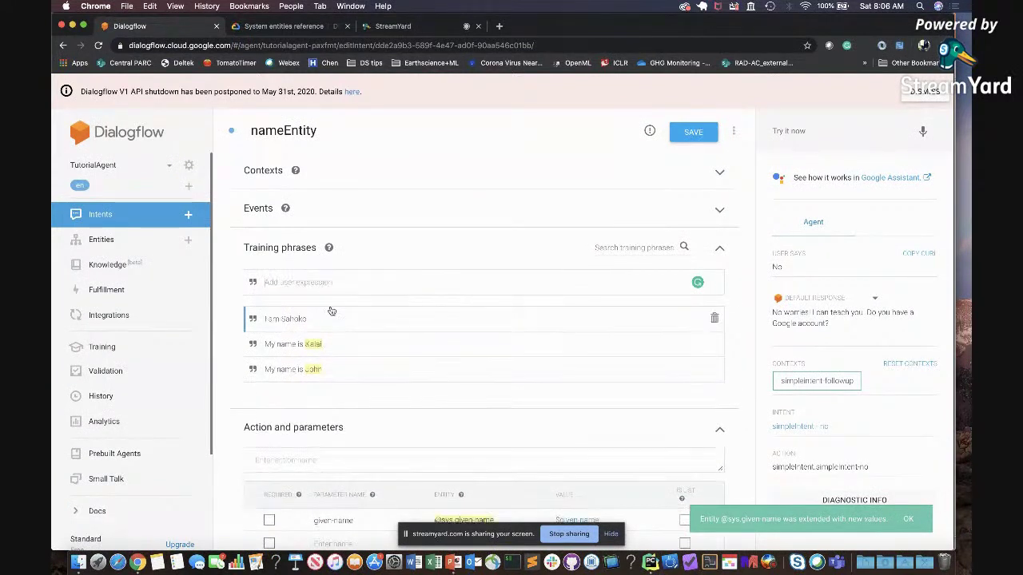
double_click(299, 318)
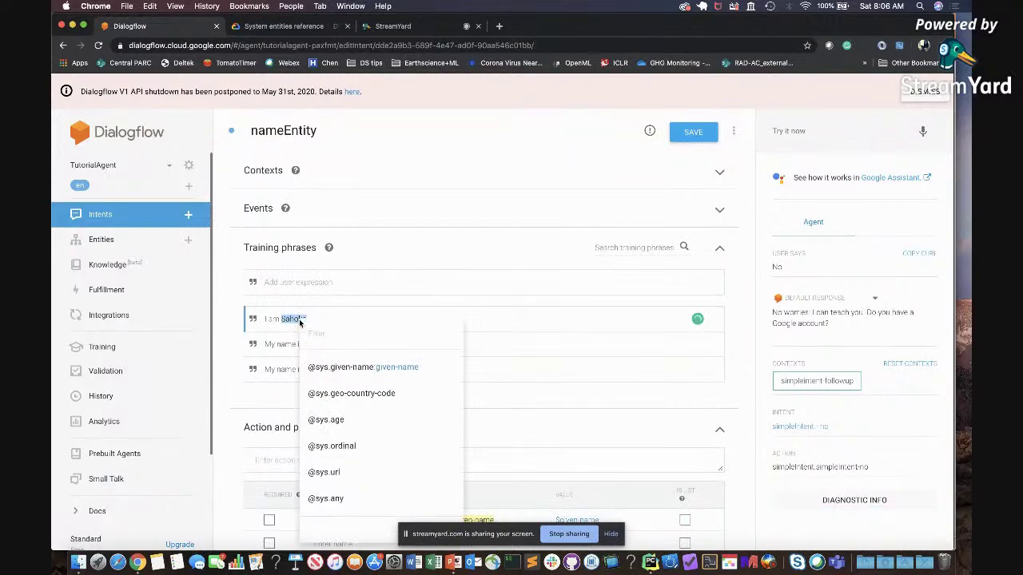
left_click(333, 367)
left_click(640, 372)
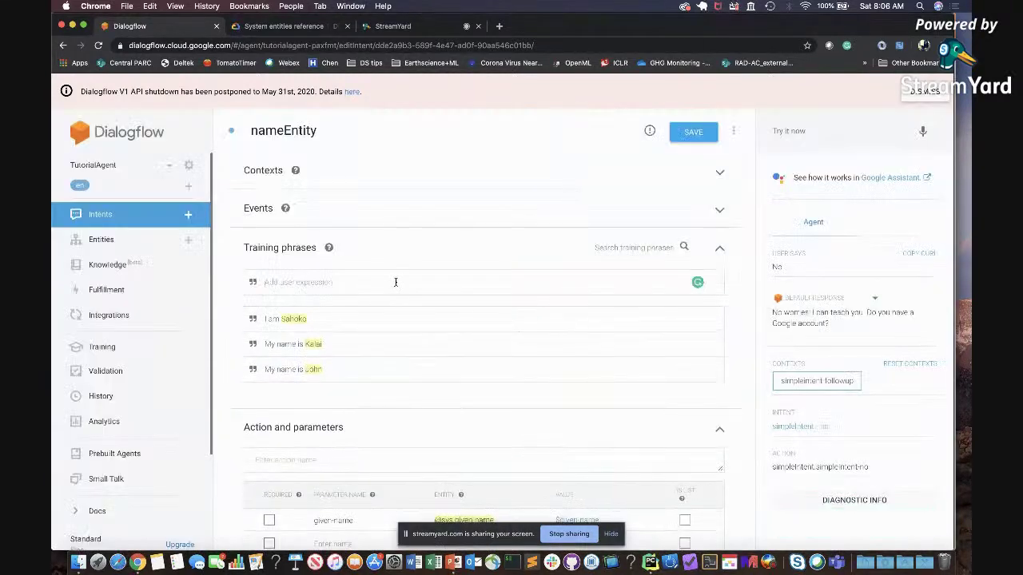
type("My name is Steve")
key("Return")
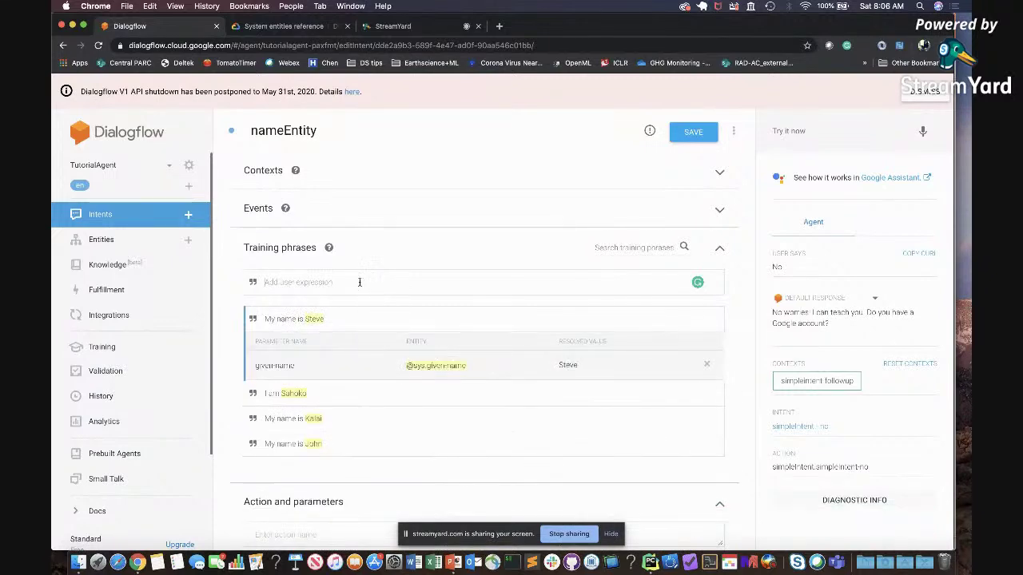
Add the text response "Hi $given-name! Nice to meet you." using the given-name parameter, and save the intent.
scroll(391, 309, "down", 8)
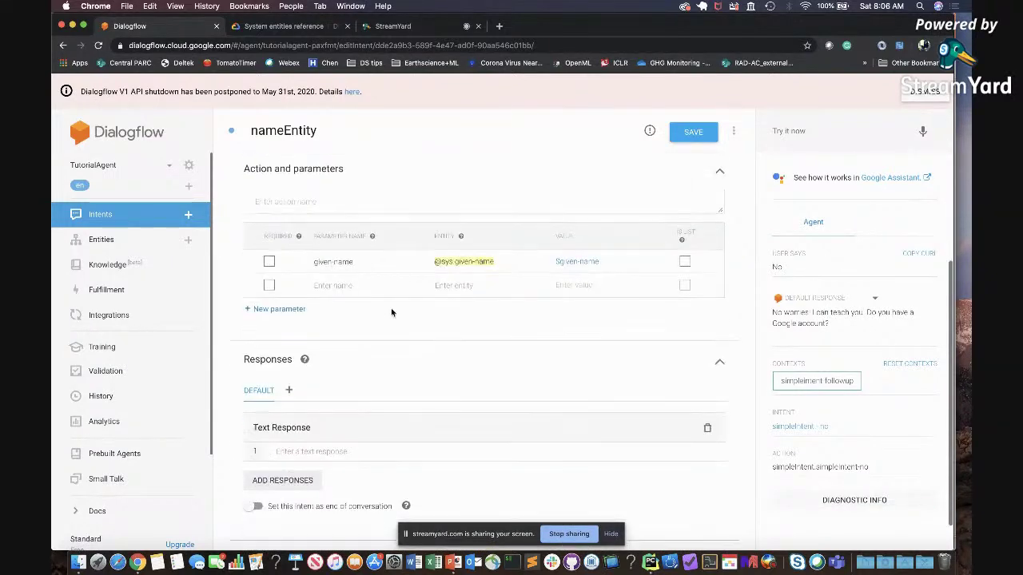
left_click(337, 451)
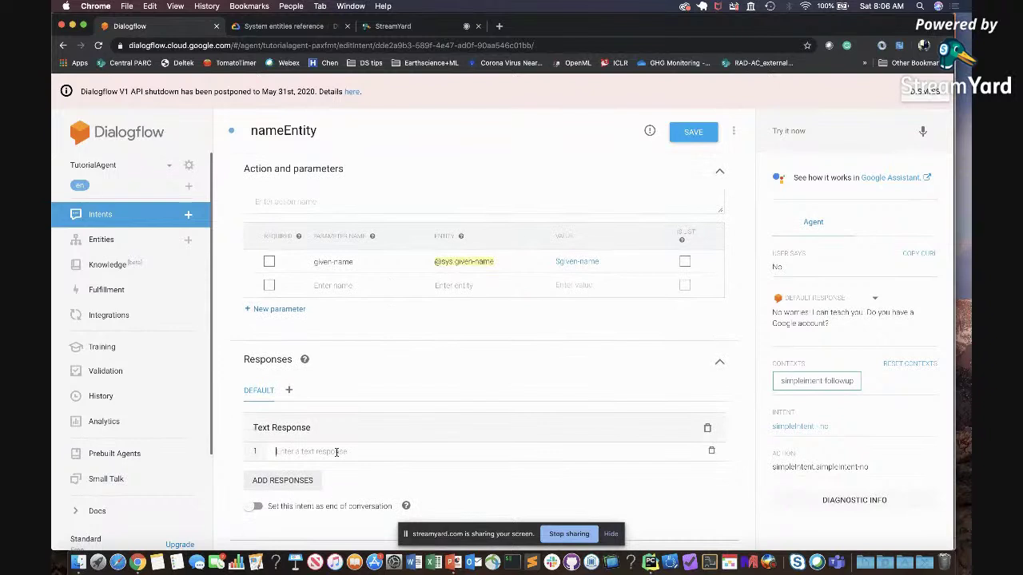
type("Hi")
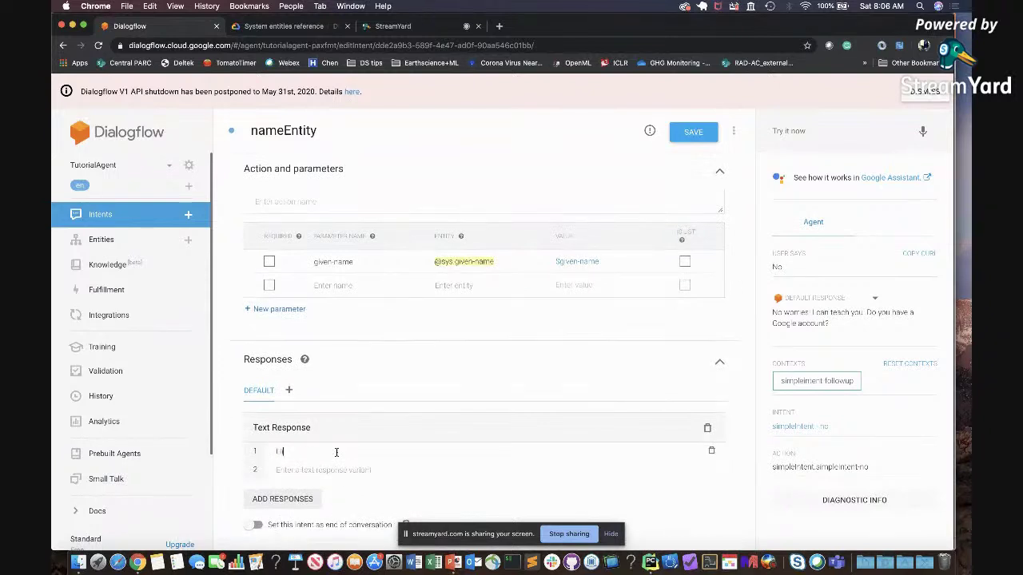
type(" $")
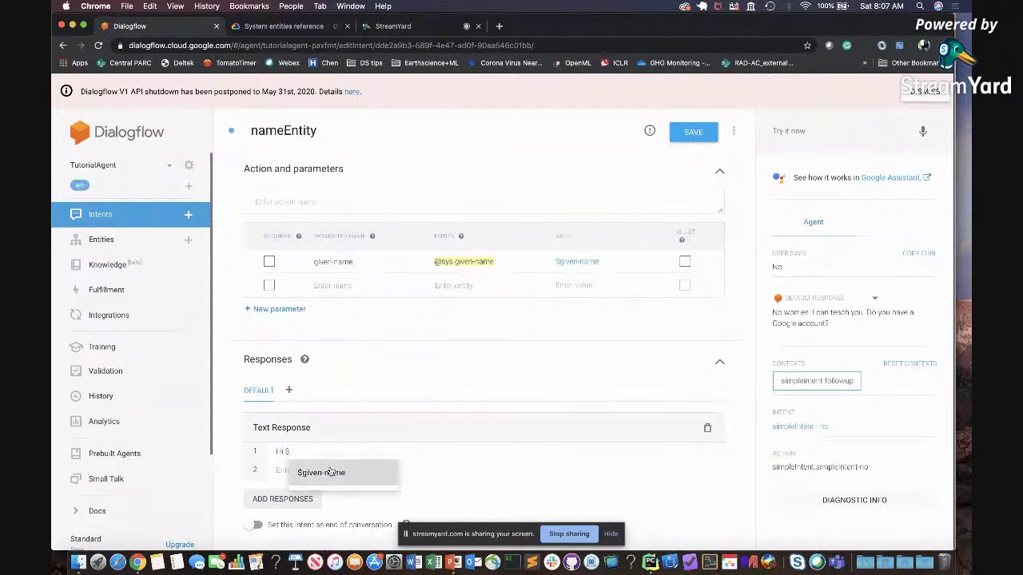
left_click(331, 472)
type(". N")
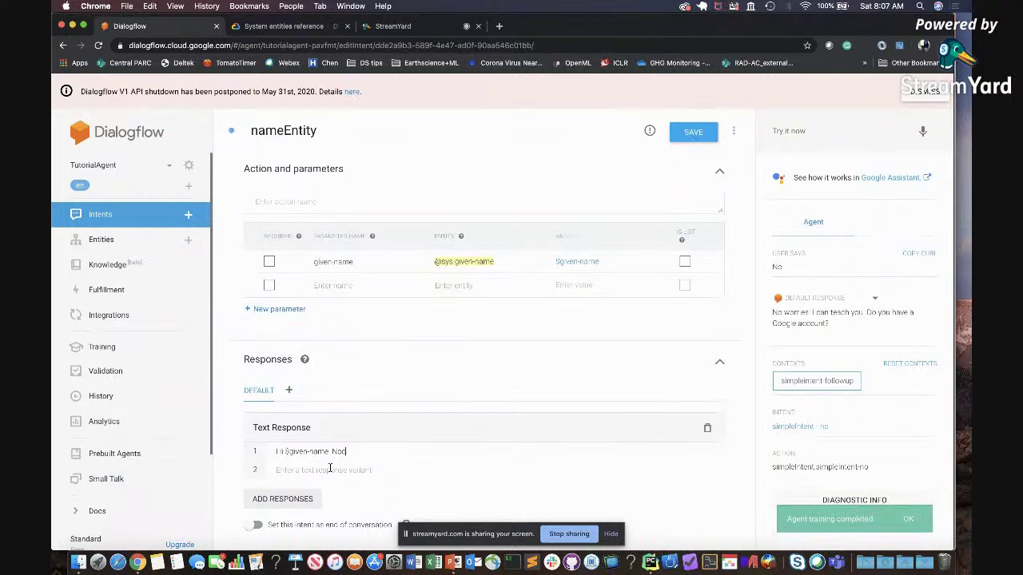
type("ice to meet you.")
left_click(696, 133)
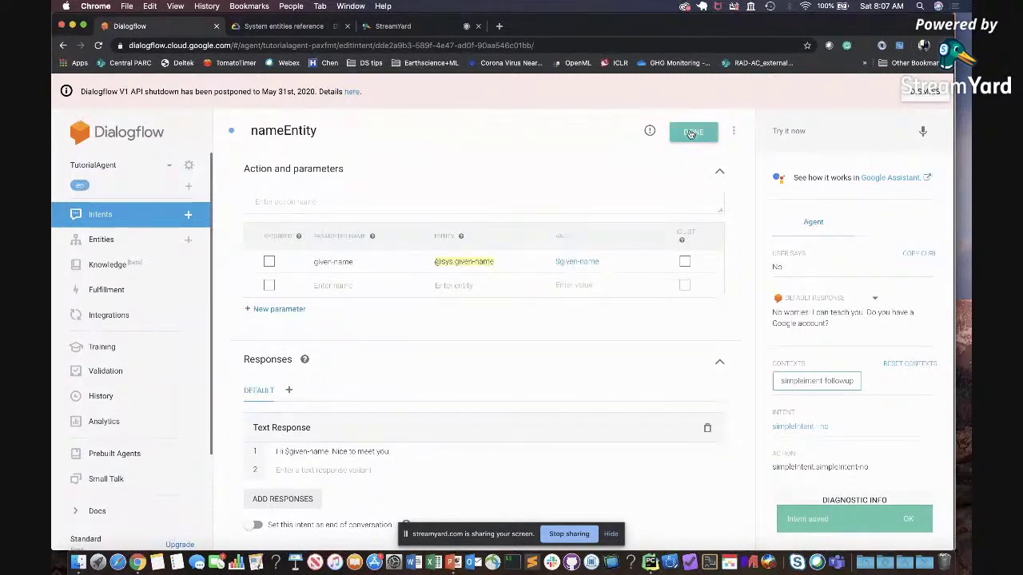
left_click(691, 134)
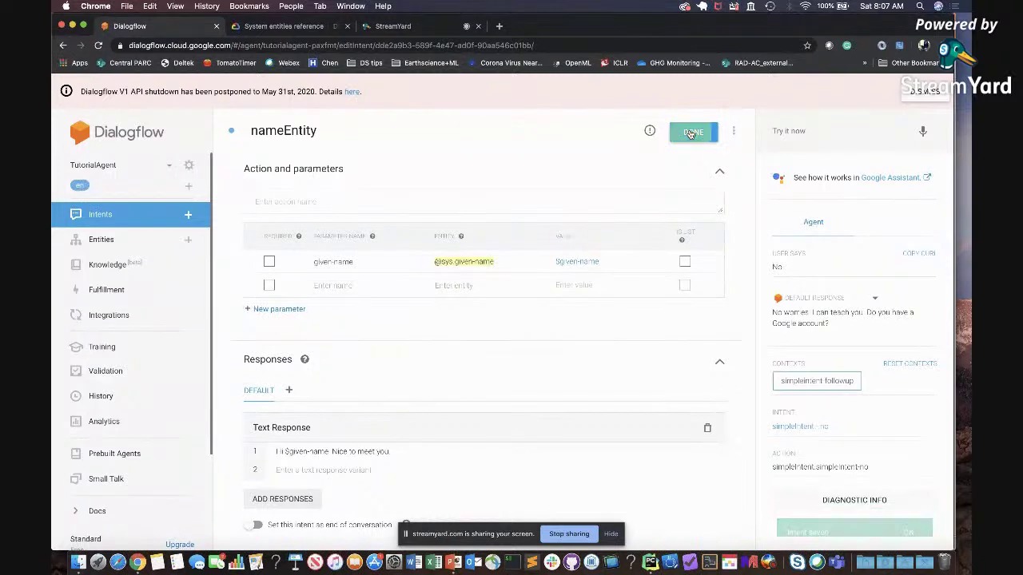
Test the agent with "My name is" followed by a name that is not among the training phrases.
left_click(799, 130)
type("My name is ")
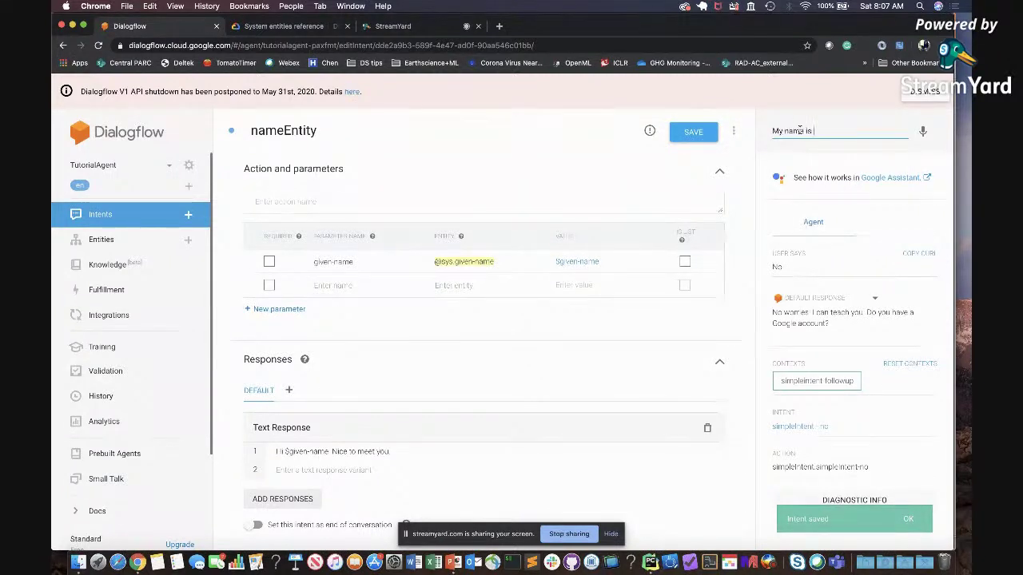
type("Smith")
key("Return")
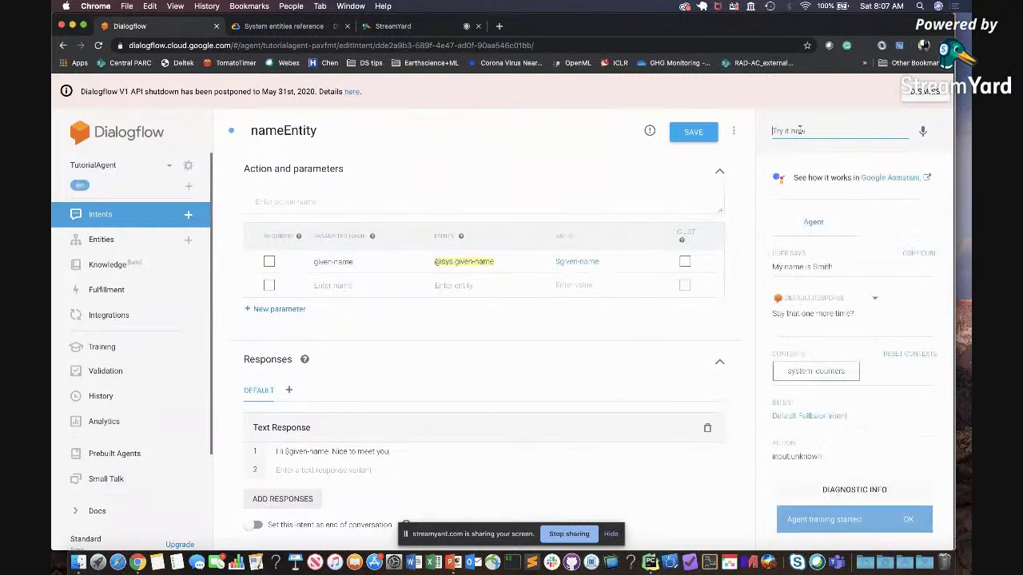
Test the agent again with "My name is" followed by the first name from the first training phrase.
type("My mnam")
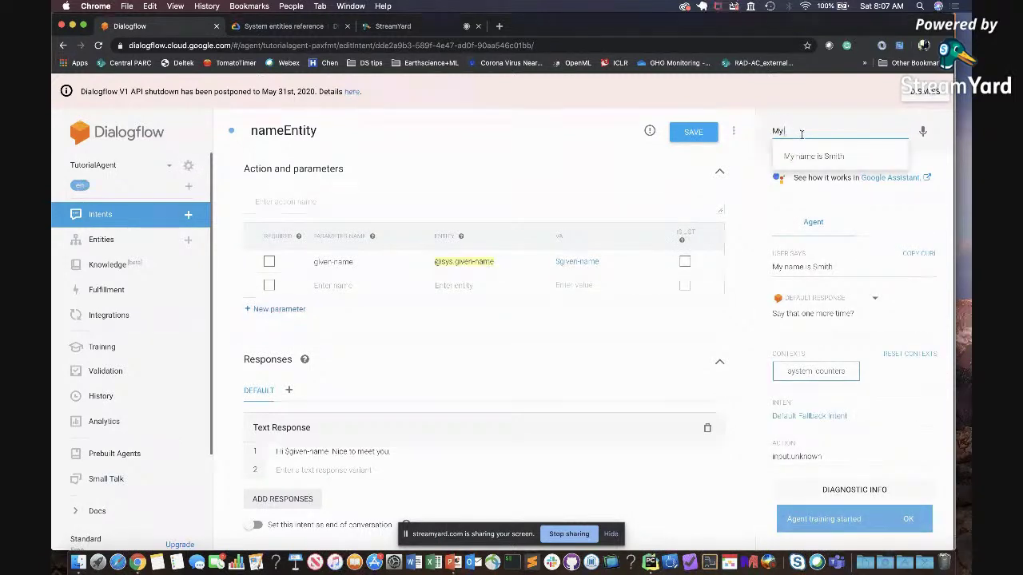
key("BackSpace")
key("BackSpace")
type("name is John")
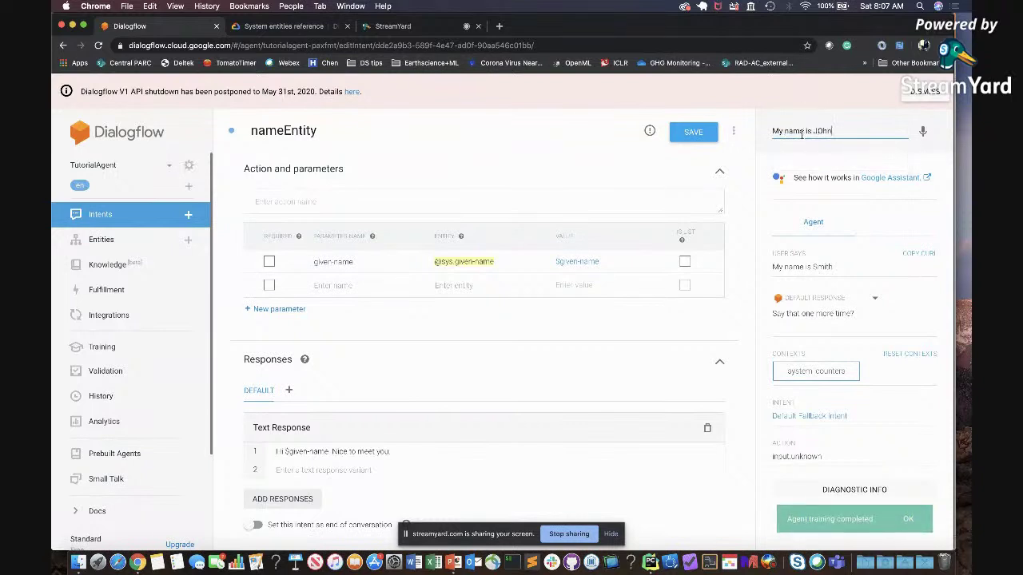
key("Return")
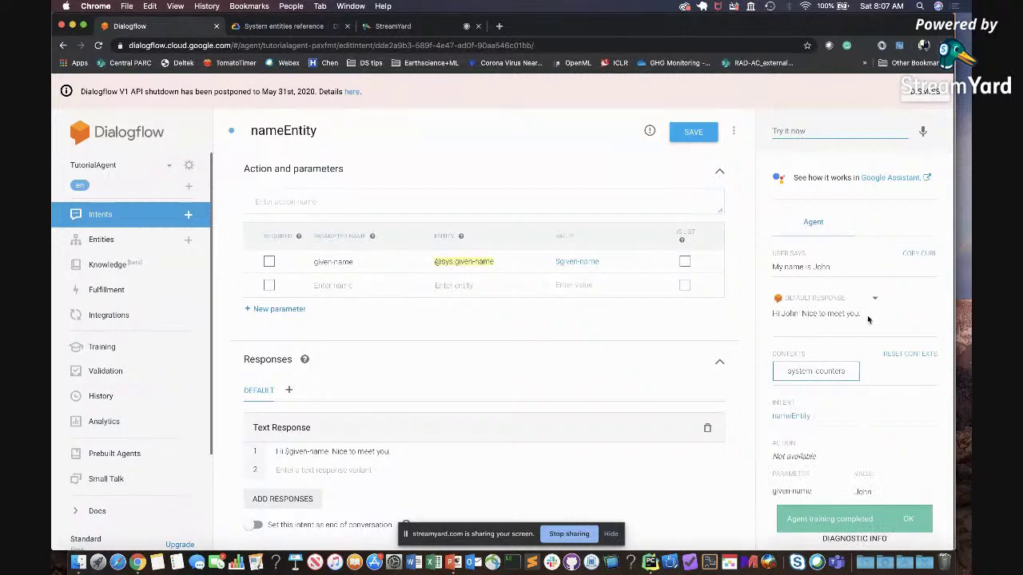
Check the intent's training phrases and test the agent with "My name is" followed by another first name missing from them.
left_click(786, 135)
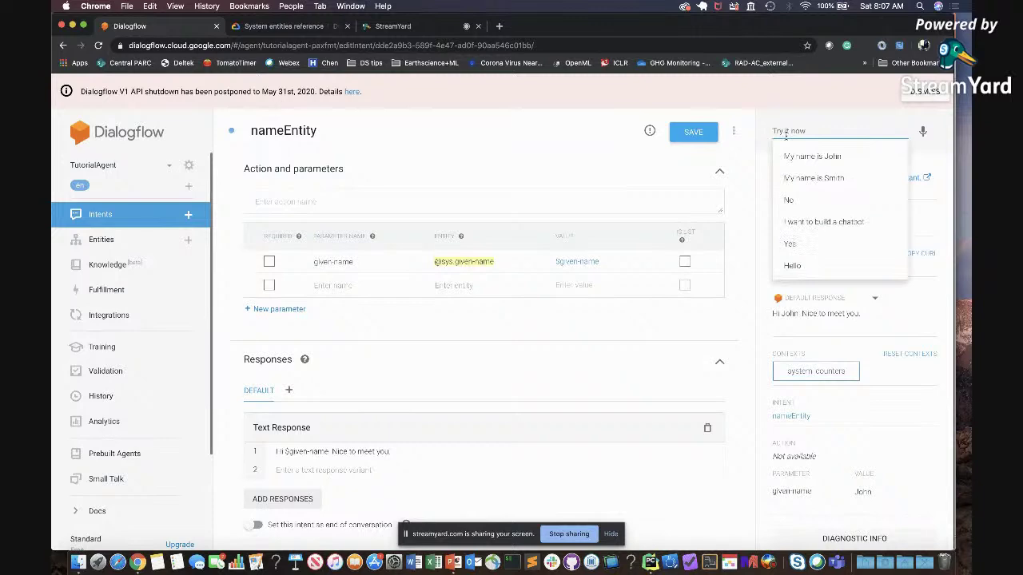
left_click(762, 134)
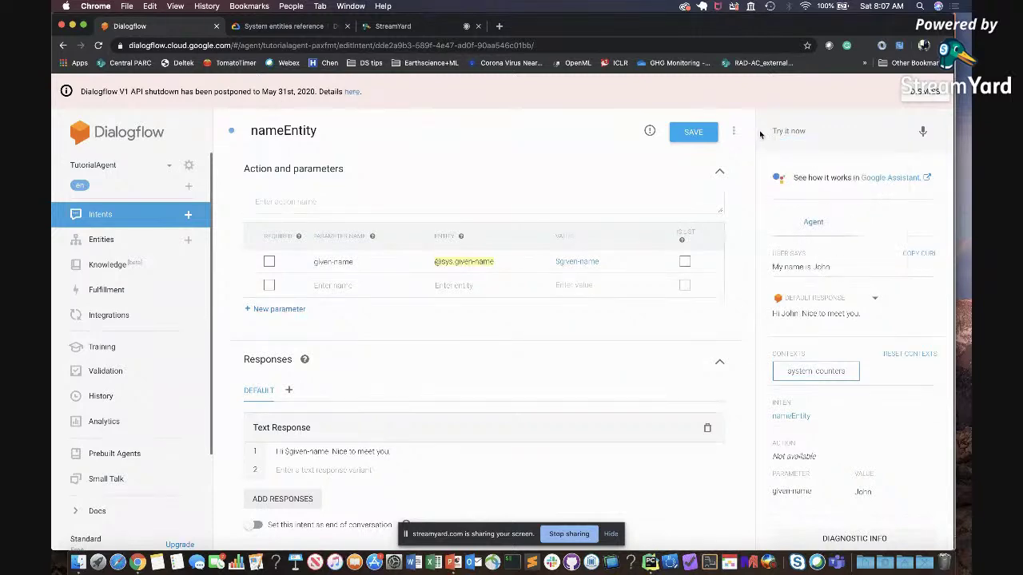
scroll(586, 210, "up", 5)
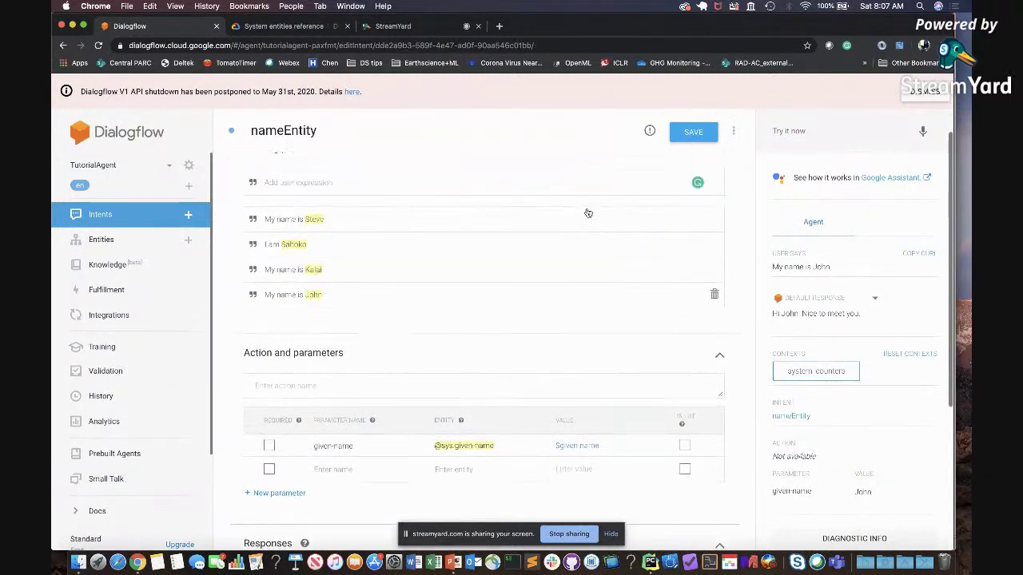
left_click(775, 130)
type("My name is Li")
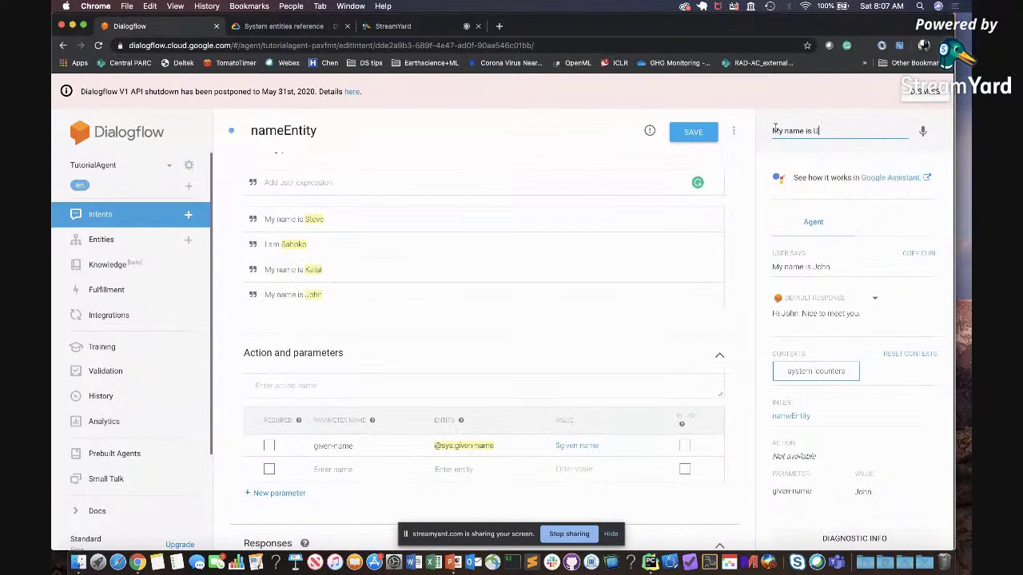
key("Return")
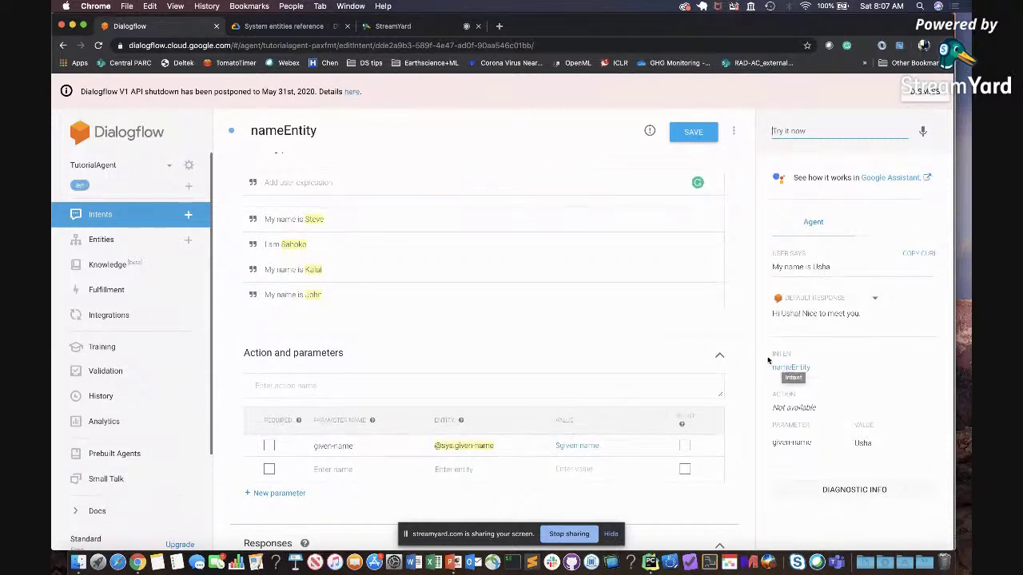
Review the nameEntity intent's phrases, parameters and response, and examine the name entities in the System entities reference.
scroll(741, 297, "down", 2)
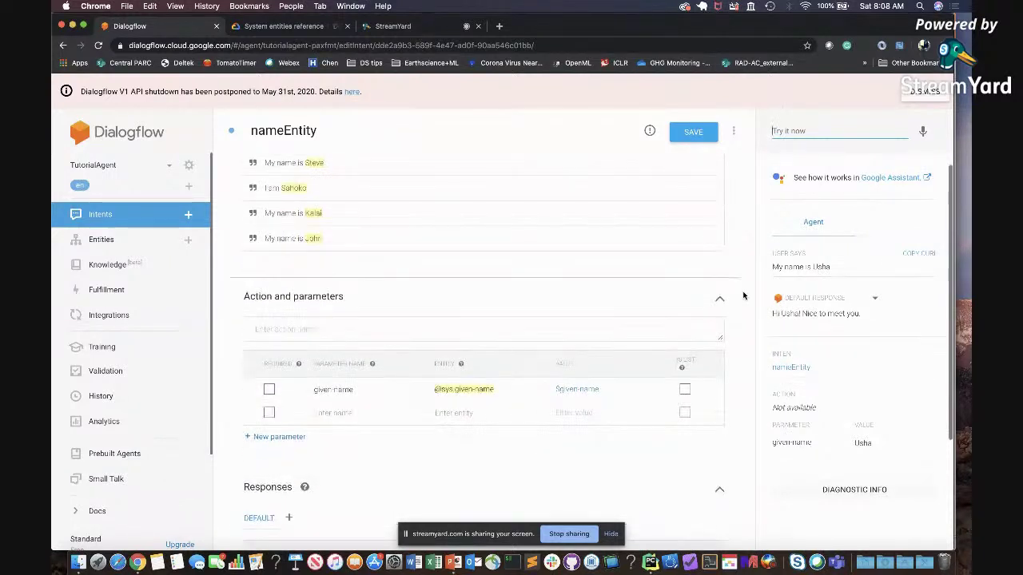
scroll(735, 281, "down", 6)
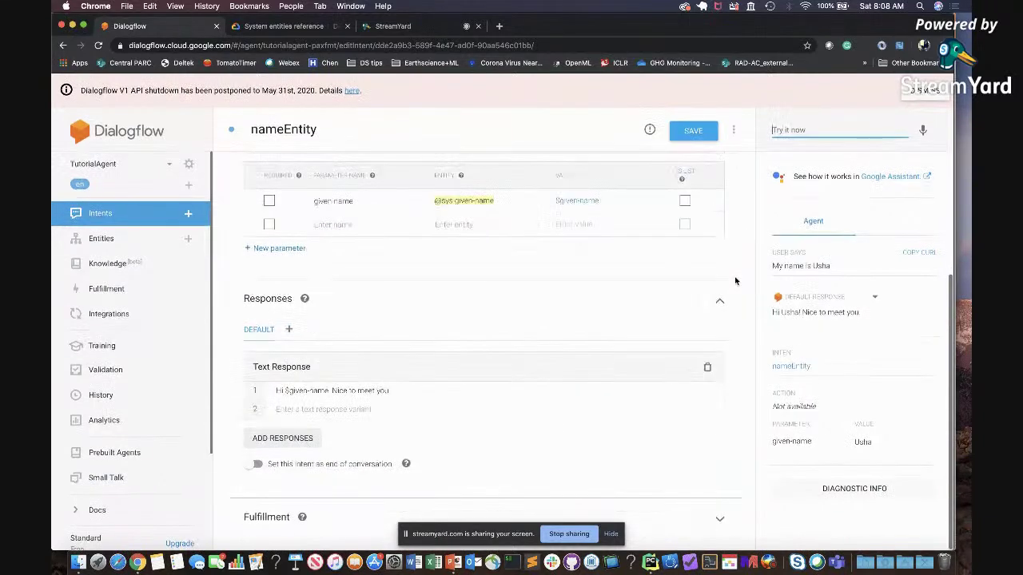
scroll(735, 281, "up", 10)
scroll(735, 281, "up", 1)
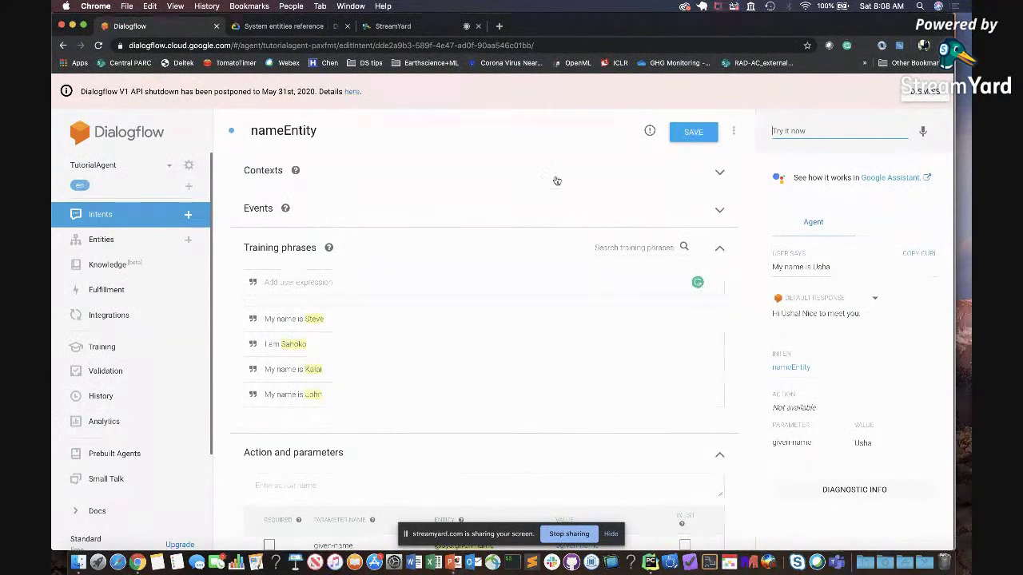
scroll(339, 354, "down", 5)
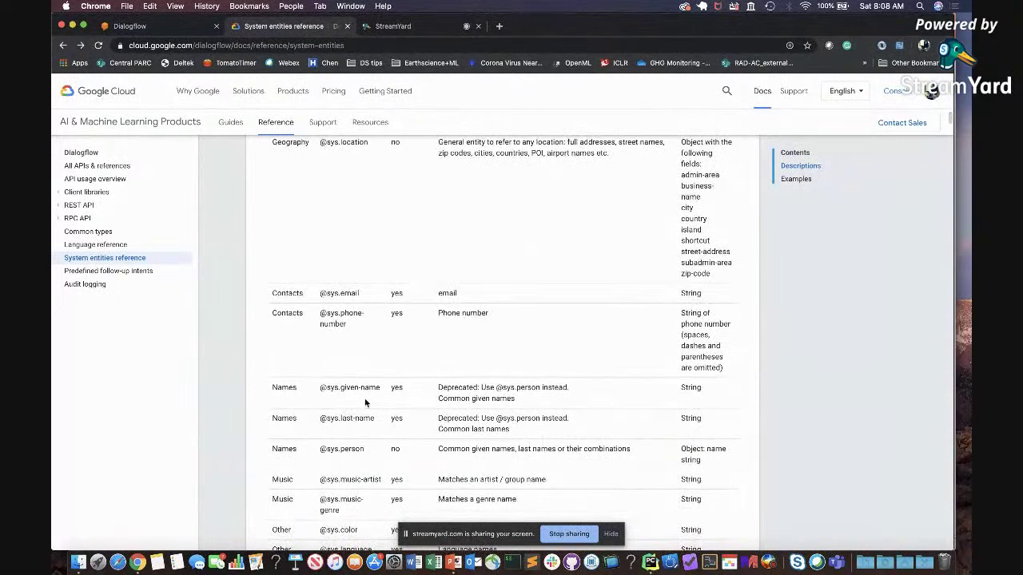
scroll(364, 399, "down", 3)
left_click(165, 28)
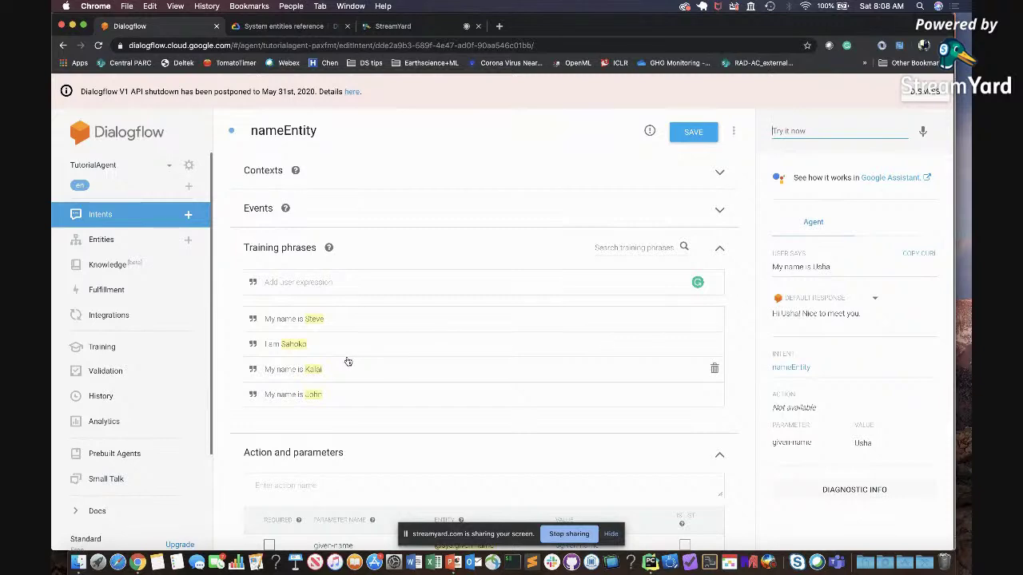
Review the nameEntity intent's parameters and response, and read the PowerPoint slide comparing system and user-defined entities.
scroll(250, 446, "down", 1)
scroll(250, 446, "down", 5)
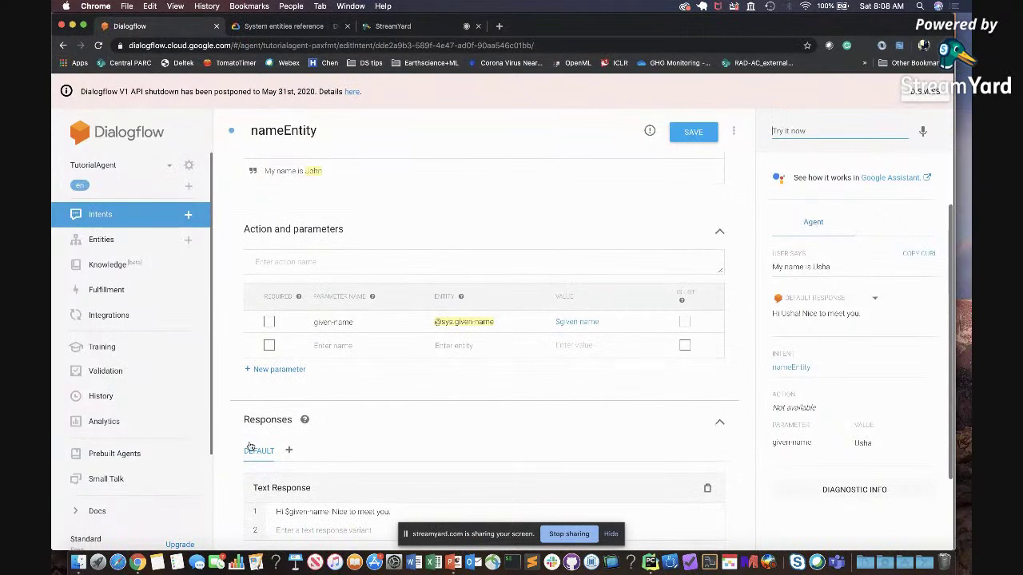
scroll(327, 410, "down", 1)
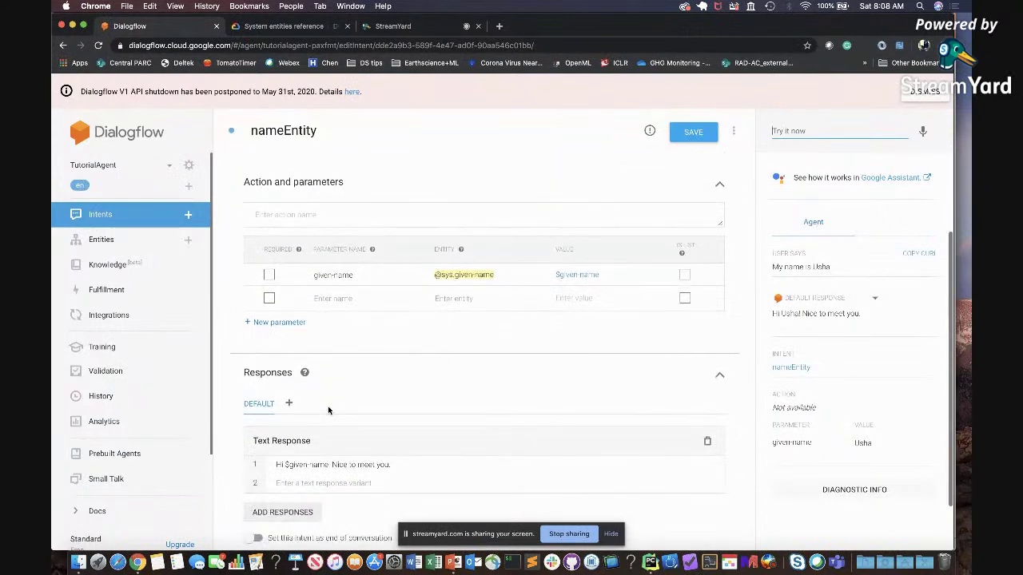
scroll(328, 410, "up", 6)
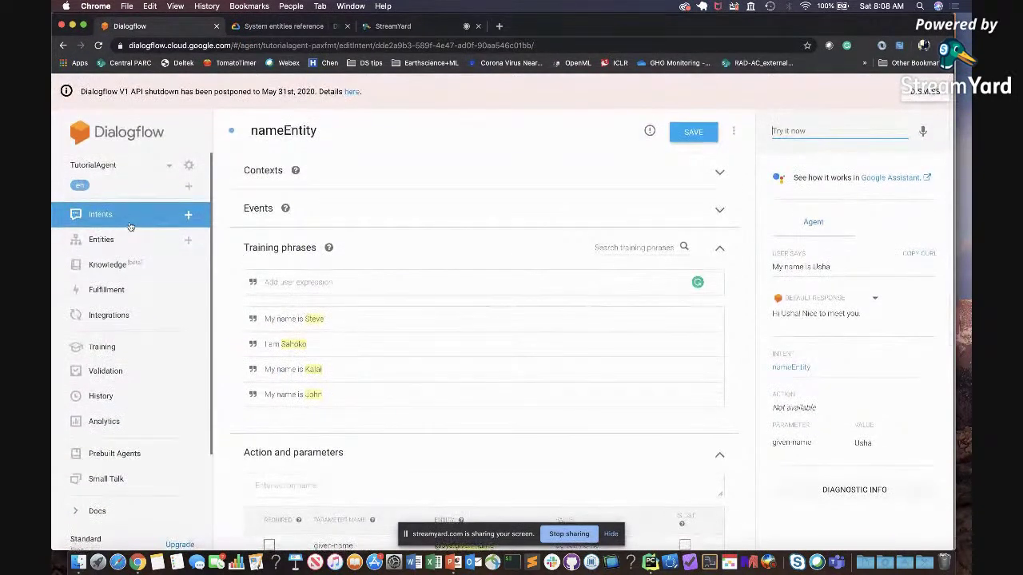
key("ctrl+Up")
left_click(338, 212)
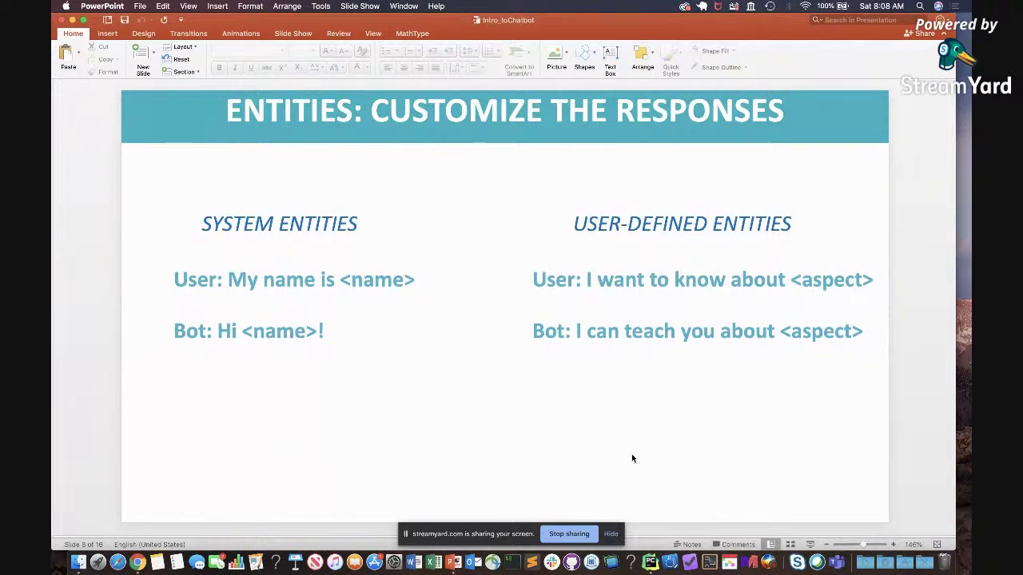
key("ctrl+Up")
left_click(664, 235)
Create the agent's first custom entity and name it chatbotaspect.
left_click(119, 239)
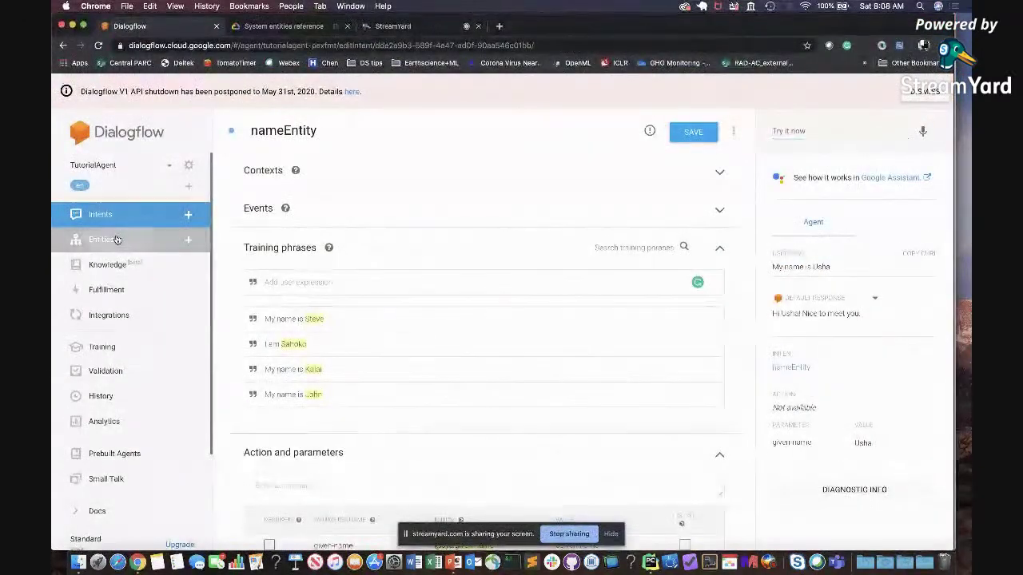
left_click(255, 176)
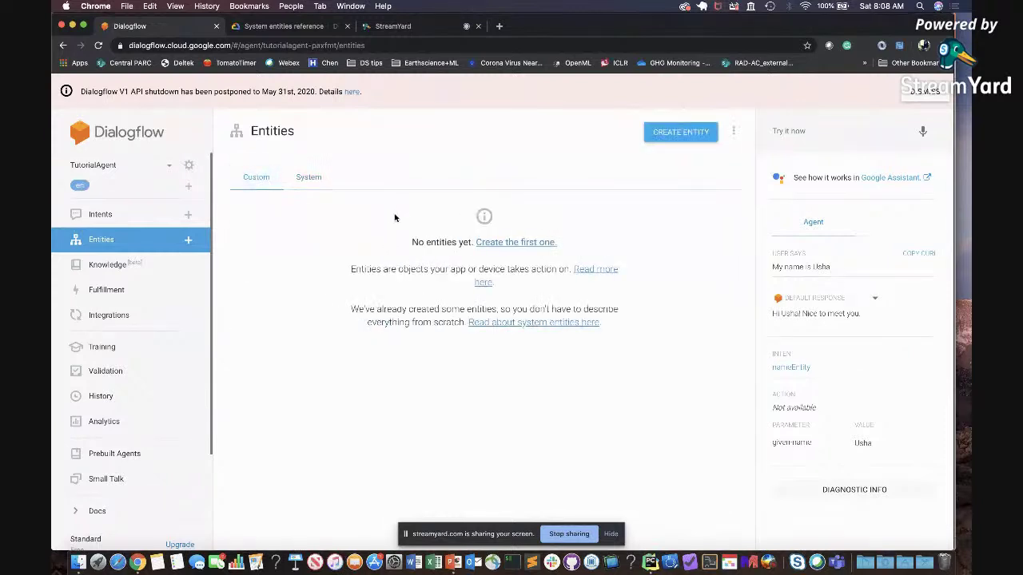
left_click(516, 243)
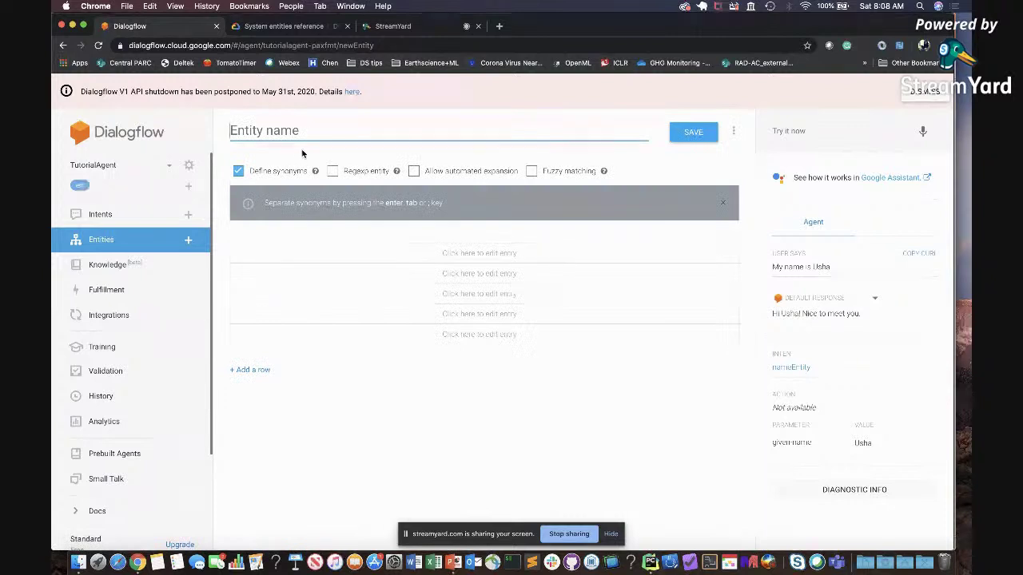
type("chatbotaspect")
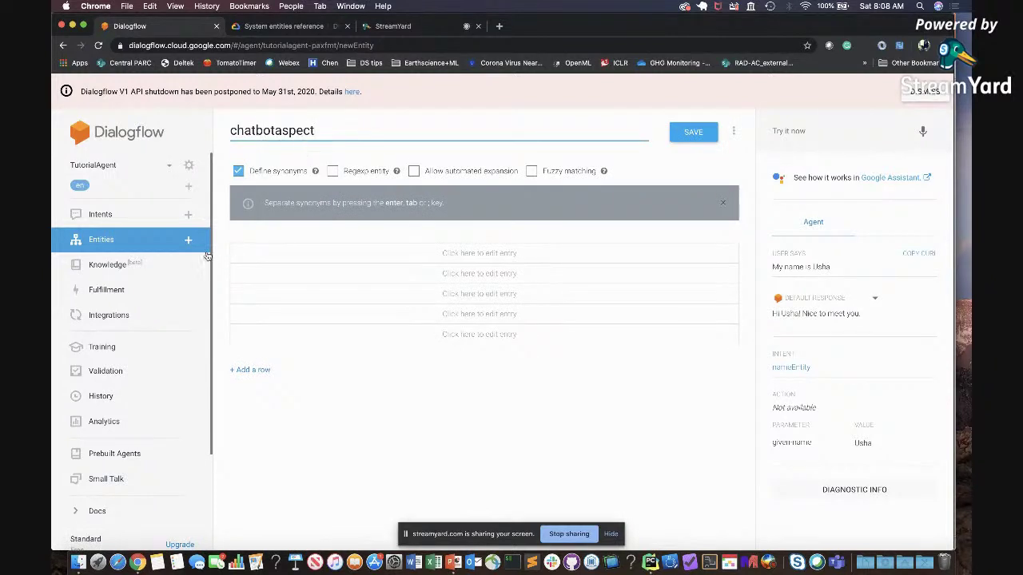
Add the reference value aspect to the entity and remove its automatically added synonym.
left_click(287, 260)
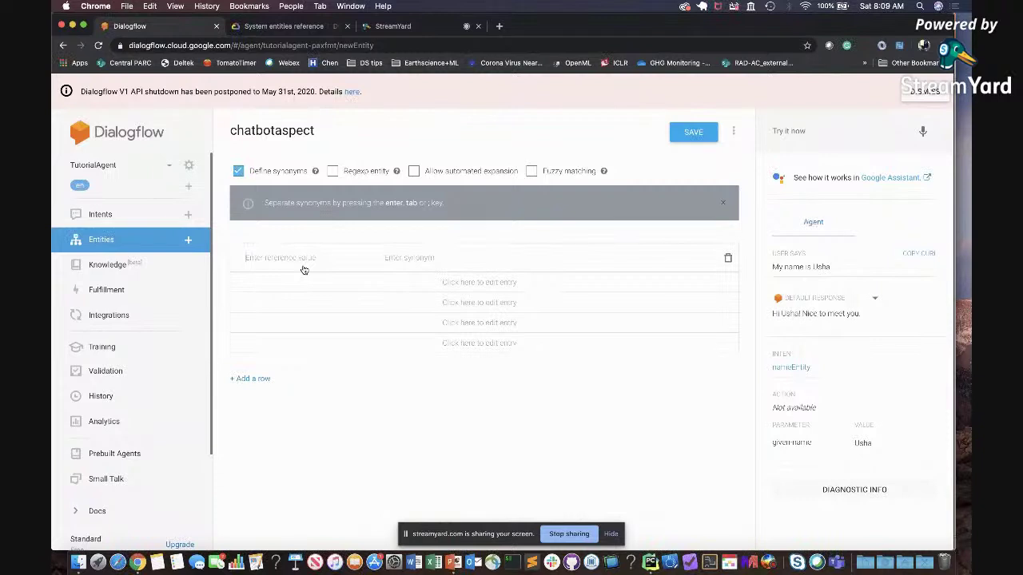
type("asso")
type("ct")
left_click(403, 258)
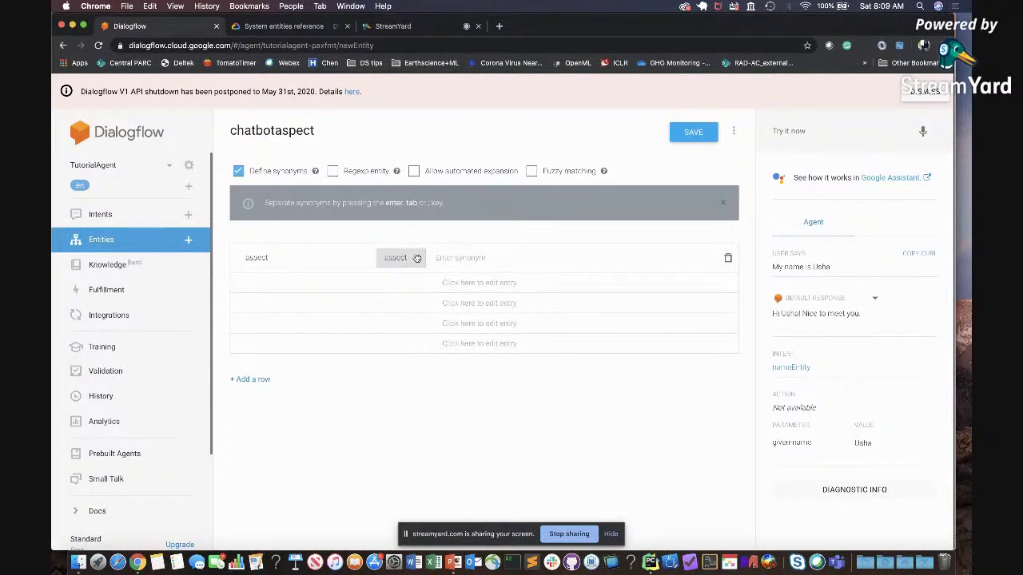
left_click(417, 259)
Enter intents, fulfillment, entities and integration as synonyms of the aspect reference value.
type("interna")
key("Return")
type("fulfillment")
key("Return")
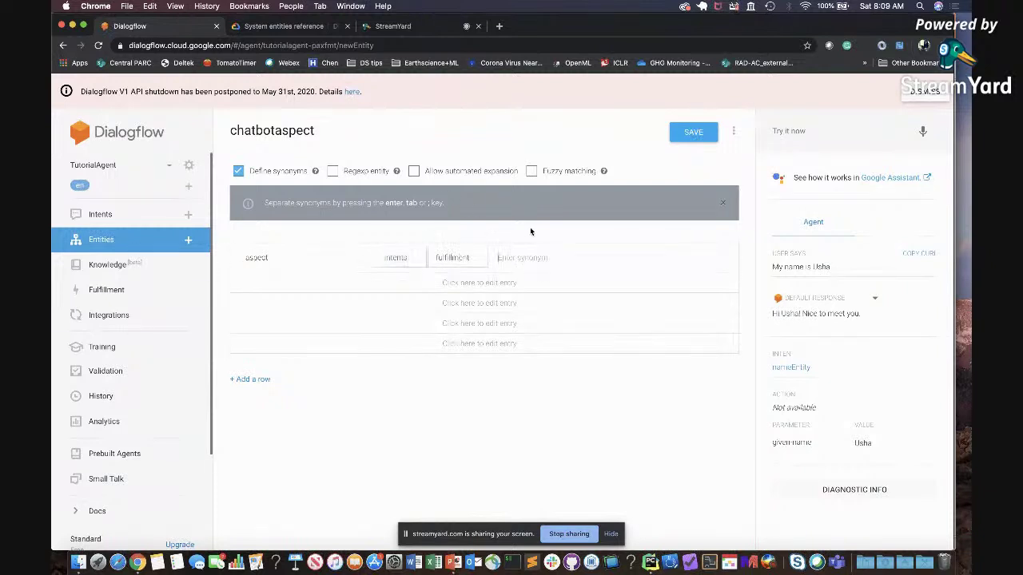
type("entities")
key("Return")
type("integration")
key("Return")
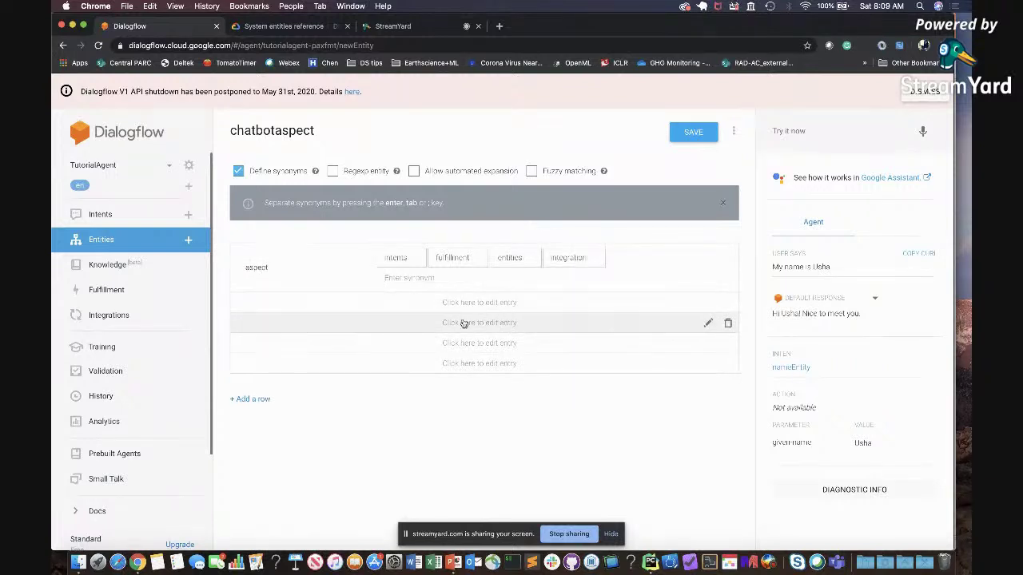
Add a second reference value, color, to the entity and remove its automatically added synonym.
left_click(280, 306)
type("Co")
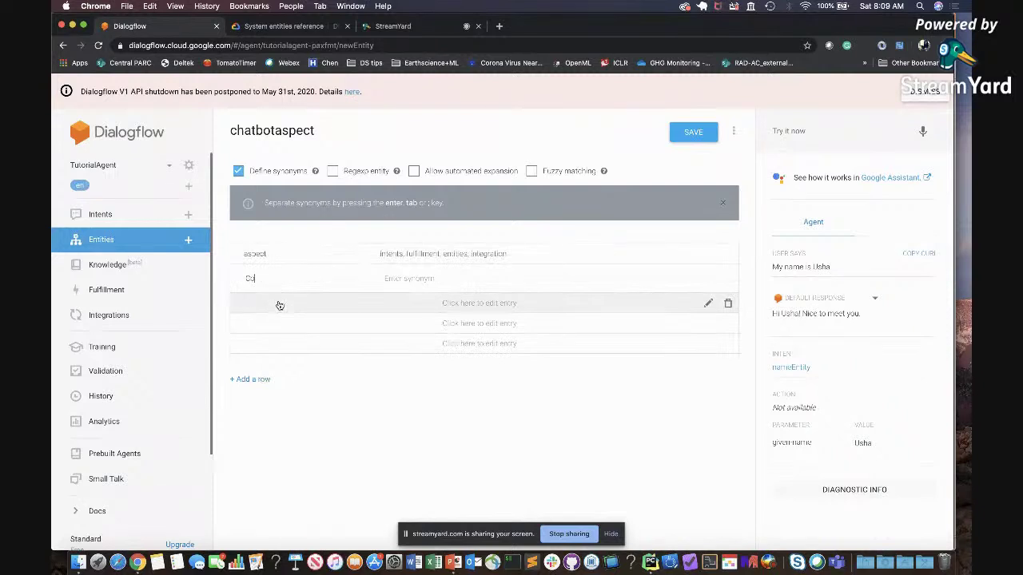
type("lor")
left_click(412, 279)
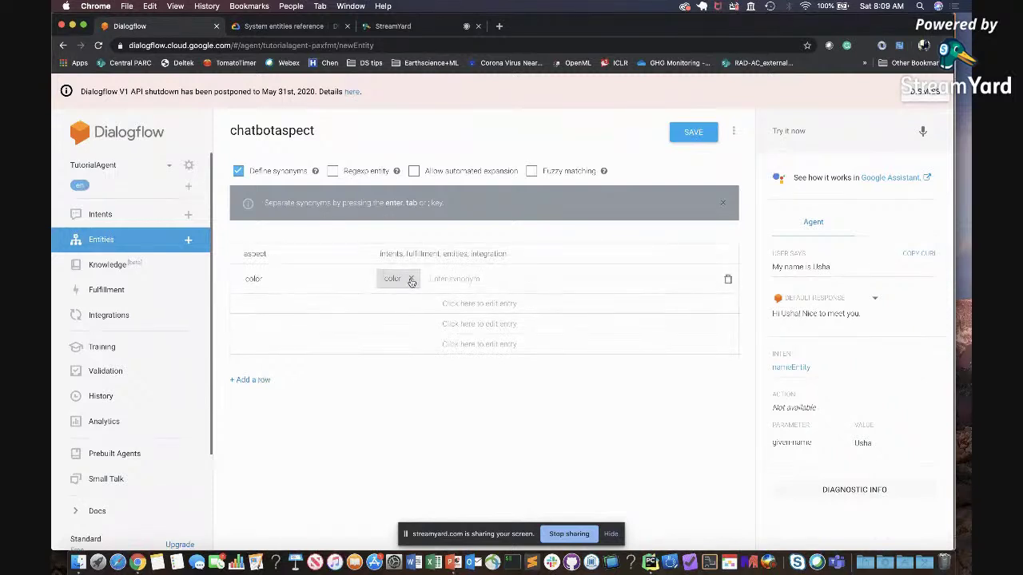
left_click(412, 279)
Enter blue, red and green as synonyms of the color reference value and save the chatbotaspect entity.
type("blue")
key("Return")
left_click(405, 280)
type("blue")
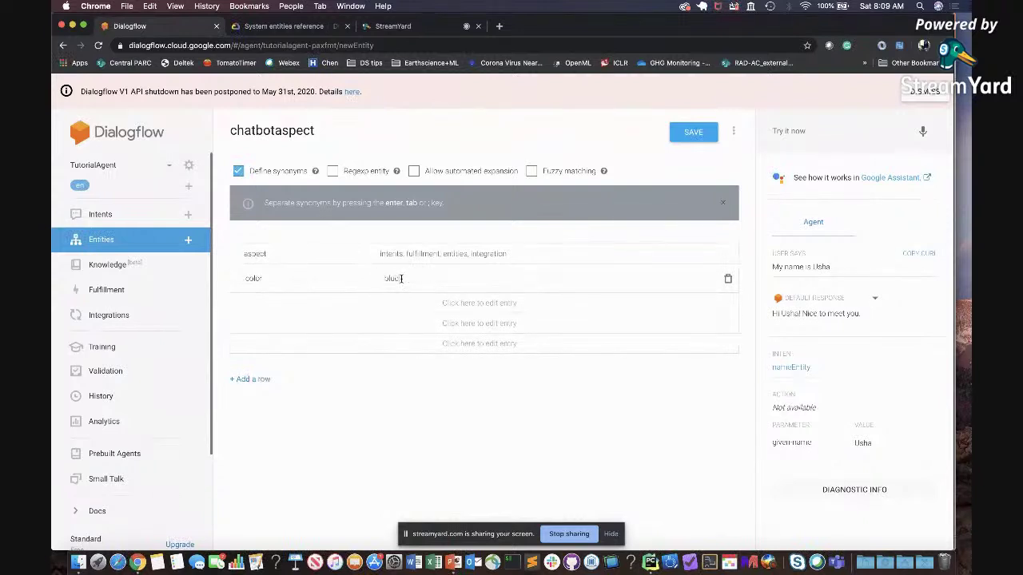
key("Return")
type("red")
key("Return")
type("green")
key("Return")
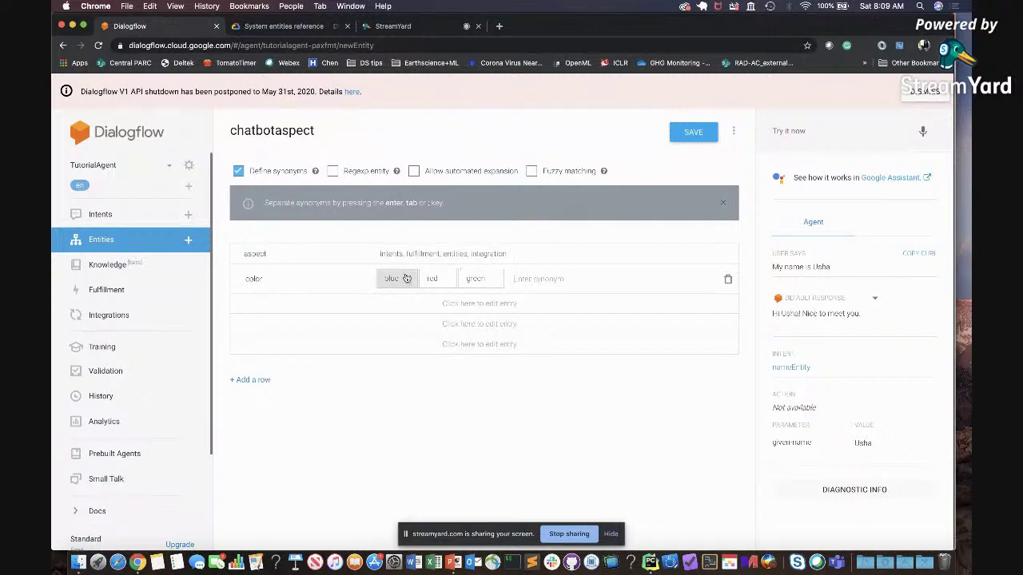
left_click(685, 134)
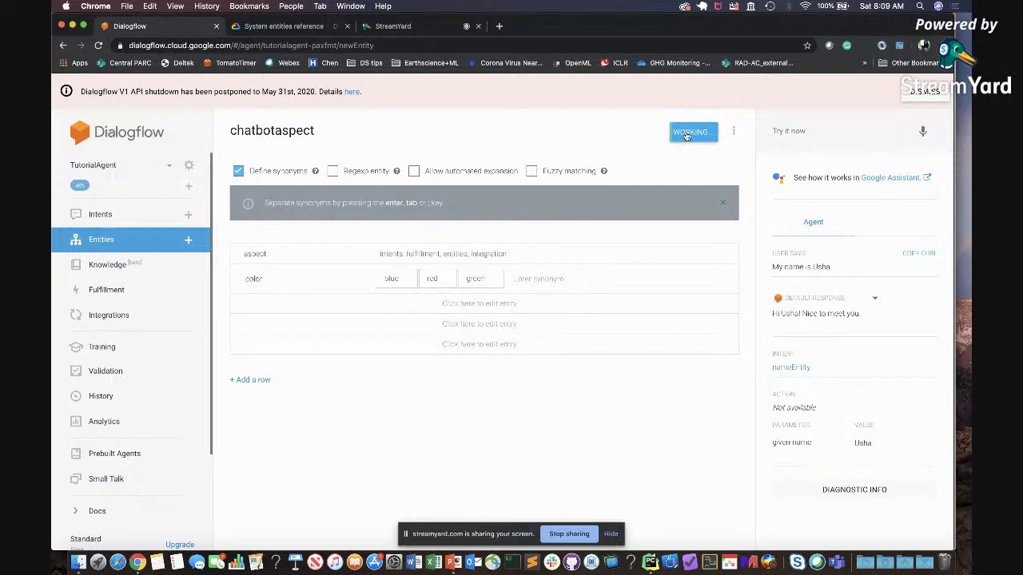
Create a new intent for the agent and name it userEntity.
left_click(117, 214)
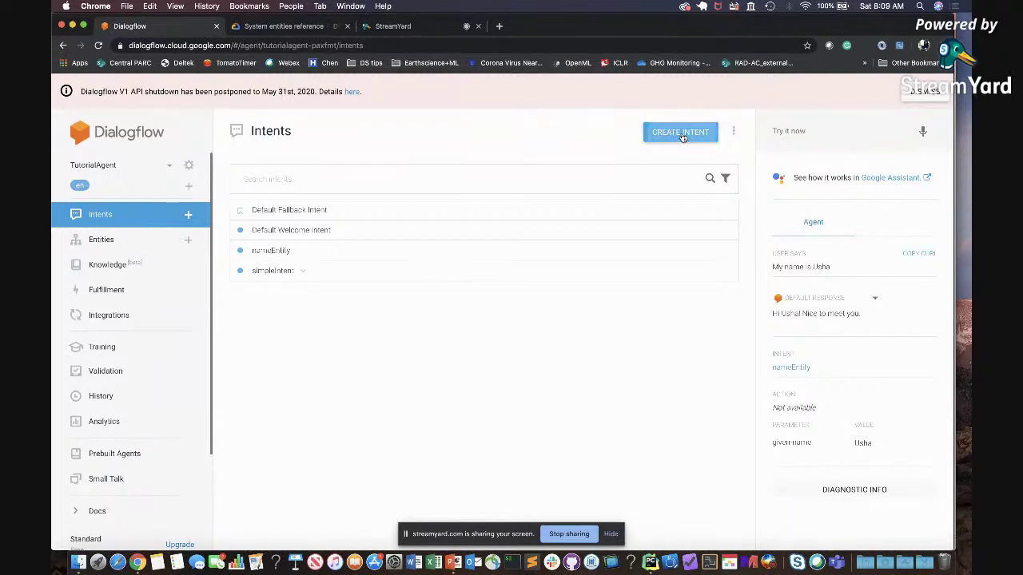
left_click(681, 135)
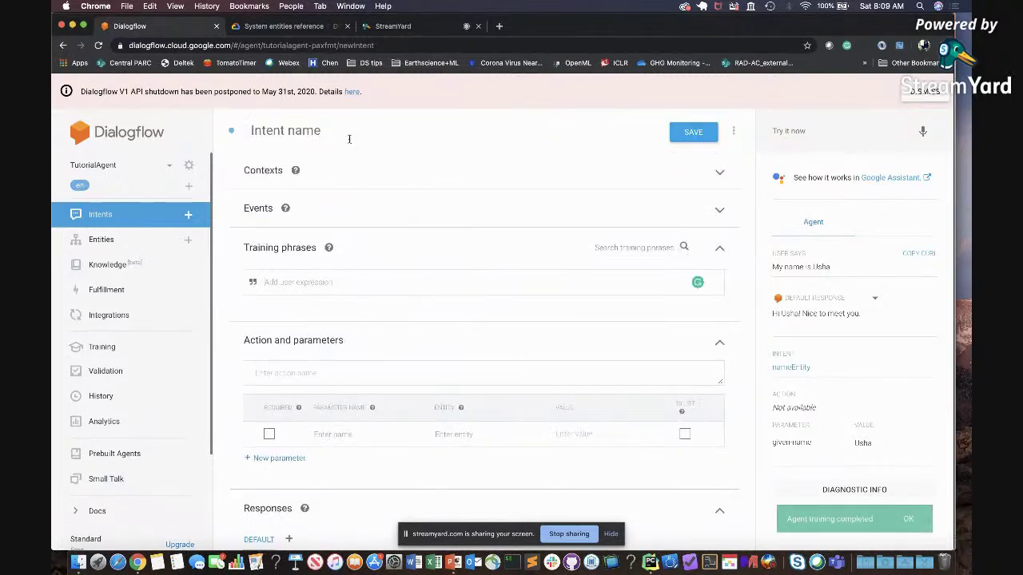
left_click(340, 134)
type("userEntituy")
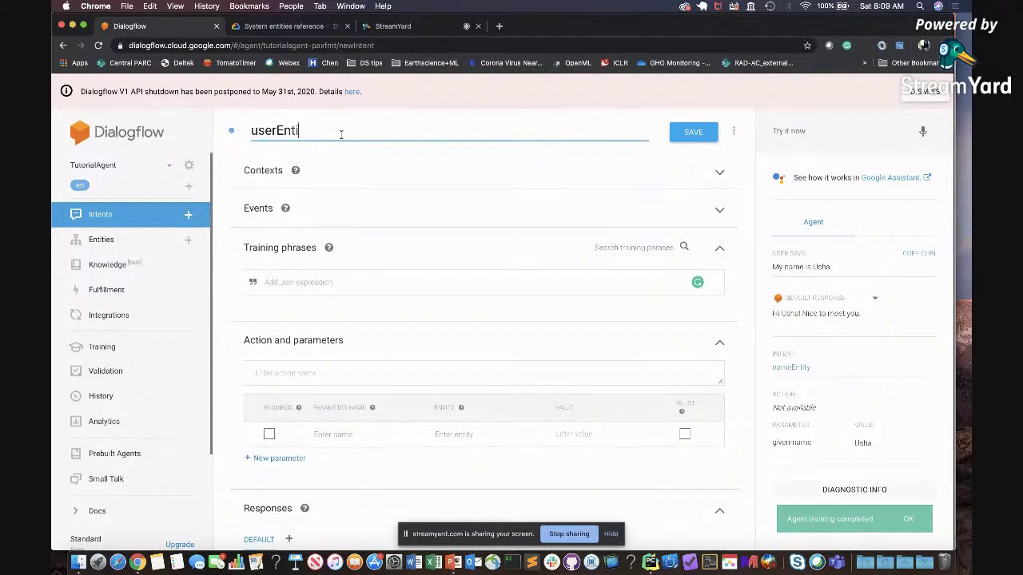
key("BackSpace")
key("BackSpace")
Add the training phrases "I want to learn about intents" and "I want to know more about fulfillment" to userEntity.
left_click(312, 283)
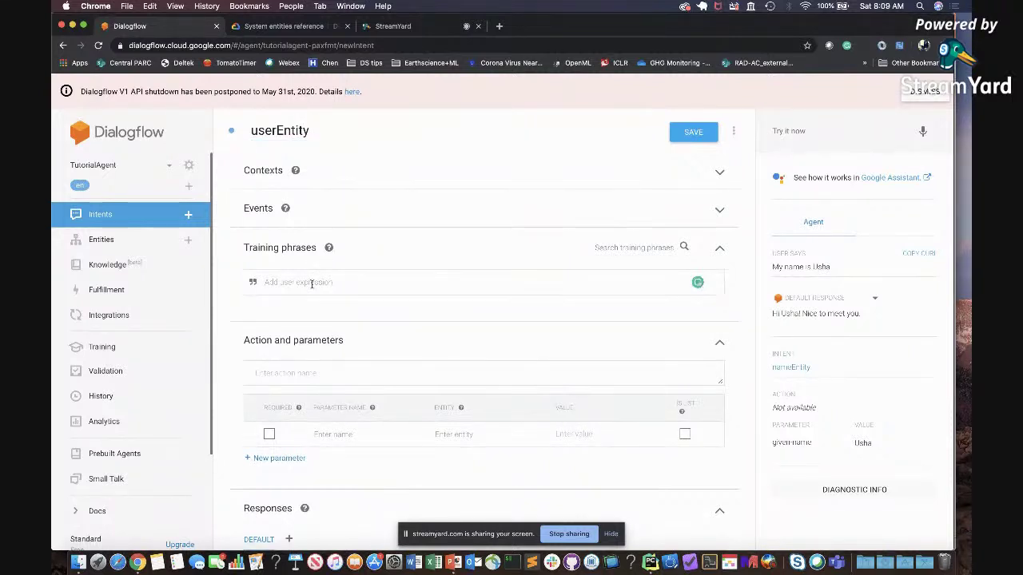
left_click(312, 283)
type("I want to learn about intents")
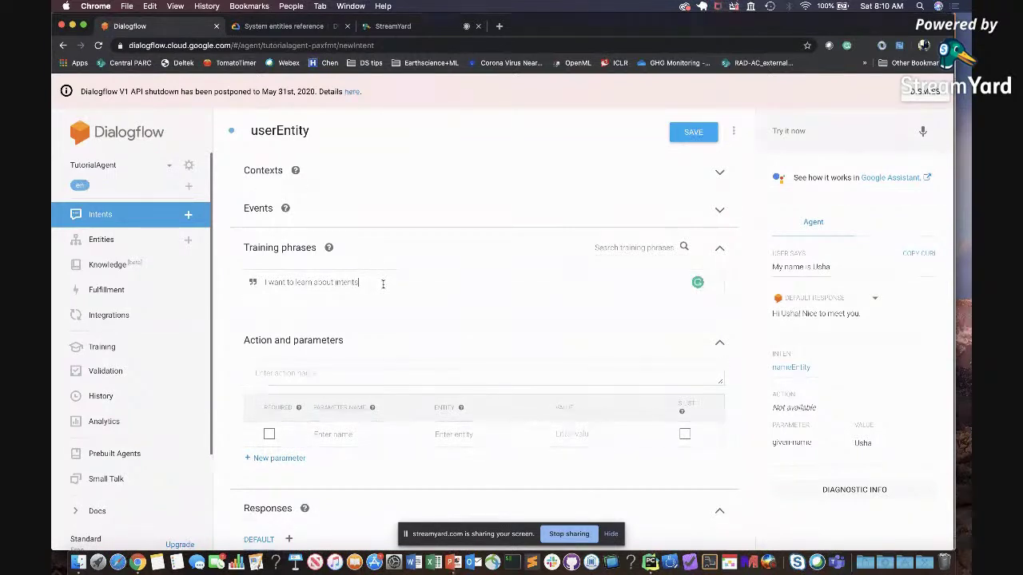
key("Return")
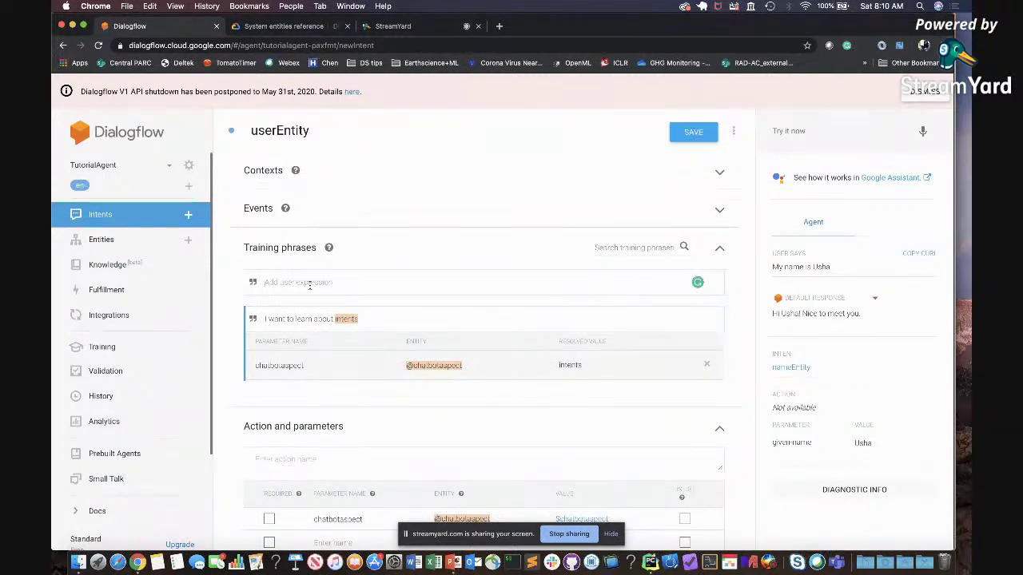
left_click(309, 284)
type("I want to know more about fulfillment")
key("Return")
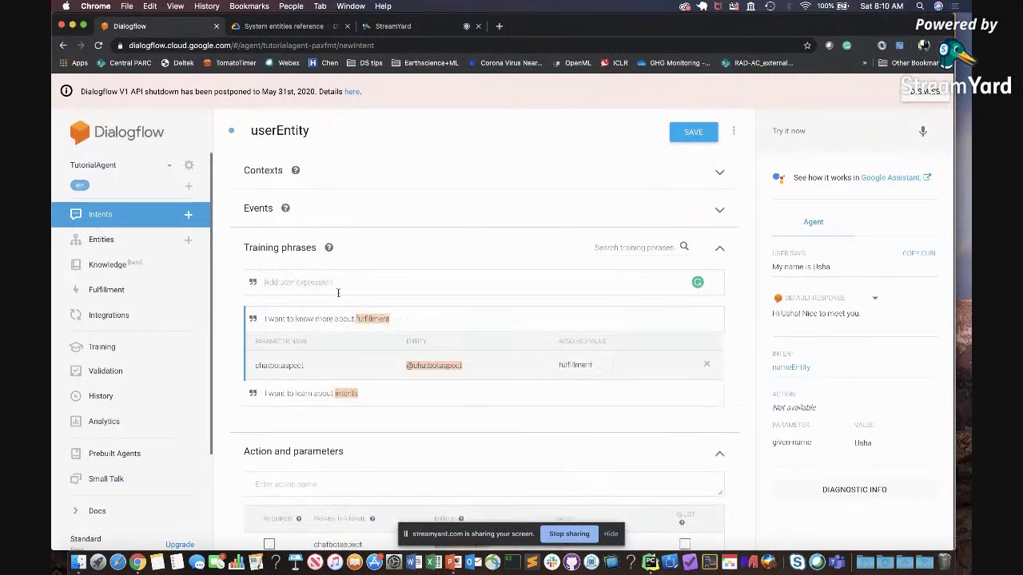
left_click(374, 319)
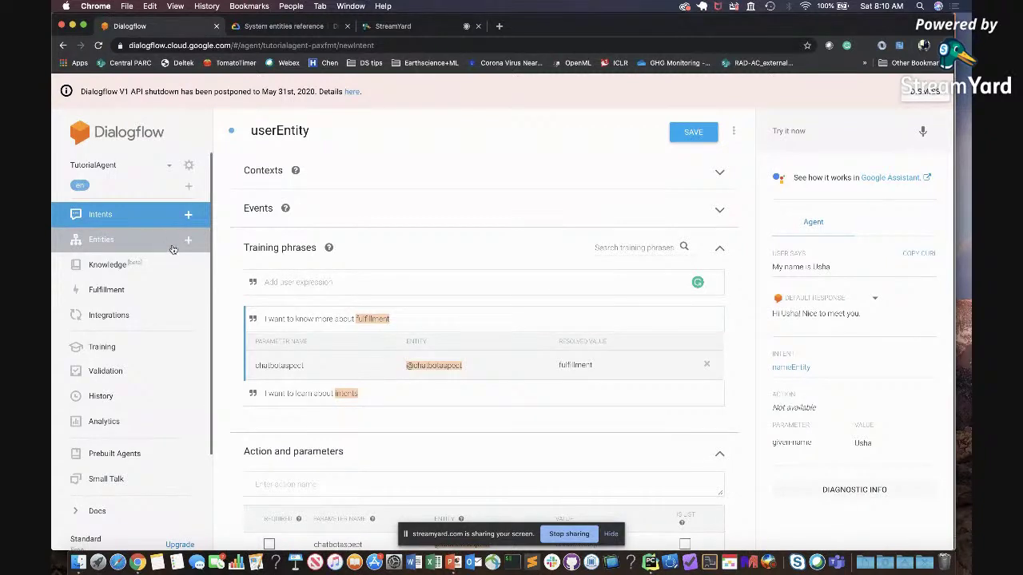
left_click(355, 394)
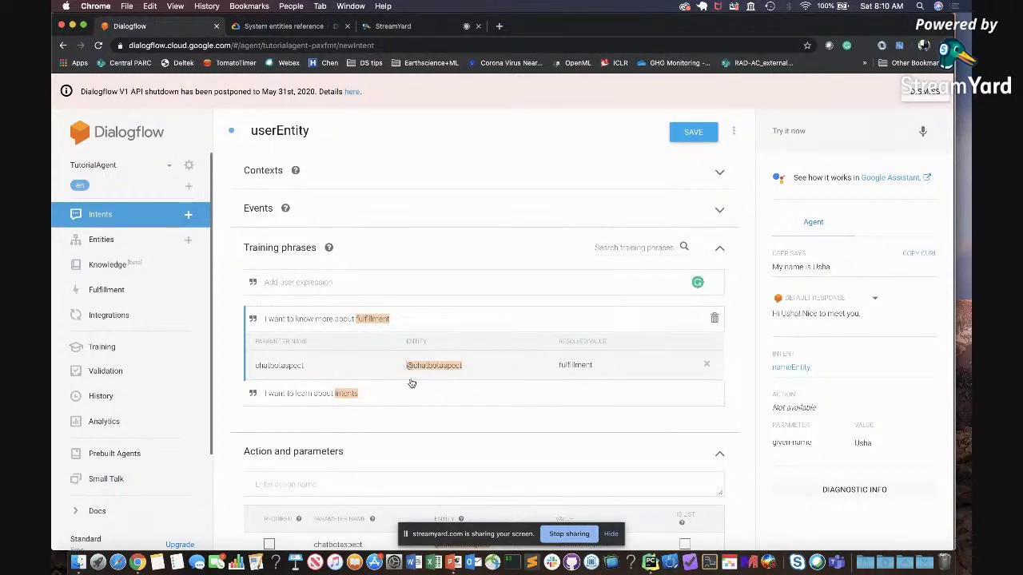
Add the text response "Sure, I can teach you about this $chatbotaspect" to the userEntity intent and save it.
scroll(405, 390, "down", 6)
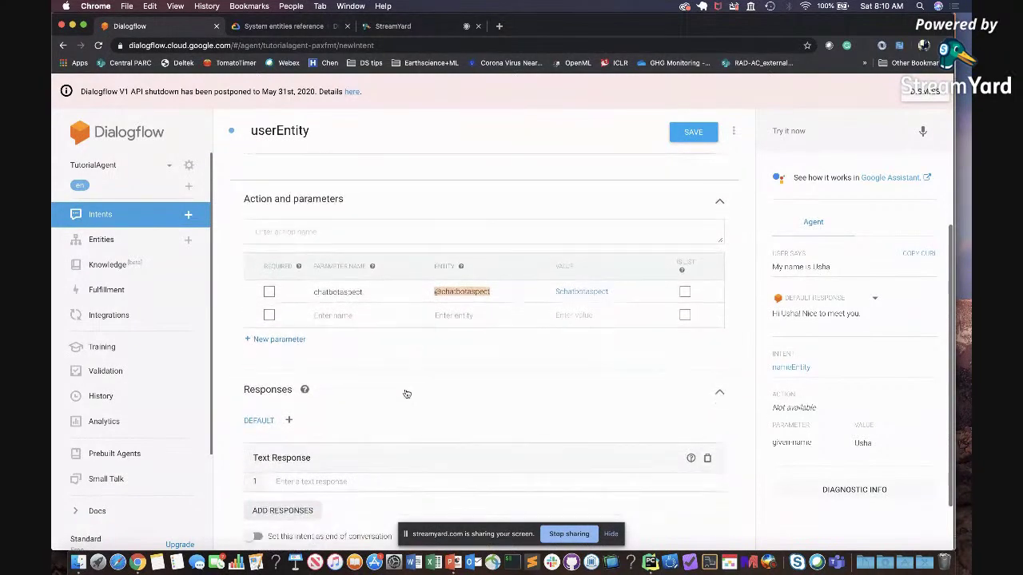
scroll(327, 479, "down", 1)
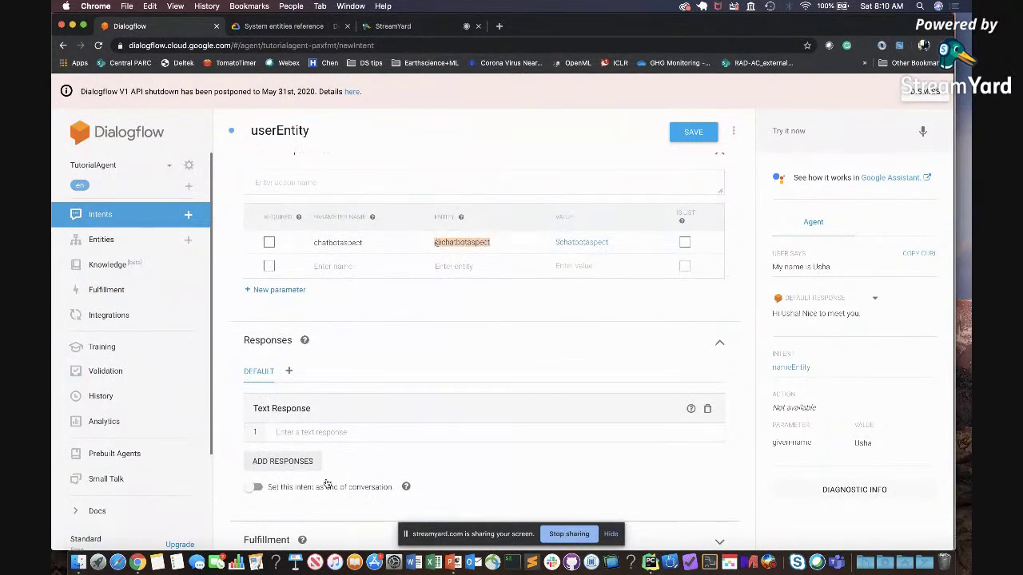
type("Sa")
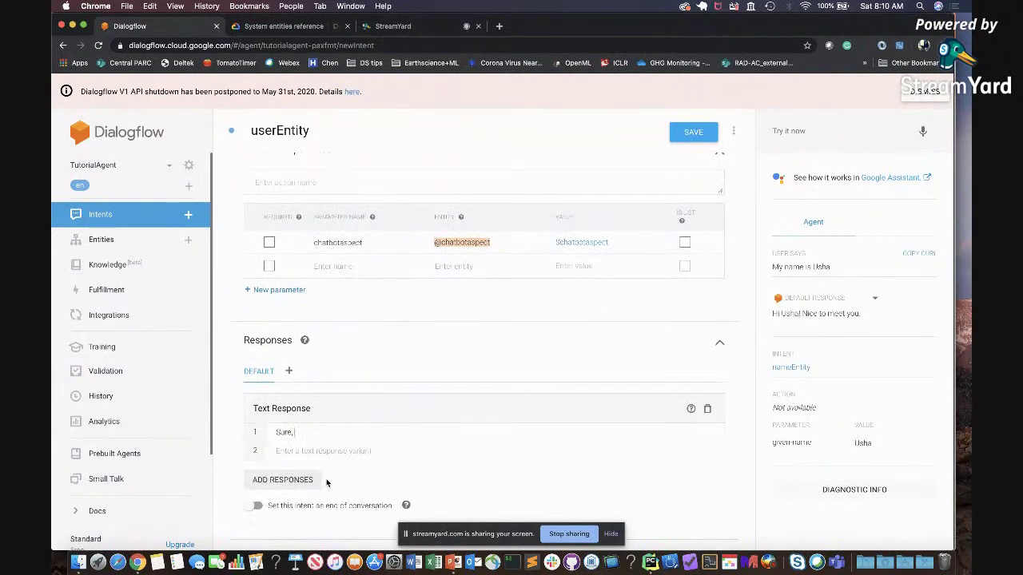
type("re, I can teach you about this $")
key("Return")
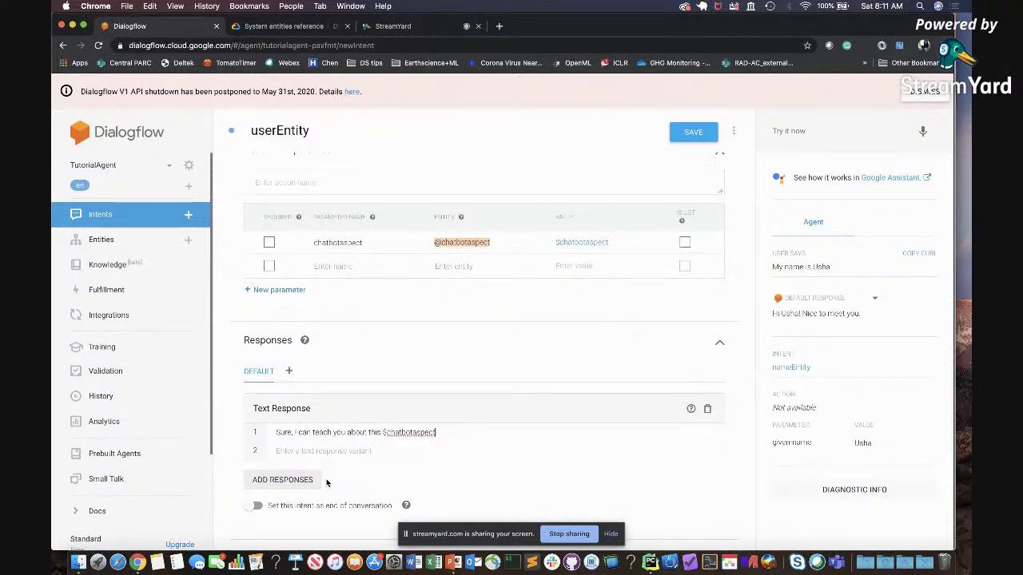
left_click(442, 435)
left_click(691, 139)
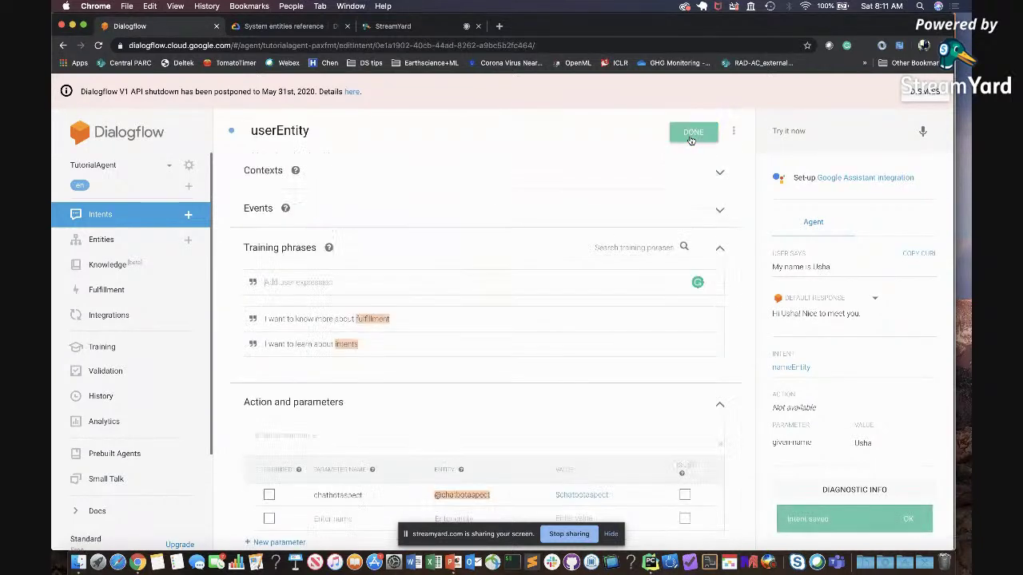
Test the agent with "Hello" and with "I want to build a chatbot".
left_click(789, 130)
type("Hiell")
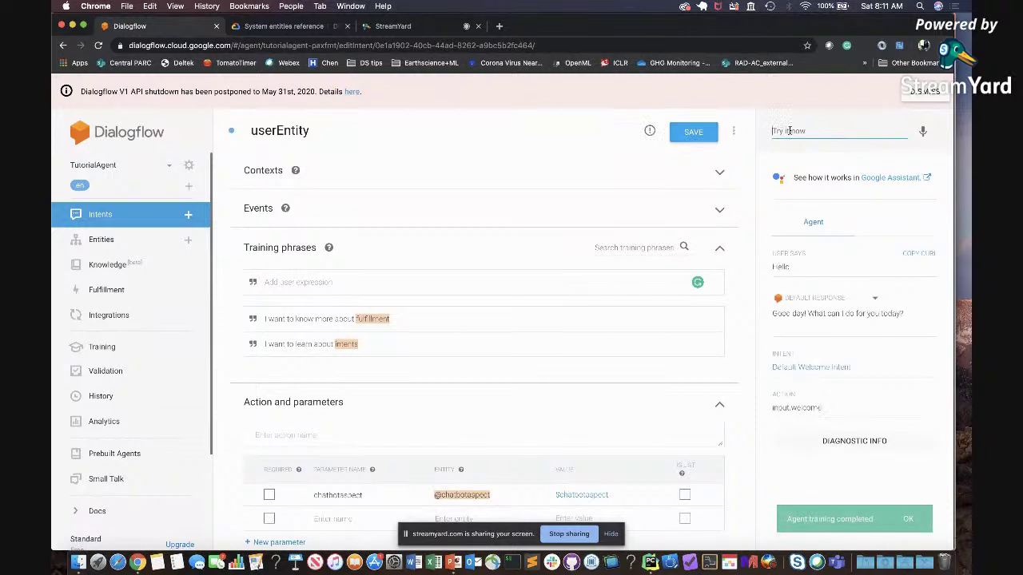
type("I want")
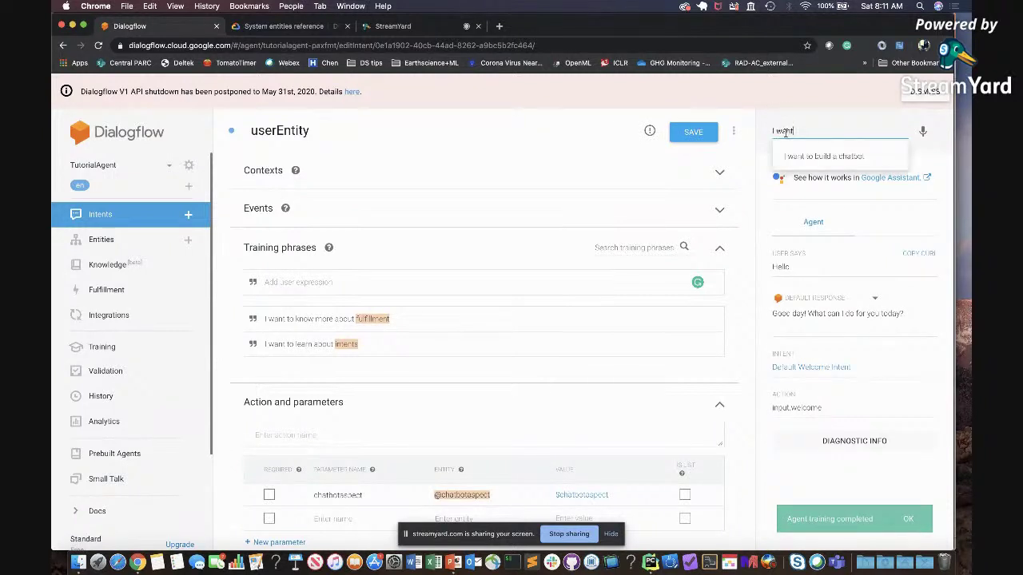
left_click(803, 155)
key("Return")
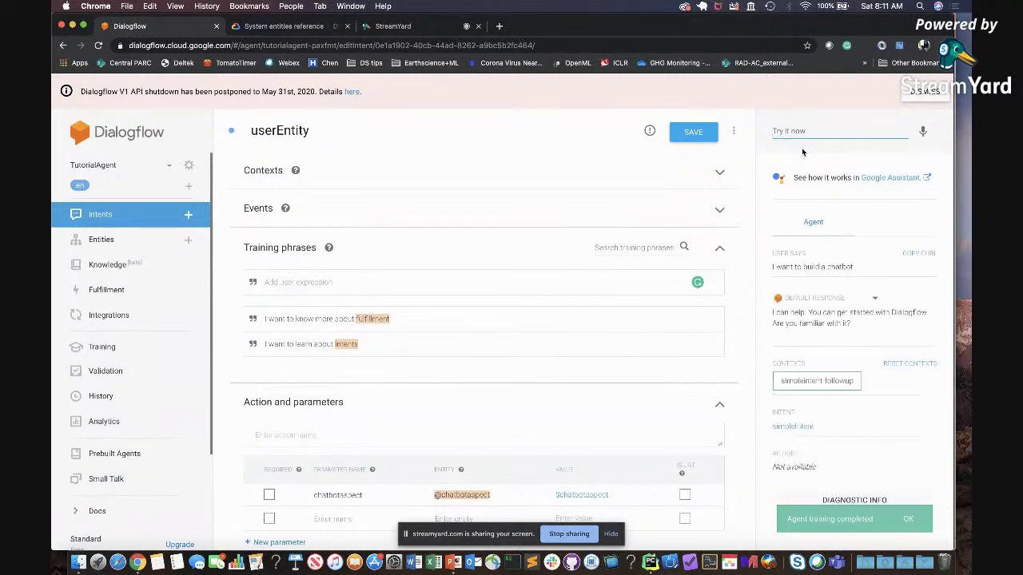
Answer "Yes" to the agent's question about being familiar with Dialogflow.
left_click(802, 150)
type("Yes")
key("Return")
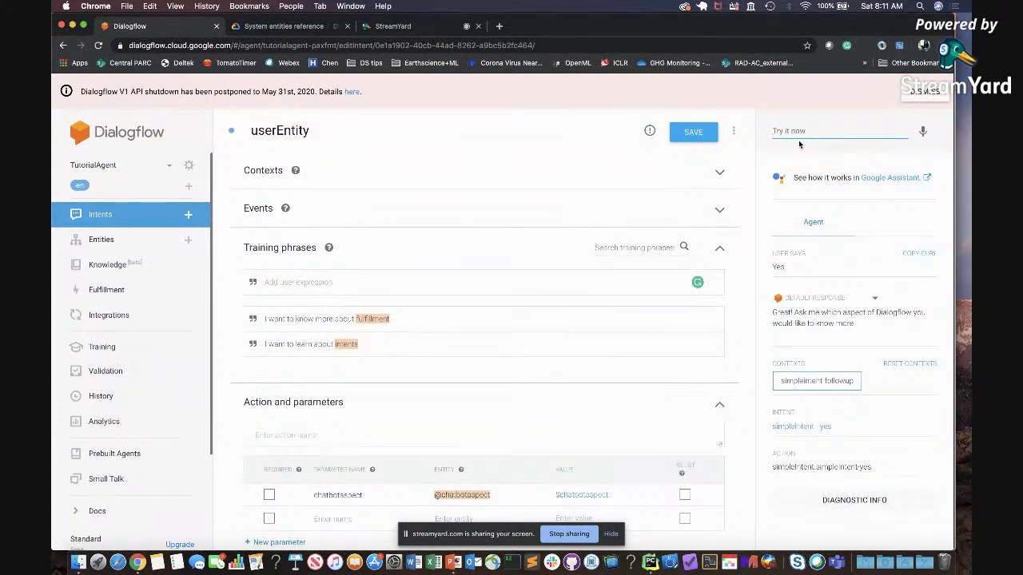
Test the agent with the message "I want to learn about intents".
left_click(791, 132)
type("I want")
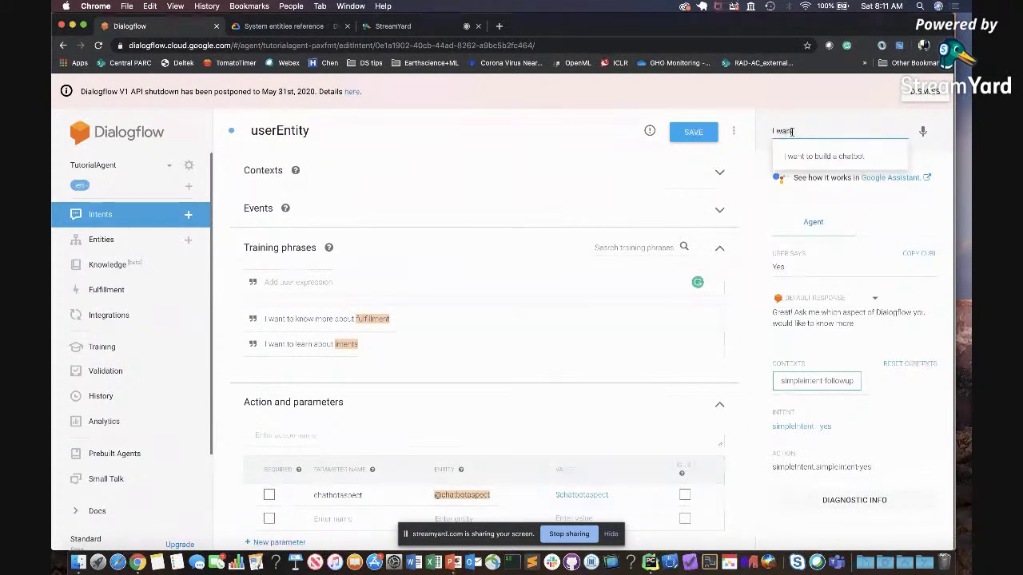
type(" to learn about intents")
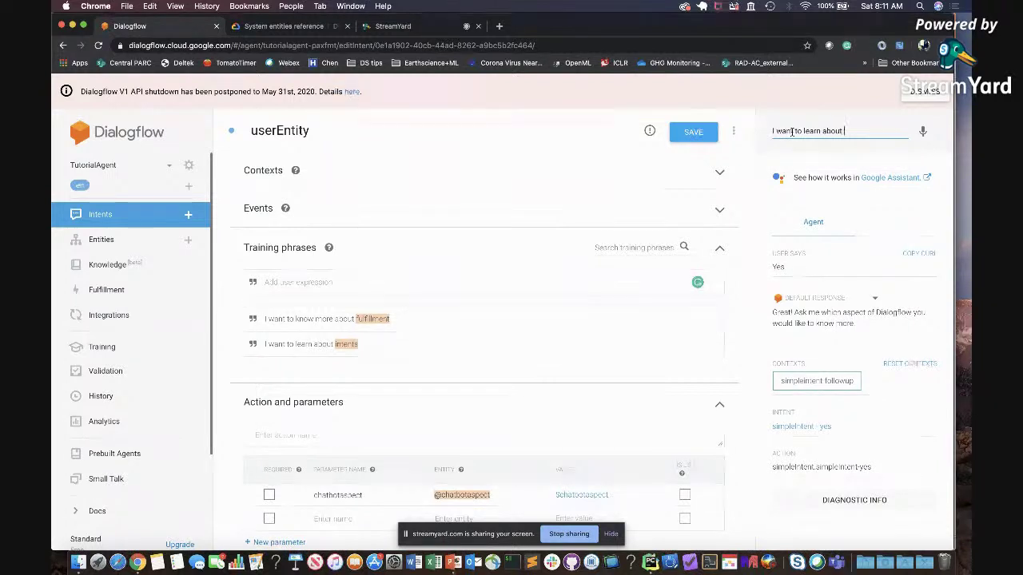
key("Return")
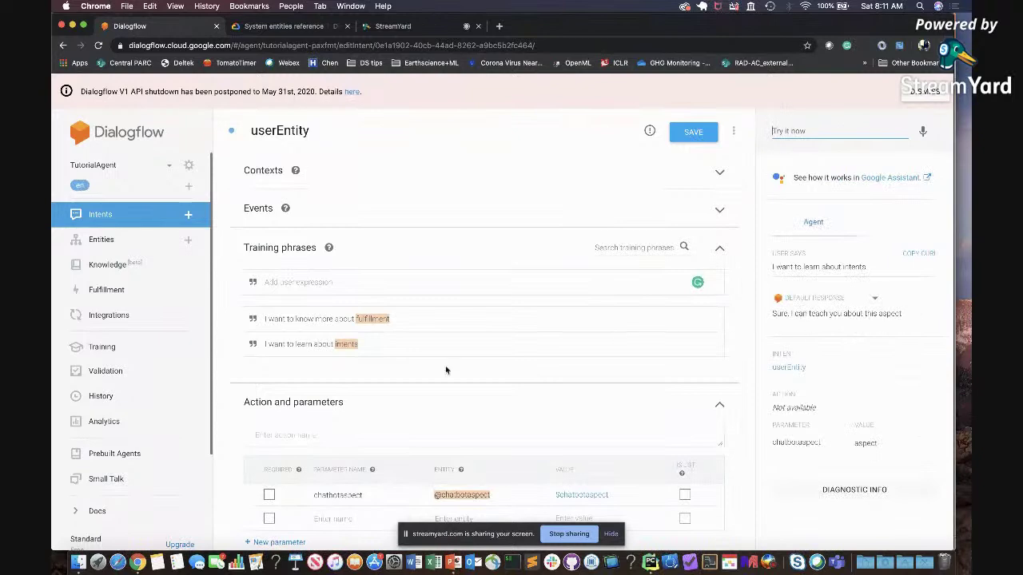
Change the userEntity text response to "Sure, I can teach you about $chatbotaspect.original" and save the intent.
scroll(445, 370, "down", 5)
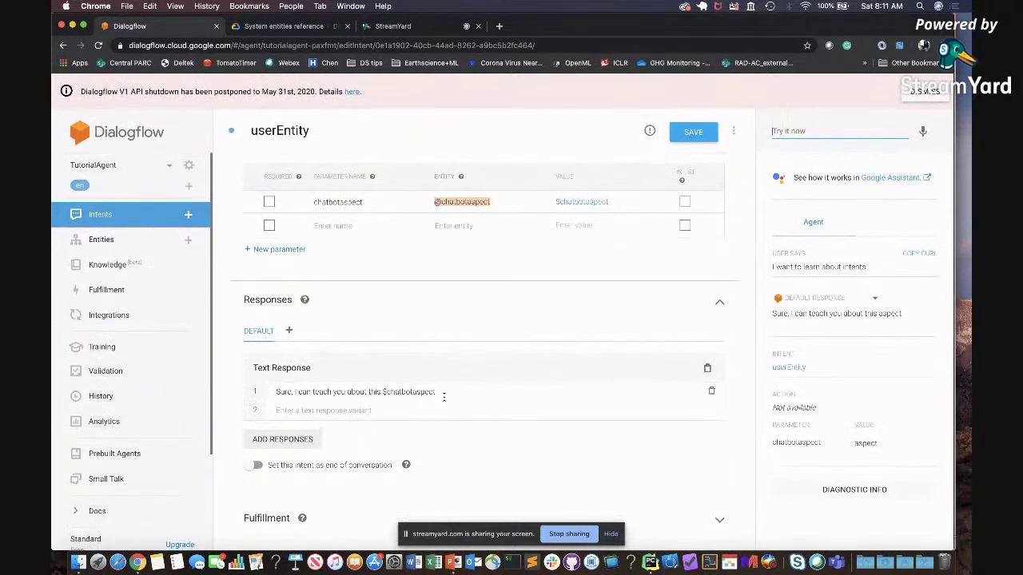
left_click(442, 392)
left_click_drag(443, 392, 375, 393)
key("BackSpace")
type("$")
key("Return")
type(".or")
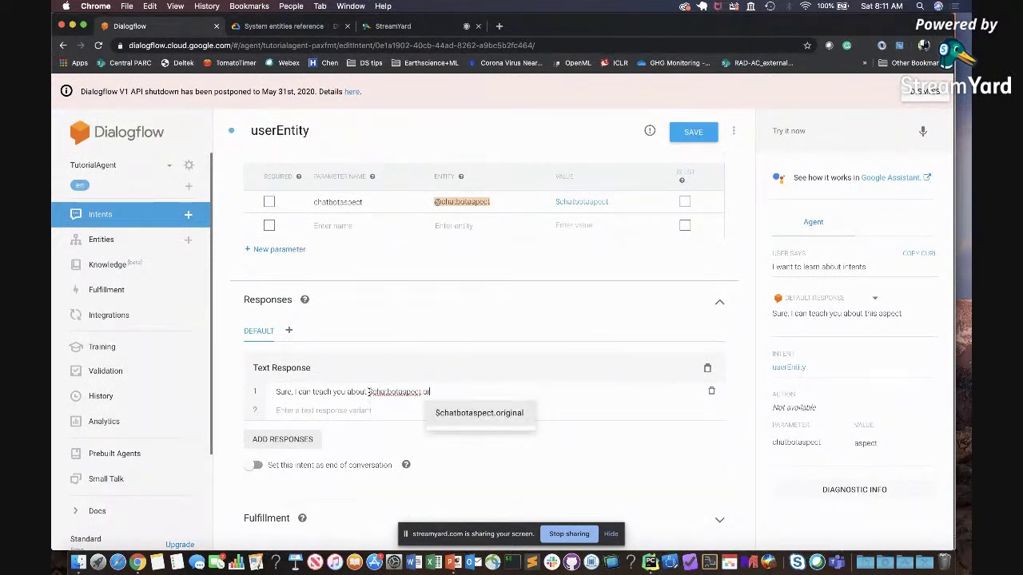
key("Return")
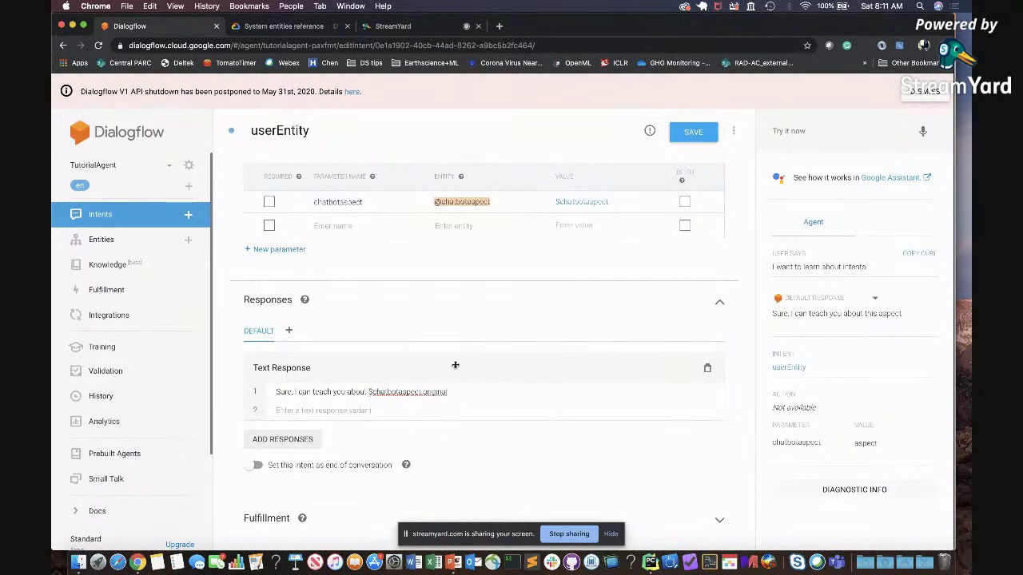
scroll(447, 335, "up", 4)
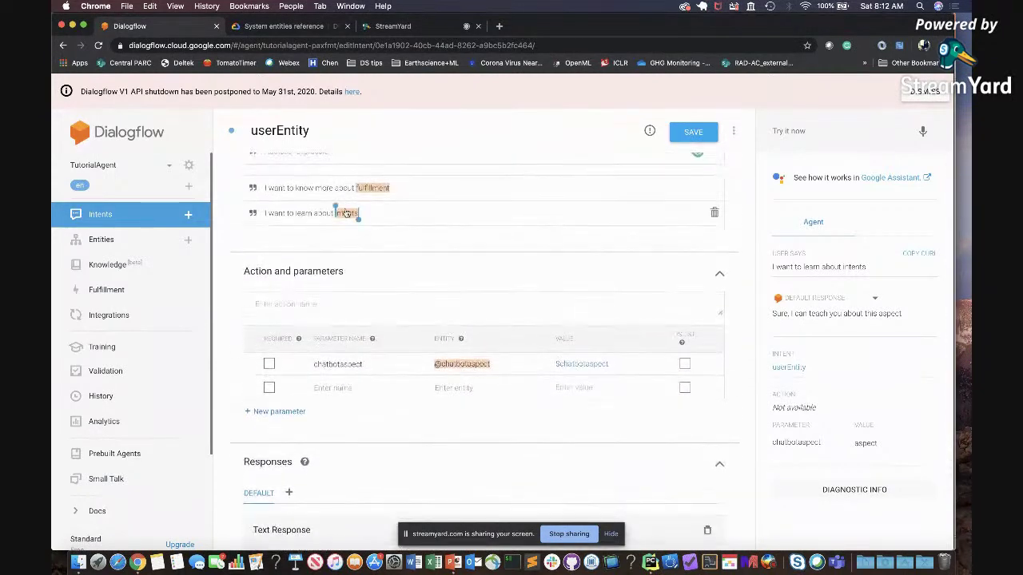
scroll(431, 392, "down", 4)
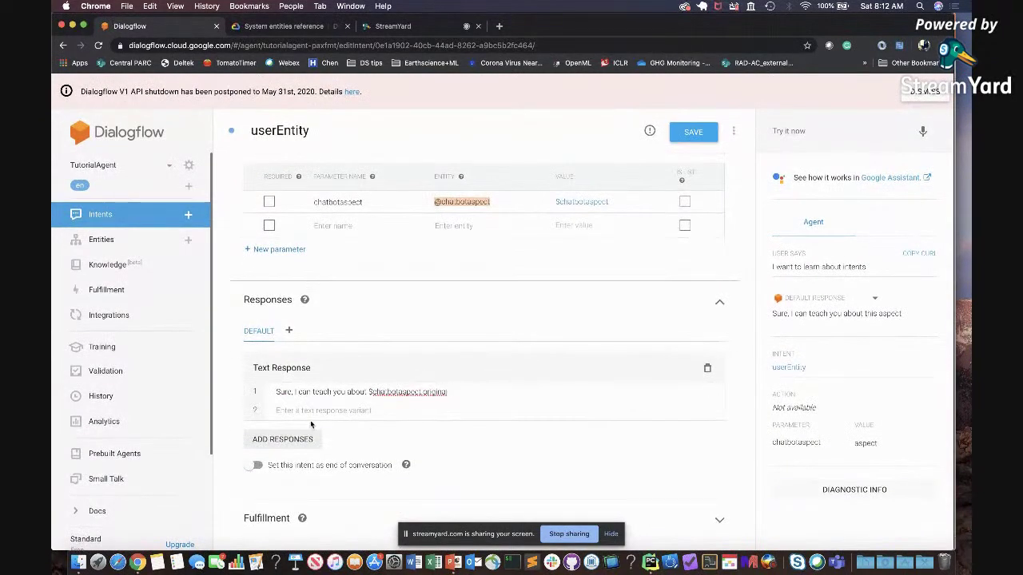
left_click(692, 131)
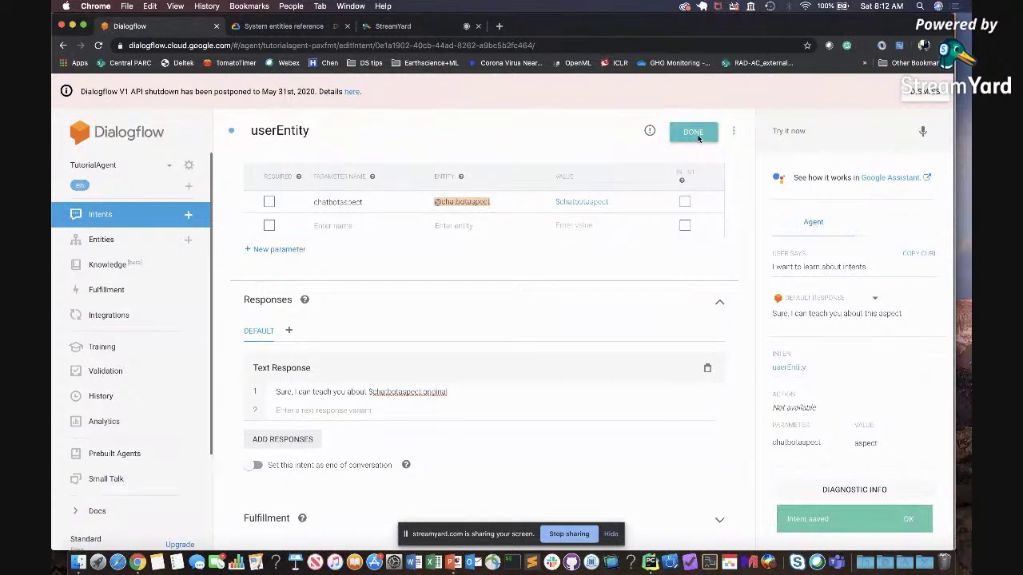
Test the agent with "I want to learn about intents" and with "I want to learn about integration".
left_click(791, 131)
type("I want")
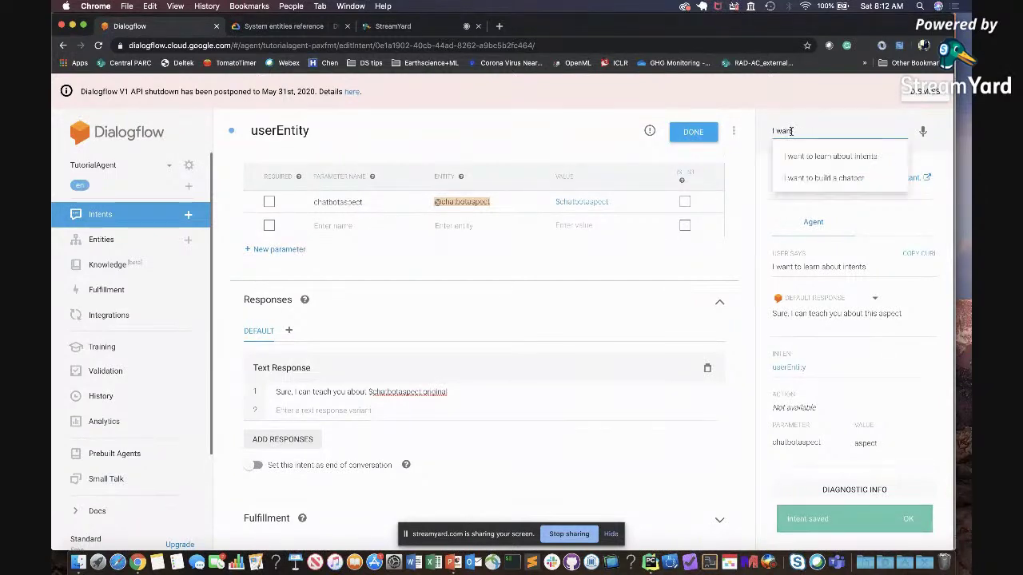
left_click(797, 155)
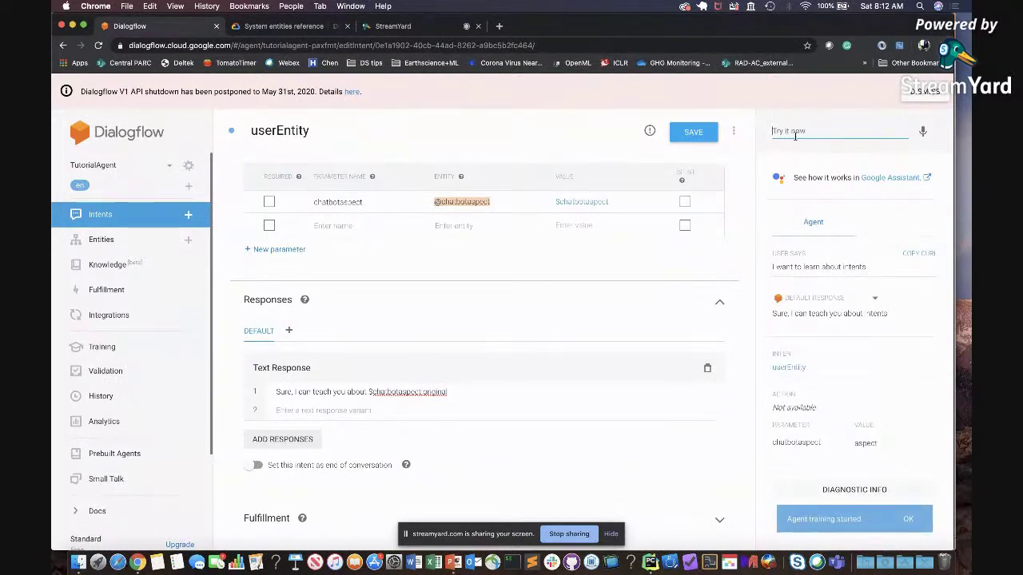
type("I want to")
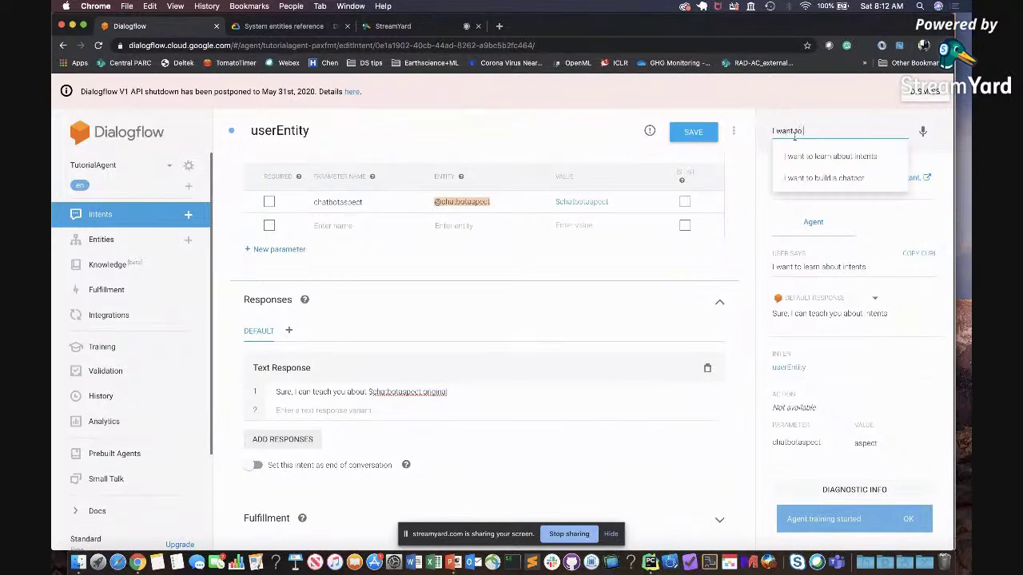
type(" learn ")
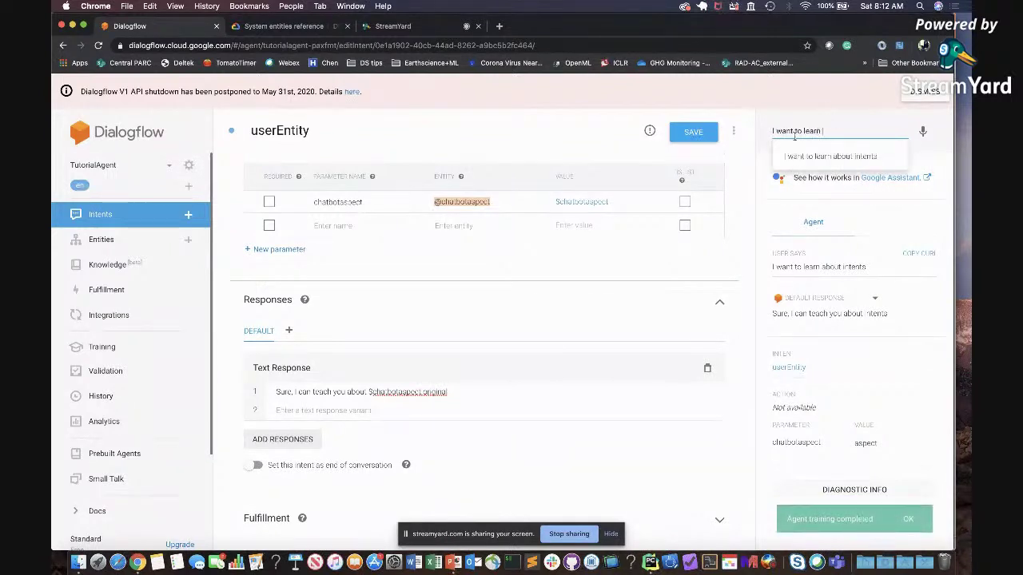
type("about integration")
key("Return")
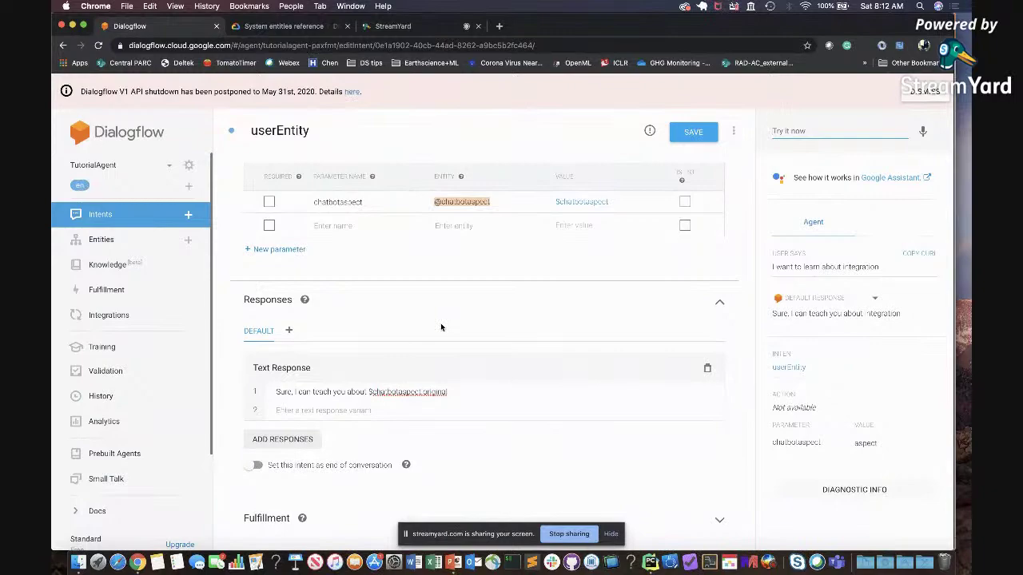
Switch to the Intro_toChatbot presentation in PowerPoint and show the "Contexts are the connectors" slide.
scroll(440, 327, "up", 5)
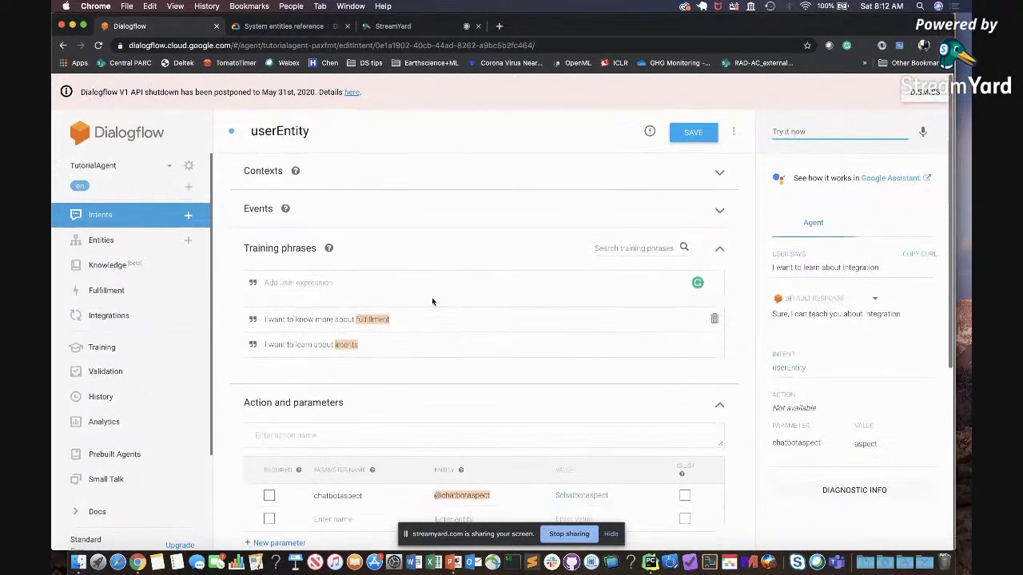
key("ctrl+Up")
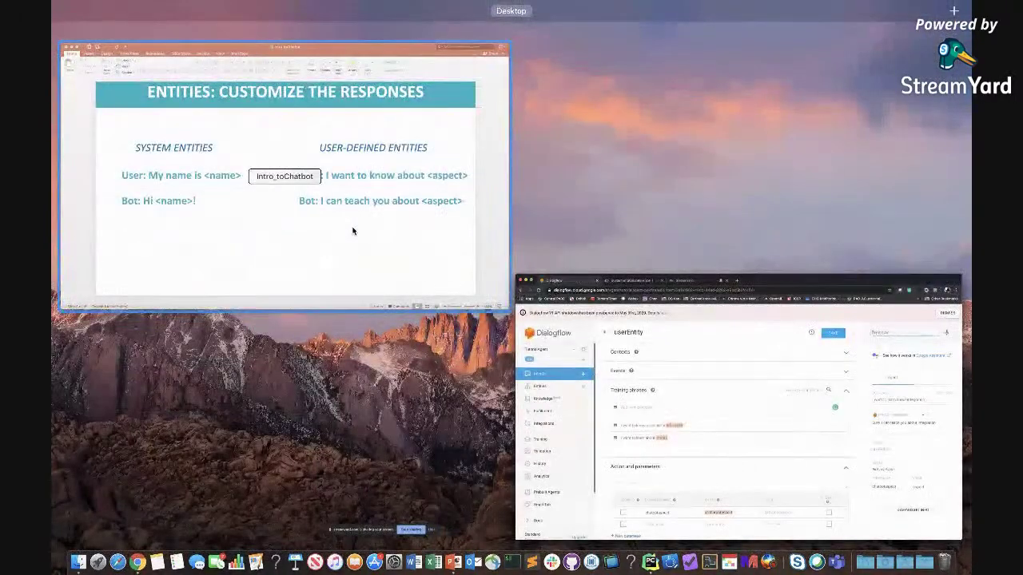
left_click(353, 230)
key("Down")
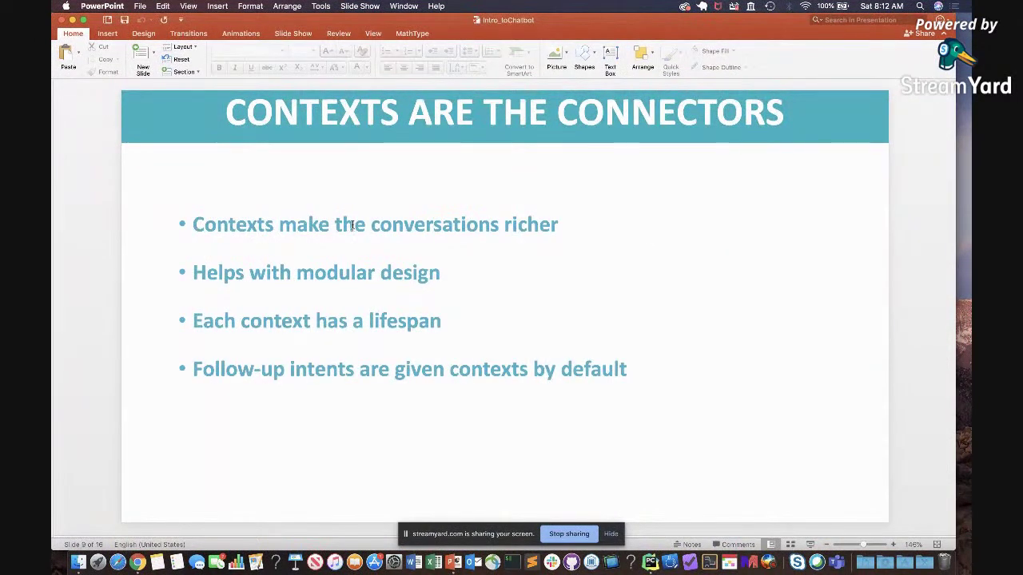
key("ctrl+Up")
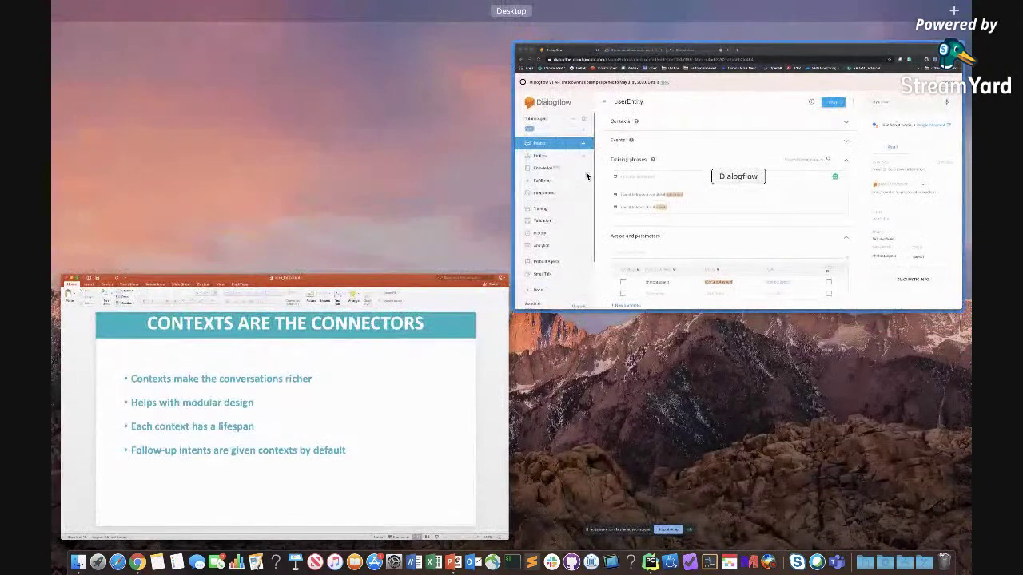
left_click(425, 361)
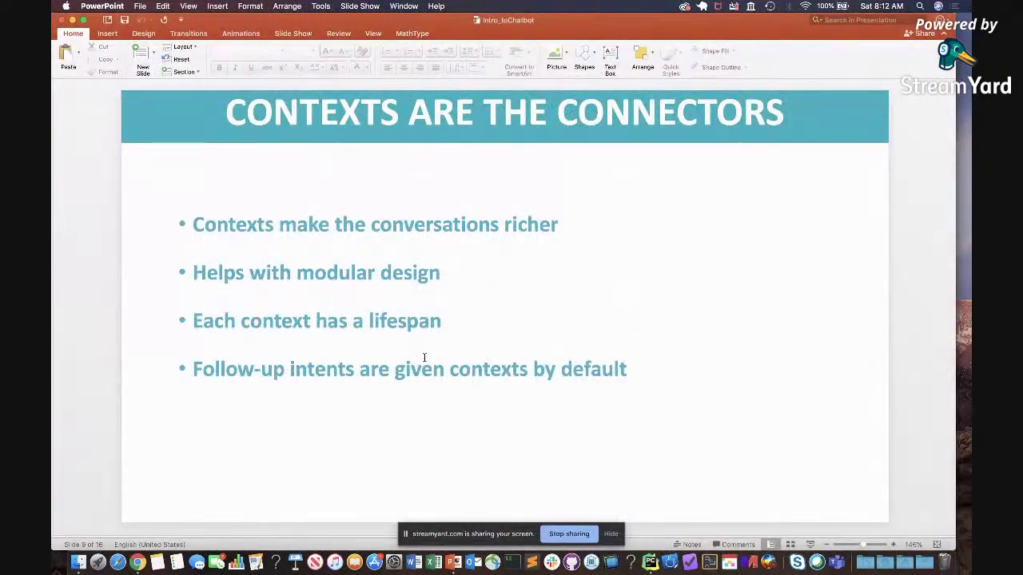
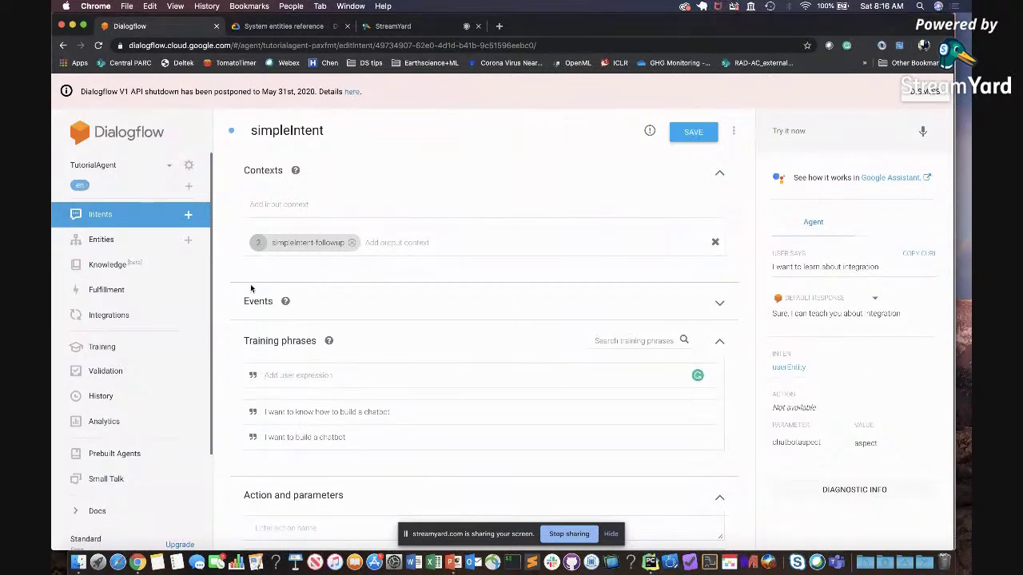
Leave the simpleIntent and simpleIntent - yes intents without saving and return to the intents list.
left_click(137, 215)
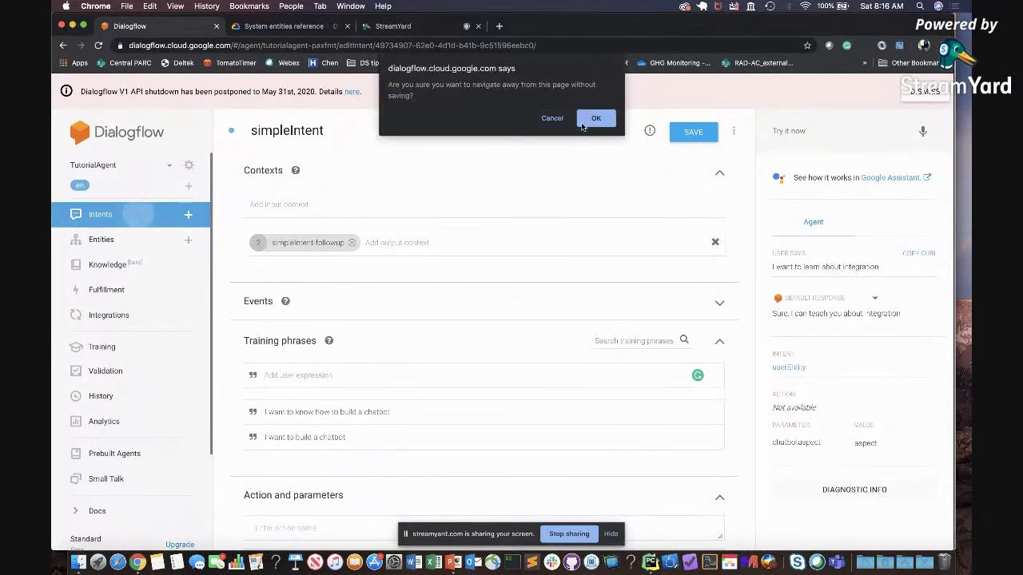
left_click(595, 118)
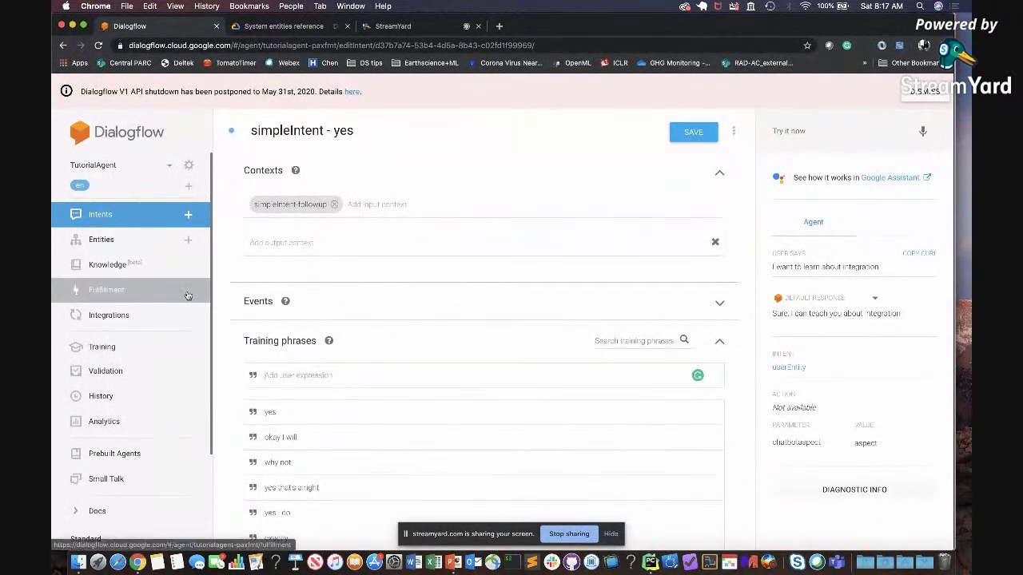
left_click(152, 219)
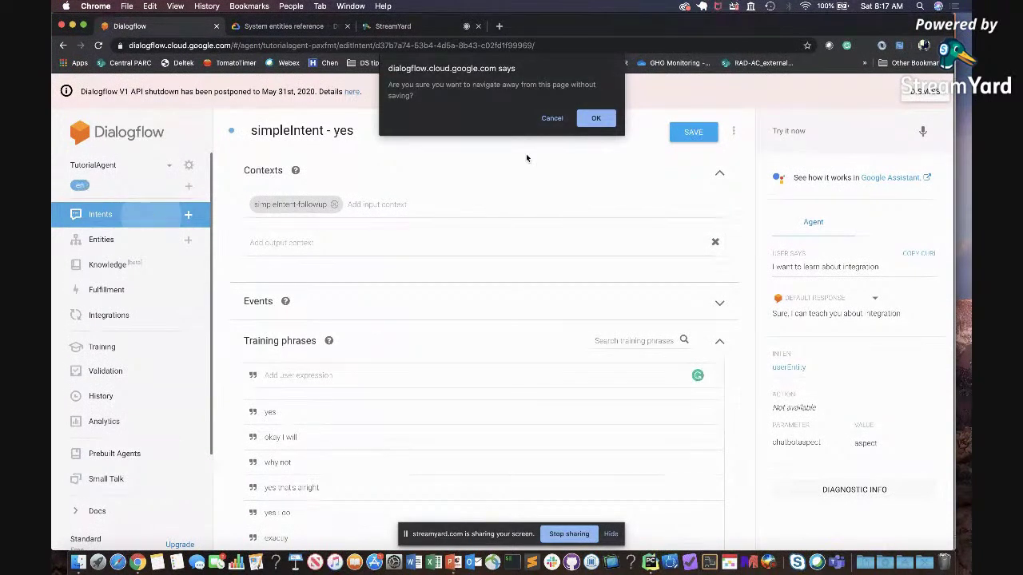
left_click(593, 118)
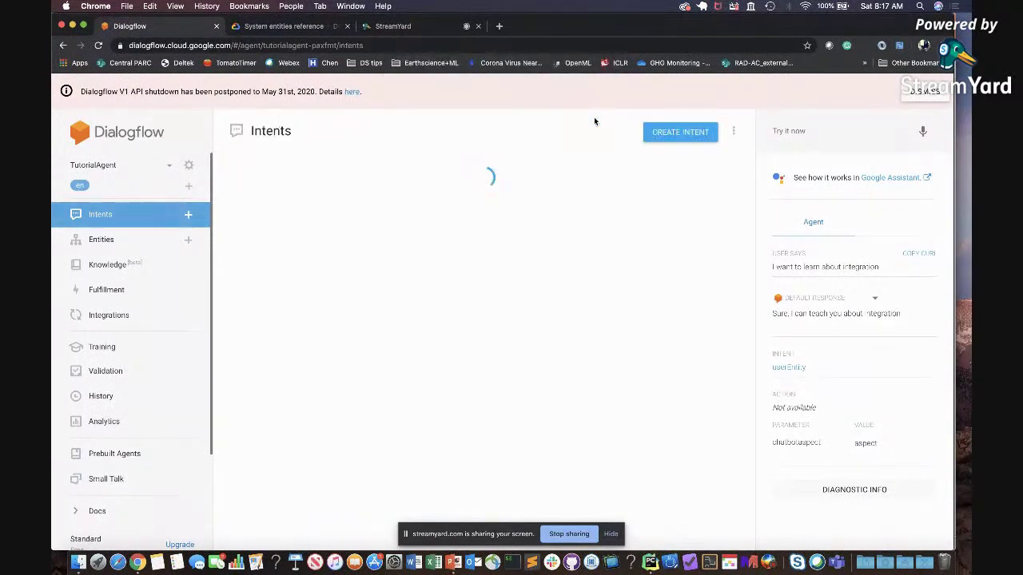
Add the output context askgoogleaccount with a lifespan of 1 to the simpleIntent - no follow-up intent and save it.
left_click(301, 270)
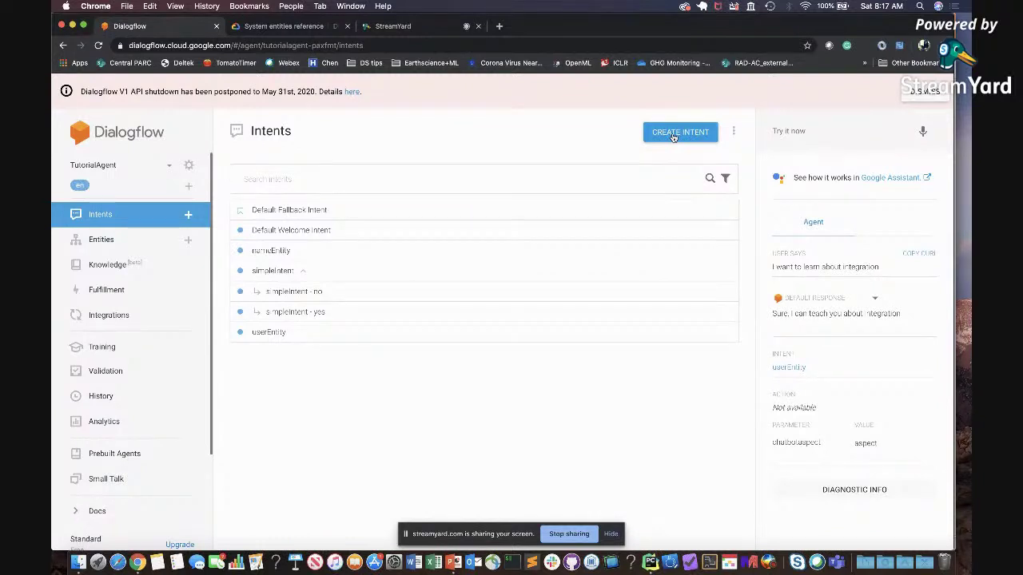
left_click(303, 293)
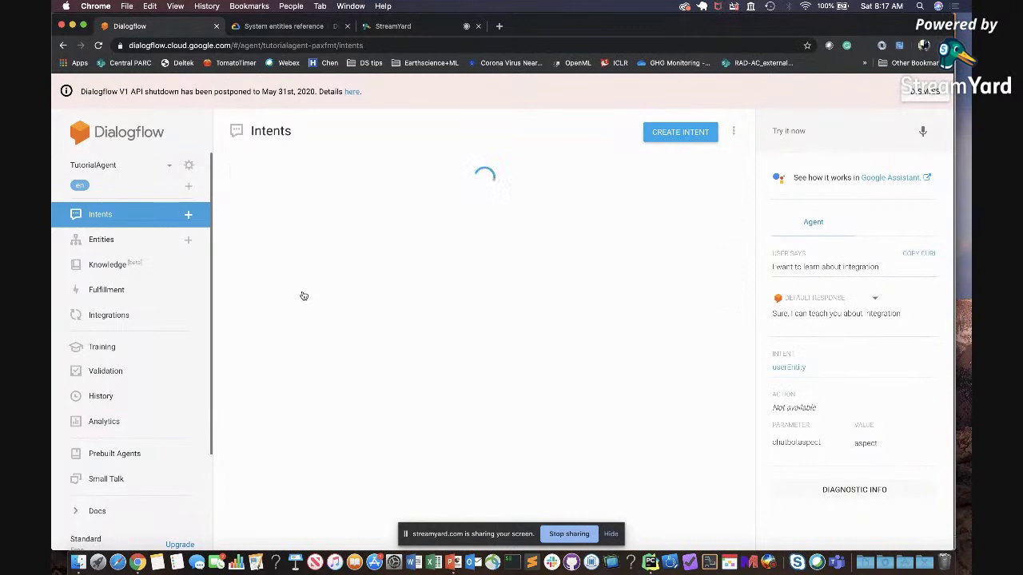
scroll(304, 296, "down", 10)
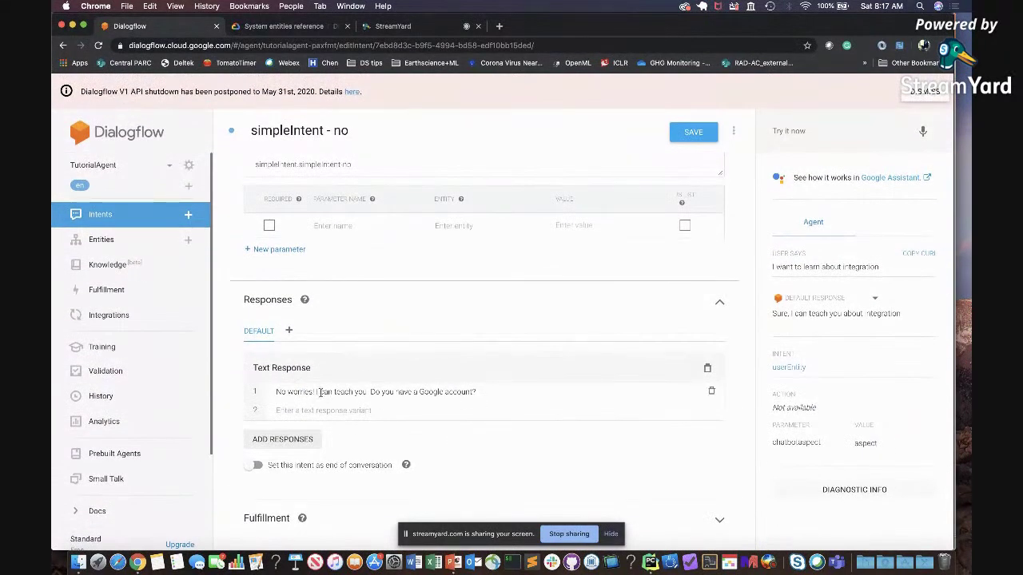
scroll(434, 352, "up", 10)
left_click(341, 248)
type("askgrogleaccount")
key("Return")
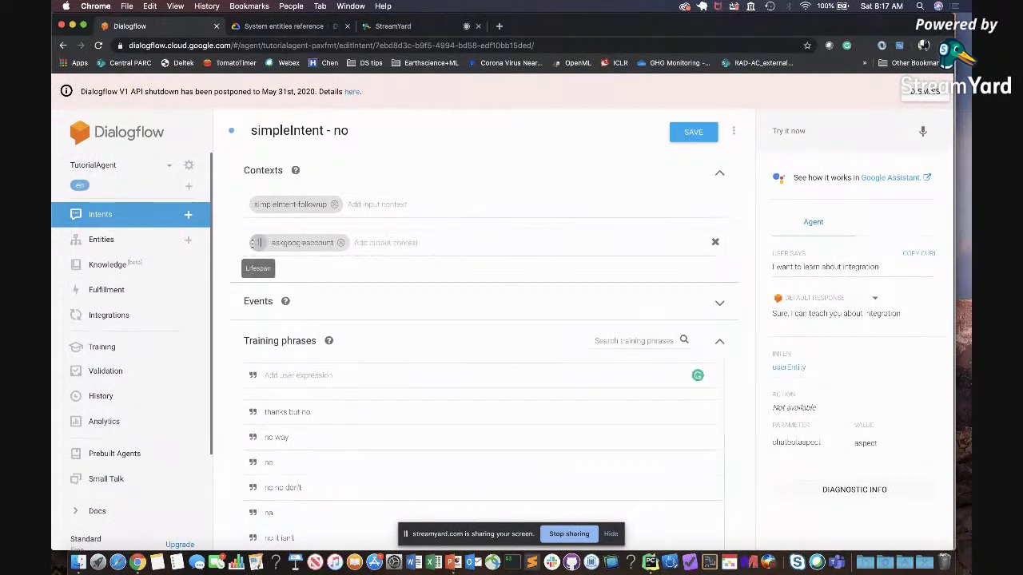
left_click(692, 134)
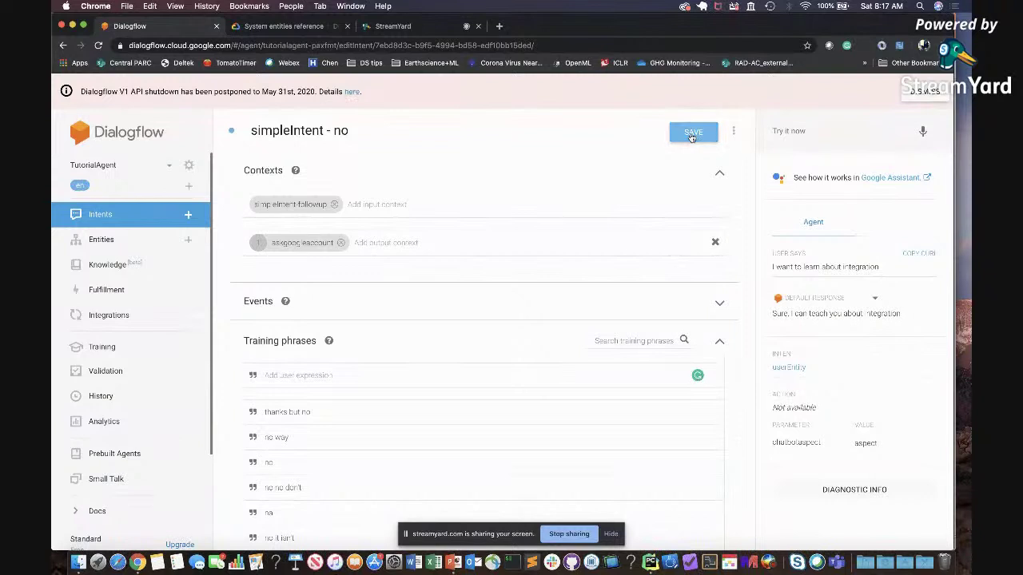
Create a new intent named Googleaccount from the intents list.
left_click(135, 214)
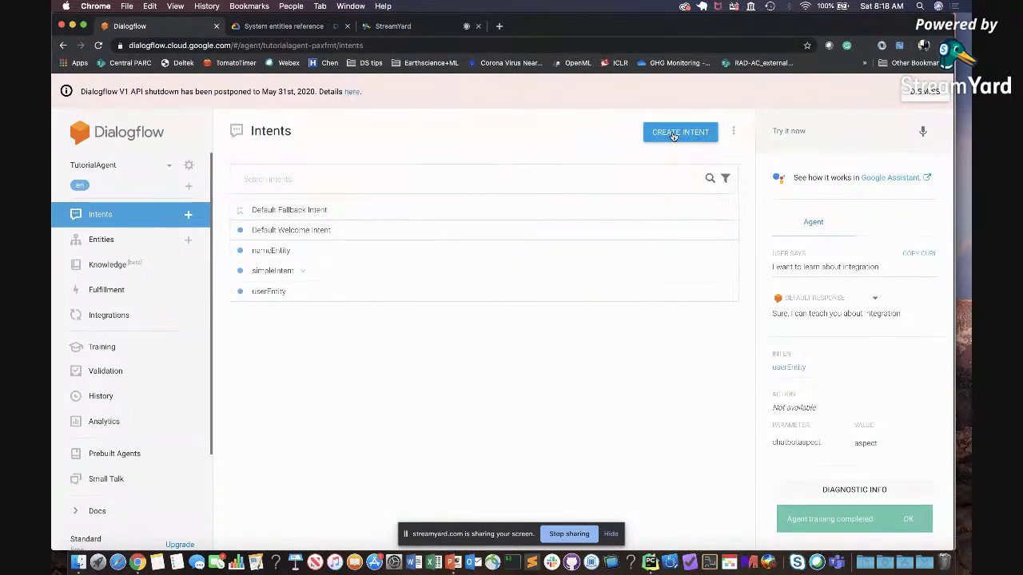
left_click(672, 135)
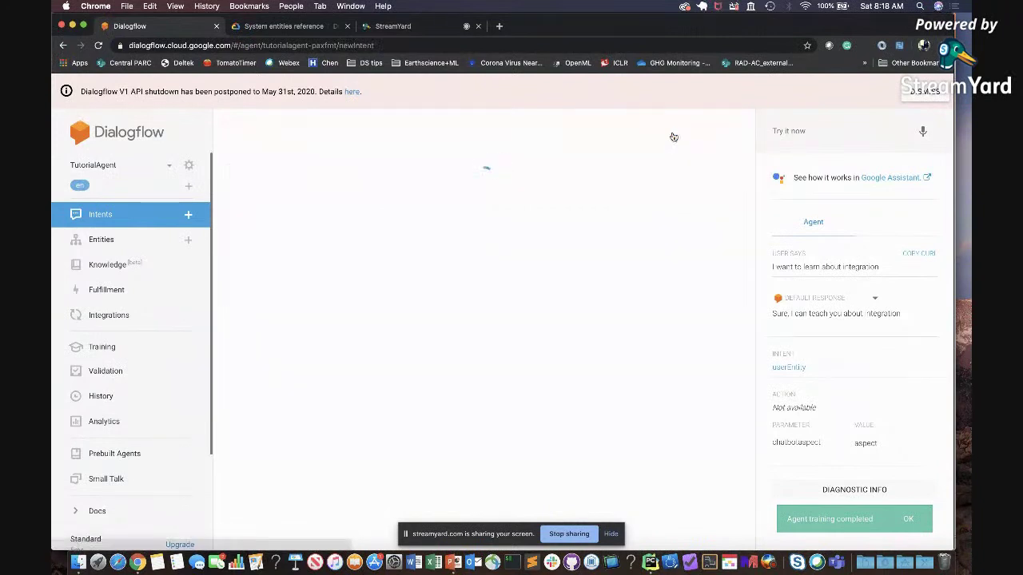
left_click(366, 133)
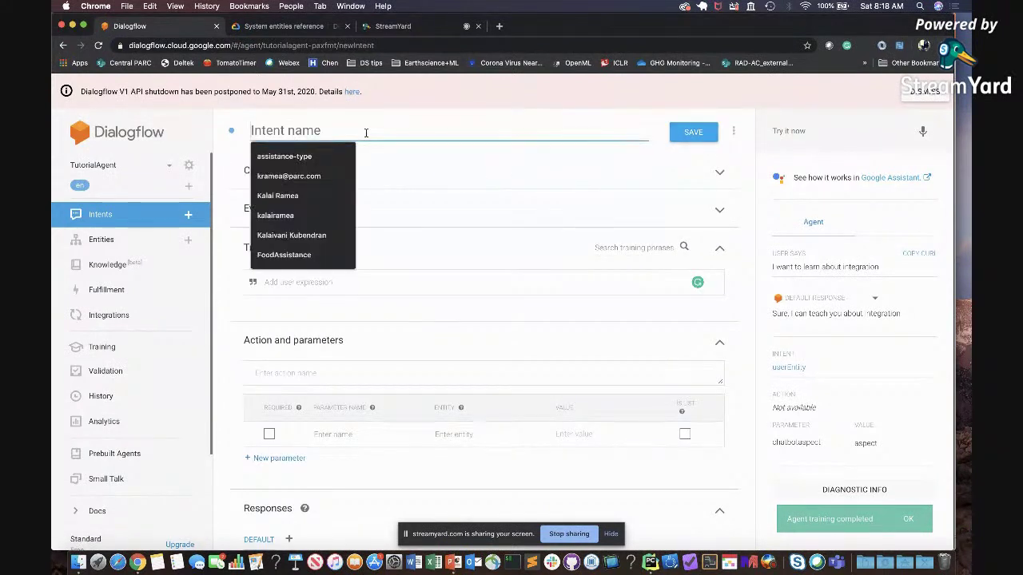
type("Googleac")
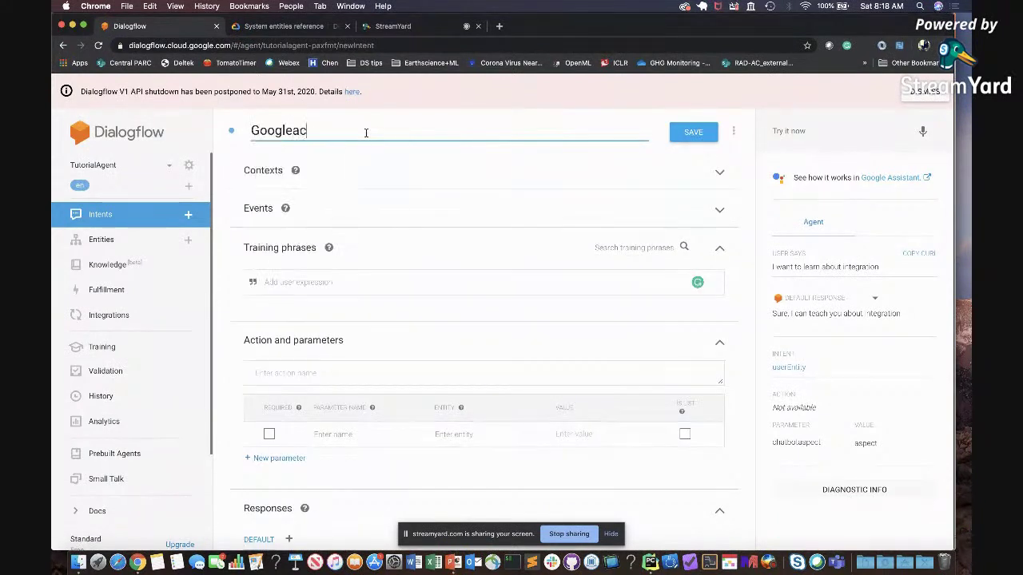
type("count")
Add the training phrases "yes", "I have it" and "I have an account" to the Googleaccount intent.
left_click(280, 293)
type("yes")
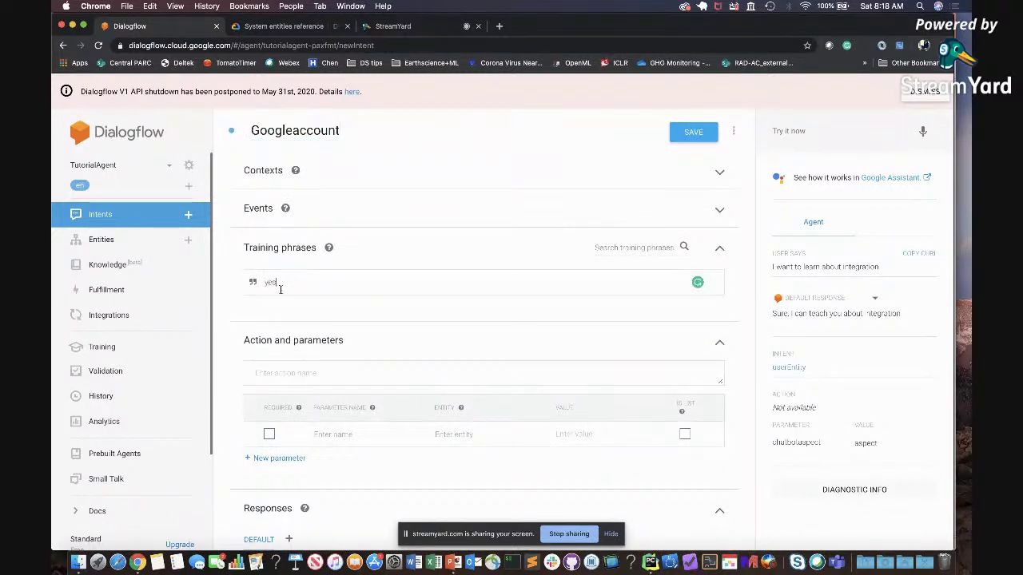
key("Return")
type("I have it")
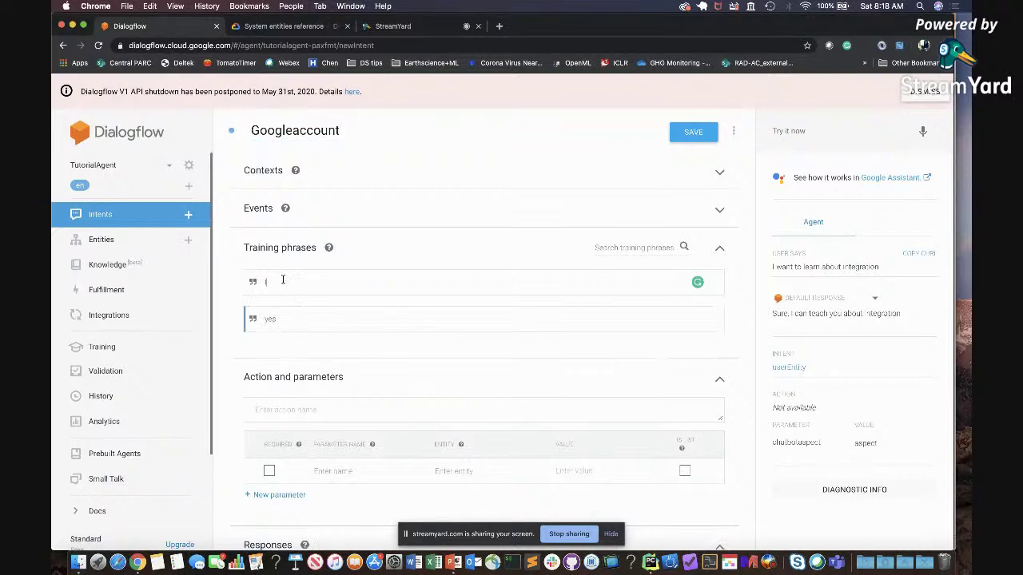
key("Return")
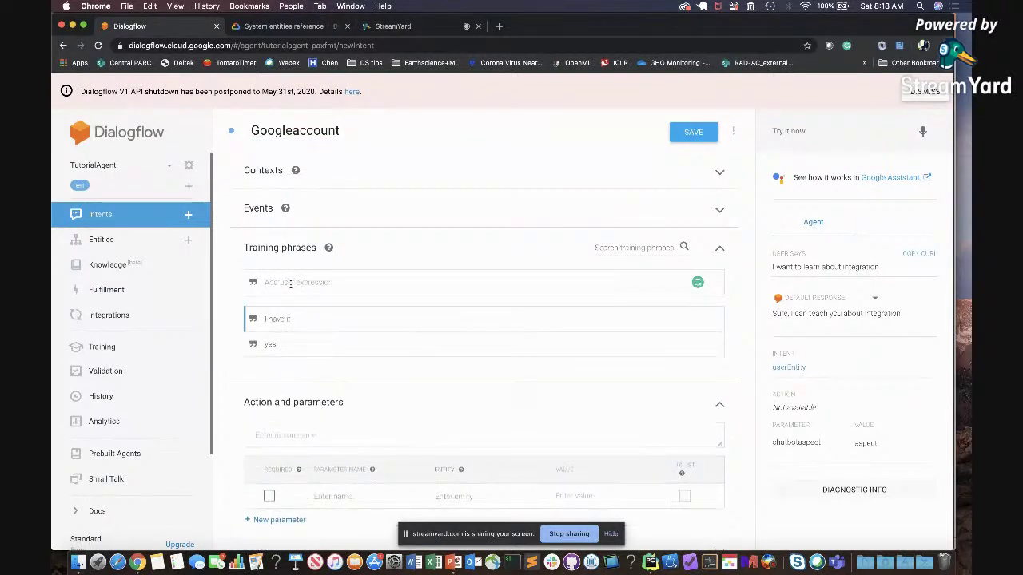
type("I have an account")
key("Return")
Add the text response "Great! Login to Dialogflow with your Google account." to the Googleaccount intent and save it.
scroll(390, 303, "down", 5)
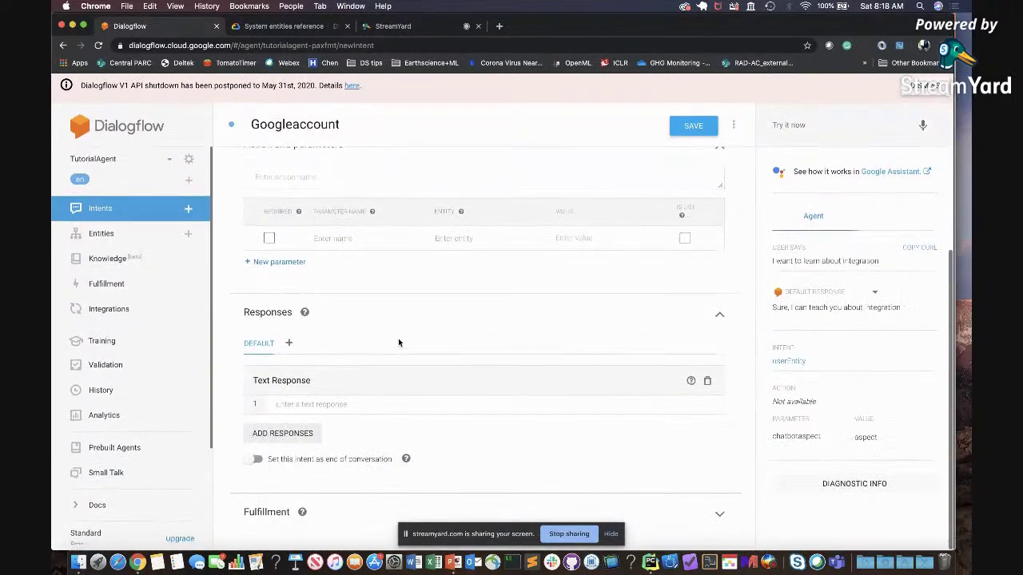
left_click(334, 410)
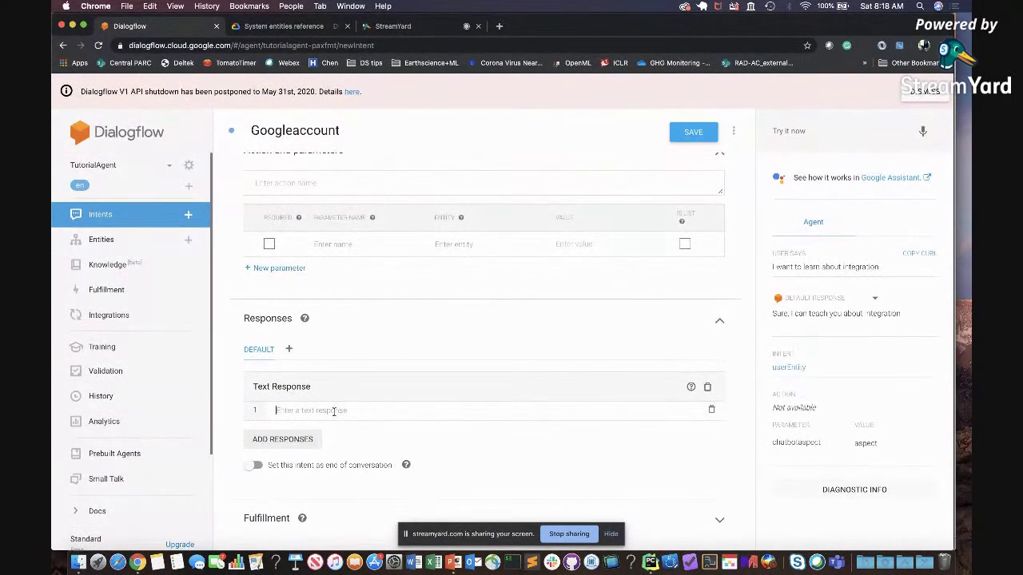
type("C")
type("reat! Login to")
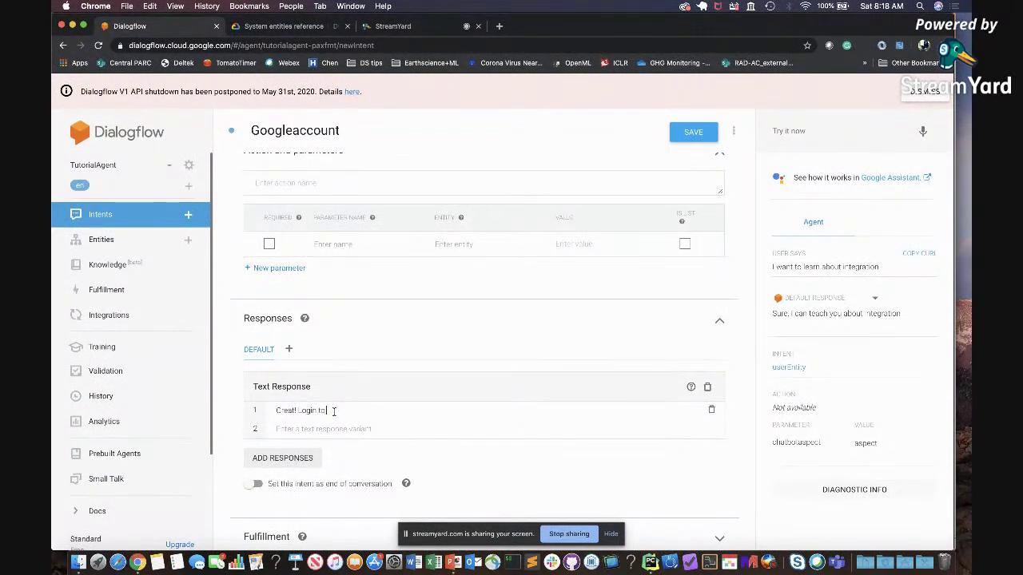
type(" Dialogflow with your Google account.")
left_click(687, 131)
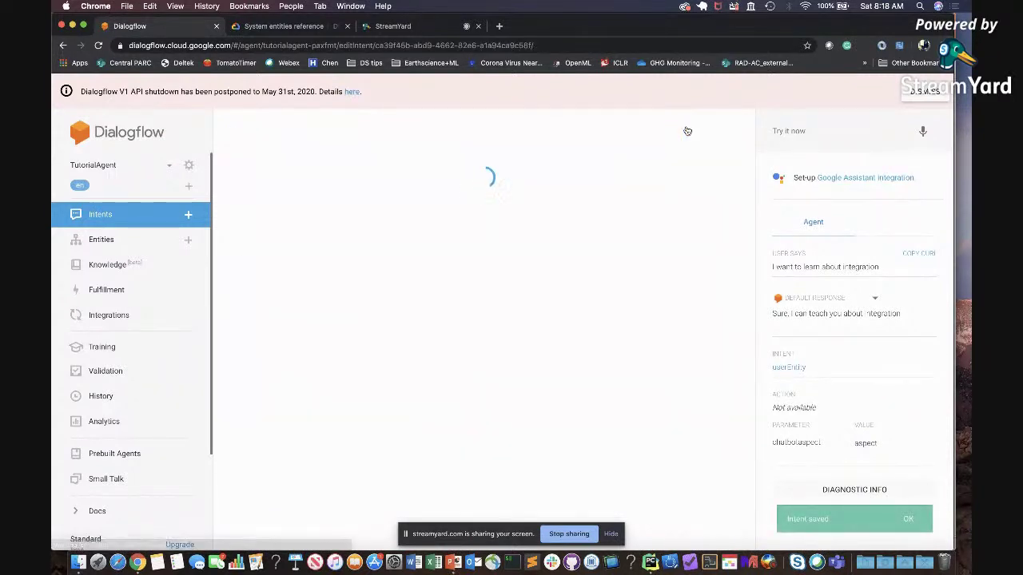
Return to the intents list and create a new intent named Amazonaccount.
left_click(112, 215)
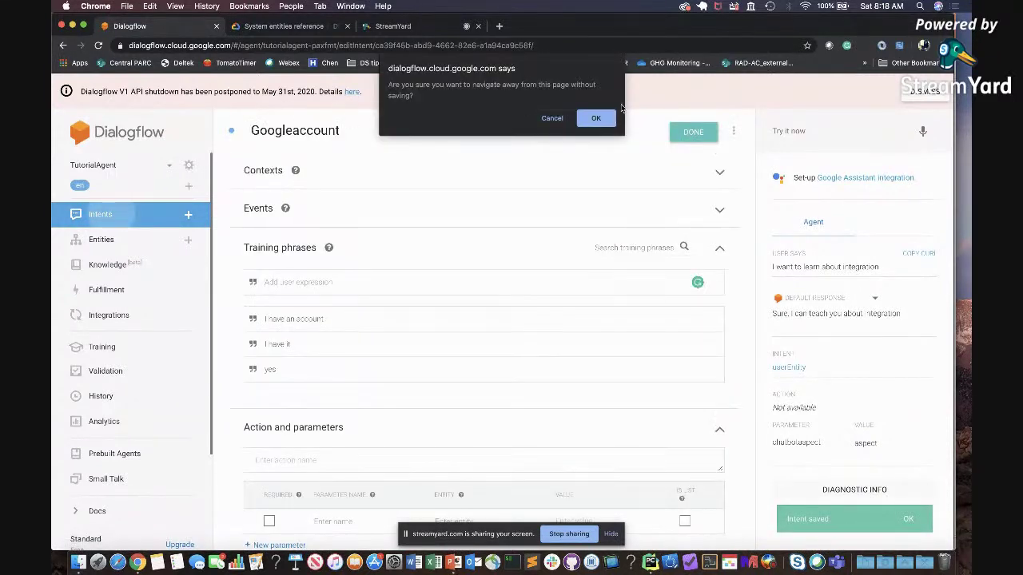
left_click(595, 118)
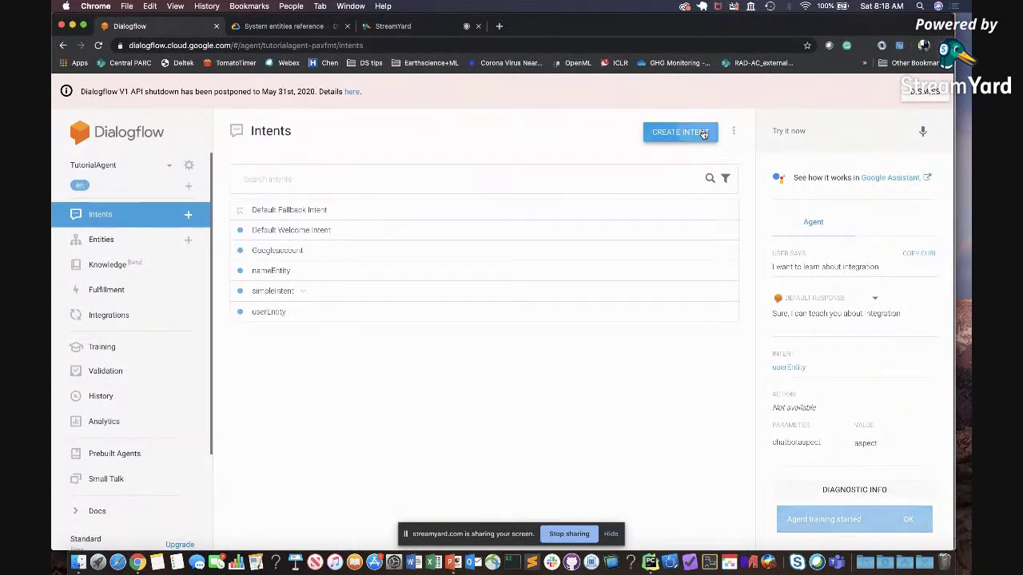
left_click(703, 133)
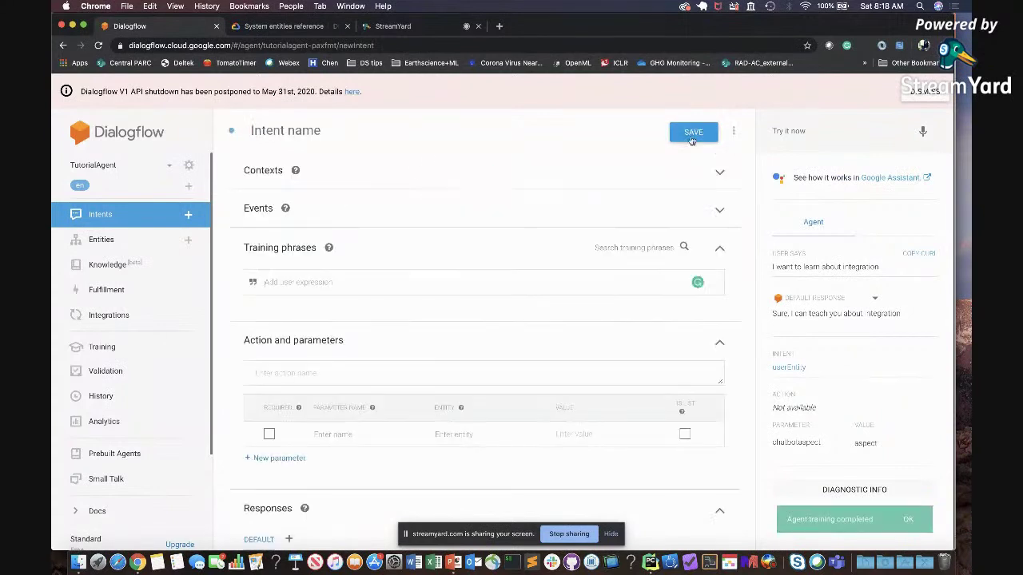
left_click(371, 134)
type("Amazonaccount")
Add the training phrases "yes", "I have it" and "I have an account" to the Amazonaccount intent.
left_click(315, 279)
type("yes")
key("Return")
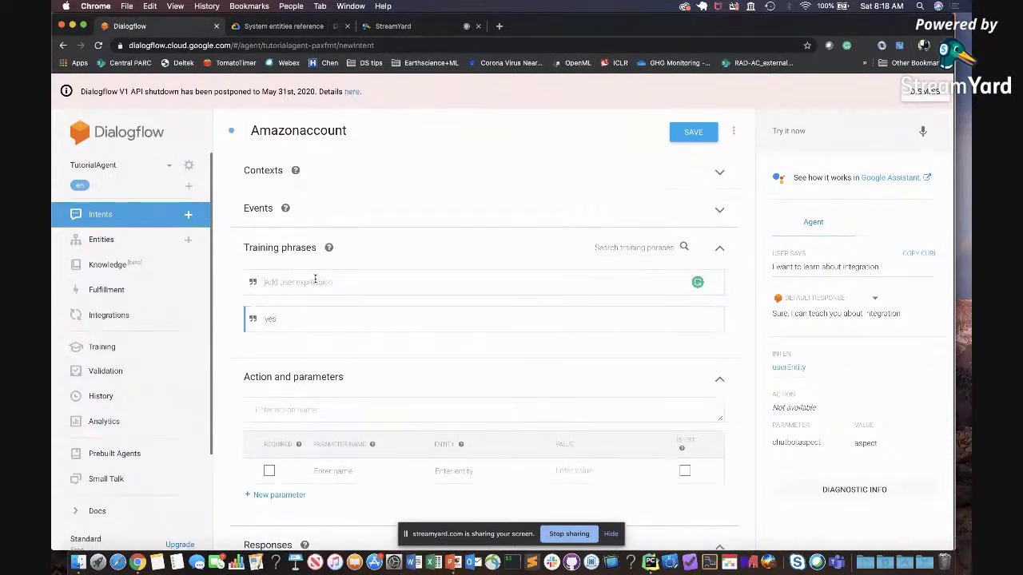
type("I have it")
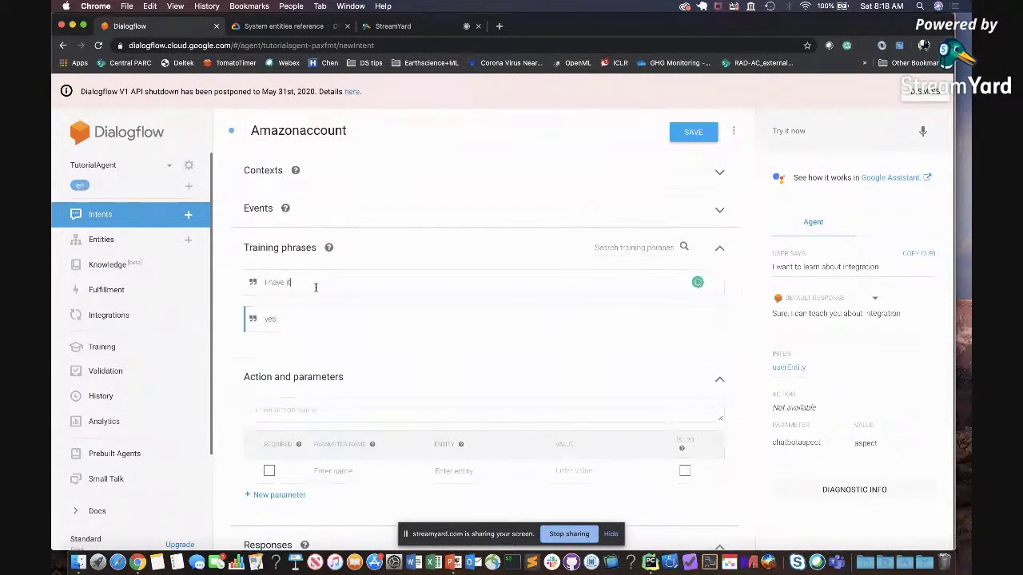
key("Return")
type("I have an")
key("Return")
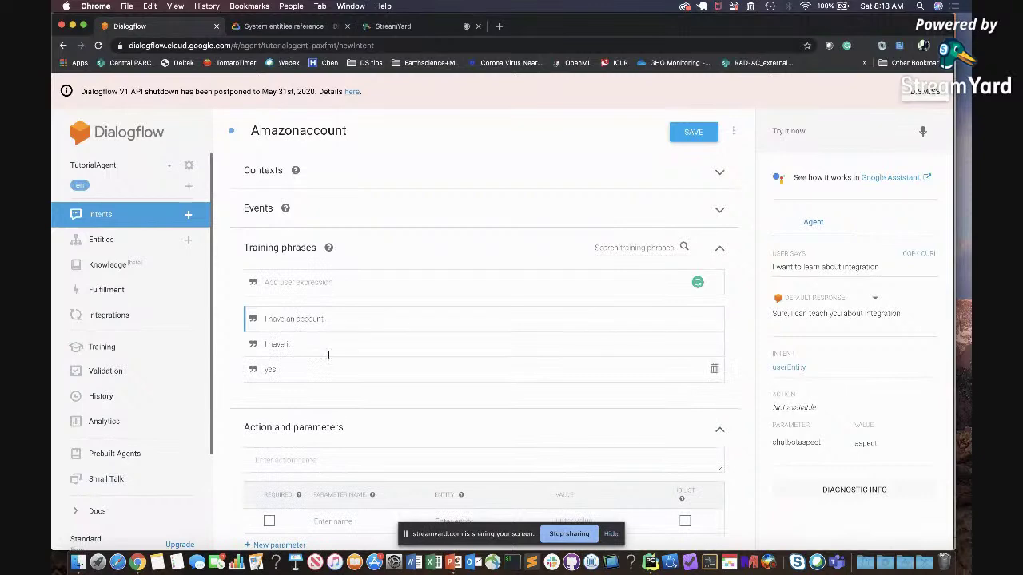
Add the text response "If you have an Amazon, you can get started with Lex." to the Amazonaccount intent and save it.
scroll(331, 381, "down", 5)
left_click(297, 468)
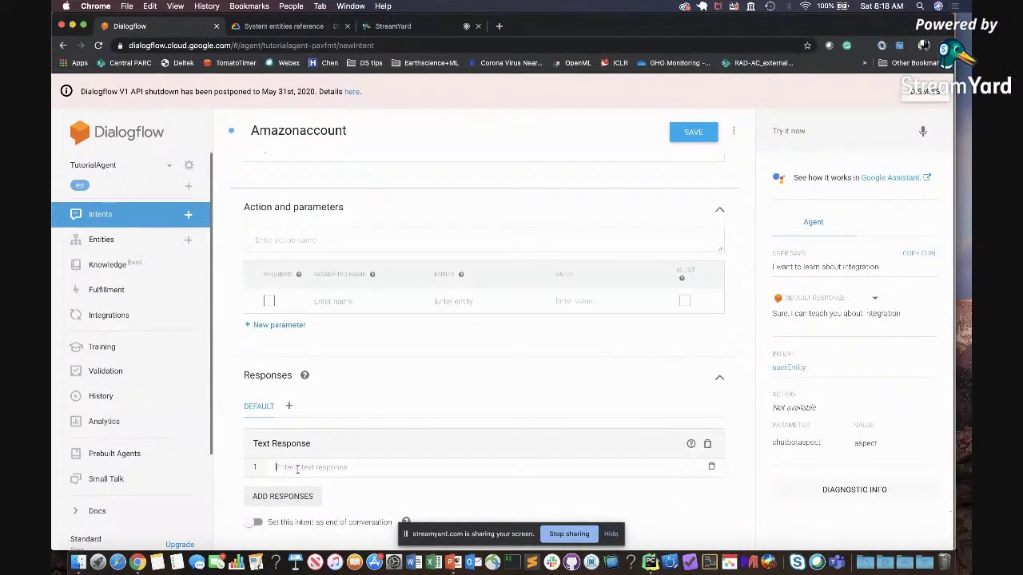
type("If you")
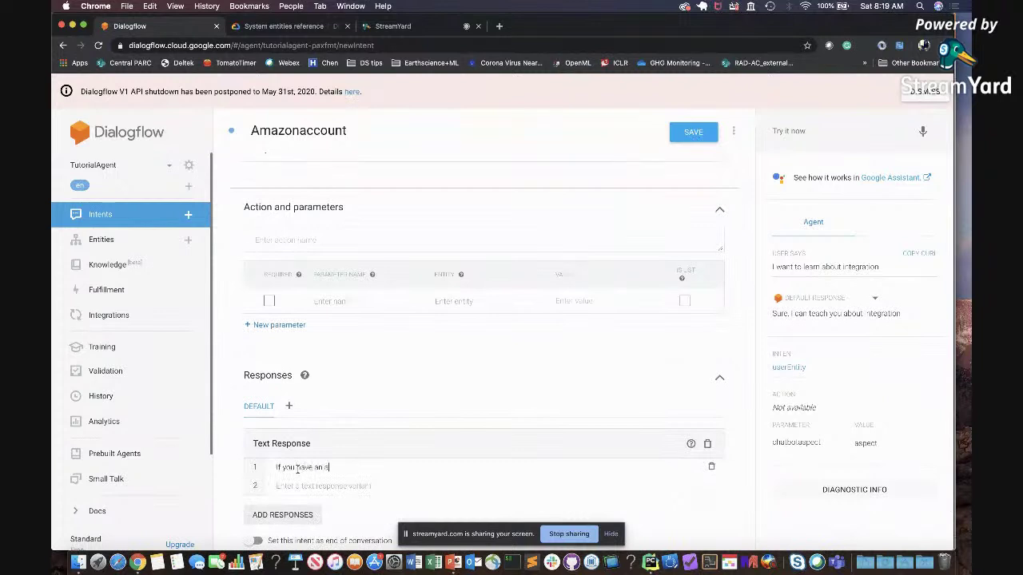
type(" have an Amazon, you can get started with I")
left_click(709, 131)
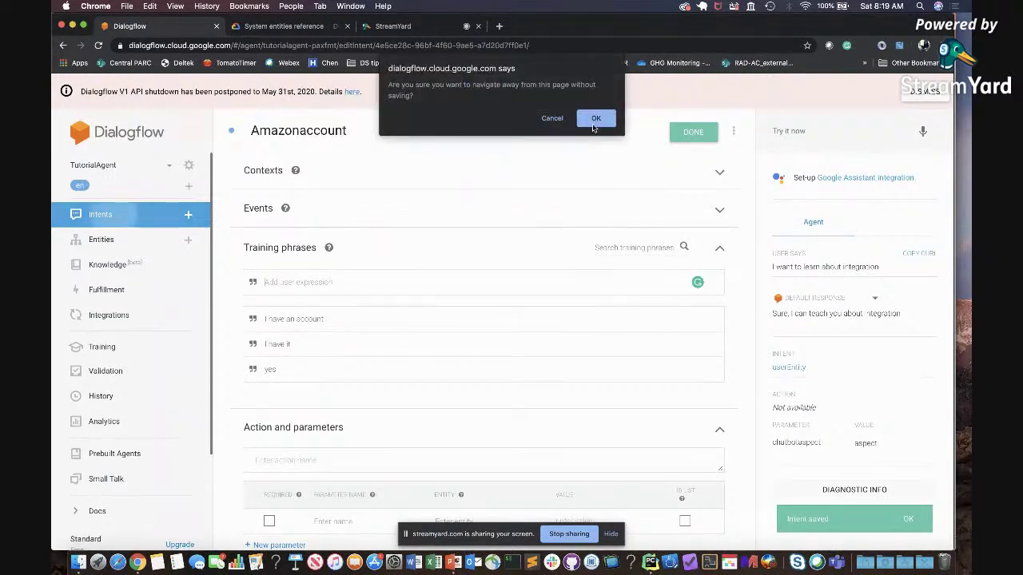
Leave Amazonaccount, open the Googleaccount intent, add askgoogleaccount as its input context and save it.
left_click(596, 119)
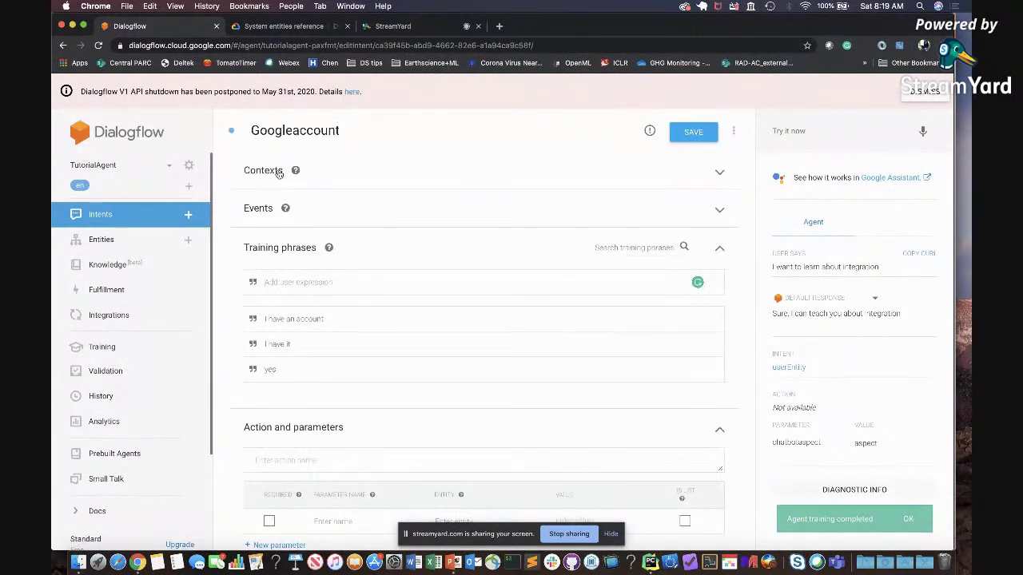
left_click(277, 172)
left_click(305, 204)
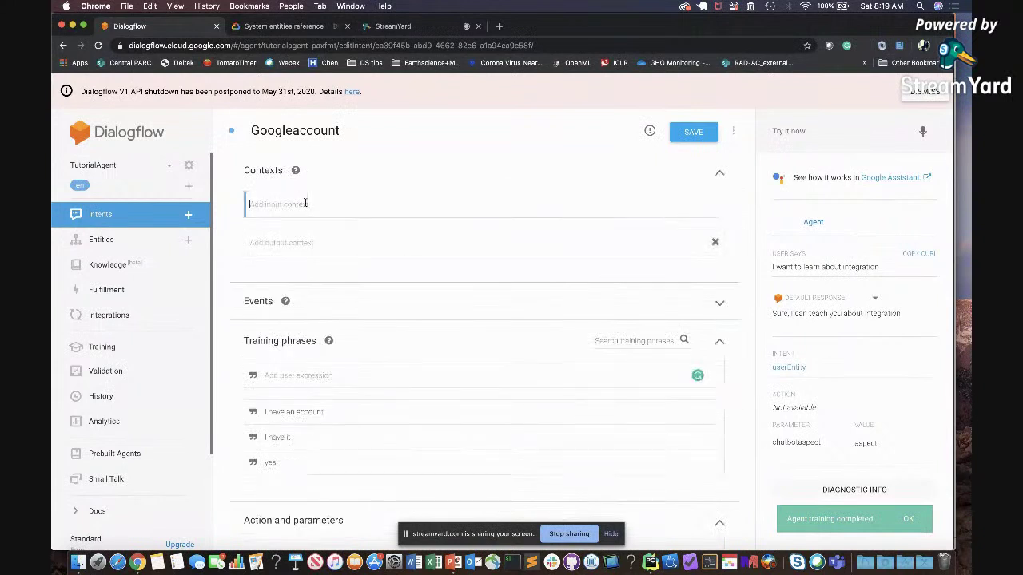
type("g")
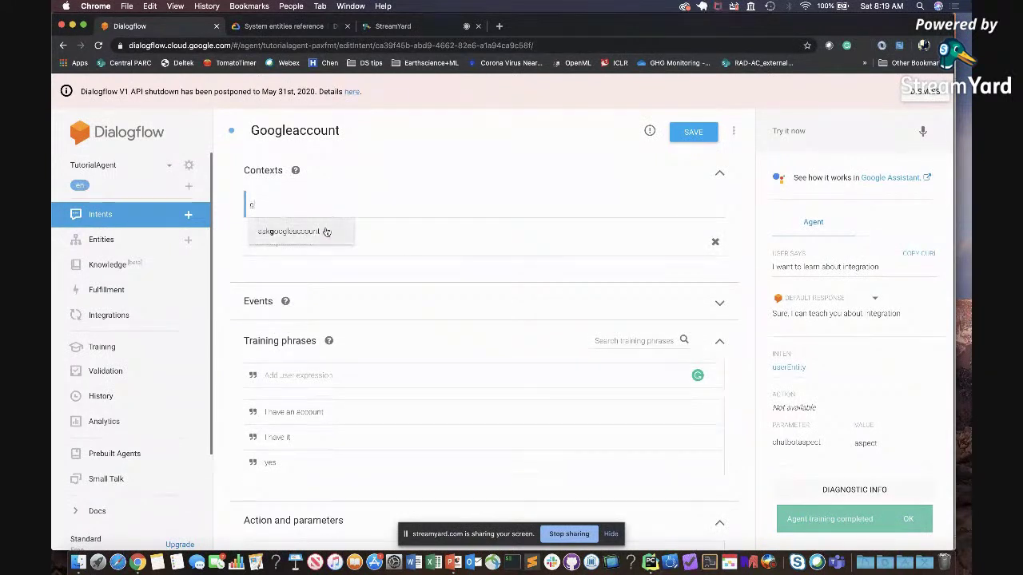
left_click(325, 231)
left_click(340, 243)
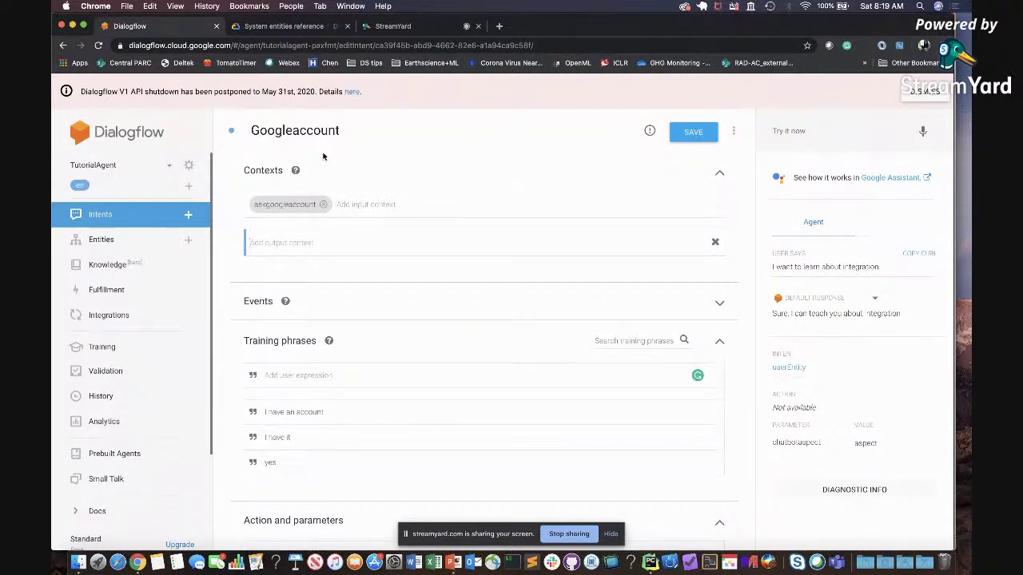
left_click(693, 137)
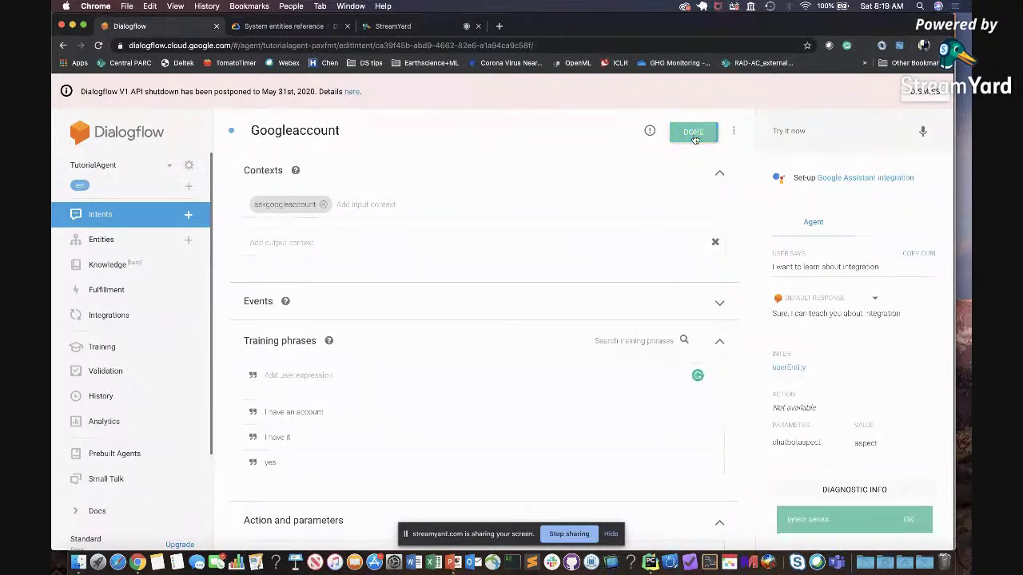
Return to the intents list and test the agent with "I have an account" outside any context.
left_click(131, 215)
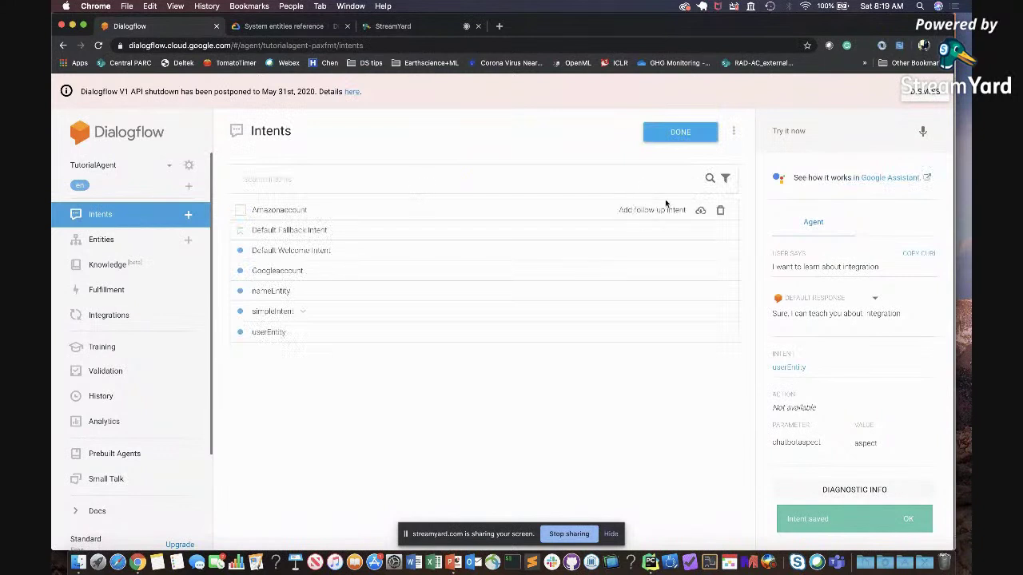
left_click(793, 131)
type("I have an account")
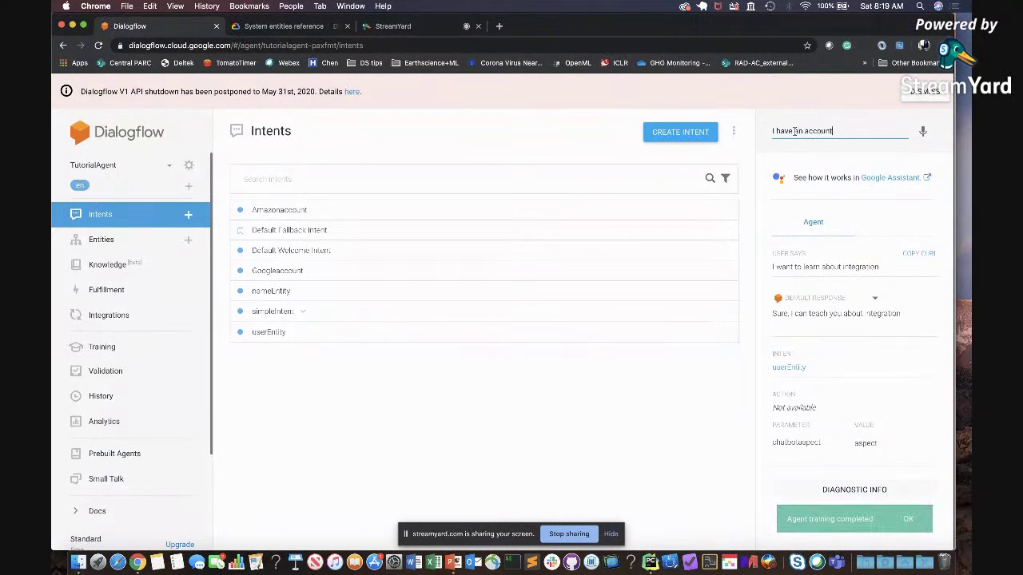
key("Return")
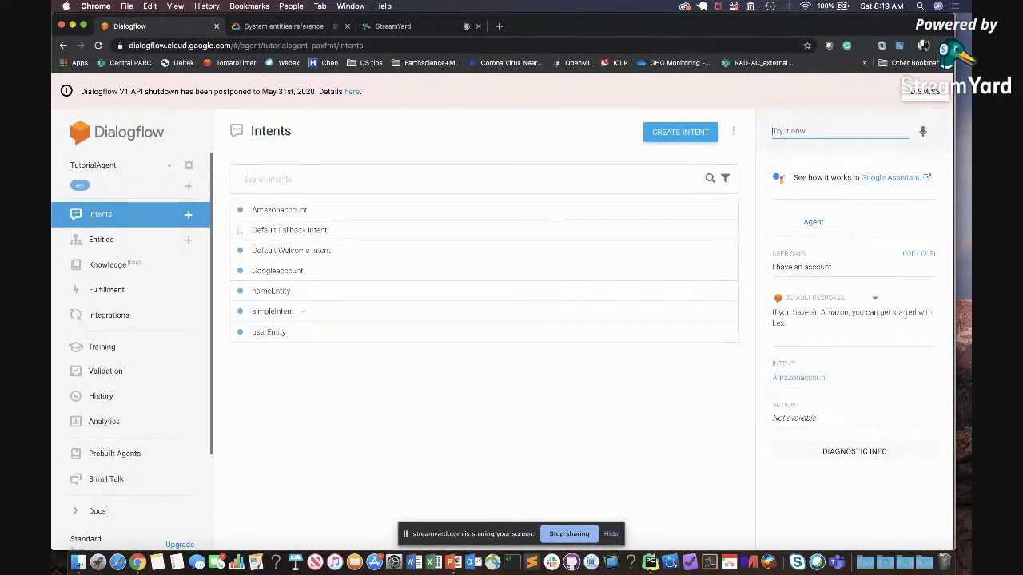
Test the context flow by sending the agent "I want to build a chatbot", "No" and "I have an account" in sequence.
left_click(798, 128)
type("I wi")
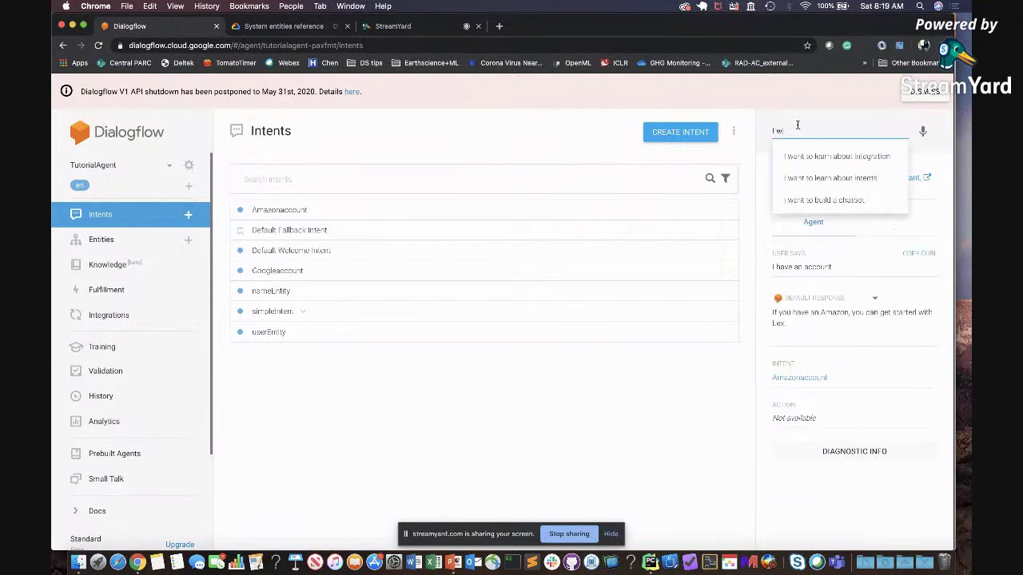
left_click(798, 199)
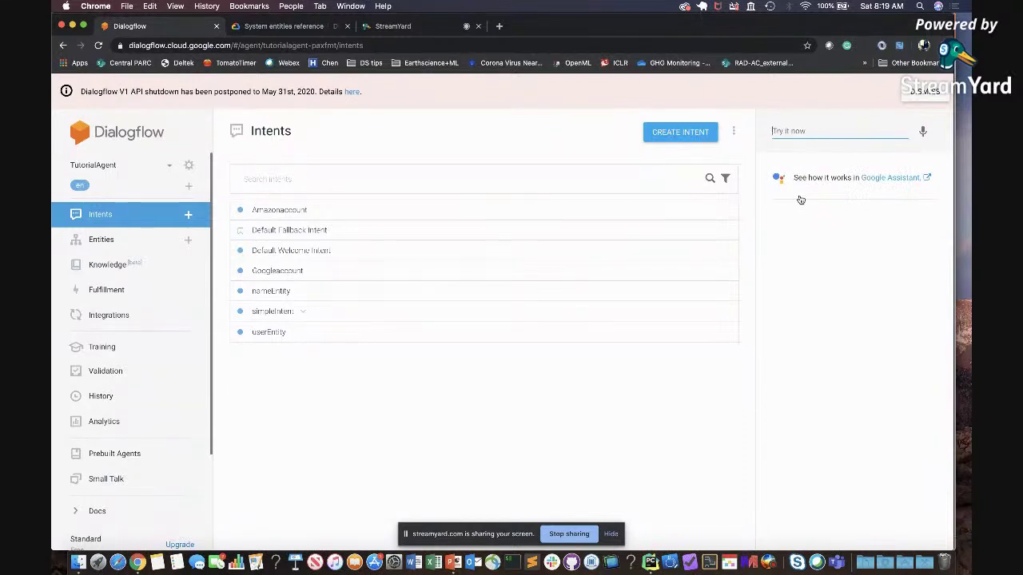
type("No")
key("Return")
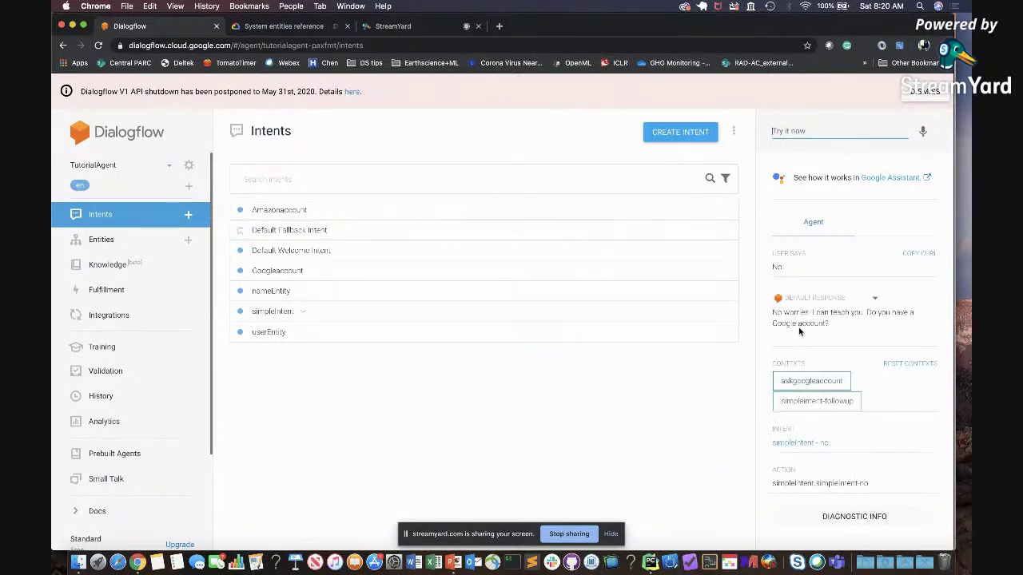
type("I have an")
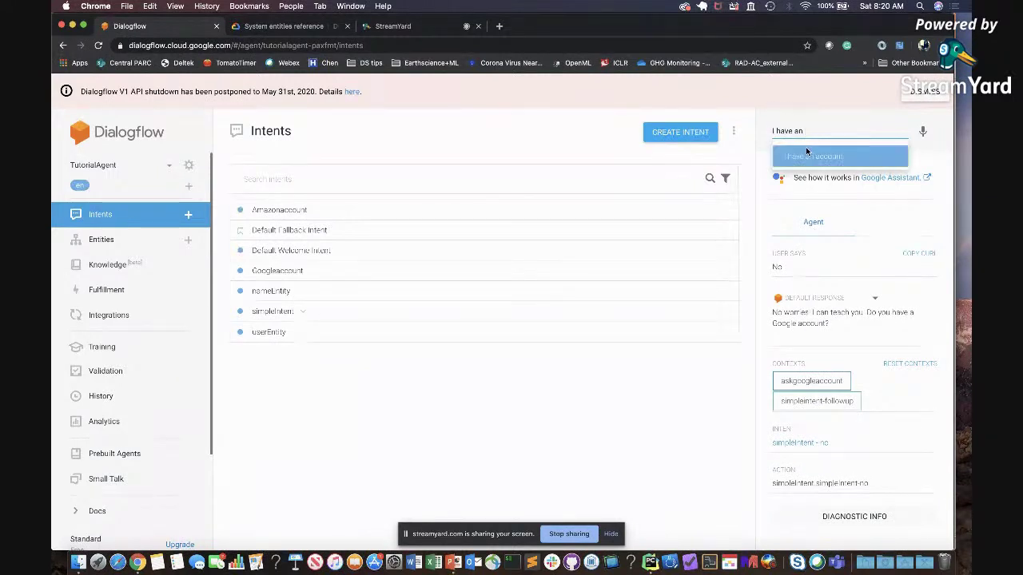
left_click(806, 152)
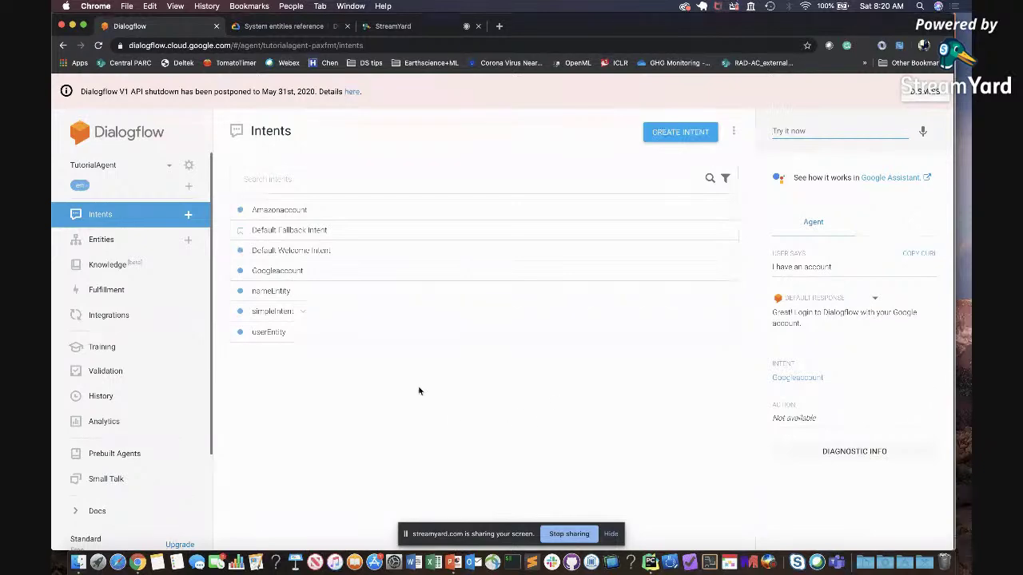
Switch to the Intro_toChatbot presentation in PowerPoint, show the "Fulfillment: Complex Logic" slide briefly and return to "Contexts are the connectors".
key("ctrl+Up")
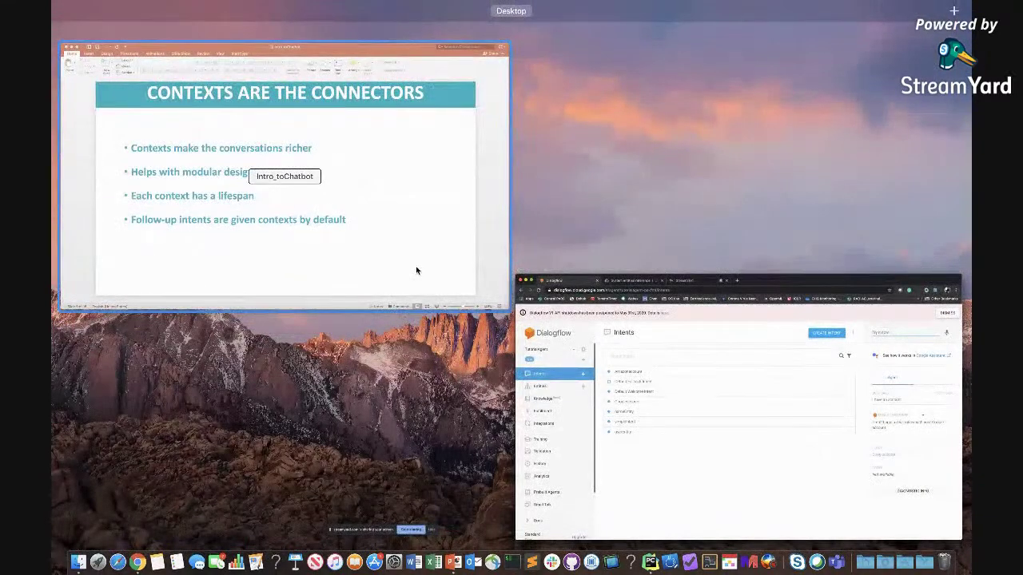
left_click(415, 270)
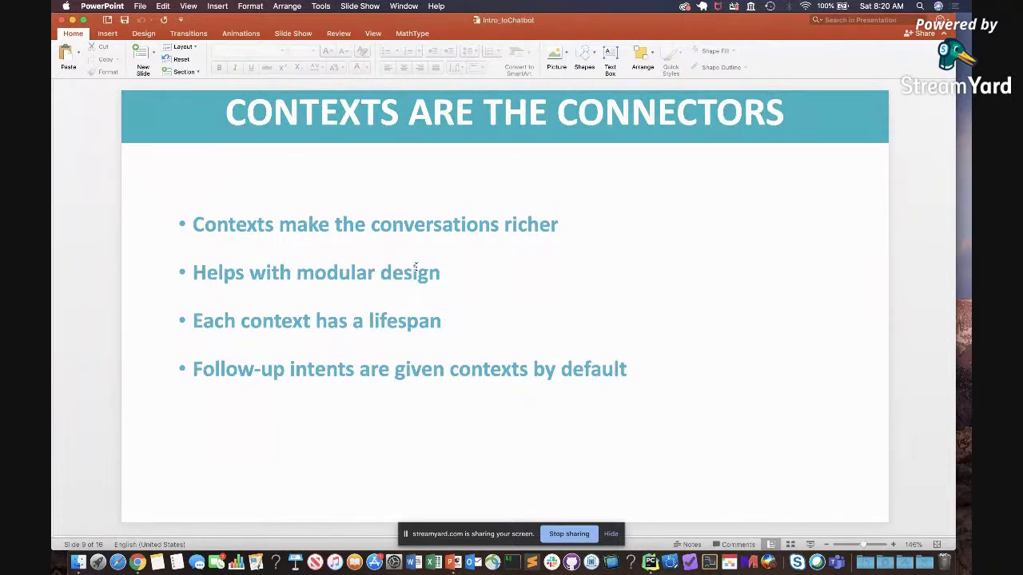
key("Down")
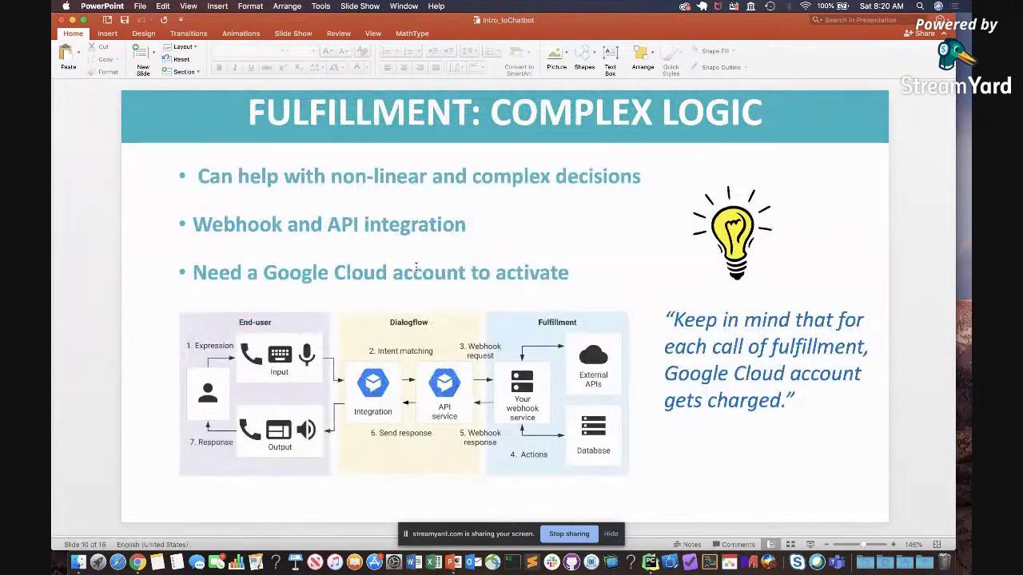
key("Up")
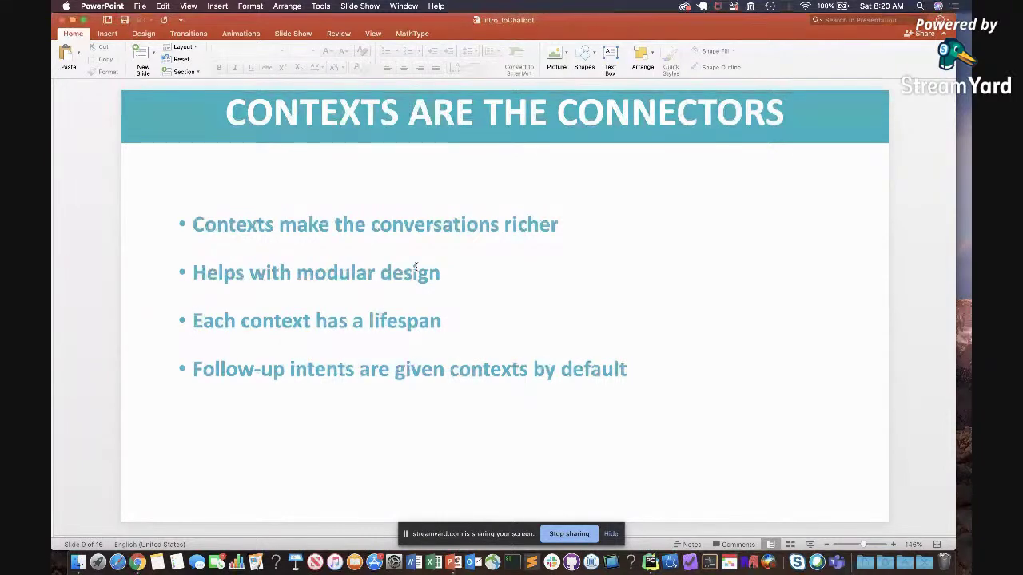
Switch to Dialogflow, add a predefined follow-up intent under simpleIntent - yes and return to the Intro_toChatbot presentation.
key("ctrl+Up")
left_click(722, 182)
left_click(302, 313)
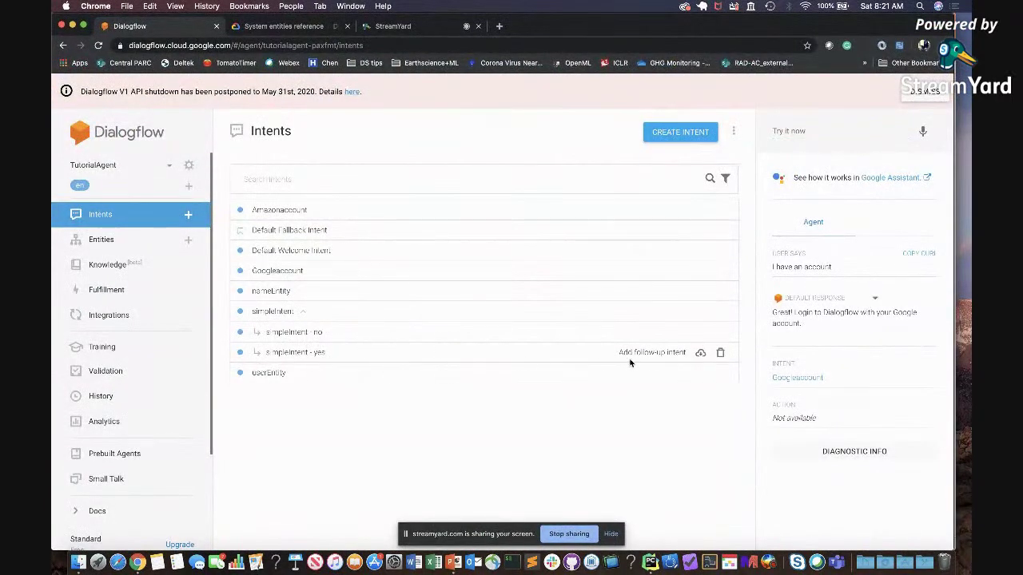
left_click(651, 353)
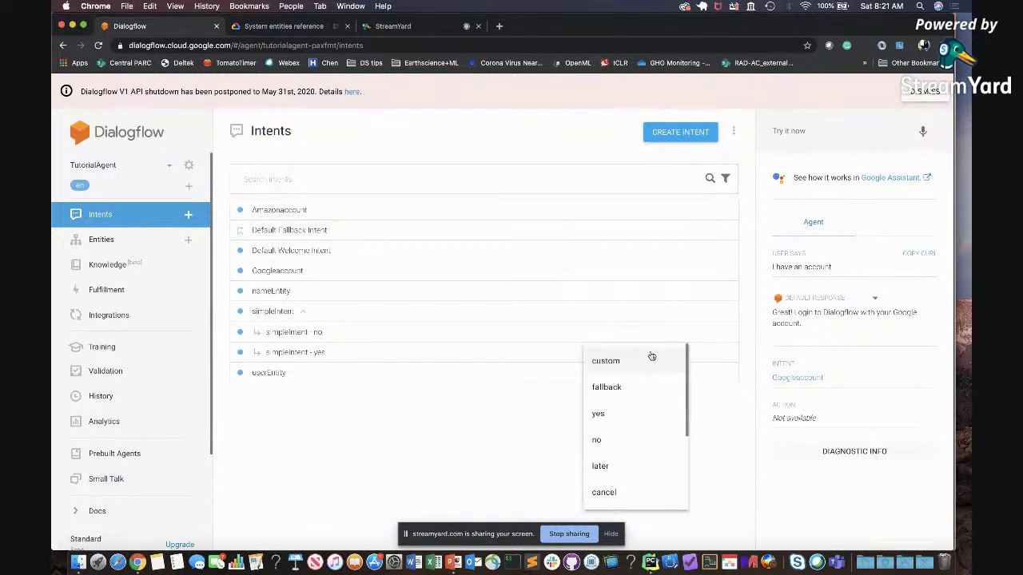
scroll(634, 398, "down", 3)
left_click(634, 398)
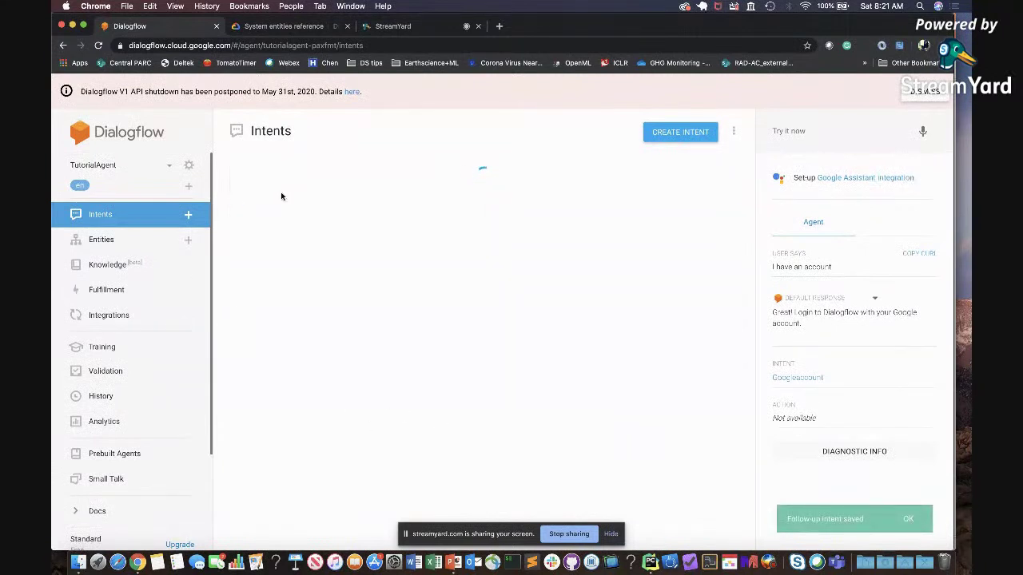
left_click(93, 215)
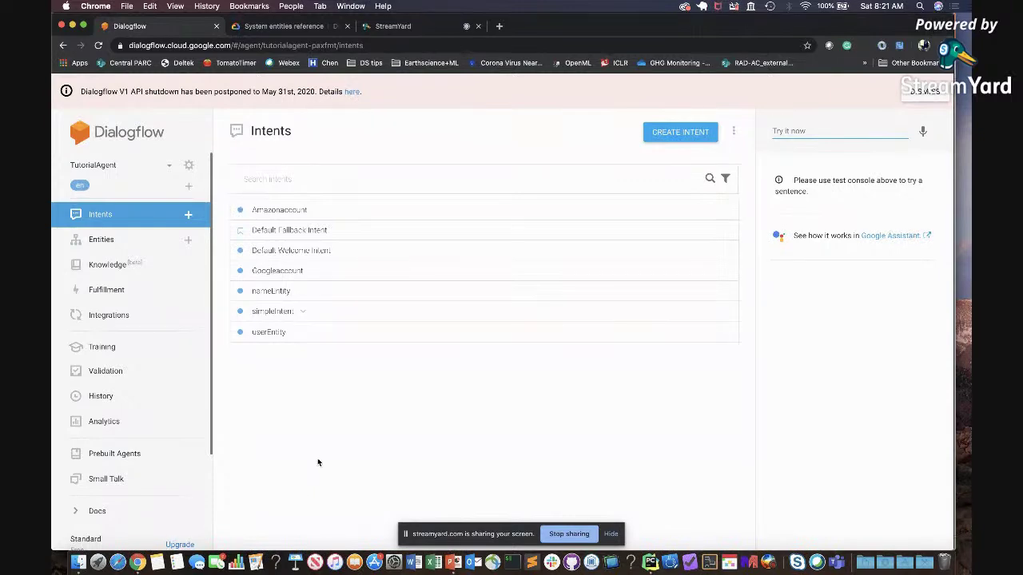
key("super+Tab")
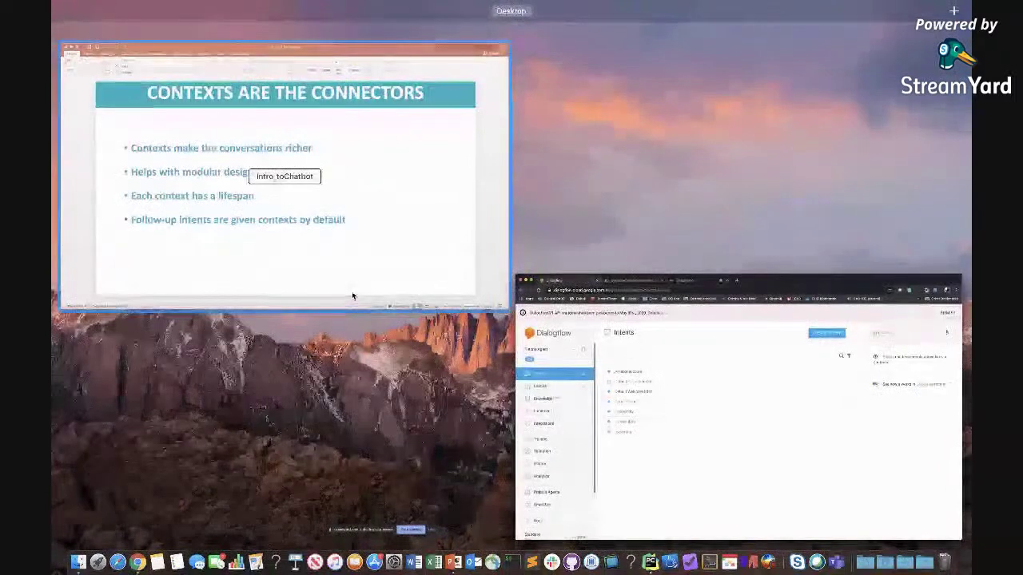
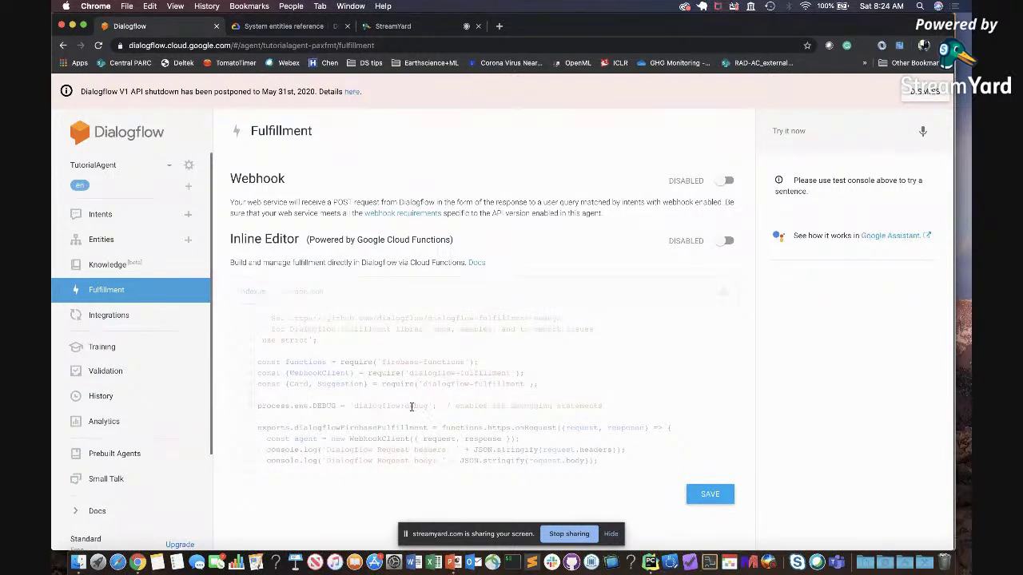
Review the index.js fulfillment code through to the intentMap handlers and try to enable the Inline Editor.
scroll(480, 401, "down", 15)
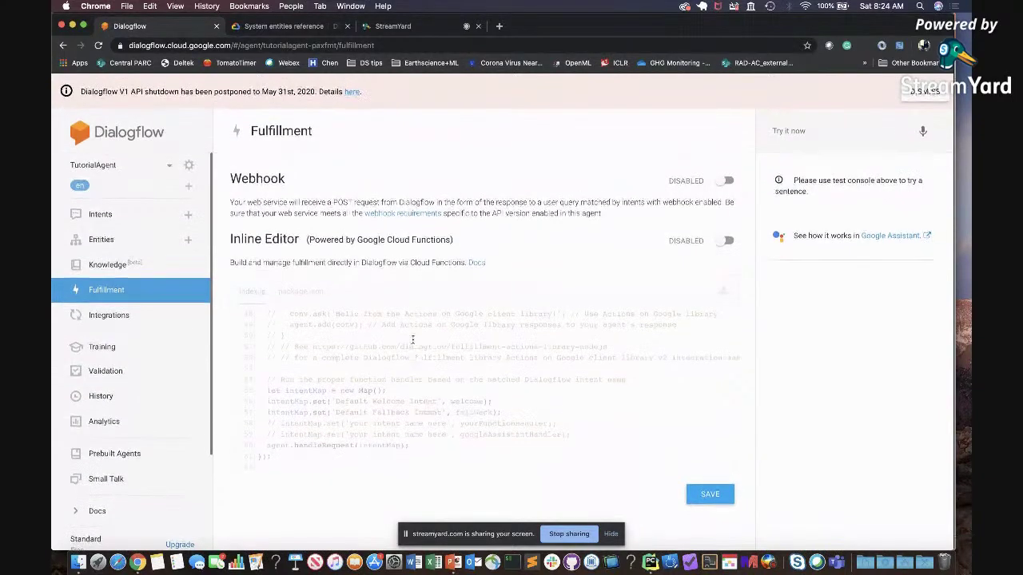
left_click(727, 242)
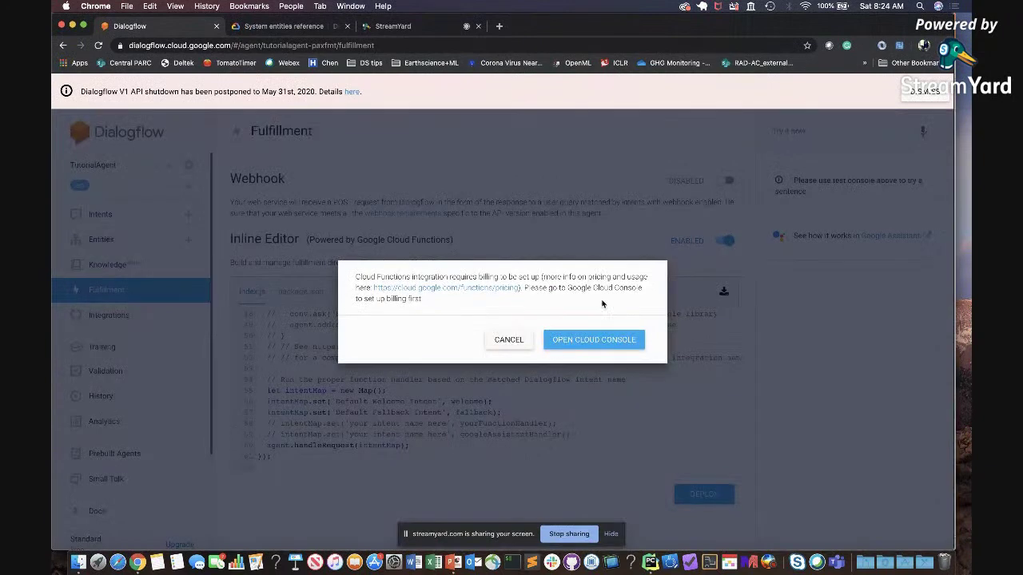
left_click(509, 360)
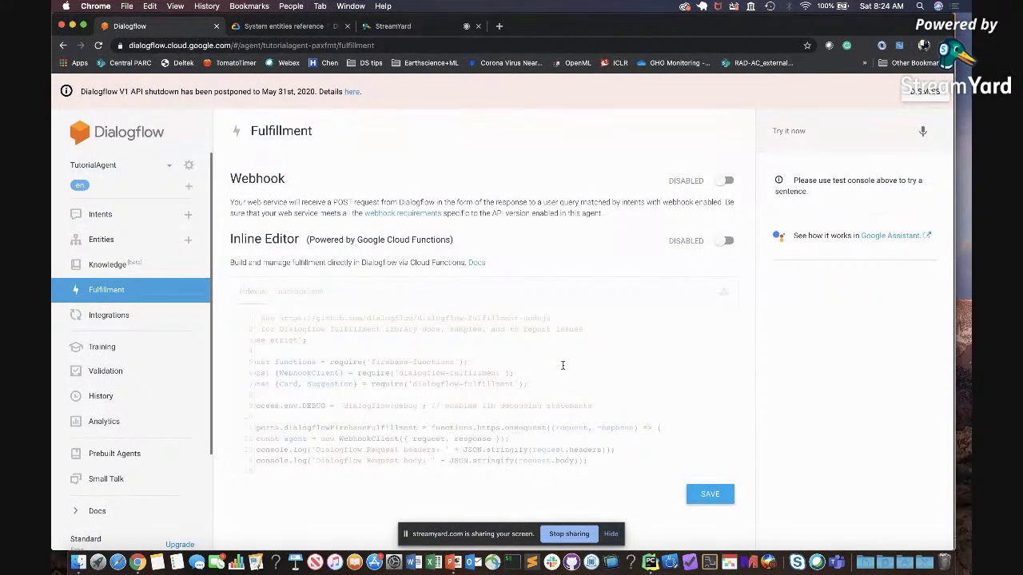
scroll(563, 365, "down", 10)
scroll(562, 365, "down", 8)
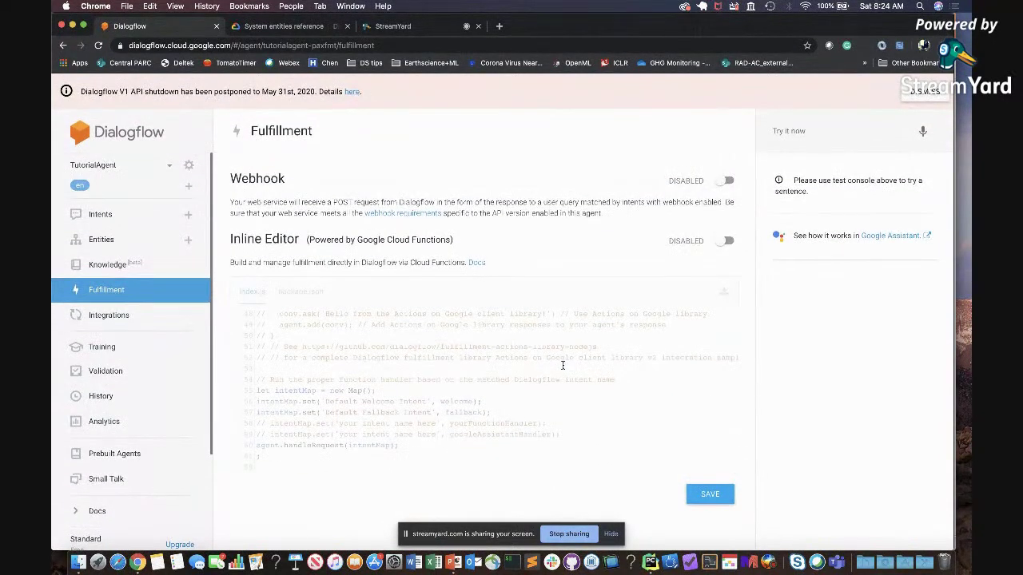
Switch to the Intro_toChatbot presentation in PowerPoint and advance to the "Build from Knowledge Base" slide.
key("ctrl+Up")
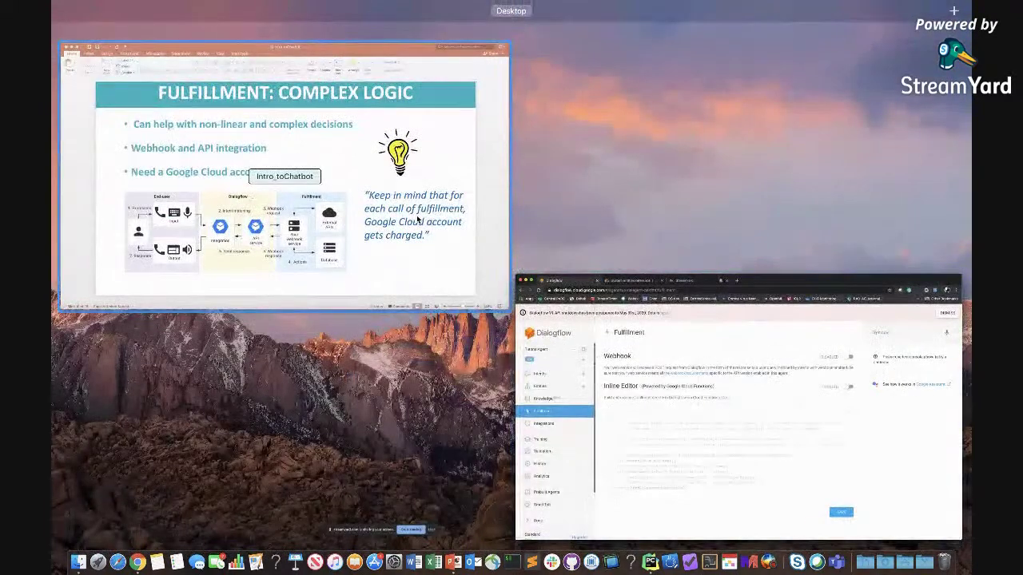
left_click(320, 169)
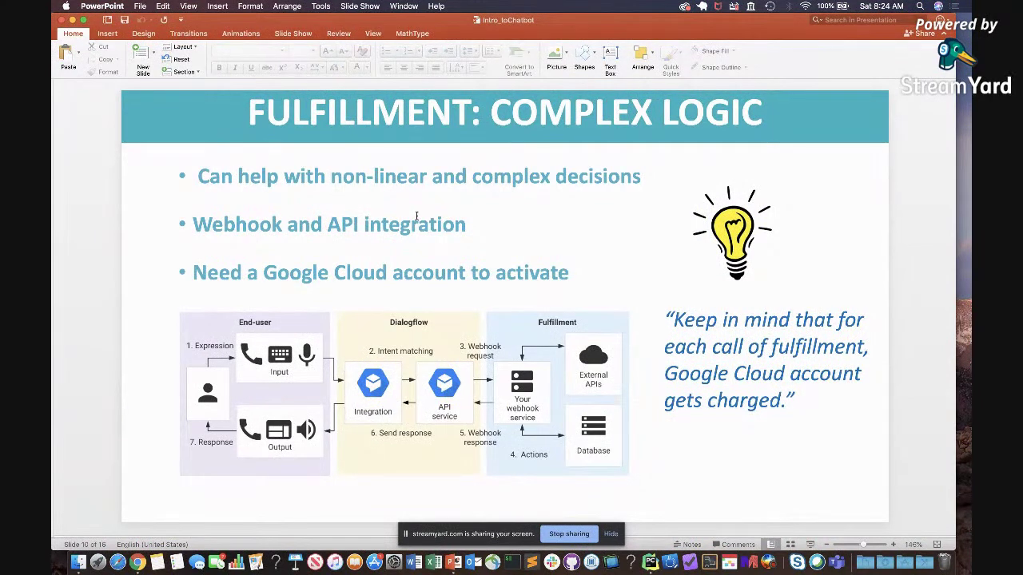
key("Down")
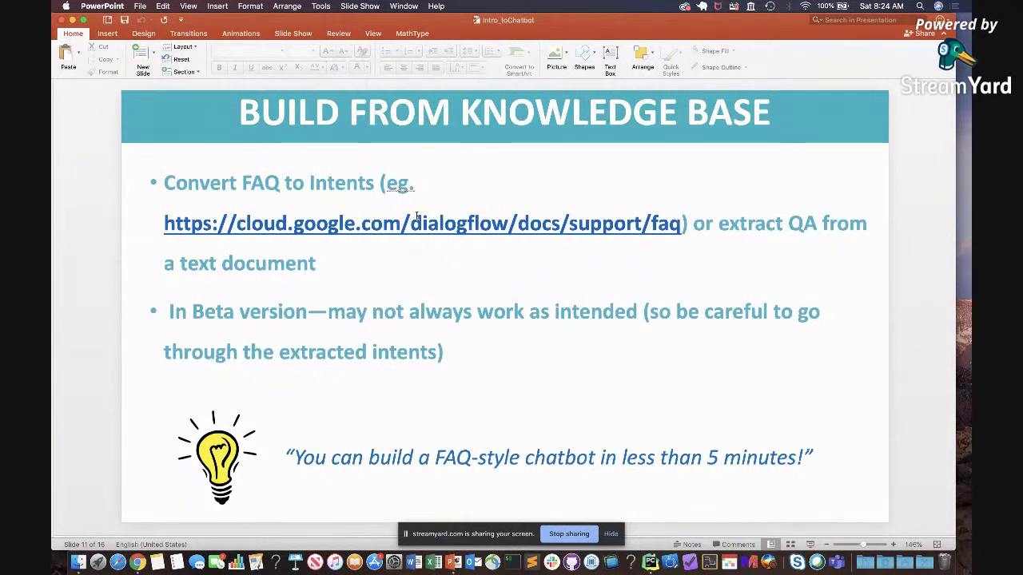
Return to Dialogflow, enable beta features and APIs in TutorialAgent's general settings and save the agent.
key("ctrl+Up")
left_click(731, 146)
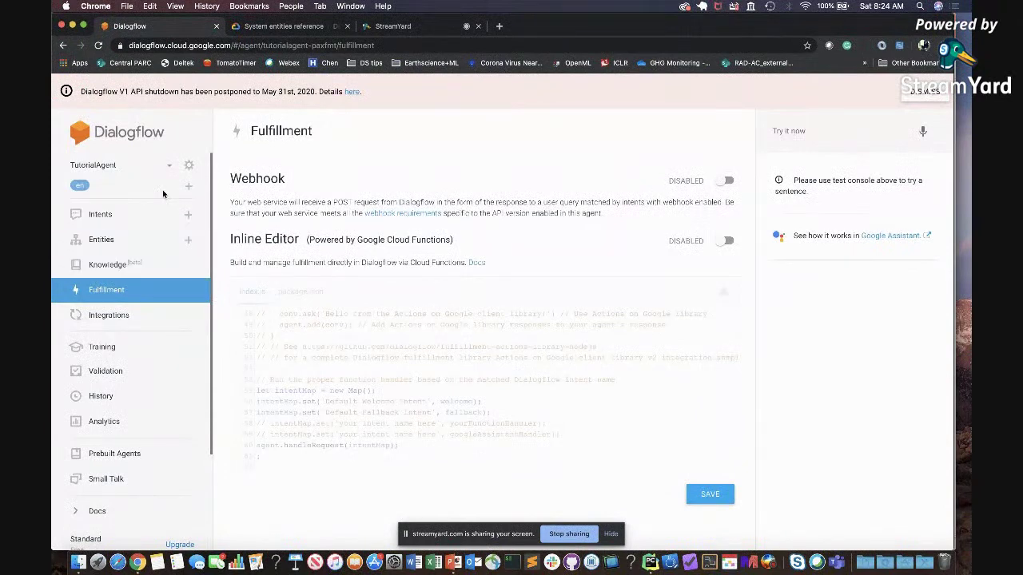
left_click(113, 271)
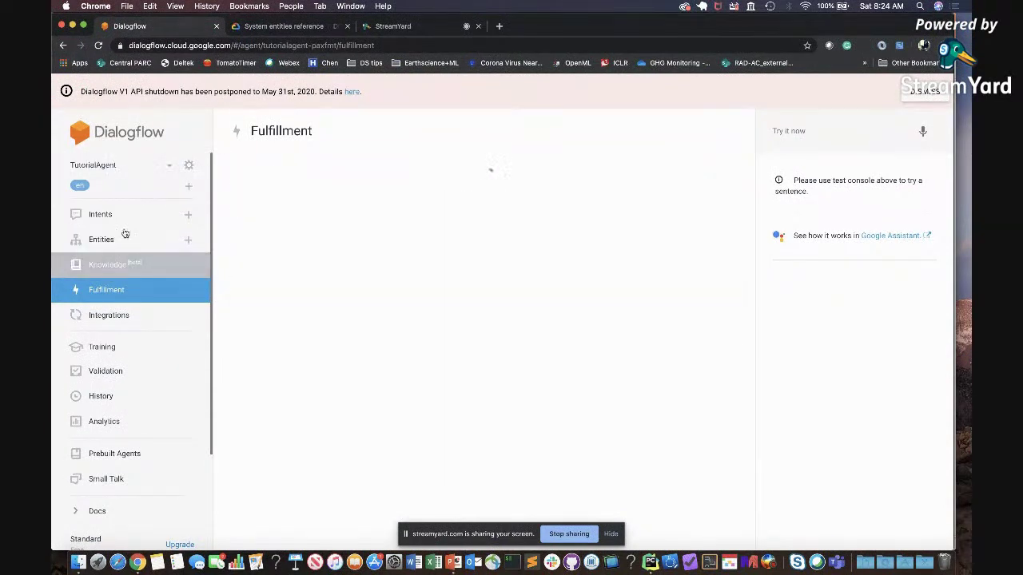
left_click(189, 165)
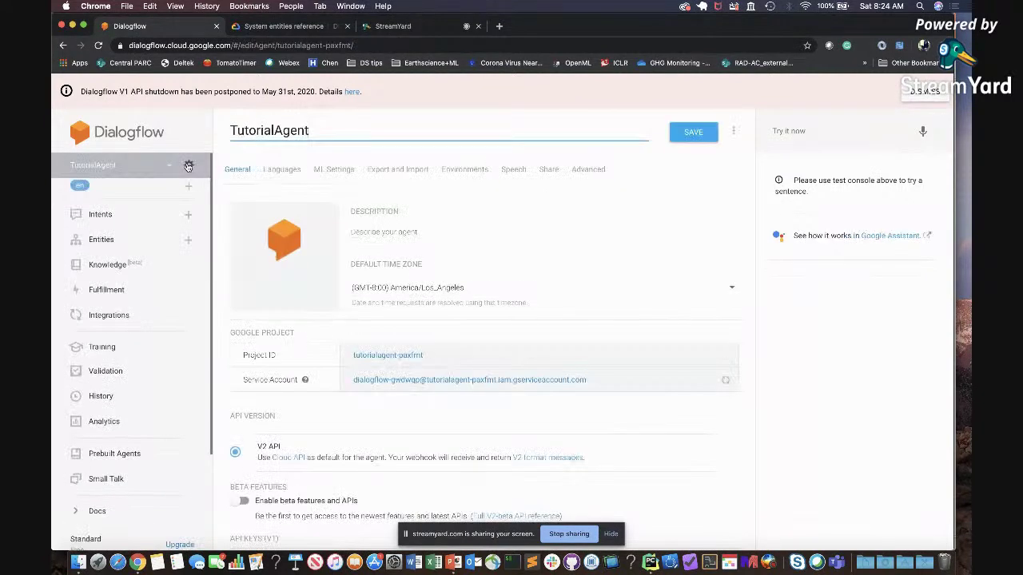
left_click(330, 170)
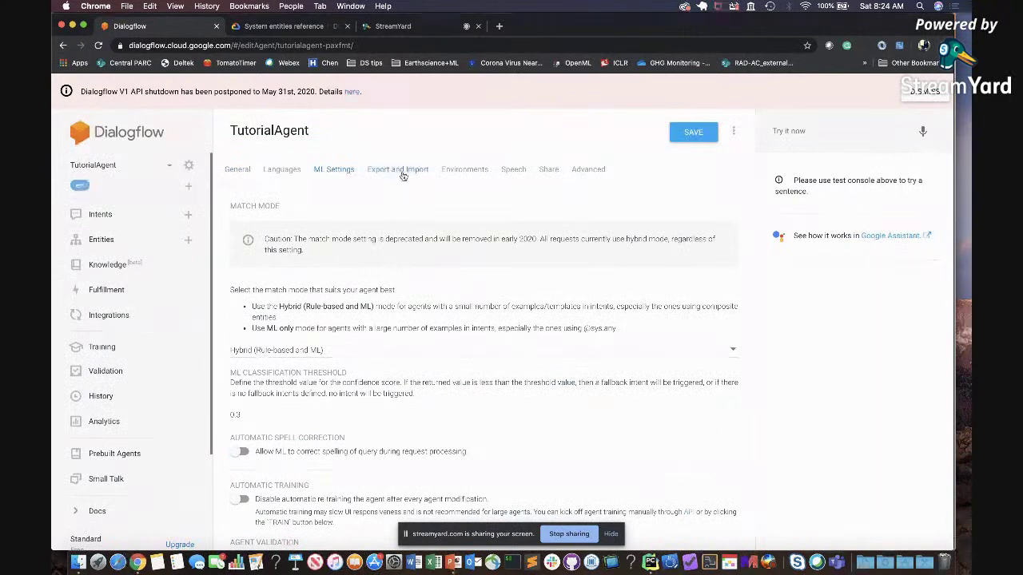
left_click(237, 170)
scroll(313, 353, "down", 5)
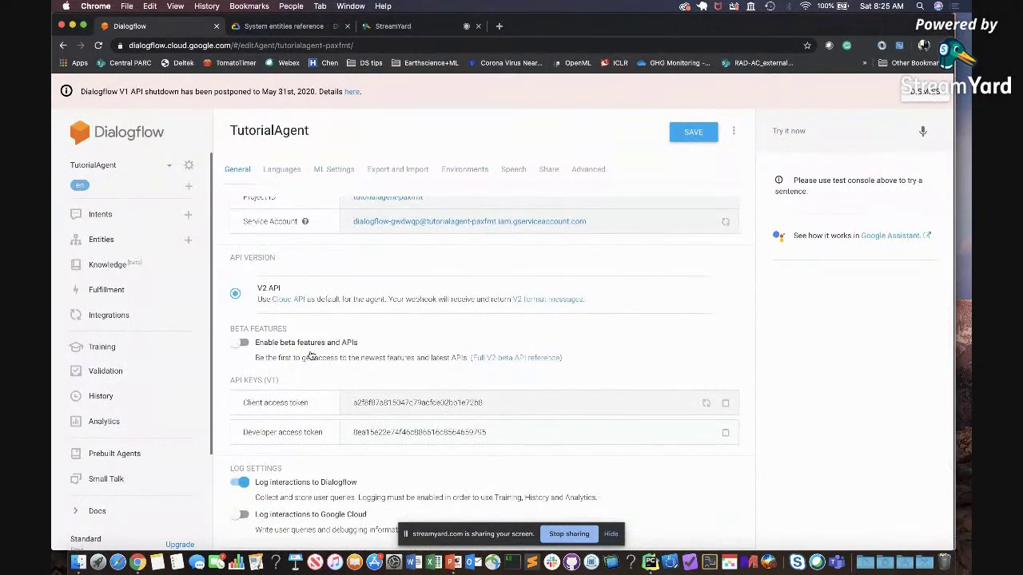
left_click(243, 342)
left_click(688, 133)
Create the agent's first knowledge base, name it myKB and save it.
left_click(119, 269)
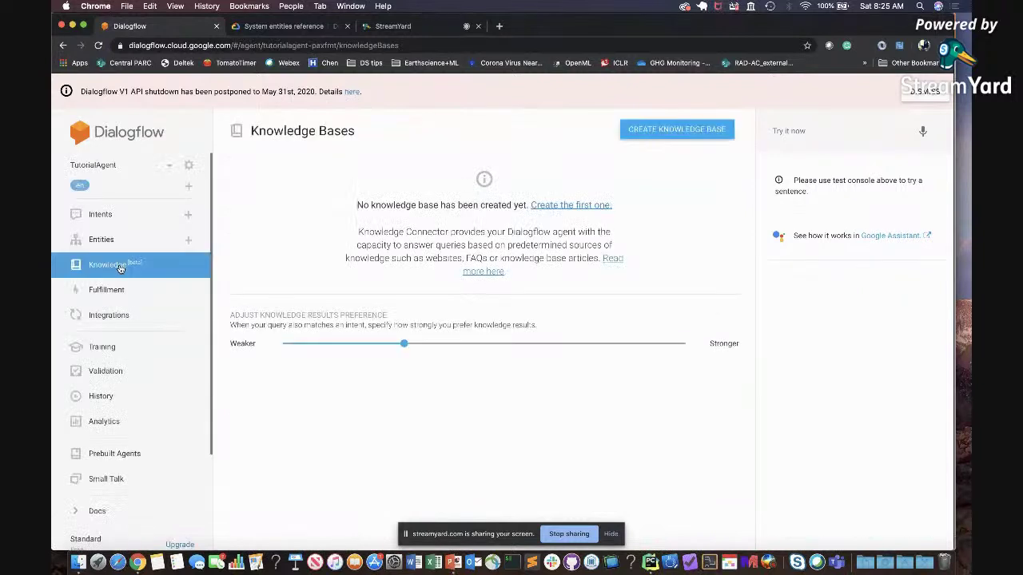
left_click(566, 207)
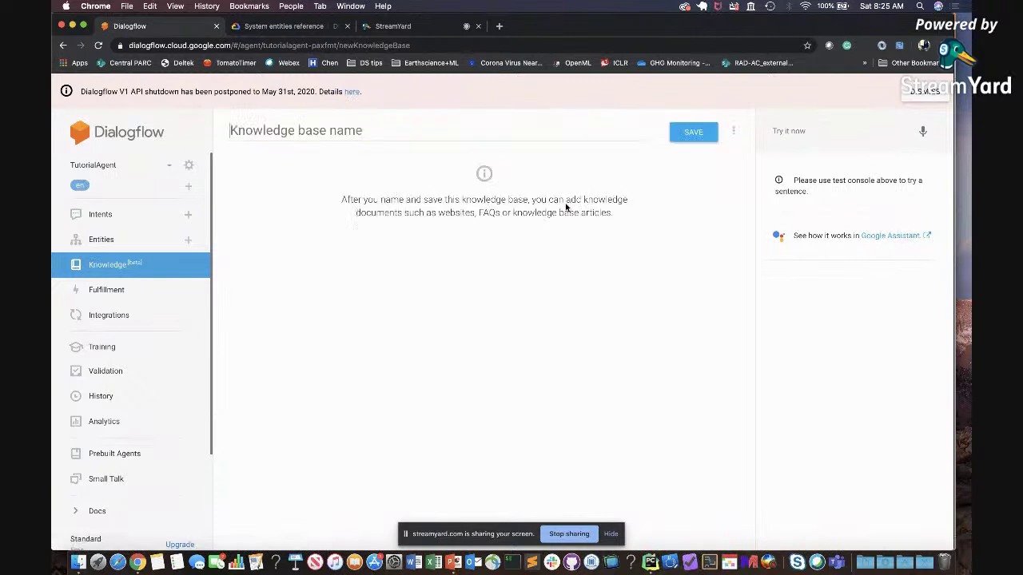
type("m")
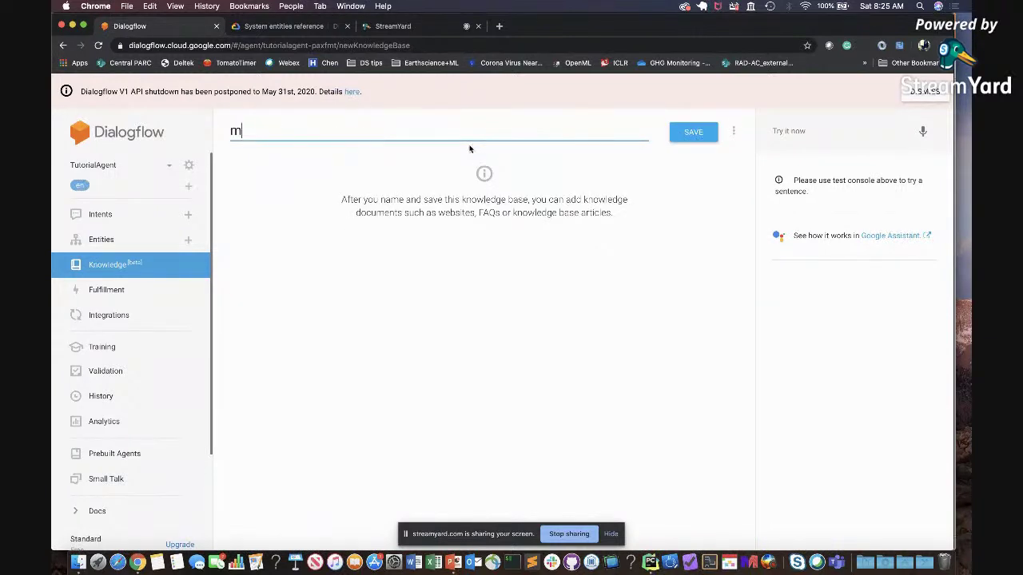
type("yKB")
left_click(709, 133)
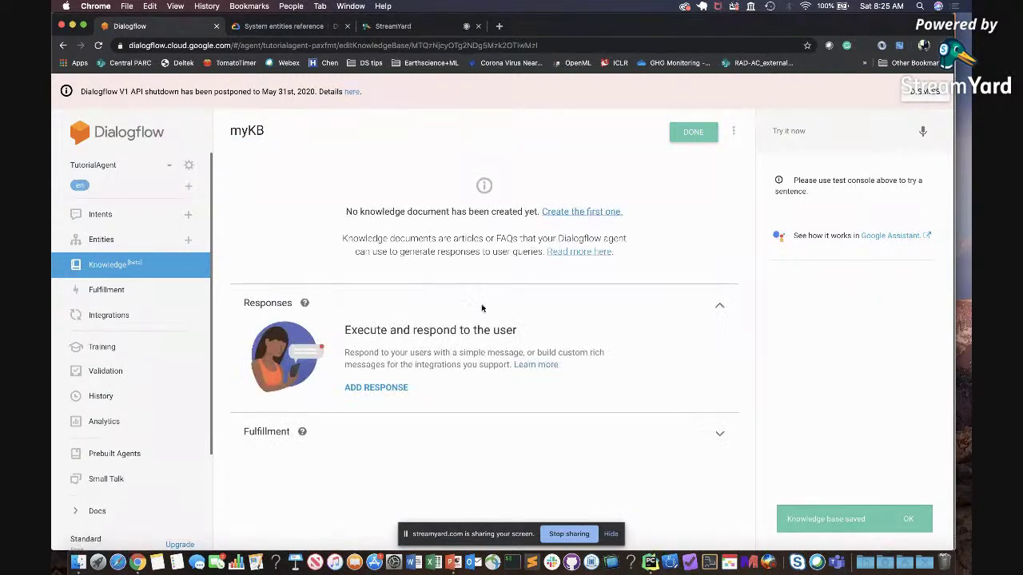
Start the first knowledge document in myKB, name it DialogflowKB and set its knowledge type to FAQ.
left_click(564, 212)
left_click(461, 187)
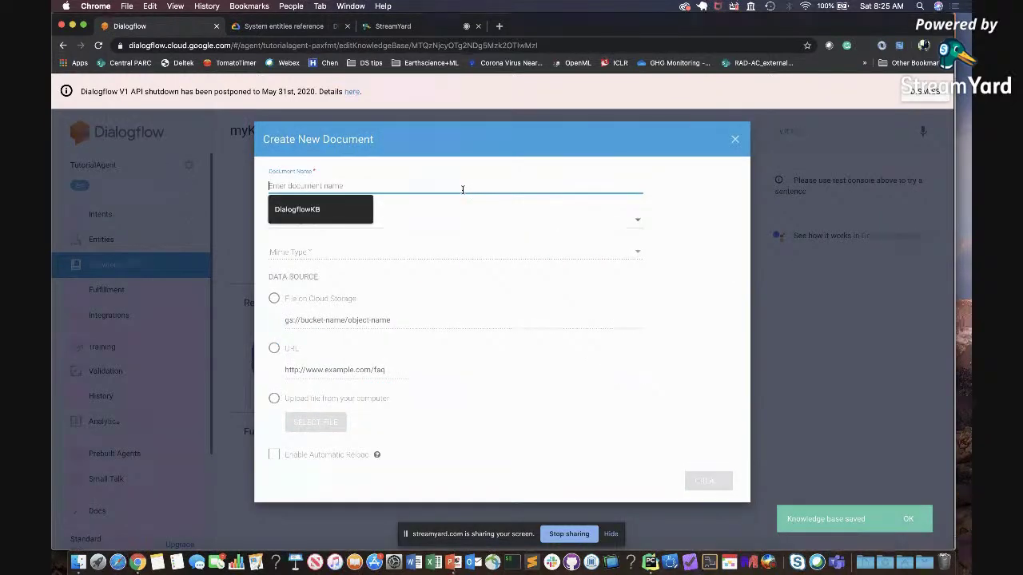
left_click(344, 210)
left_click(344, 221)
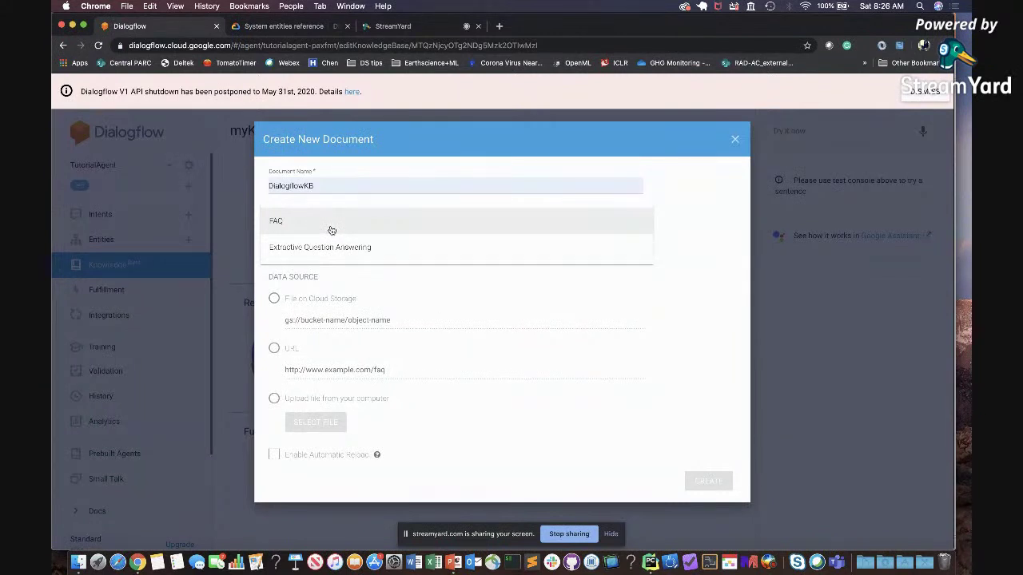
left_click(331, 231)
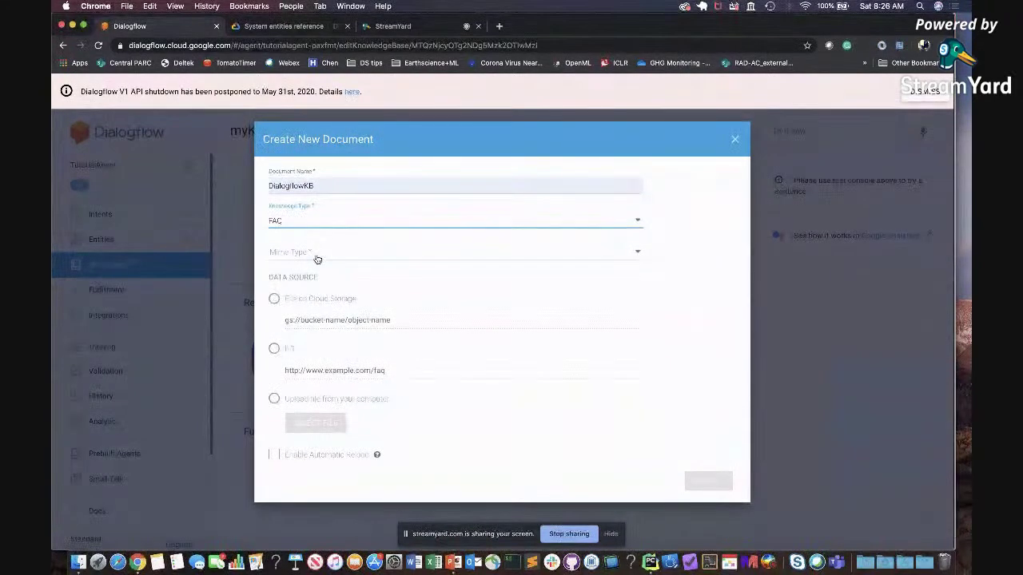
Set the document's mime type to text/html, choose URL as its data source and bring the presentation with the FAQ link into view.
left_click(314, 254)
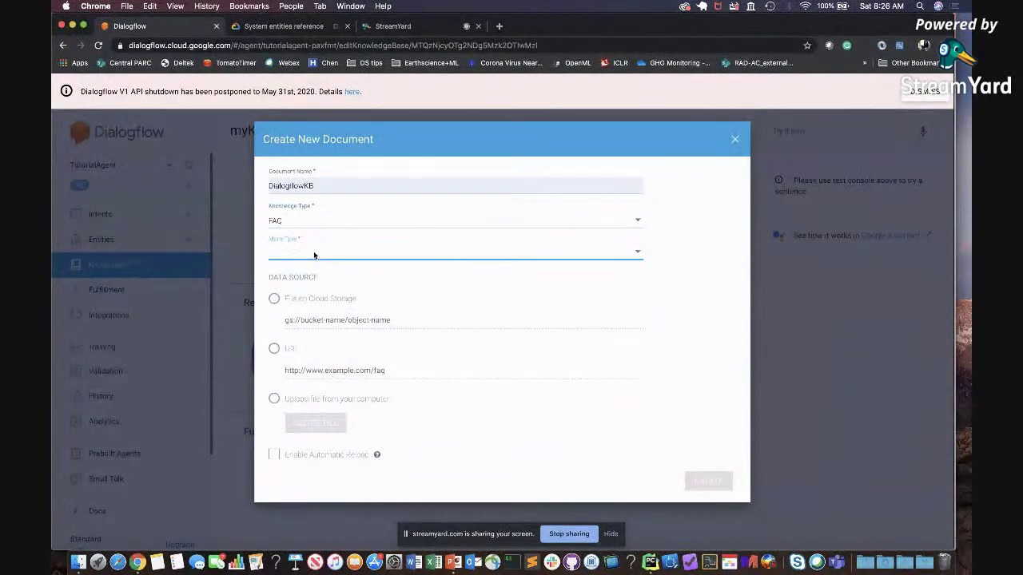
left_click(668, 265)
left_click(575, 254)
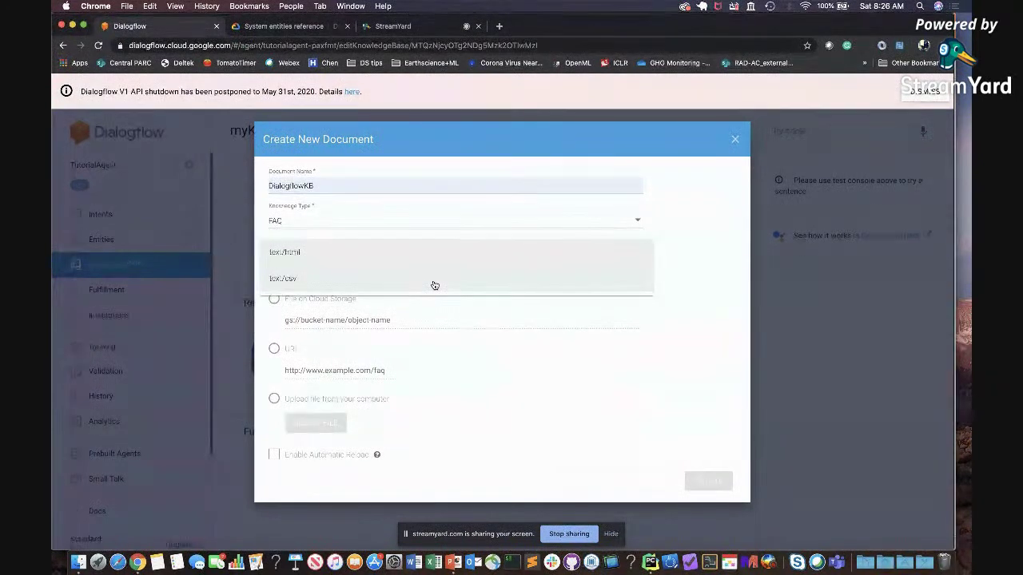
left_click(400, 252)
left_click(274, 349)
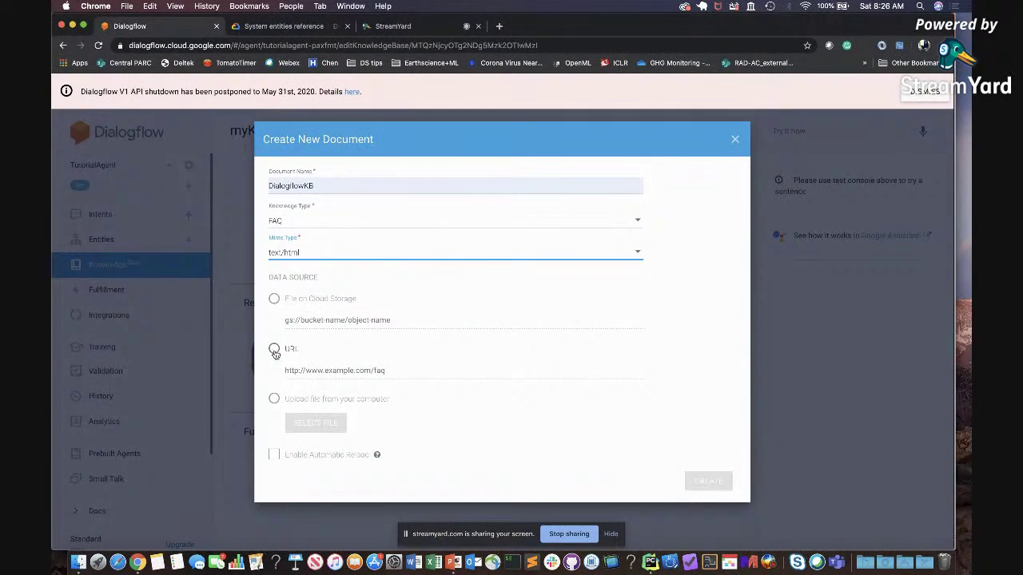
key("ctrl+Up")
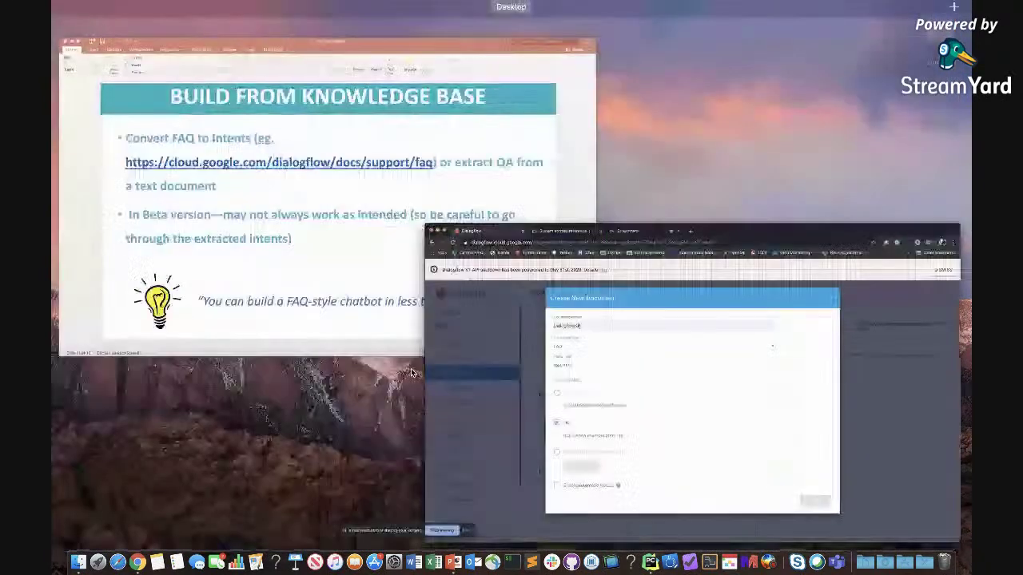
left_click(269, 231)
left_click(651, 225)
left_click_drag(680, 227, 164, 225)
key("super+c")
Switch to Chrome, open the copied Dialogflow FAQ link in a separate tab and look through its questions and answers.
key("ctrl+Up")
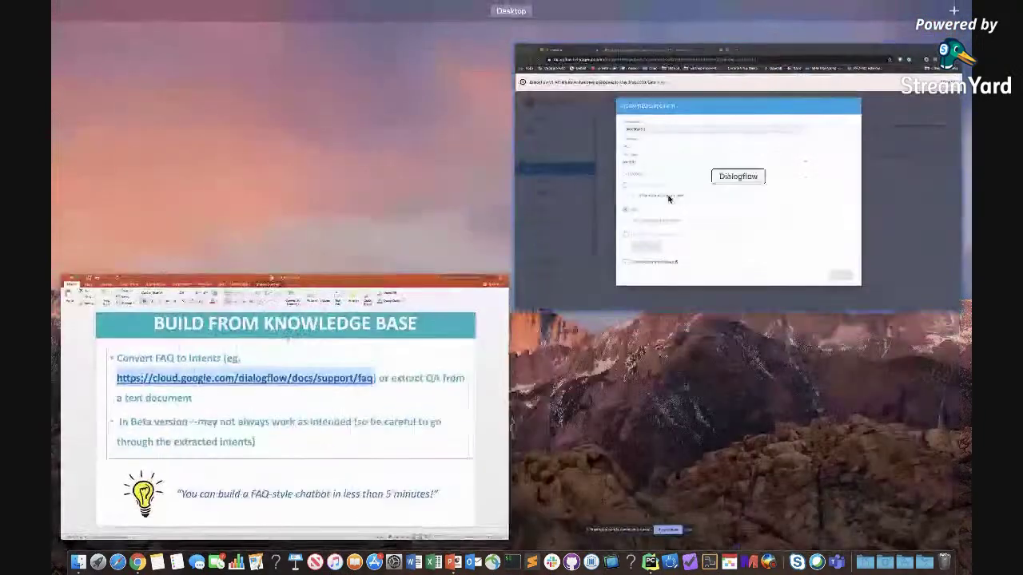
left_click(657, 198)
left_click(499, 26)
key("super+v")
key("Return")
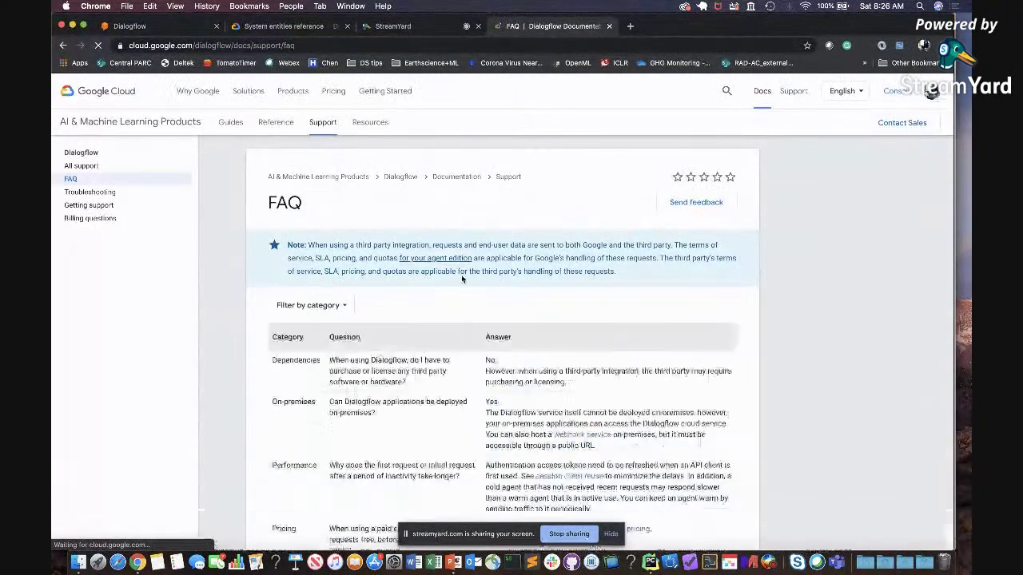
scroll(448, 319, "down", 3)
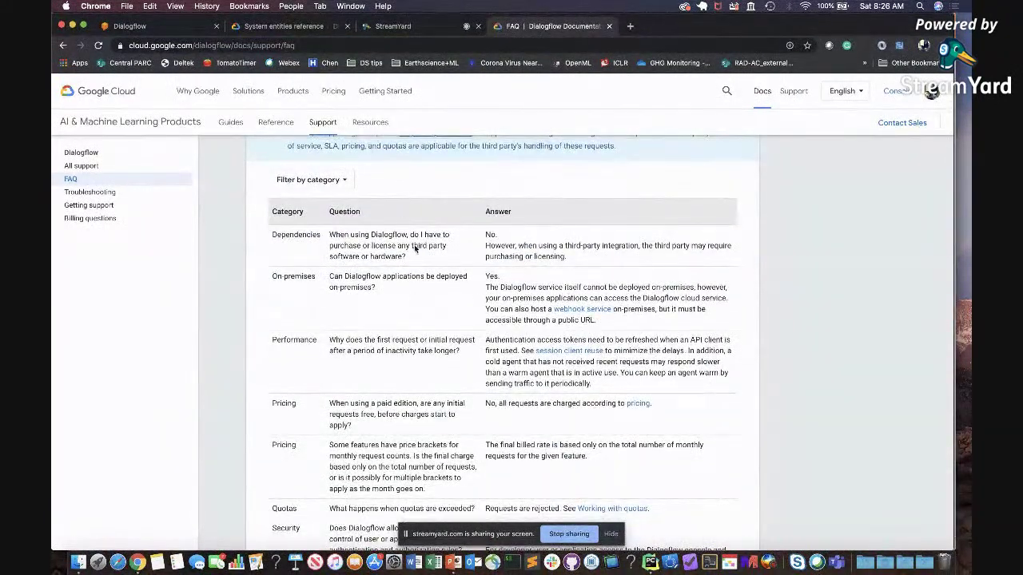
scroll(415, 367, "down", 5)
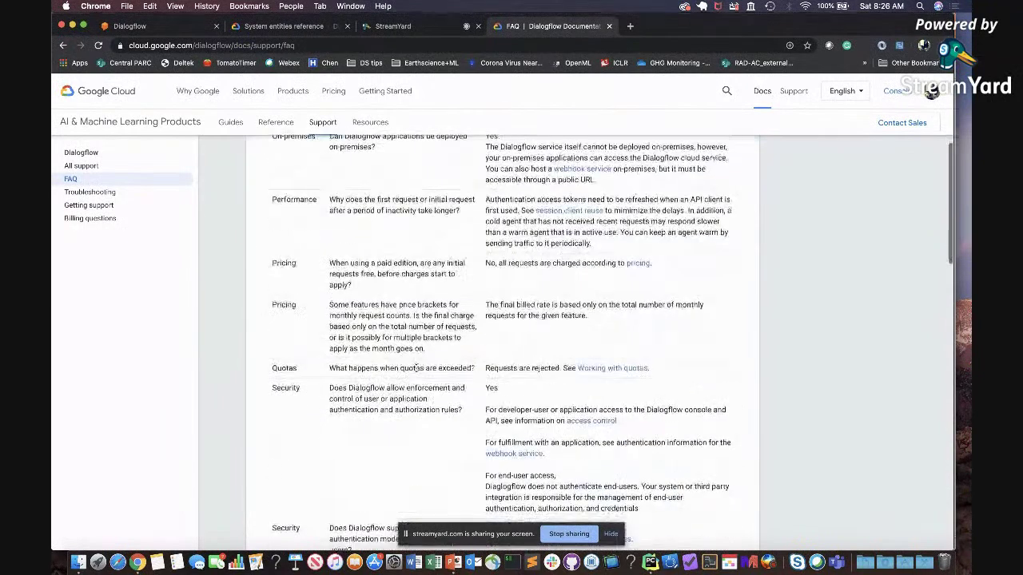
scroll(424, 424, "down", 3)
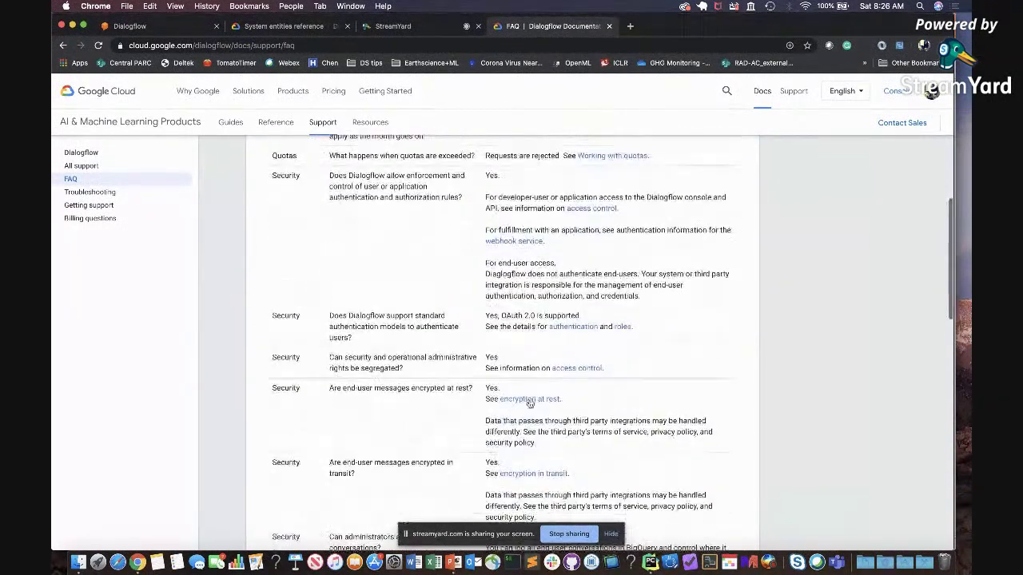
scroll(483, 411, "down", 2)
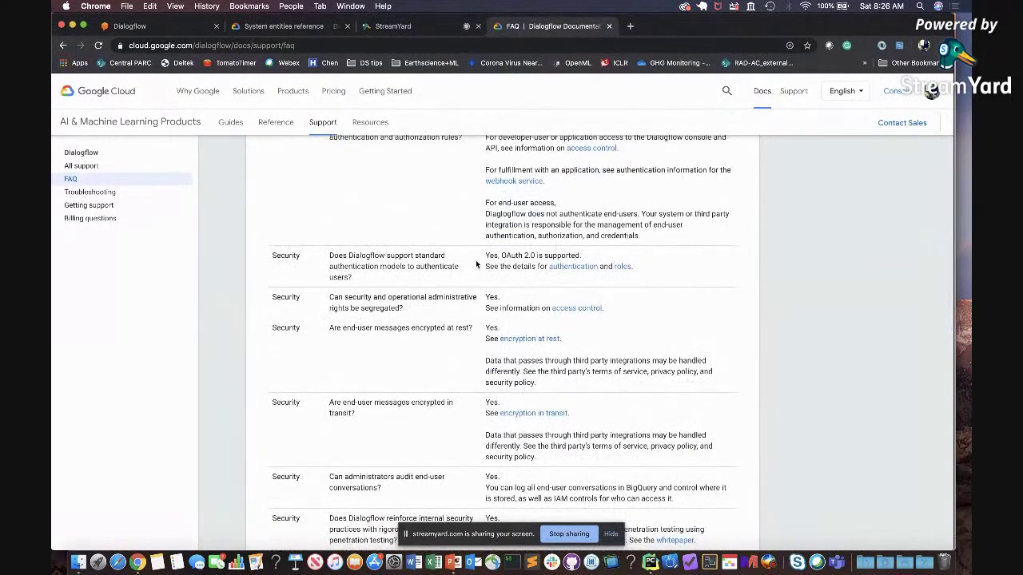
left_click(487, 47)
key("super+c")
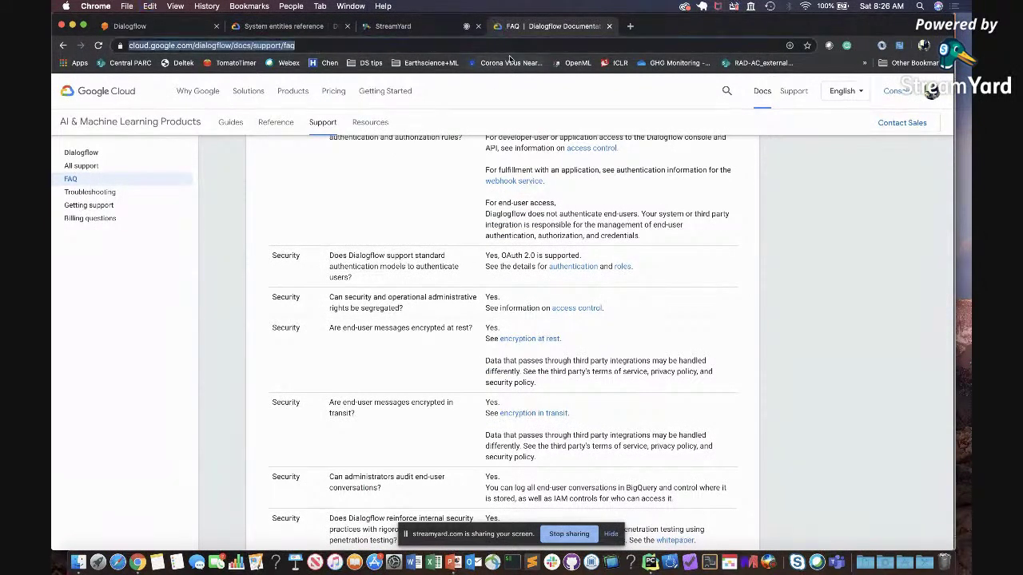
key("ctrl+Up")
left_click(589, 289)
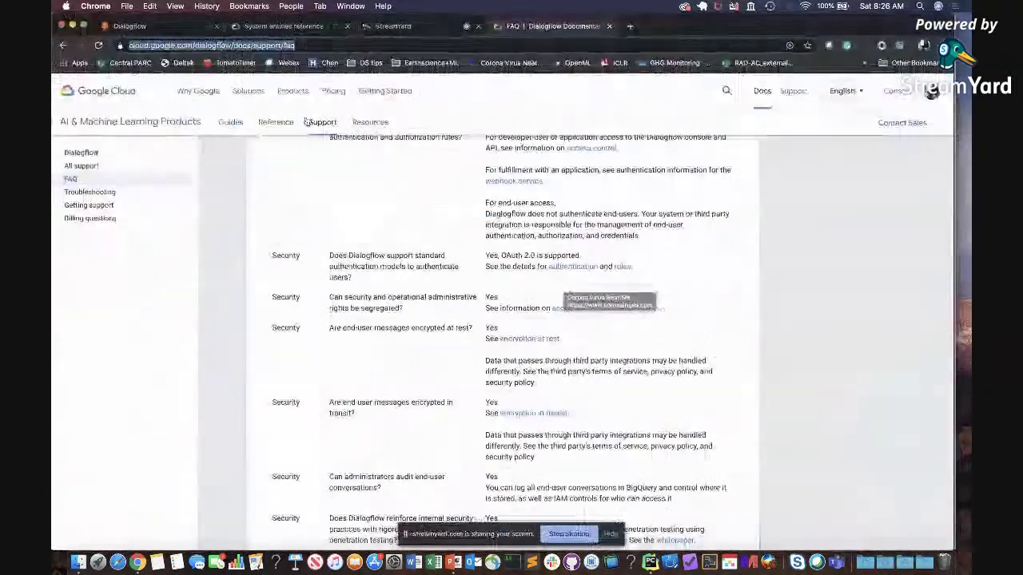
left_click(179, 30)
left_click(323, 370)
key("super+v")
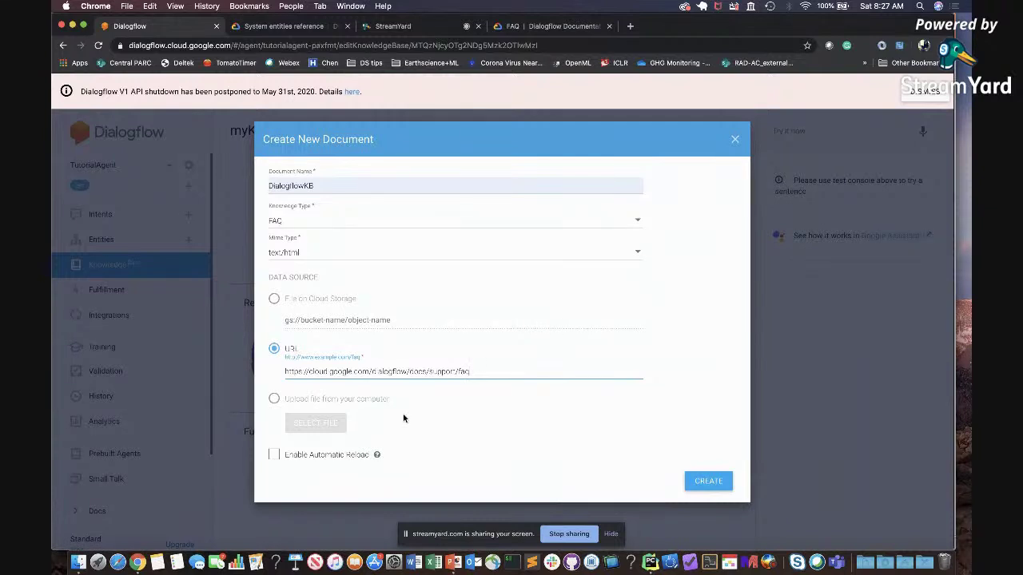
left_click(272, 460)
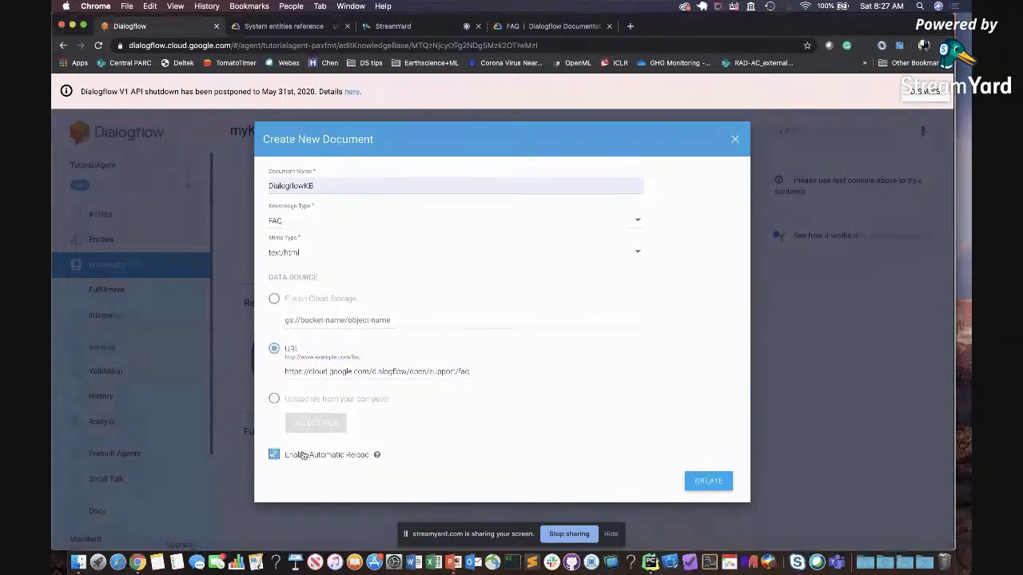
left_click(707, 481)
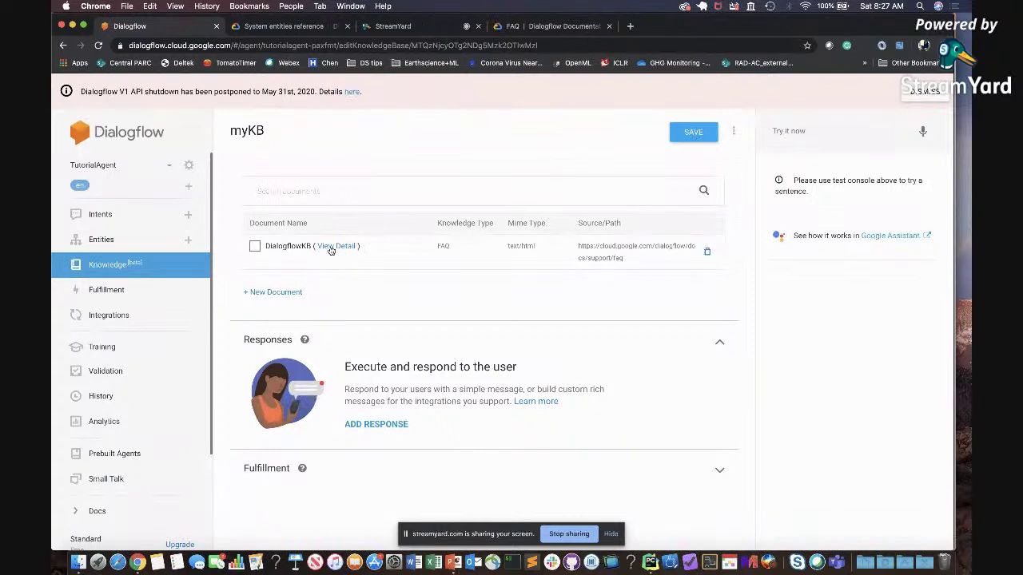
Open the details of the DialogflowKB document and look through the extracted question and answer pairs.
left_click(330, 249)
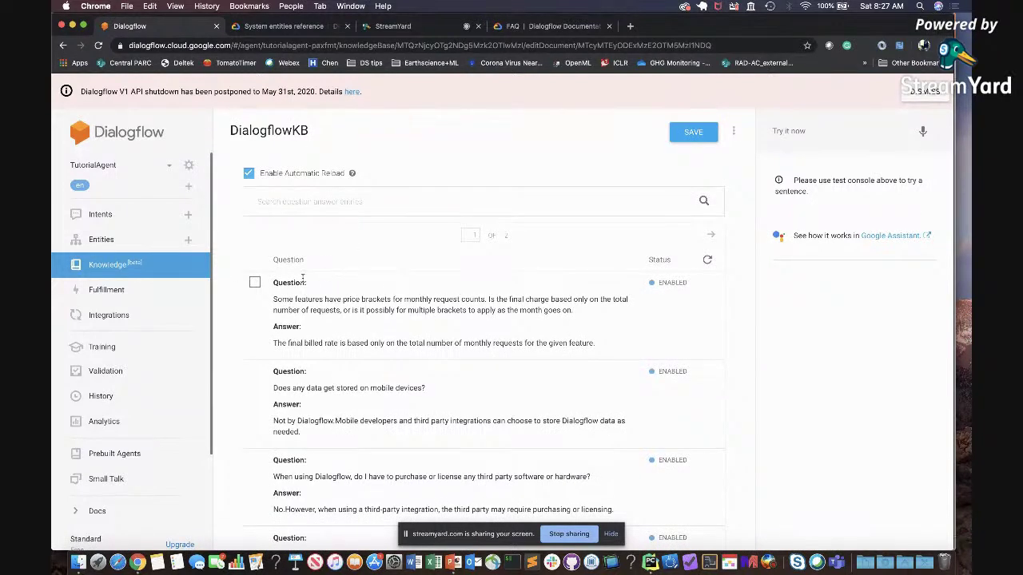
scroll(335, 346, "down", 2)
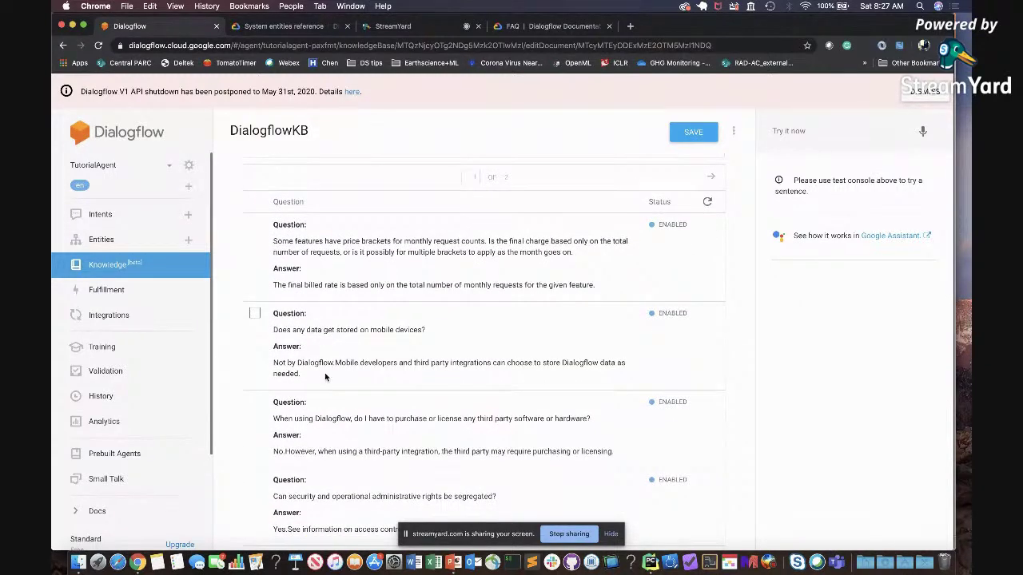
scroll(324, 377, "down", 10)
scroll(324, 377, "down", 5)
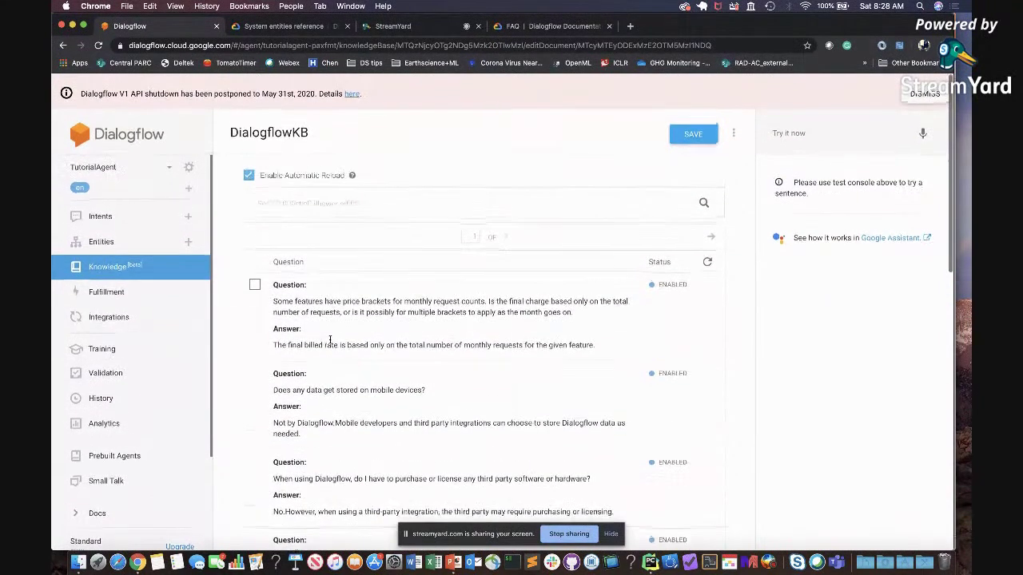
scroll(269, 371, "down", 6)
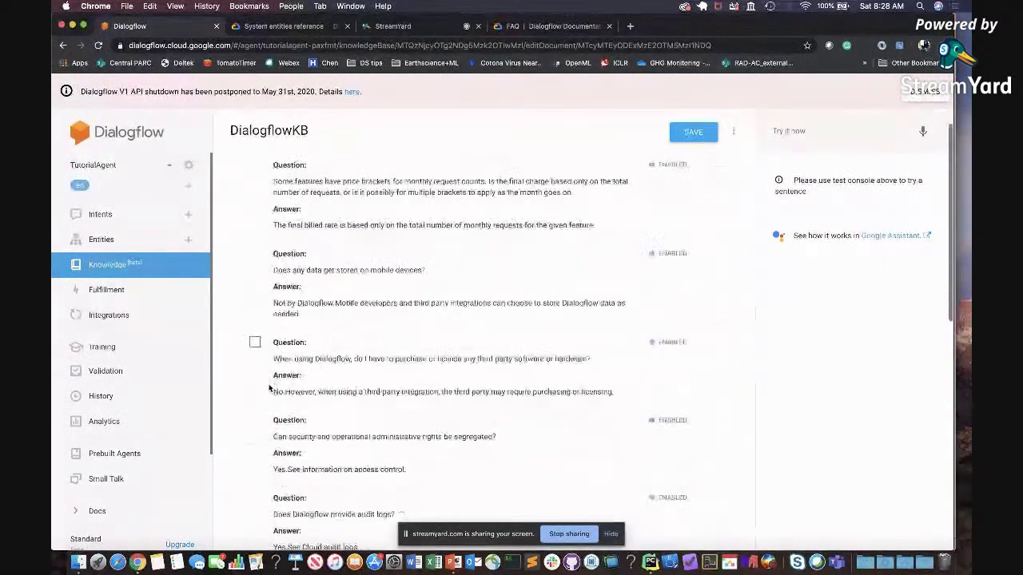
Convert the question-answer pairs on audit logs, segregated administrative rights and purchasing third party software or hardware to intents.
left_click(254, 379)
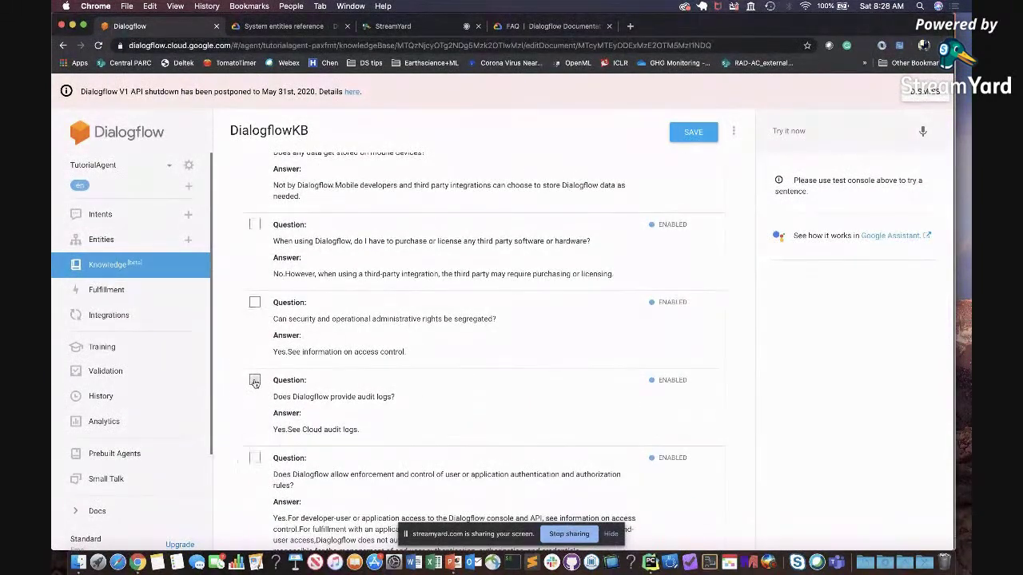
scroll(345, 424, "down", 2)
scroll(344, 425, "up", 1)
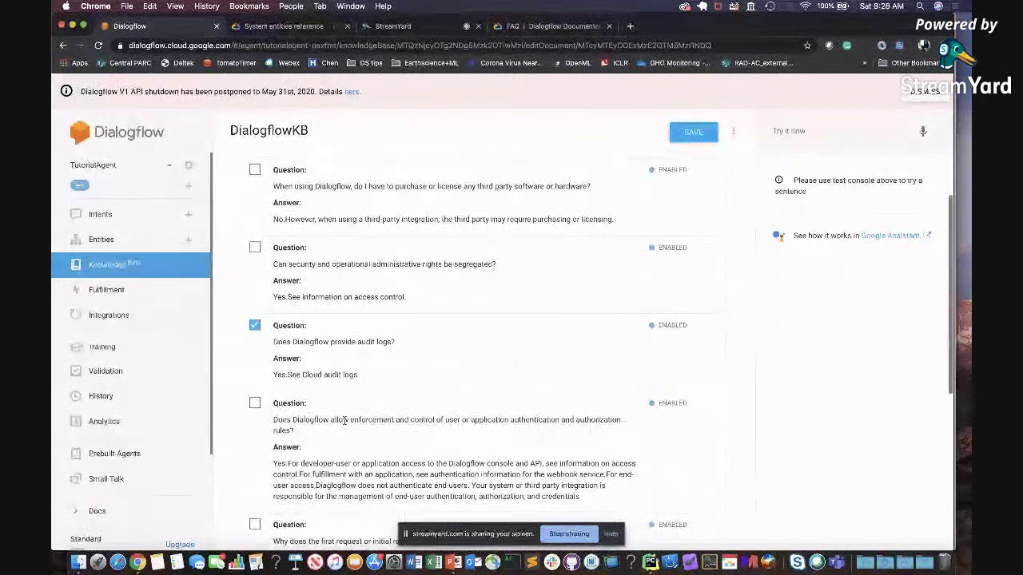
left_click(254, 249)
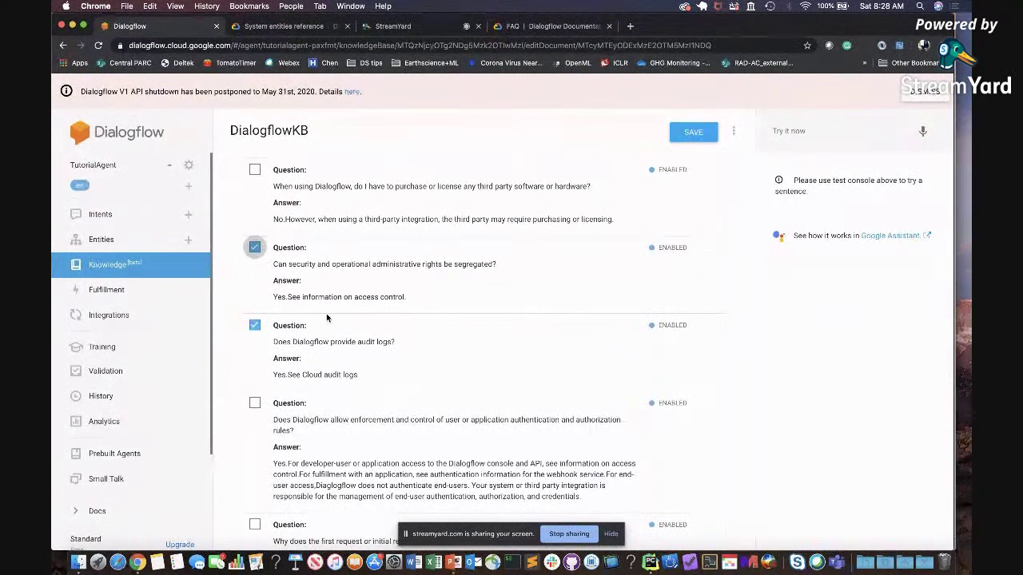
scroll(256, 212, "up", 2)
left_click(255, 209)
scroll(522, 304, "up", 5)
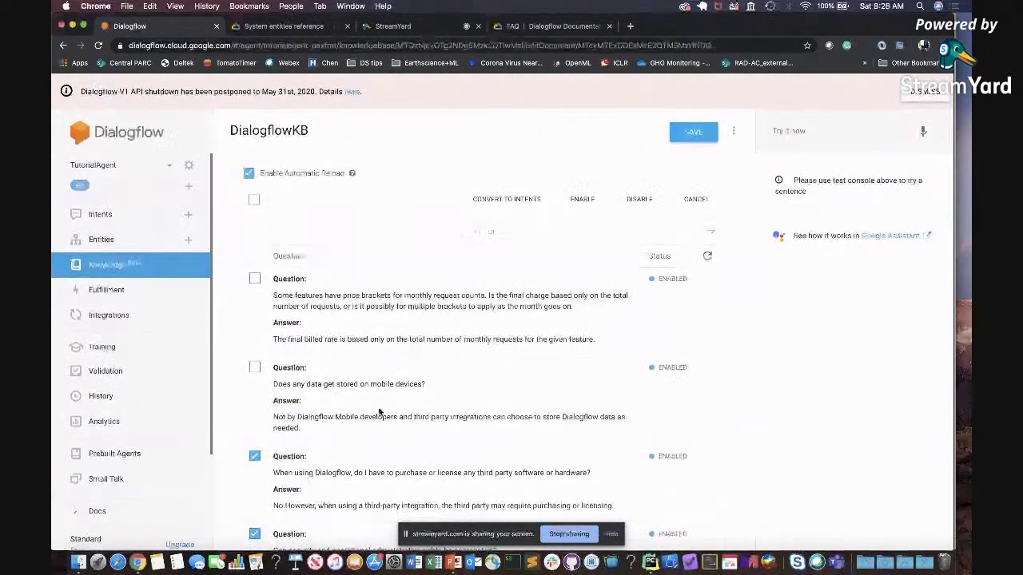
left_click(496, 201)
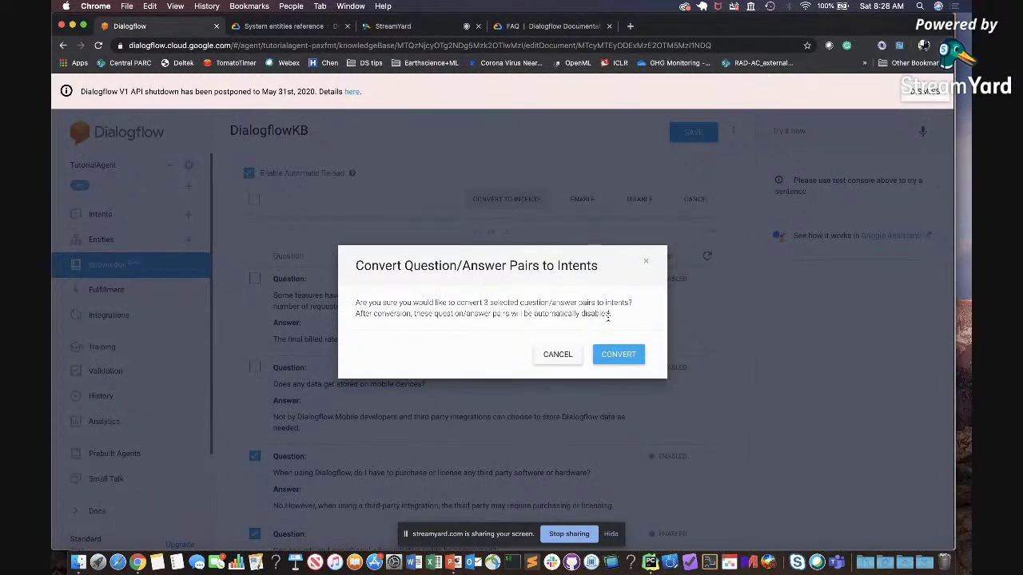
left_click(618, 354)
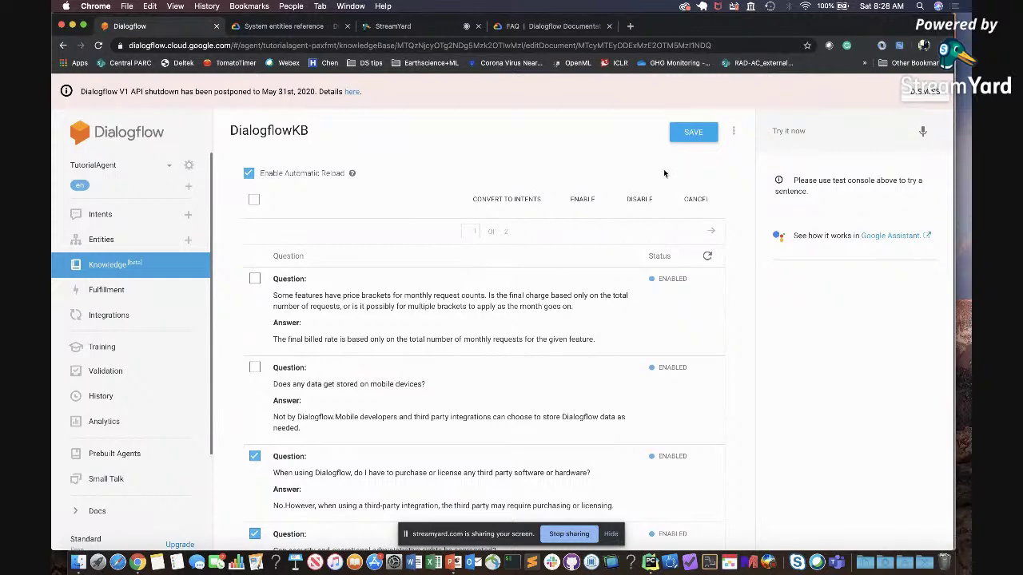
scroll(459, 398, "down", 5)
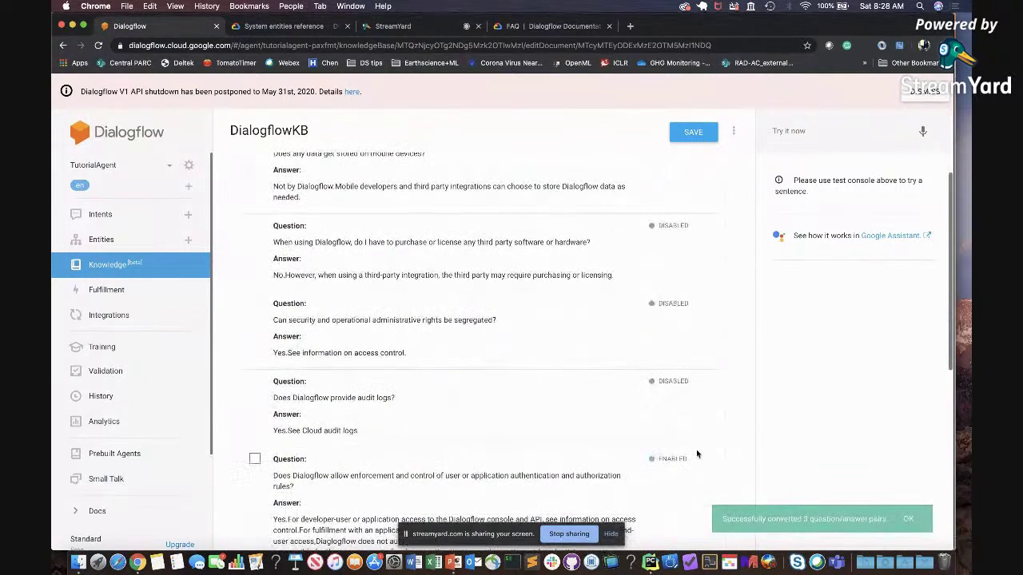
Open the converted Can_security_and_ope intent and test the agent with its training phrase "Can security and operational administrative rights be segregated?".
left_click(131, 220)
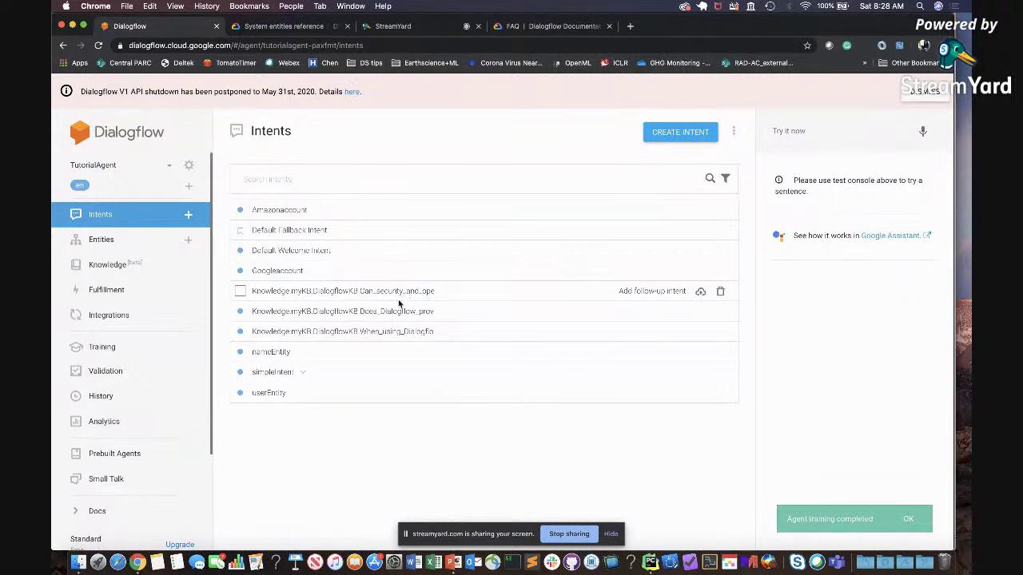
left_click(344, 292)
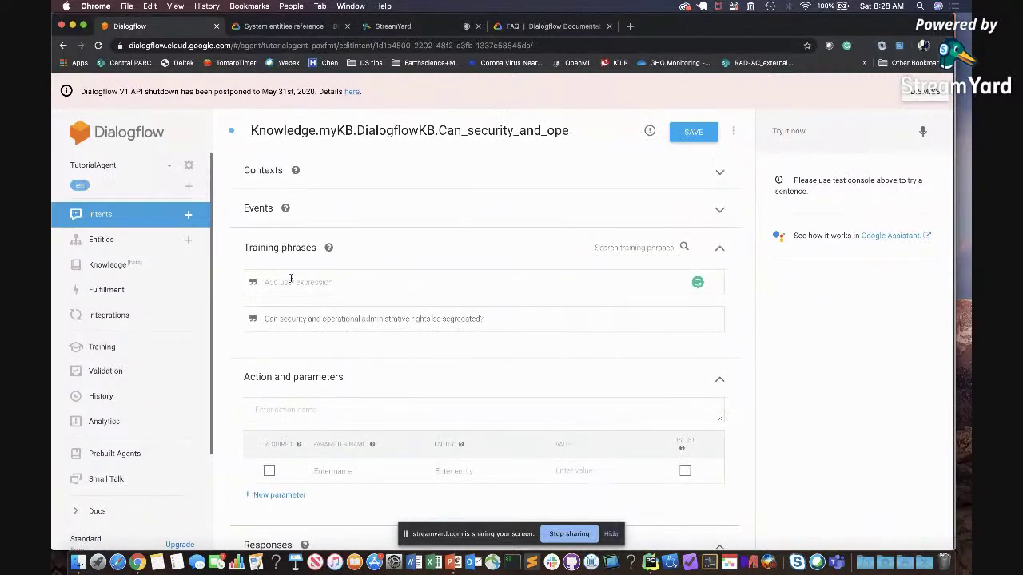
left_click_drag(484, 319, 263, 319)
key("ctrl+c")
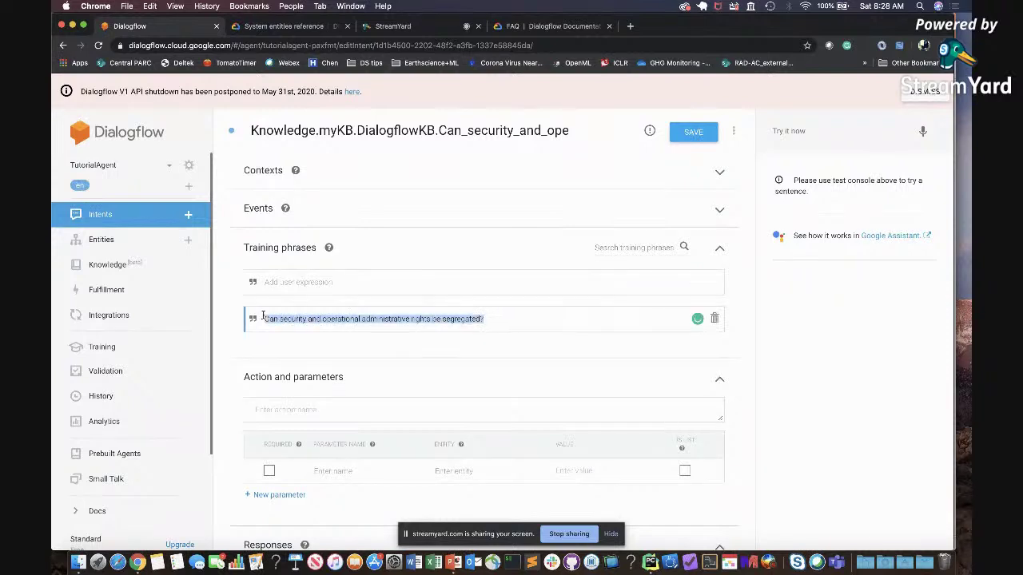
left_click(810, 130)
key("ctrl+v")
key("Return")
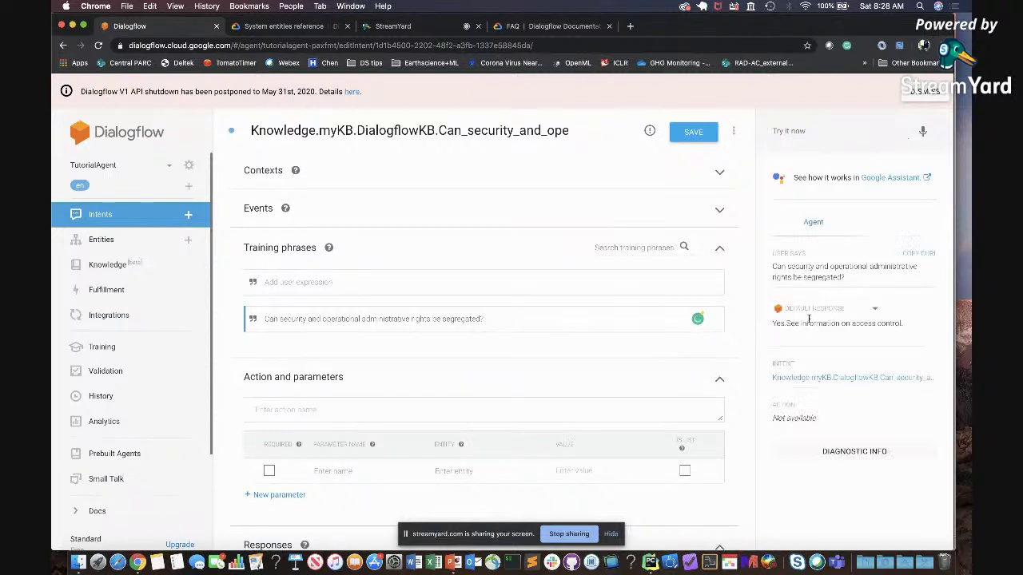
Check the Does_Dialogflow_prov intent's training phrase, return to the intents list without saving, and test the agent with "Does Dialogflow provide audit logs?".
left_click(144, 215)
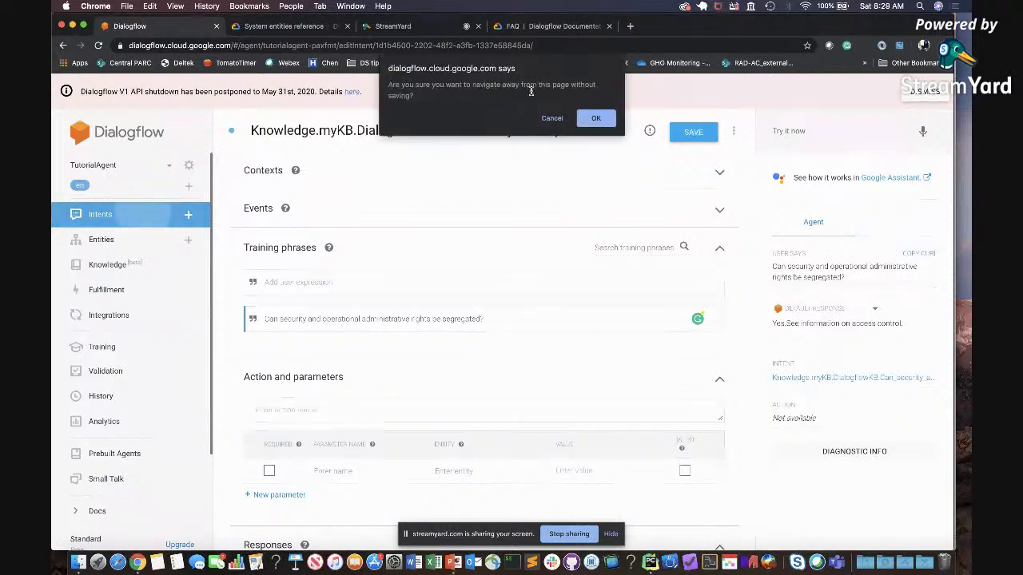
left_click(585, 120)
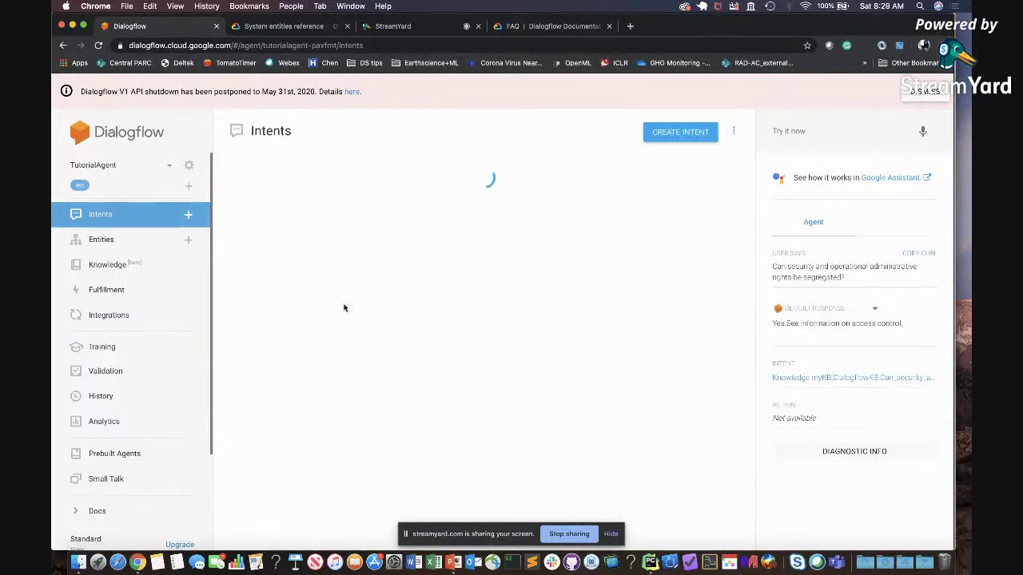
left_click(318, 312)
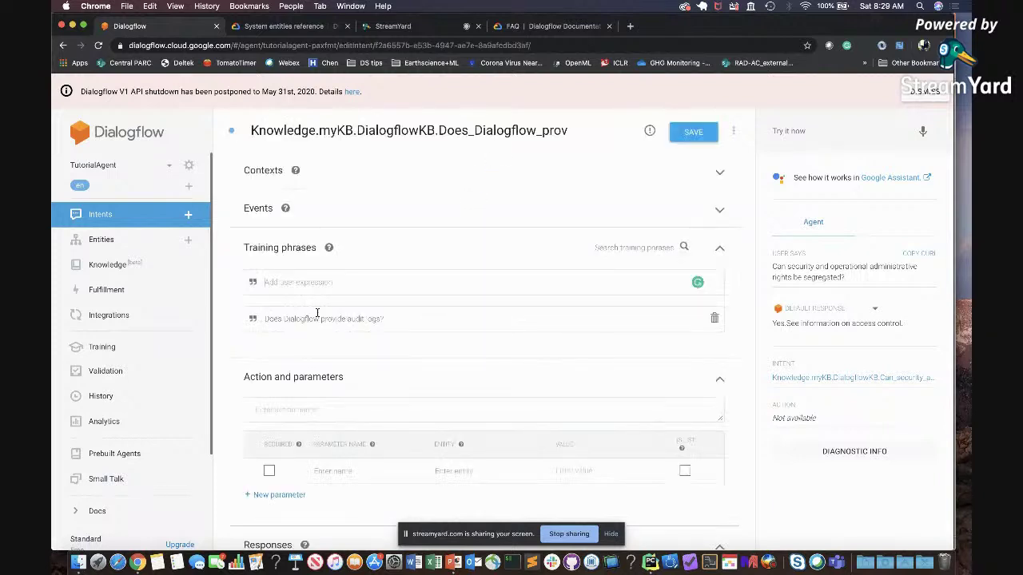
left_click(144, 214)
left_click(596, 119)
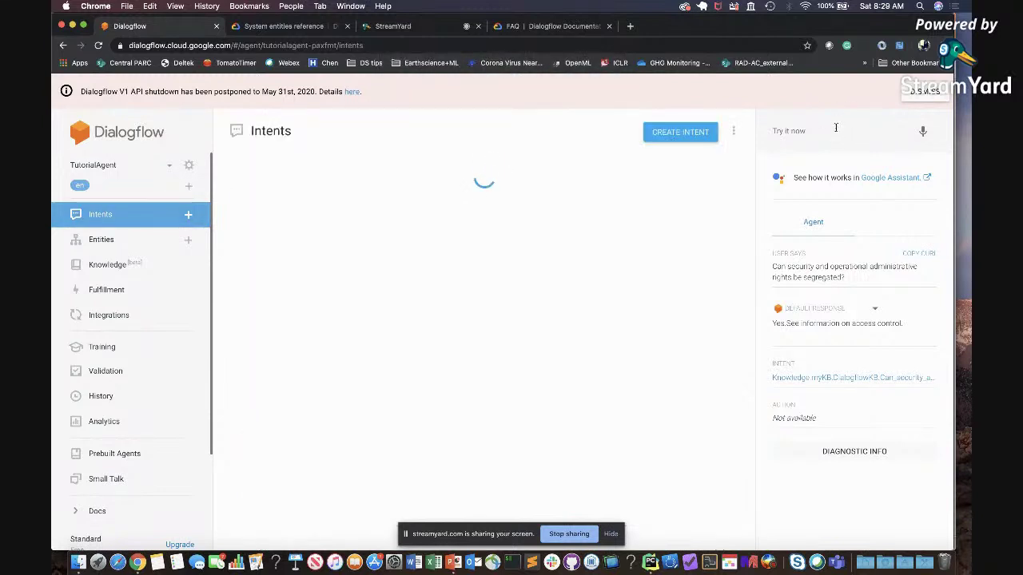
type("Does")
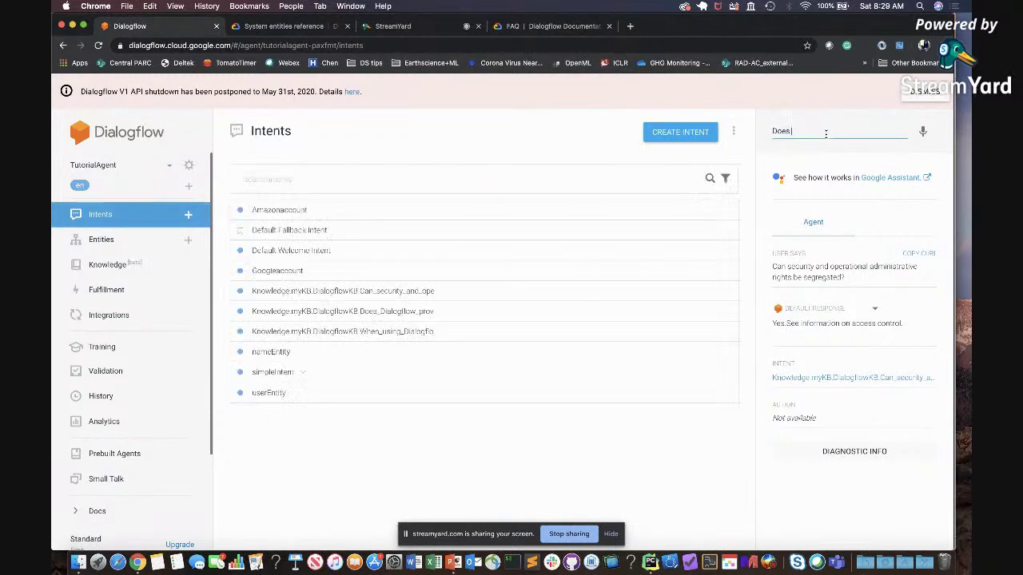
type(" Dialogflow provide audit logs?")
key("Return")
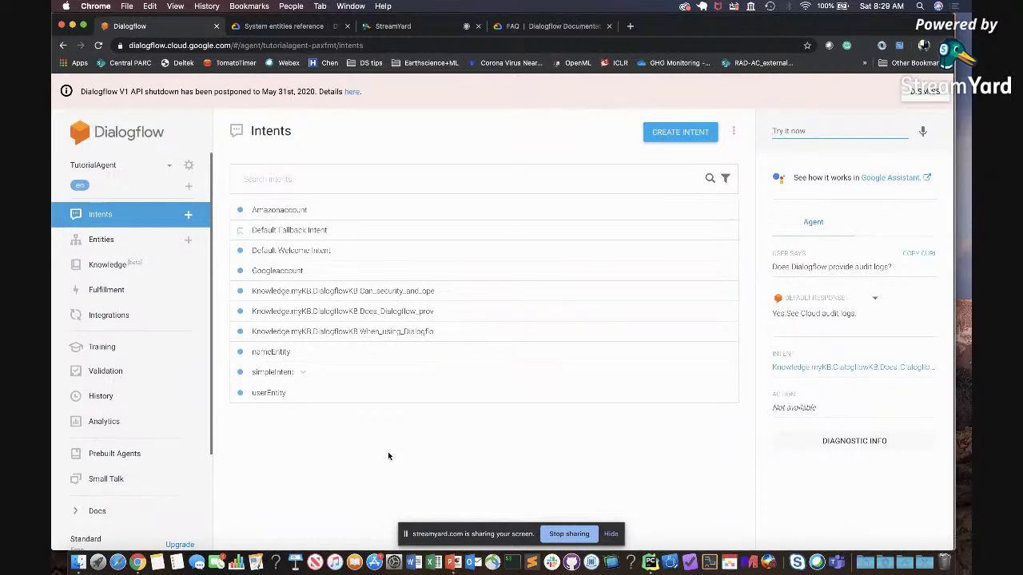
Switch back to the PowerPoint presentation and advance to the OTHER FEATURES slide.
key("ctrl+Up")
left_click(397, 234)
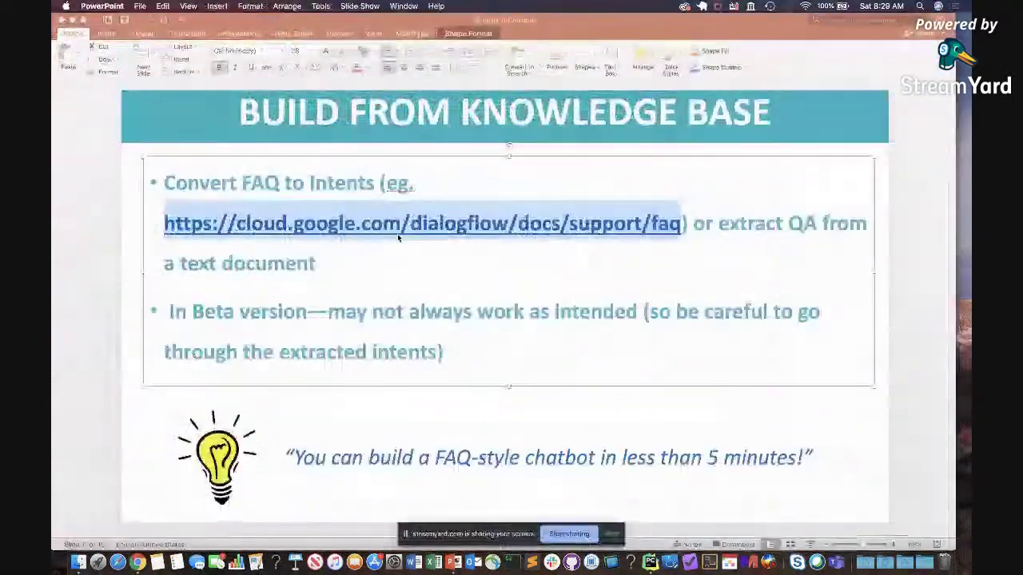
left_click(140, 435)
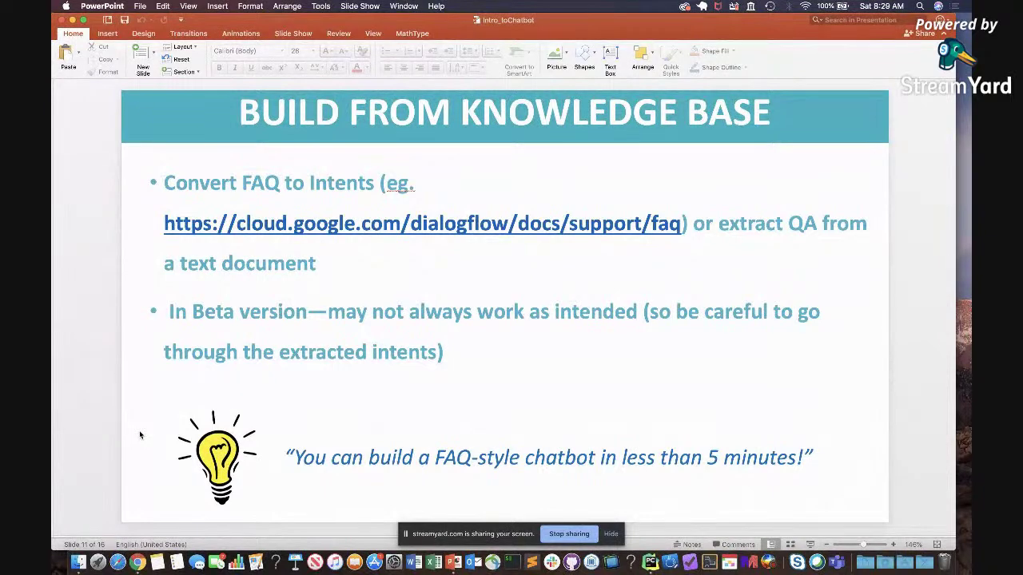
key("Page_Down")
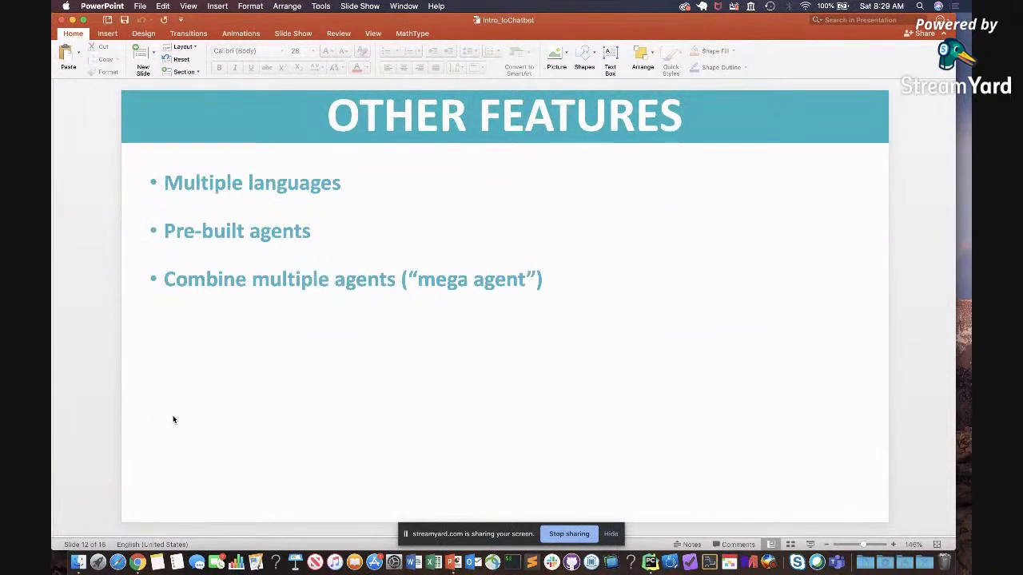
Switch from the PowerPoint presentation back to the Dialogflow console in Chrome.
key("ctrl+Up")
left_click(260, 452)
key("ctrl+Up")
left_click(660, 231)
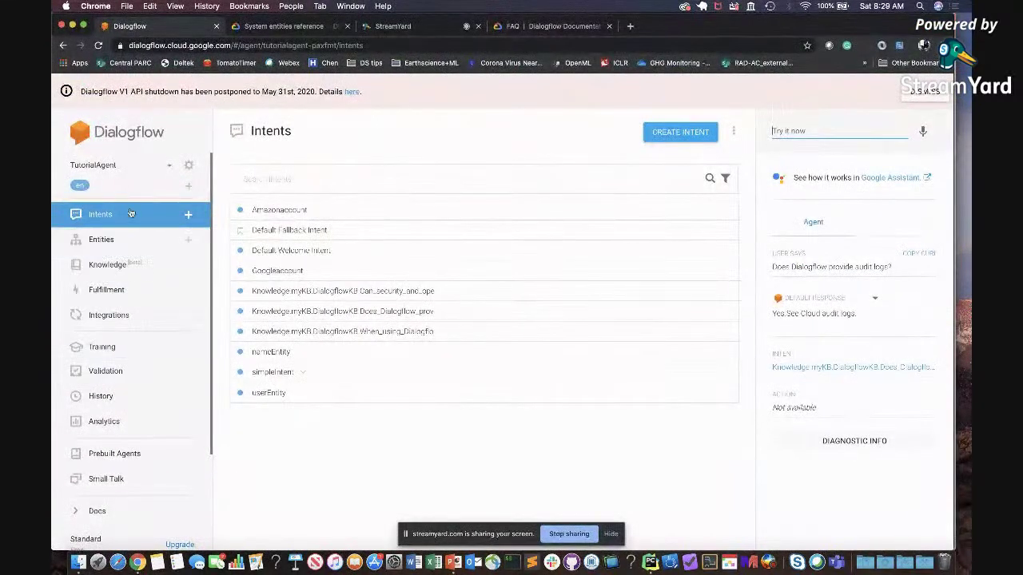
Add Spanish (es) as an additional language in TutorialAgent's settings and save the agent.
left_click(188, 166)
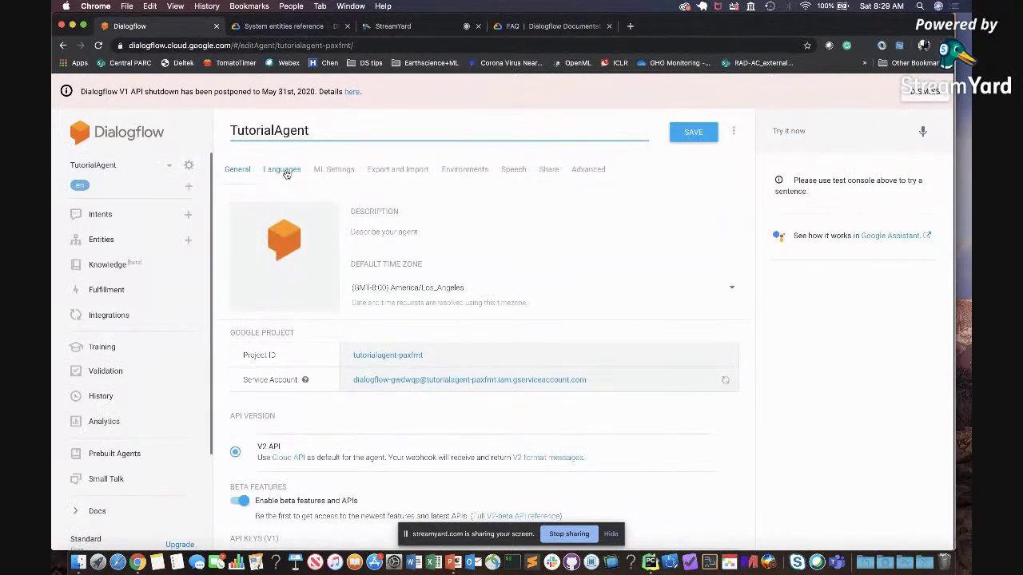
left_click(283, 171)
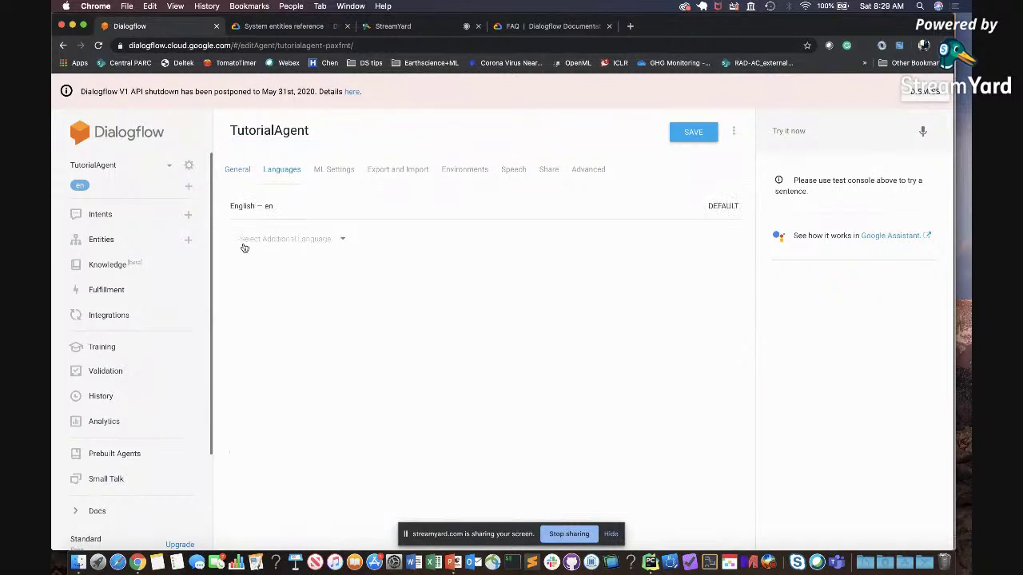
left_click(342, 243)
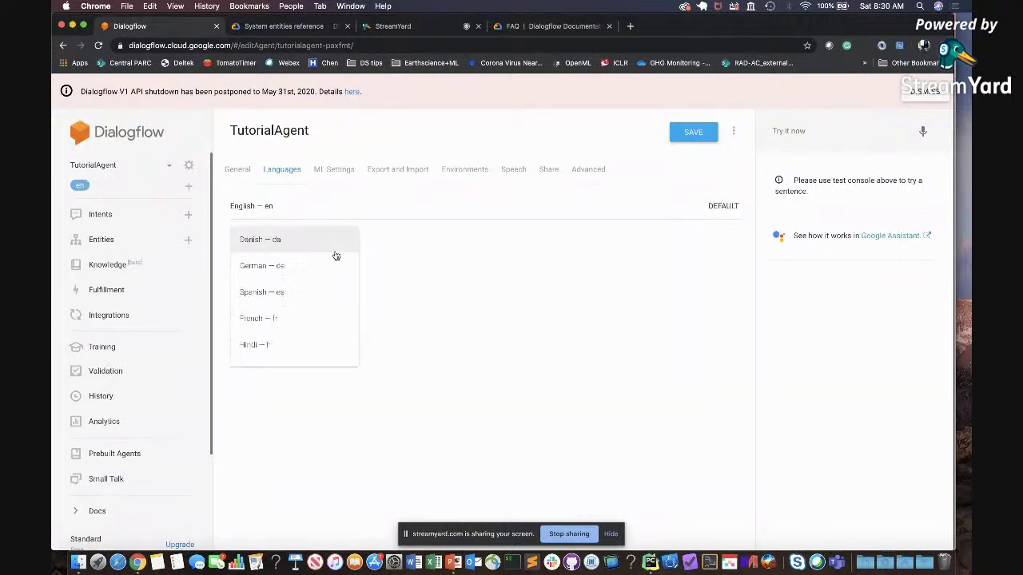
left_click(309, 293)
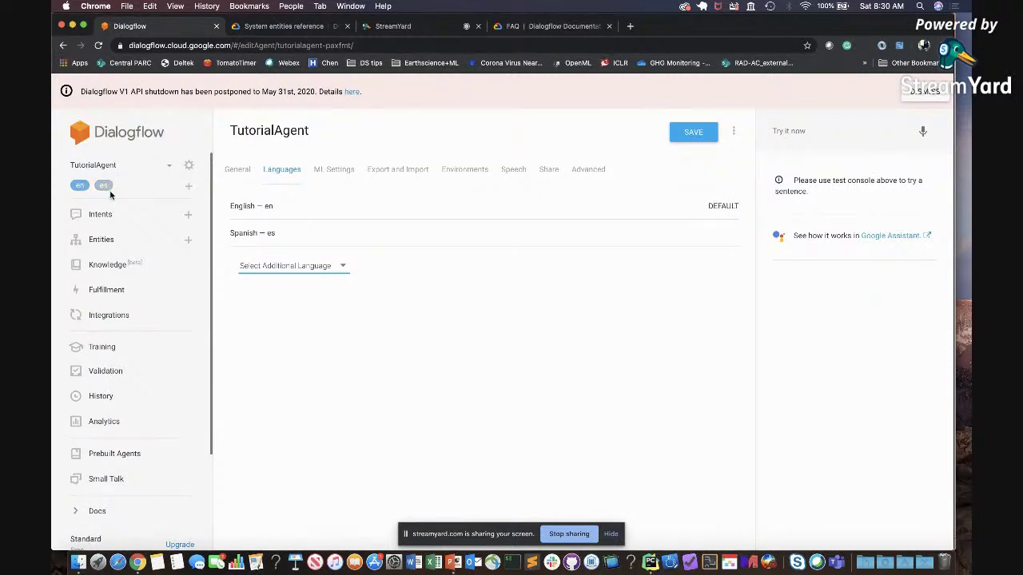
left_click(702, 137)
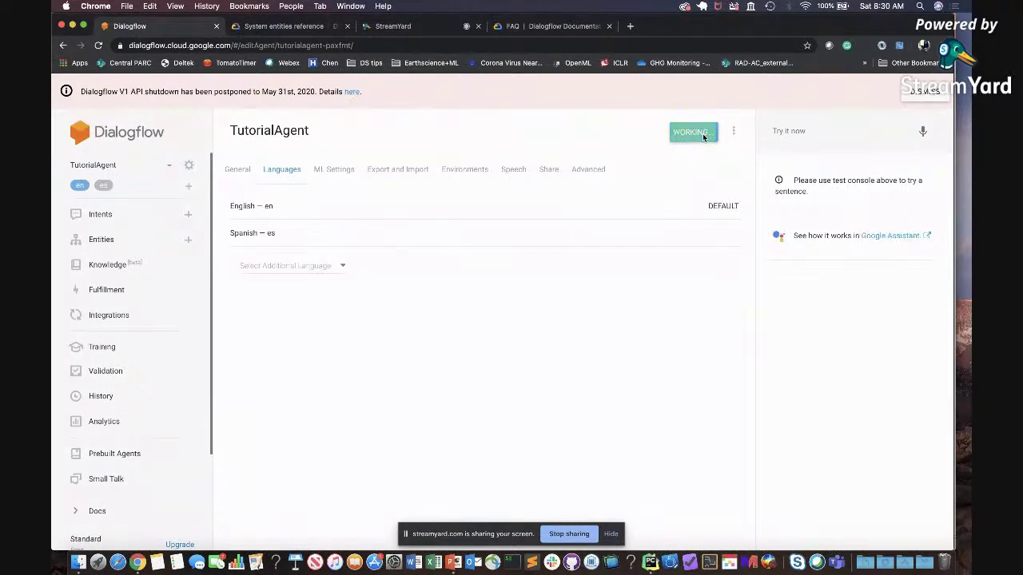
Switch the intents list to the Spanish version and examine the nameEntity intent's training phrases, parameters and responses.
left_click(103, 217)
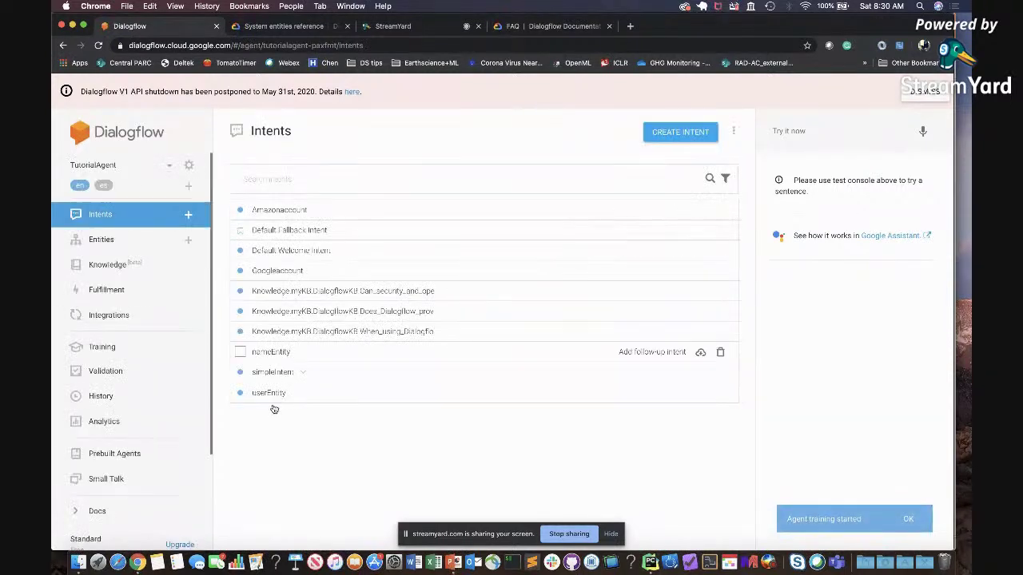
left_click(103, 186)
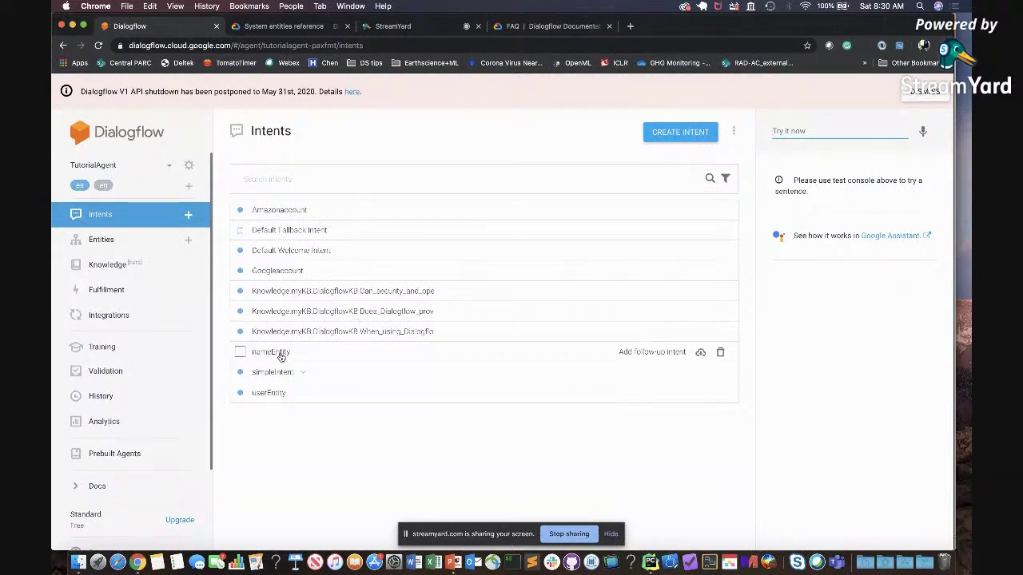
left_click(279, 354)
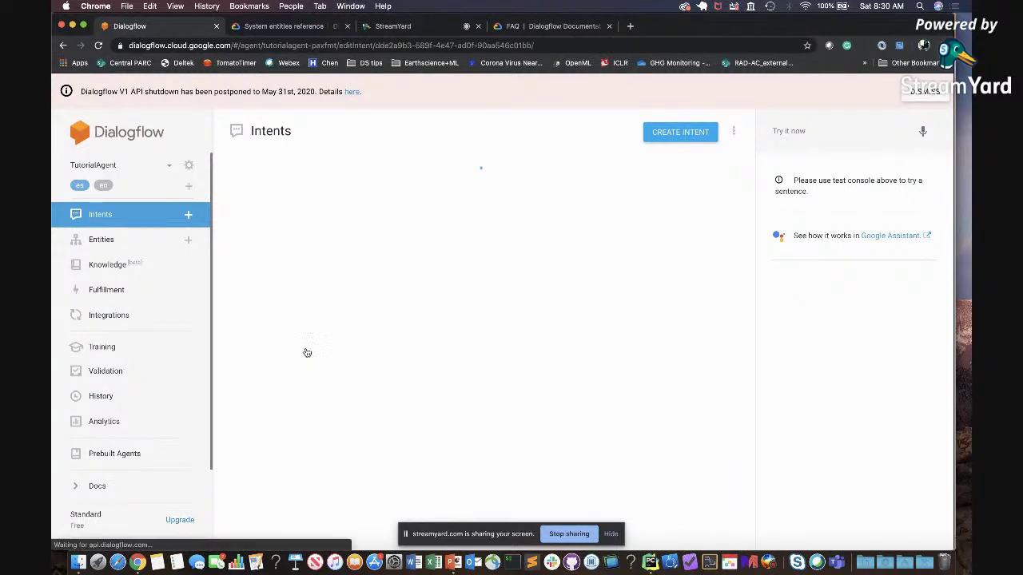
scroll(325, 355, "down", 3)
scroll(326, 354, "up", 3)
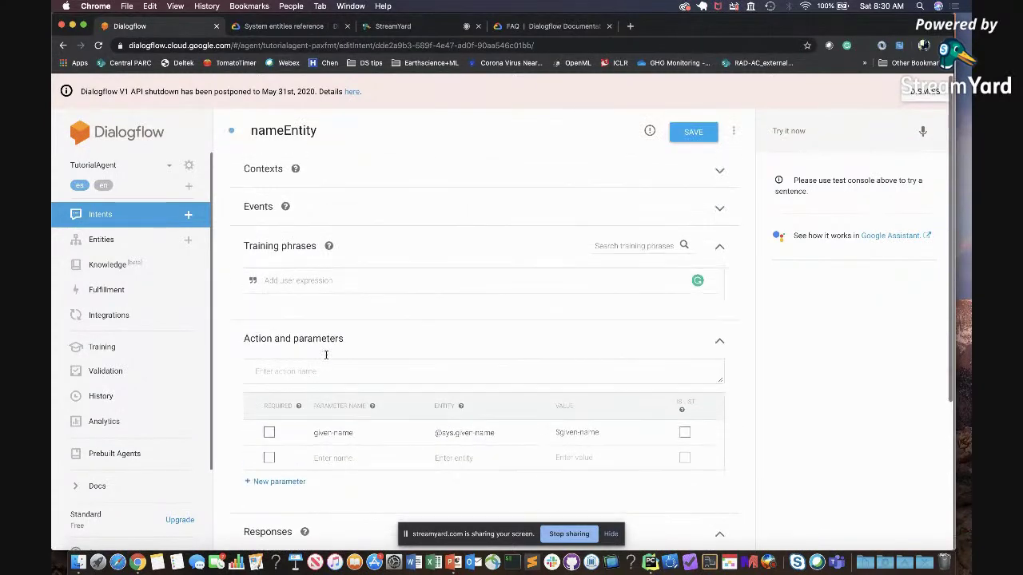
scroll(322, 280, "down", 5)
scroll(322, 312, "down", 1)
scroll(319, 310, "up", 5)
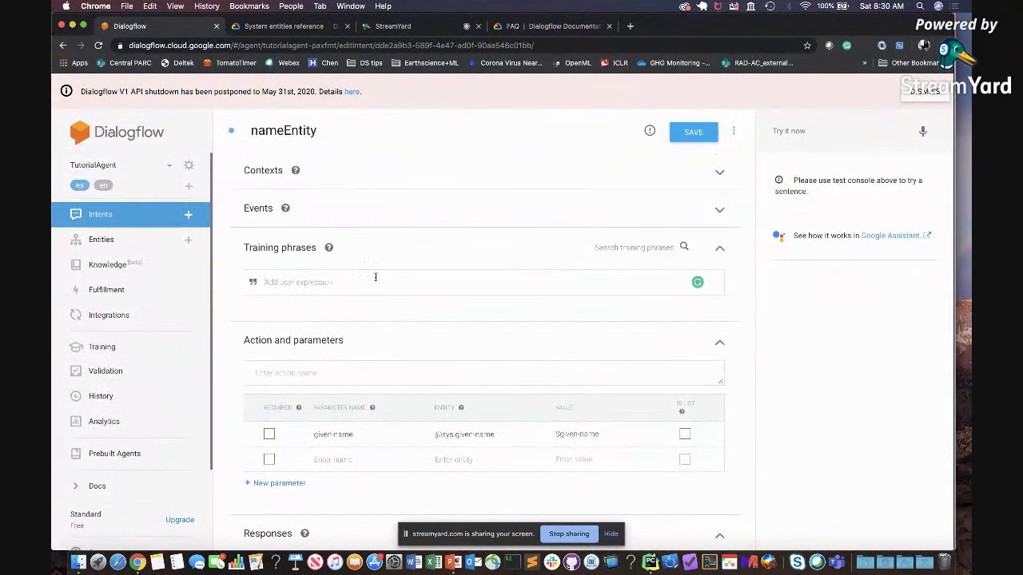
scroll(375, 277, "down", 3)
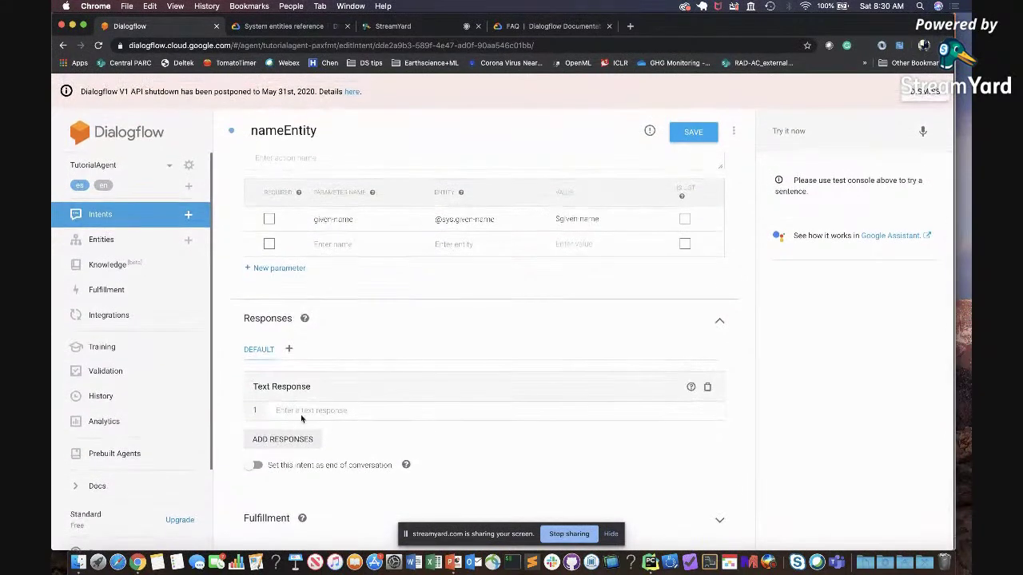
Open the Default Welcome Intent in the Spanish version and review its training phrases and text responses.
left_click(98, 216)
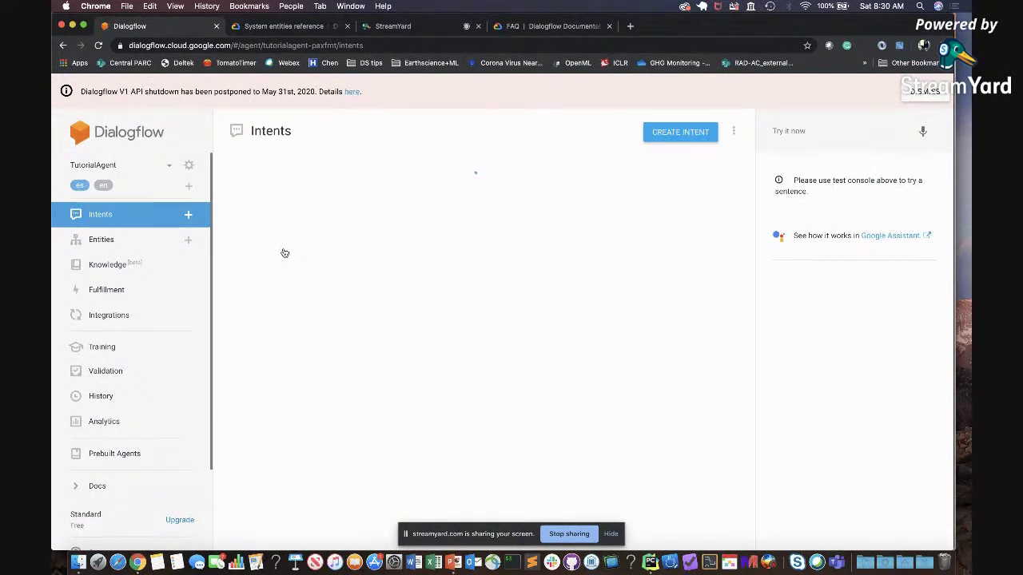
scroll(299, 348, "down", 2)
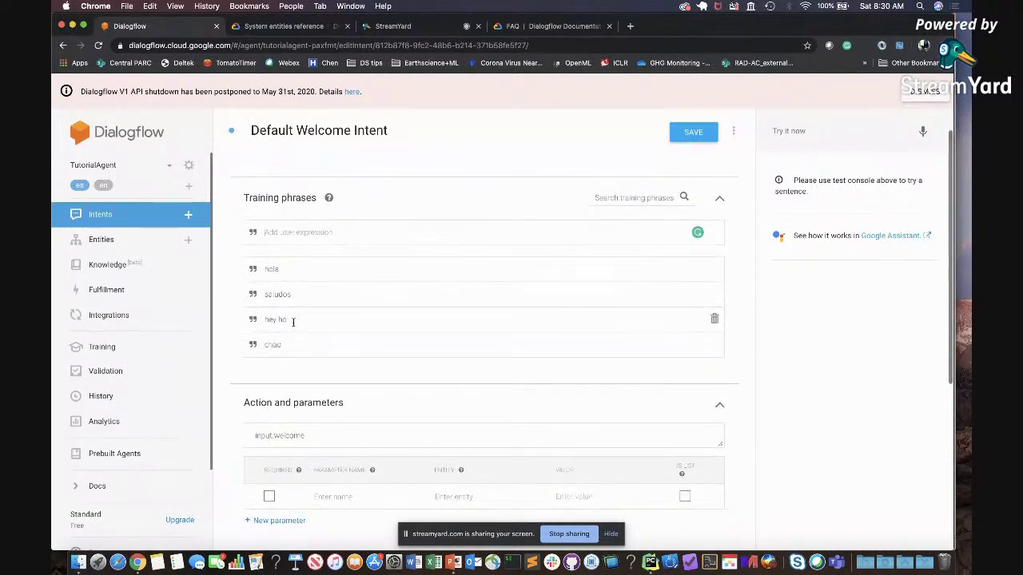
scroll(299, 348, "down", 3)
scroll(297, 321, "down", 4)
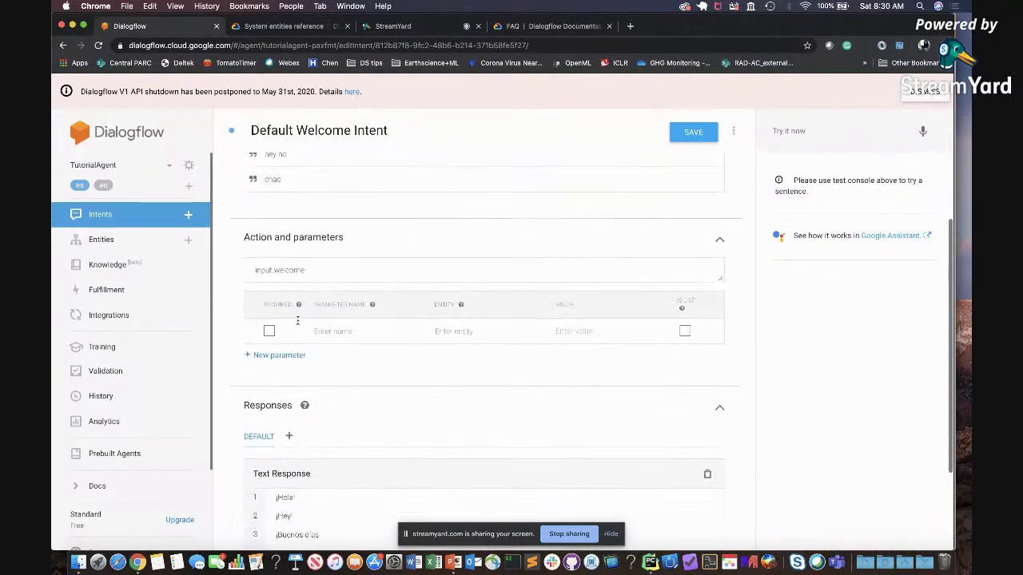
Test the Spanish agent with "Hola" and compare the reply with the Default Welcome Intent's responses and training phrases.
left_click(821, 126)
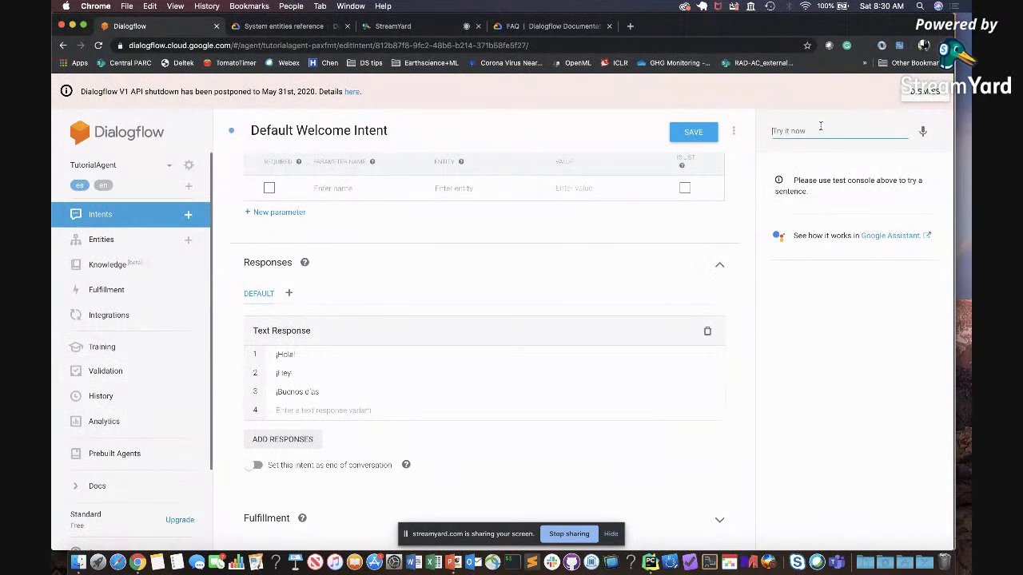
type("hola")
key("Return")
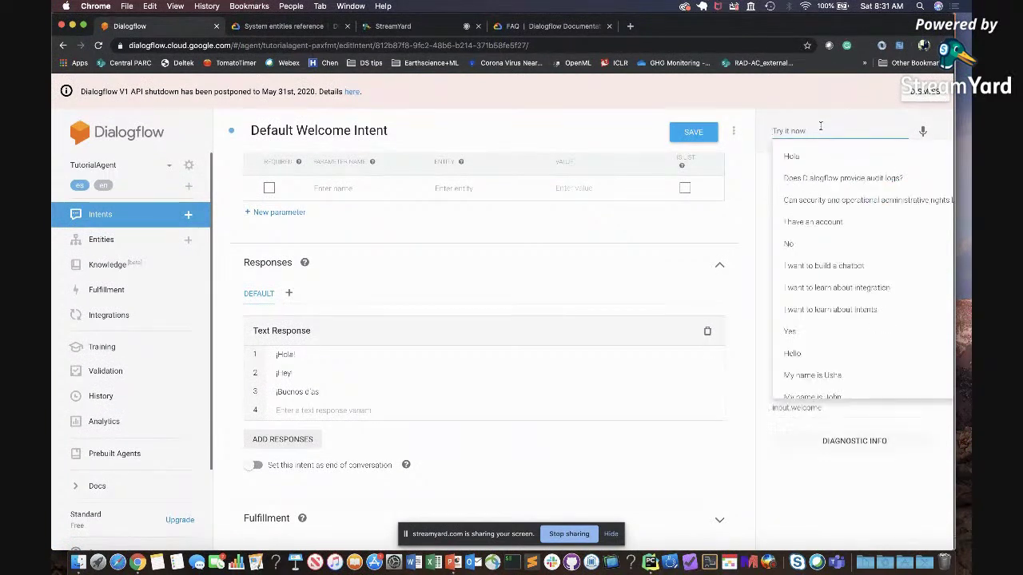
left_click(761, 222)
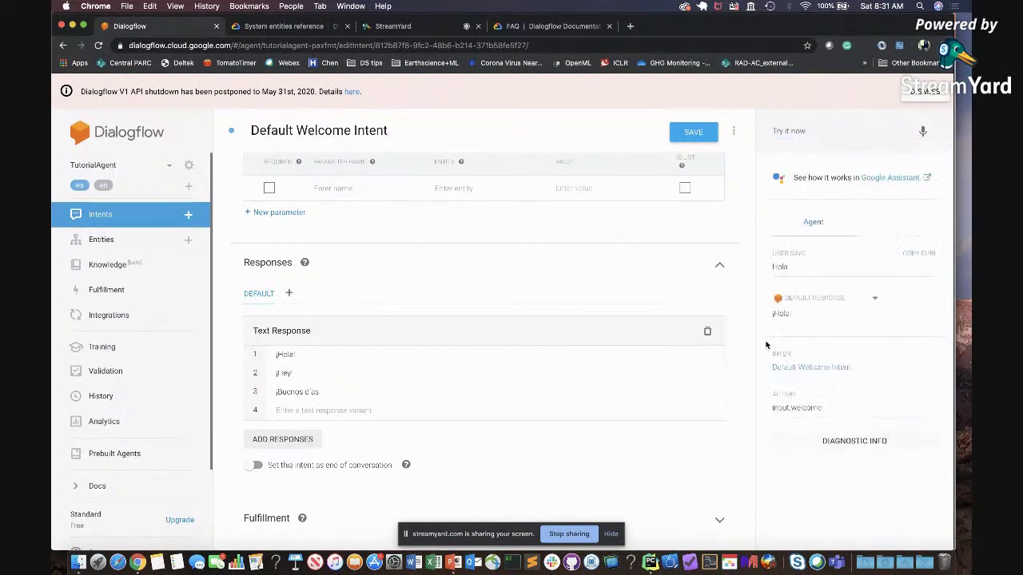
scroll(738, 399, "up", 5)
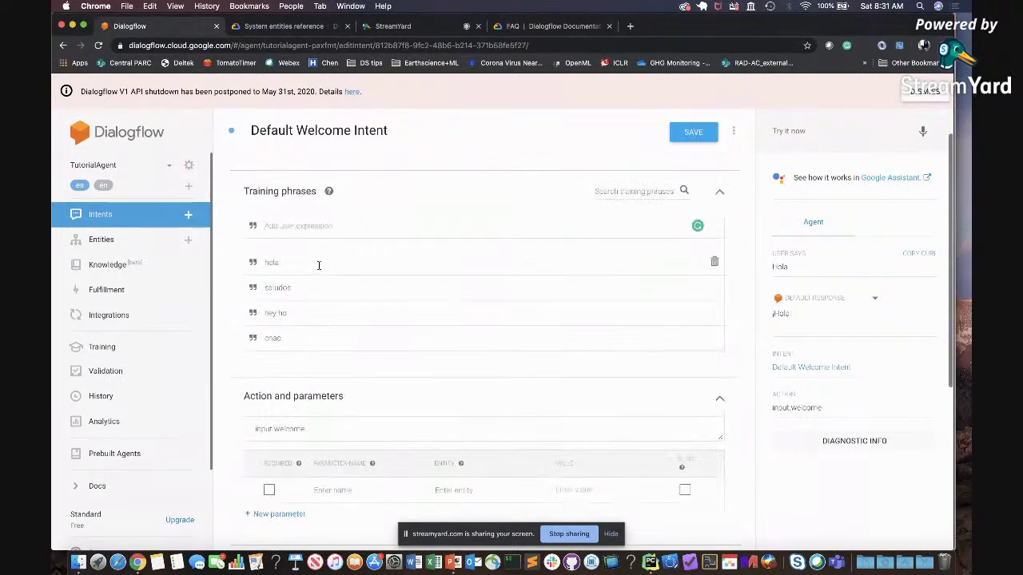
Leave the Default Welcome Intent and export TutorialAgent as a ZIP backup from the agent settings.
left_click(102, 217)
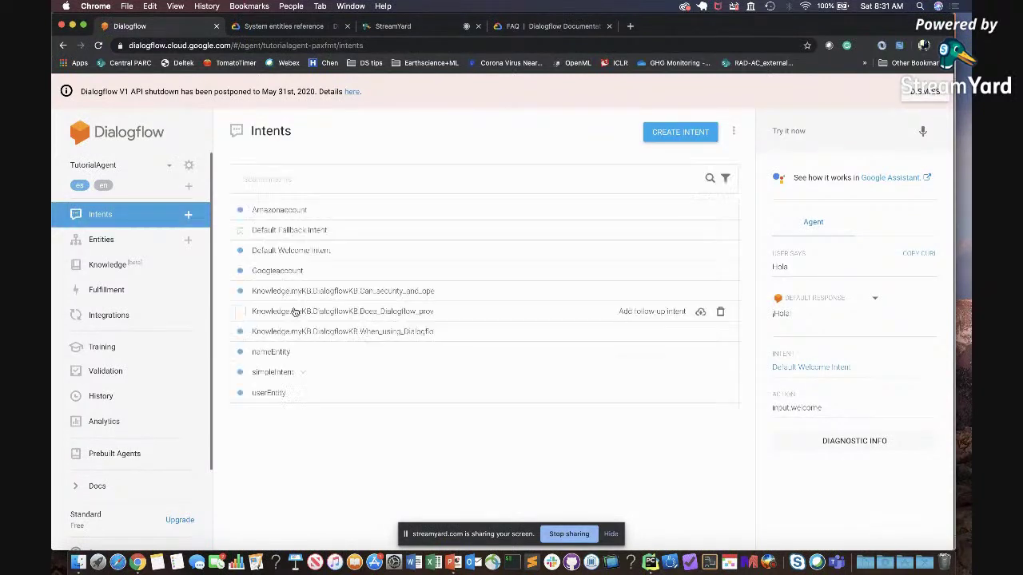
left_click(187, 166)
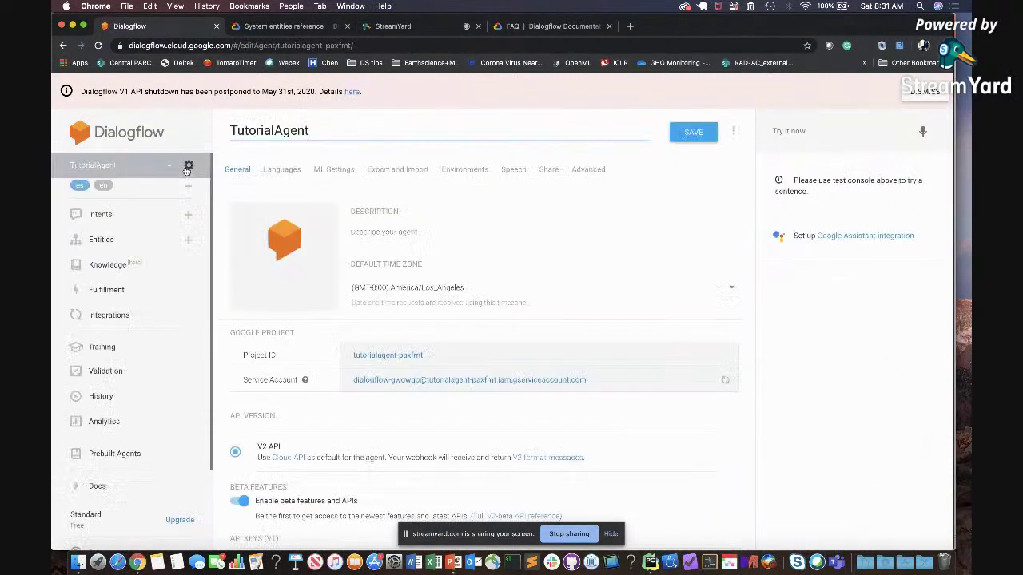
left_click(390, 171)
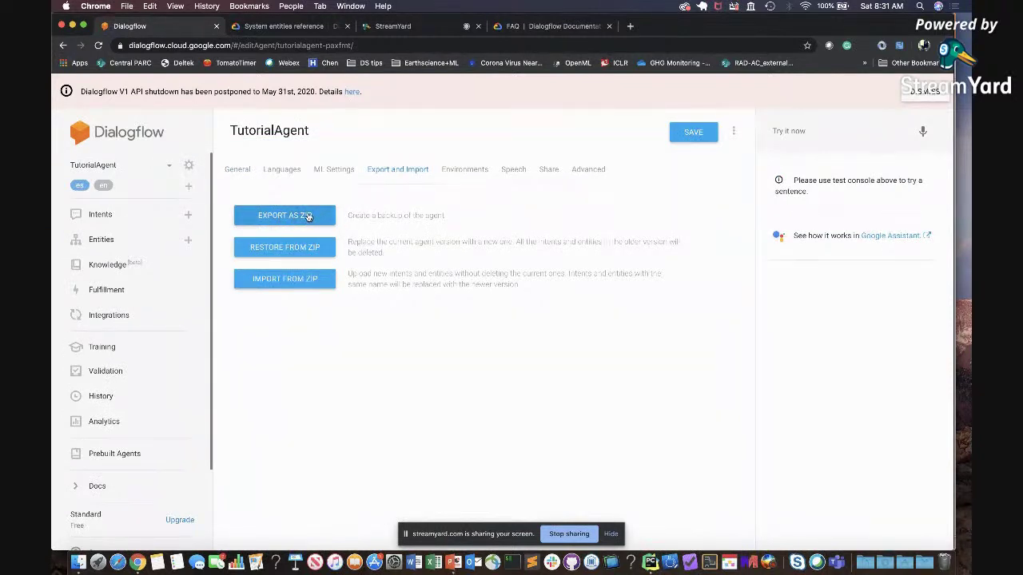
left_click(308, 216)
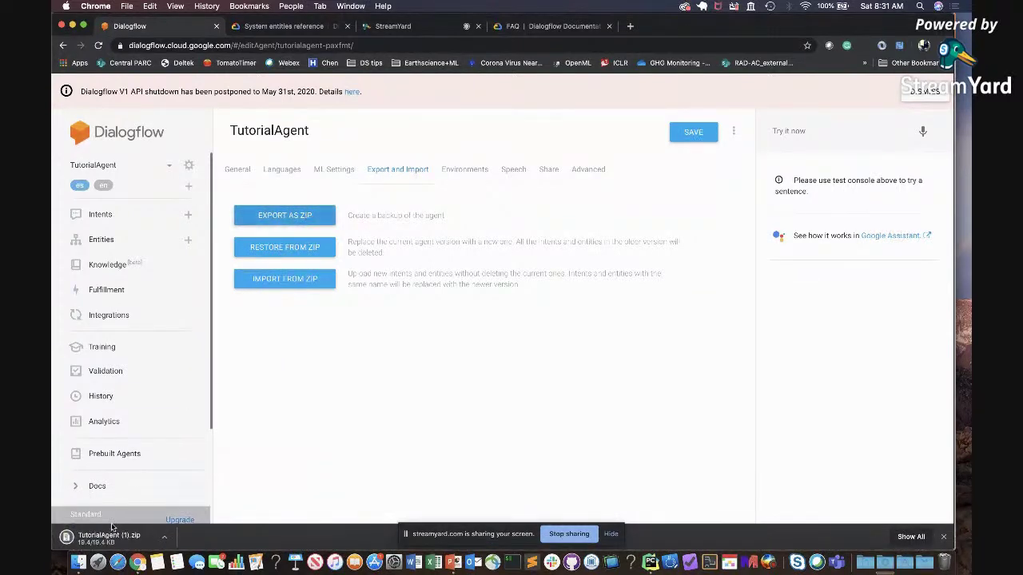
Extract the downloaded TutorialAgent (1).zip in Finder and open the intents folder inside the extracted TutorialAgent (1) folder.
left_click(166, 536)
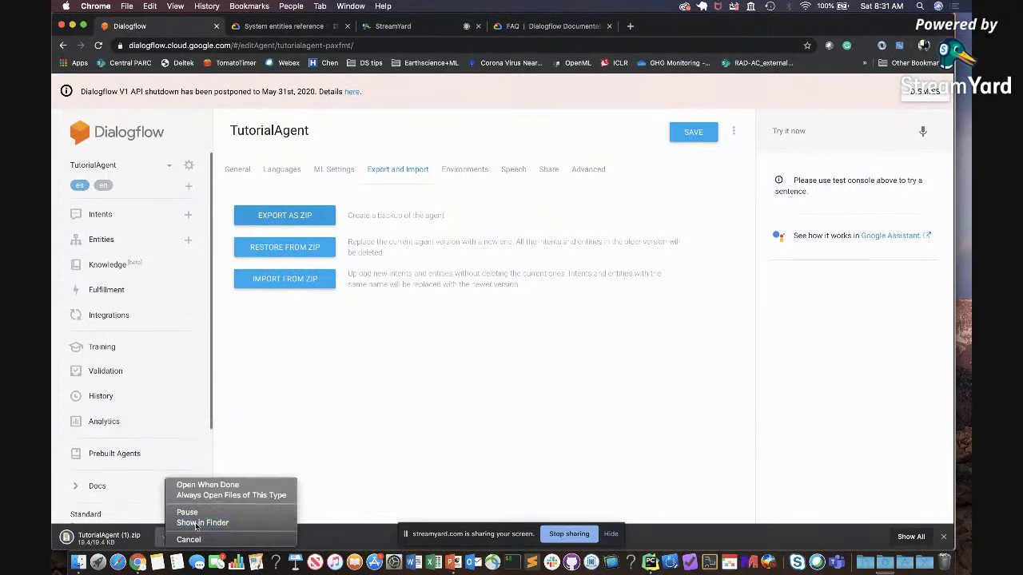
left_click(196, 524)
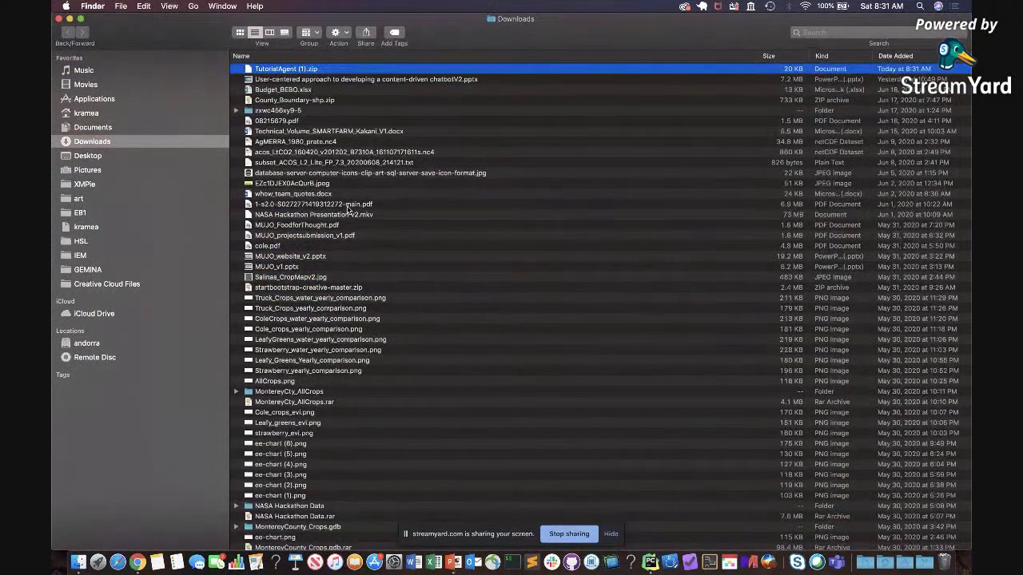
right_click(343, 69)
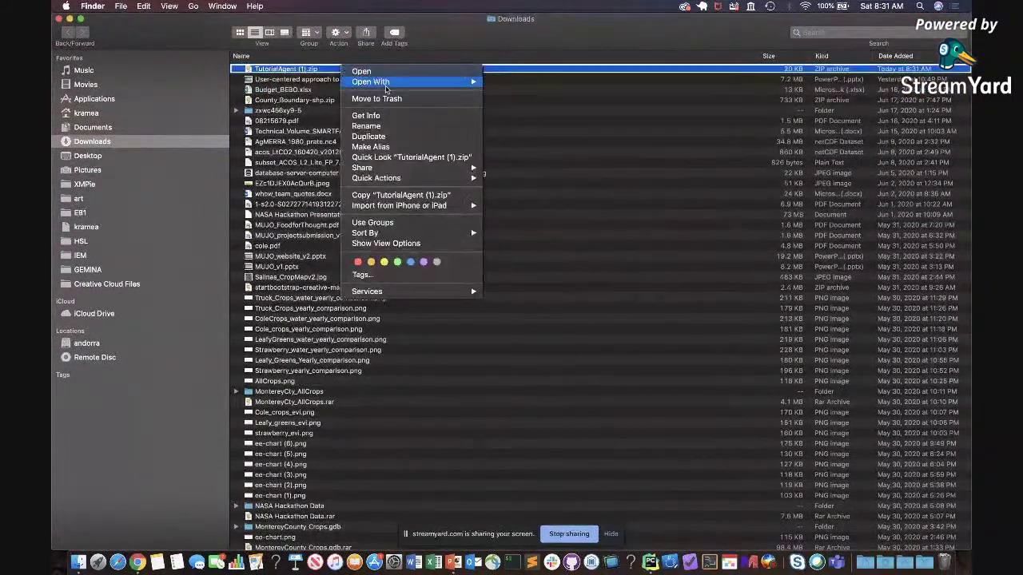
mouse_move(387, 85)
left_click(528, 101)
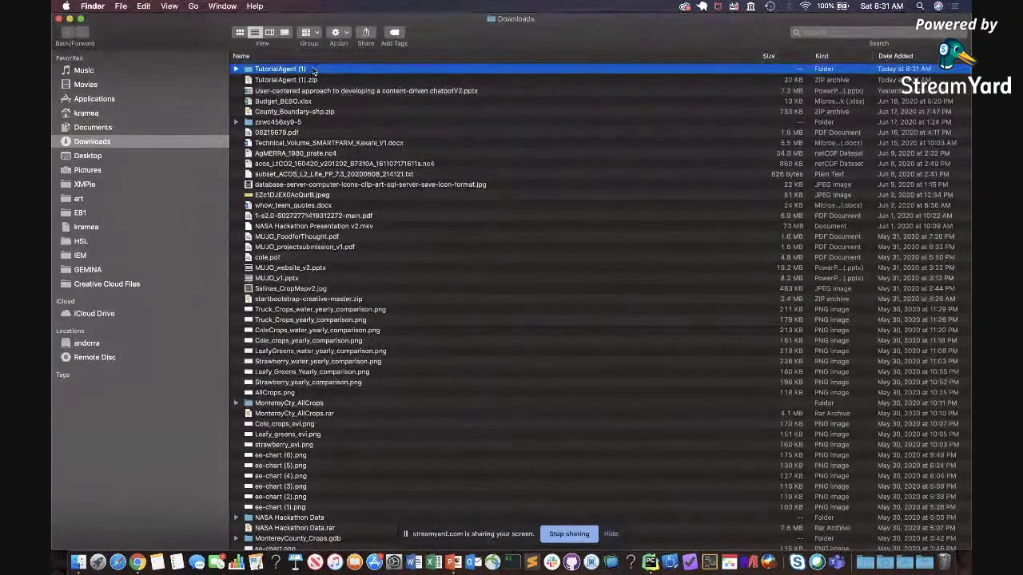
double_click(314, 70)
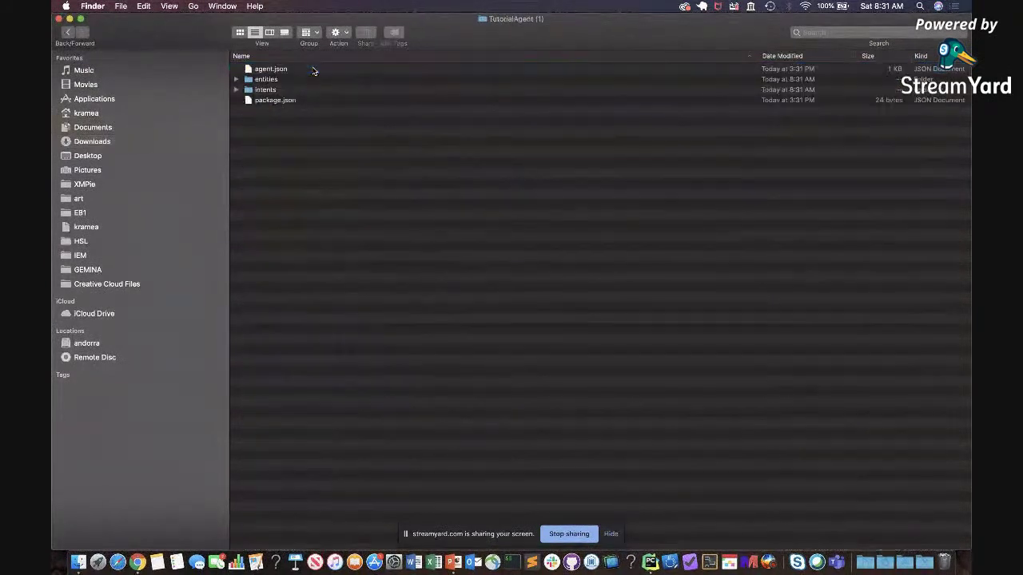
double_click(270, 90)
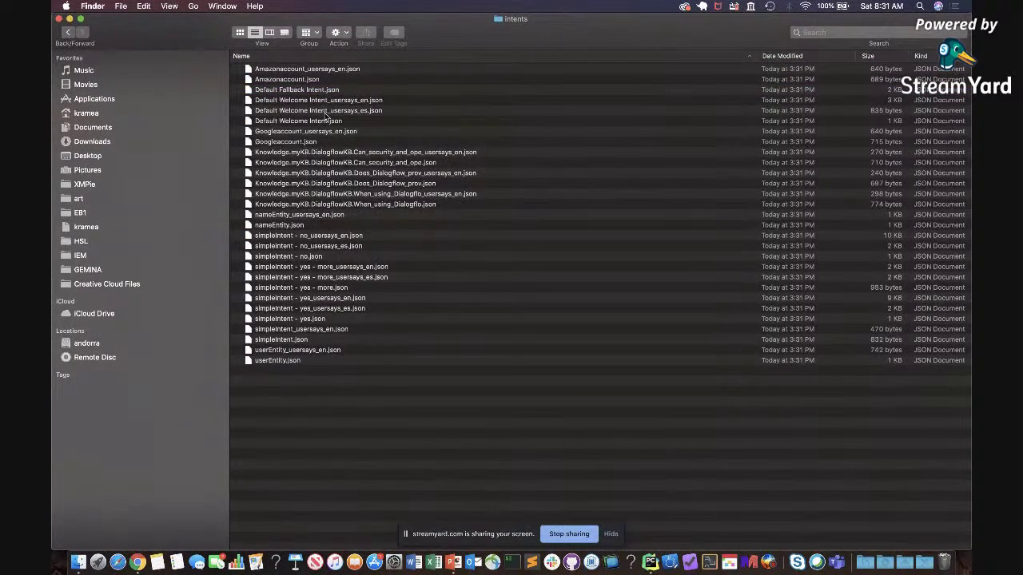
left_click(299, 226)
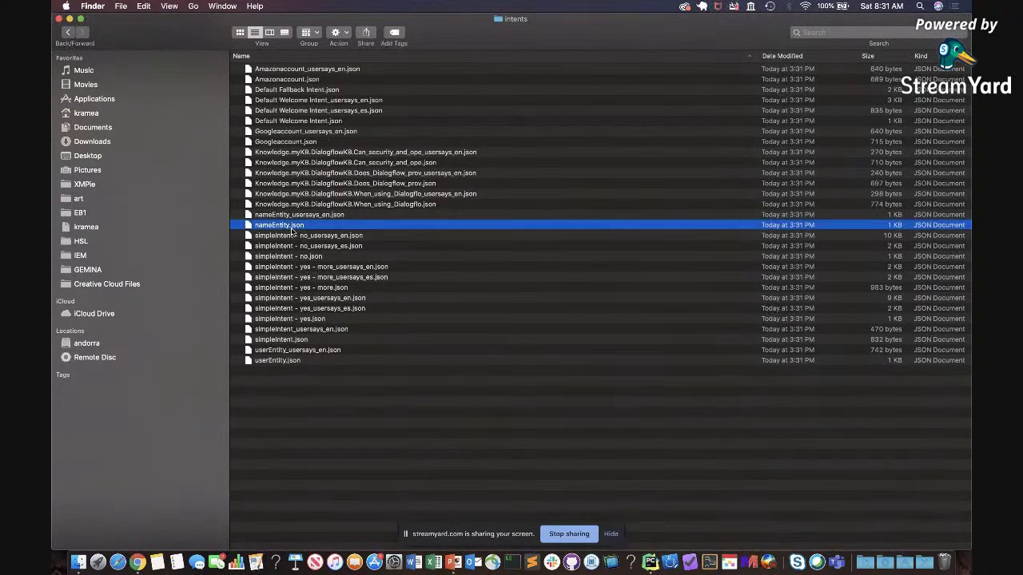
right_click(300, 226)
key("Escape")
Open simpleIntent - no.json in Sublime Text and decline the application update.
left_click(294, 257)
right_click(291, 256)
mouse_move(330, 272)
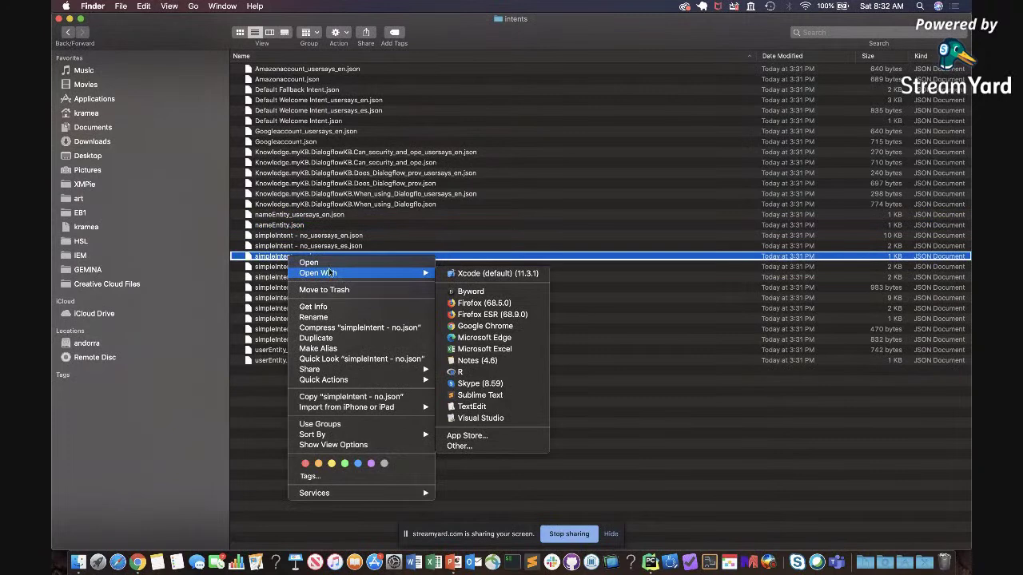
left_click(490, 395)
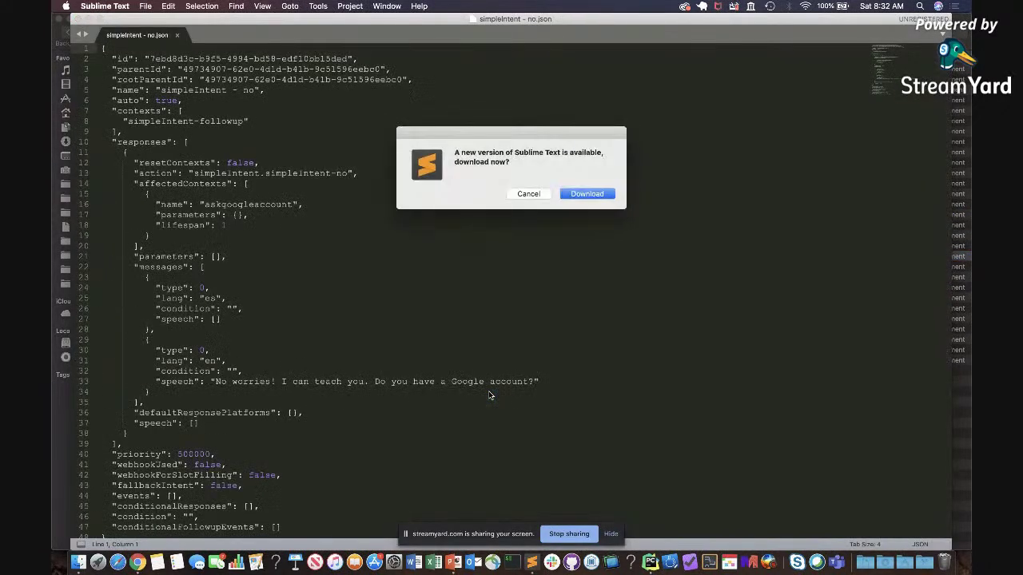
left_click(540, 195)
Examine the "es" and "en" language entries in the messages block of simpleIntent - no.json.
scroll(509, 273, "down", 1)
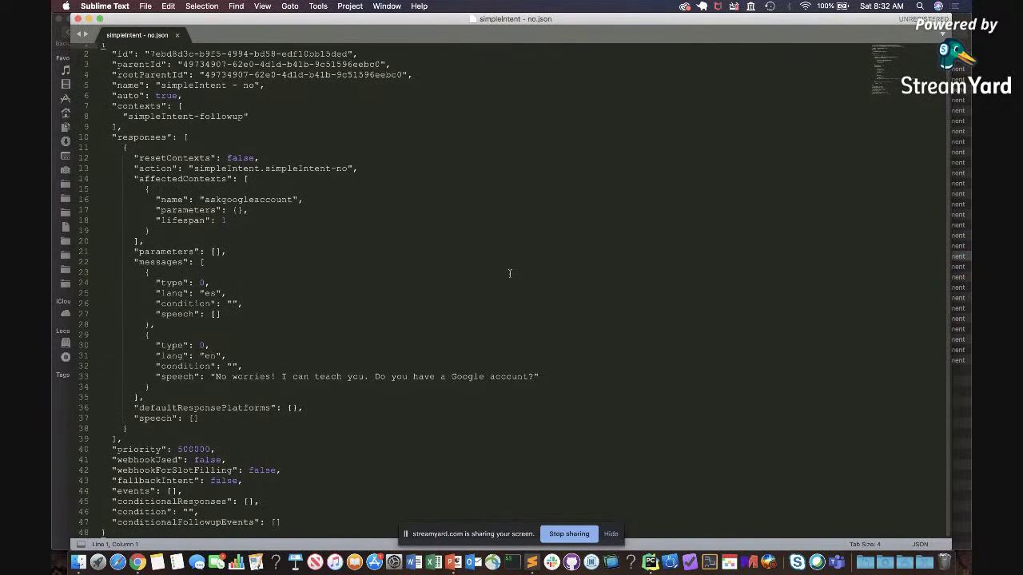
double_click(207, 292)
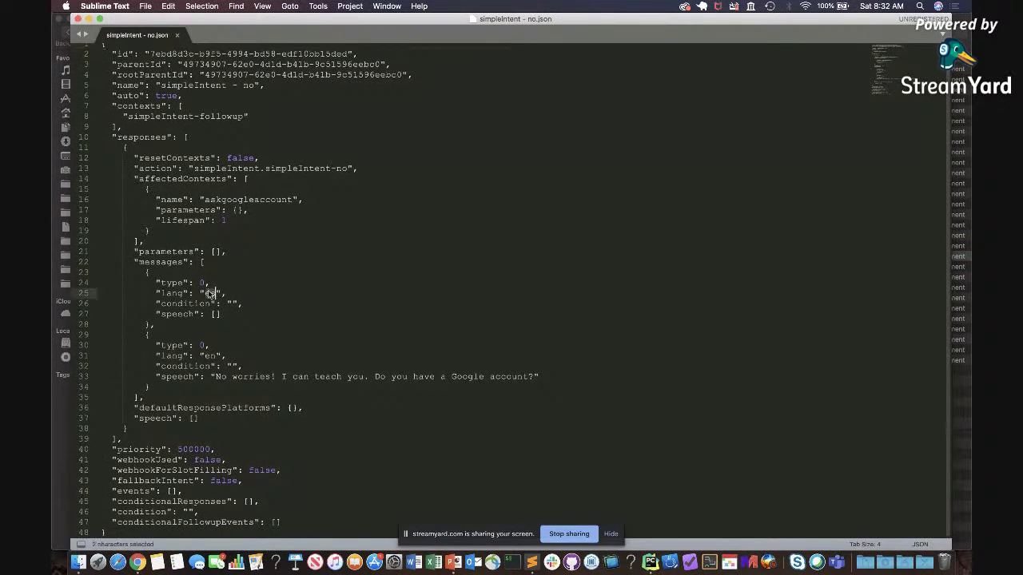
double_click(212, 356)
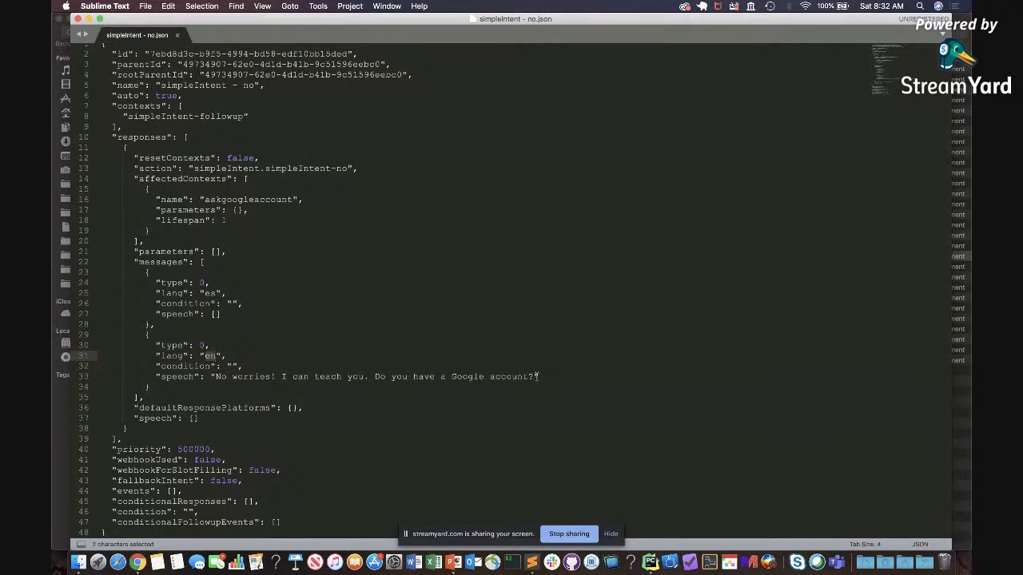
Inspect the condition and speech fields of the "es" message entry, and close simpleIntent - no.json.
left_click(210, 294)
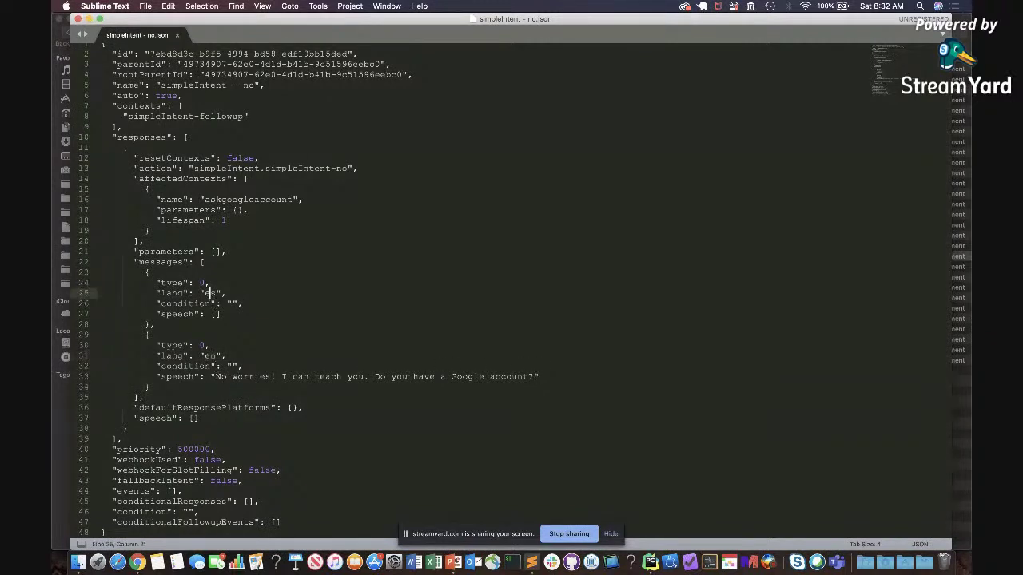
left_click(234, 303)
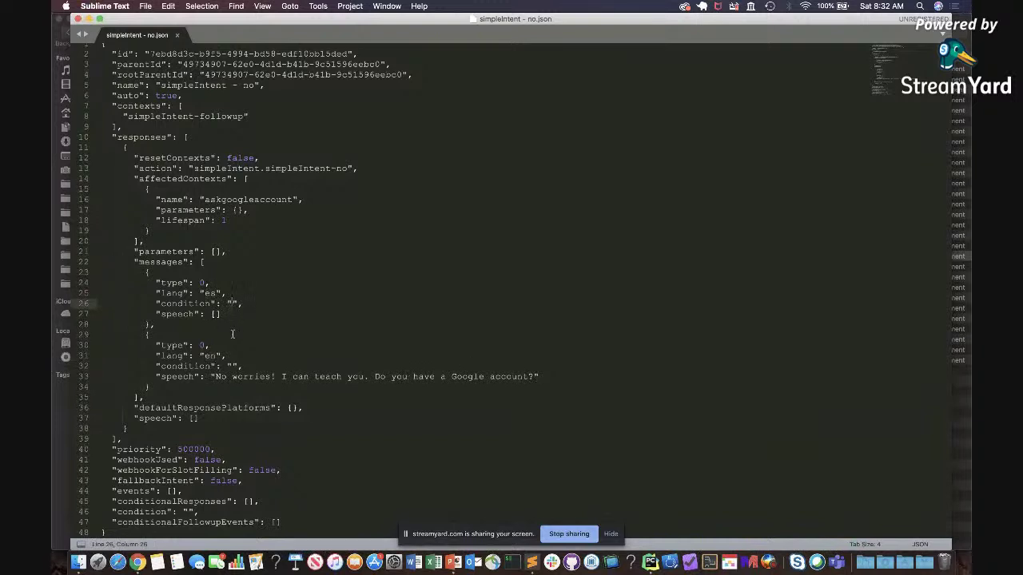
left_click(213, 314)
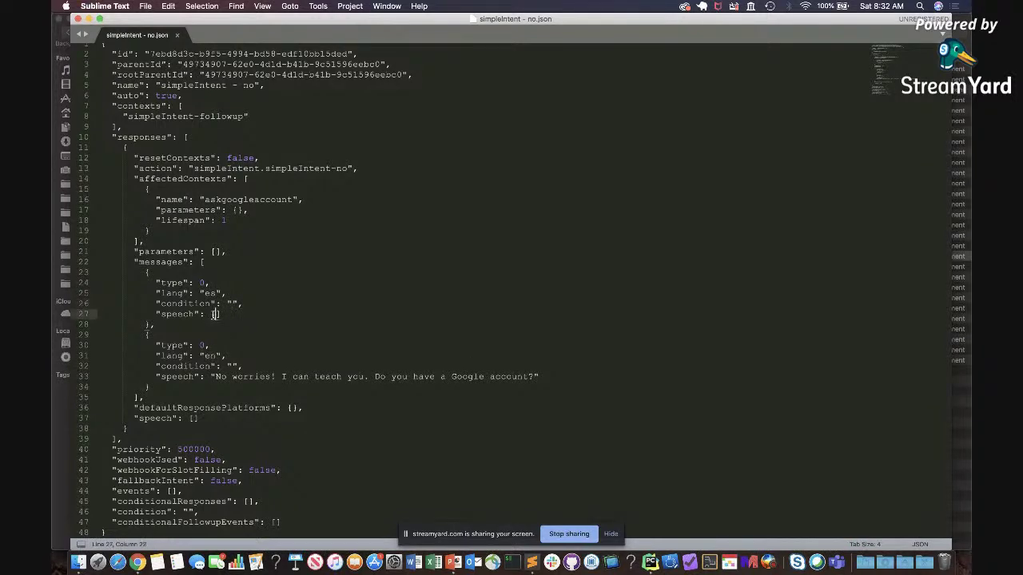
left_click(78, 20)
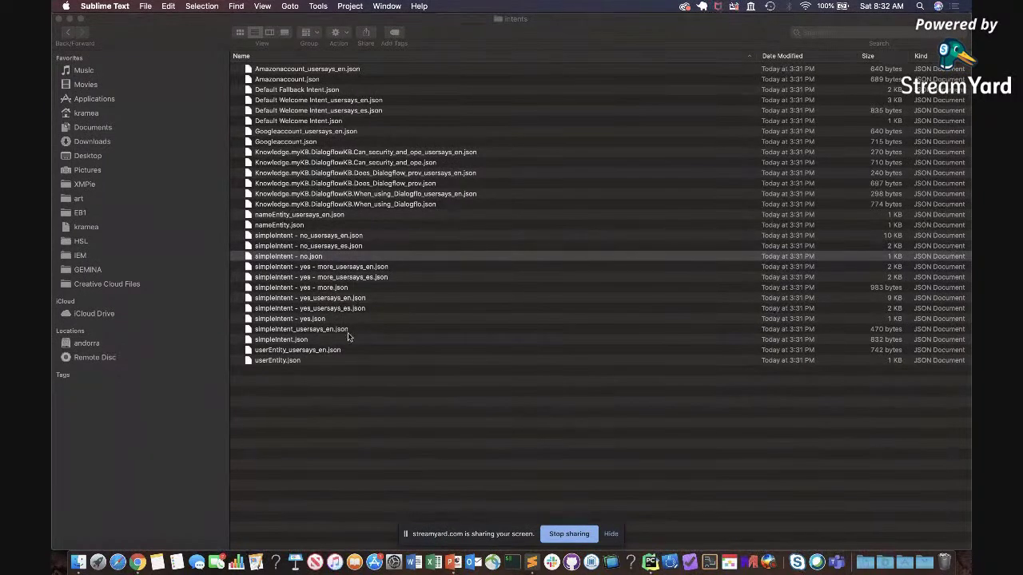
Switch from Finder back to Dialogflow in Chrome and open the Prebuilt Agents page.
key("ctrl+Up")
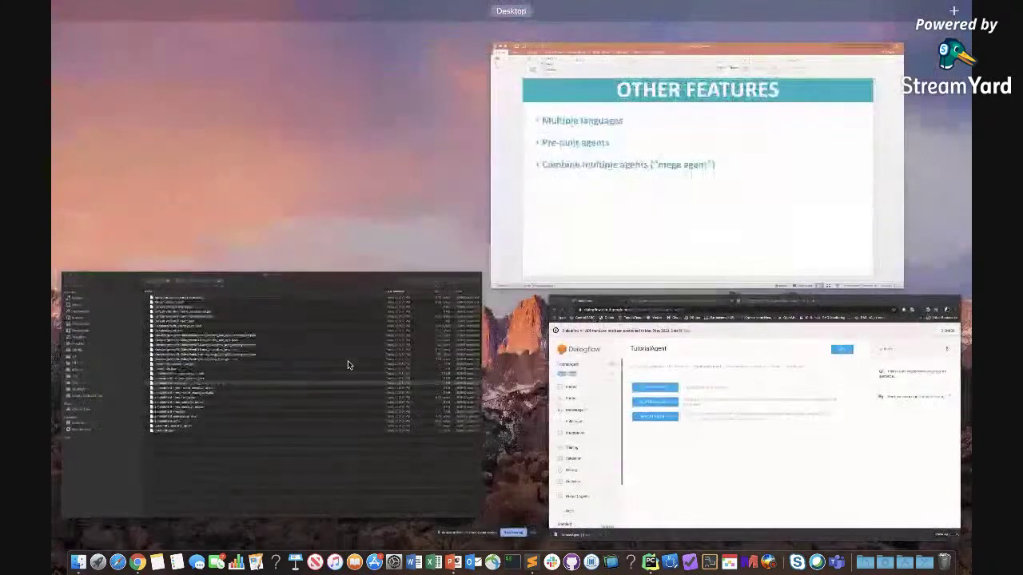
left_click(629, 421)
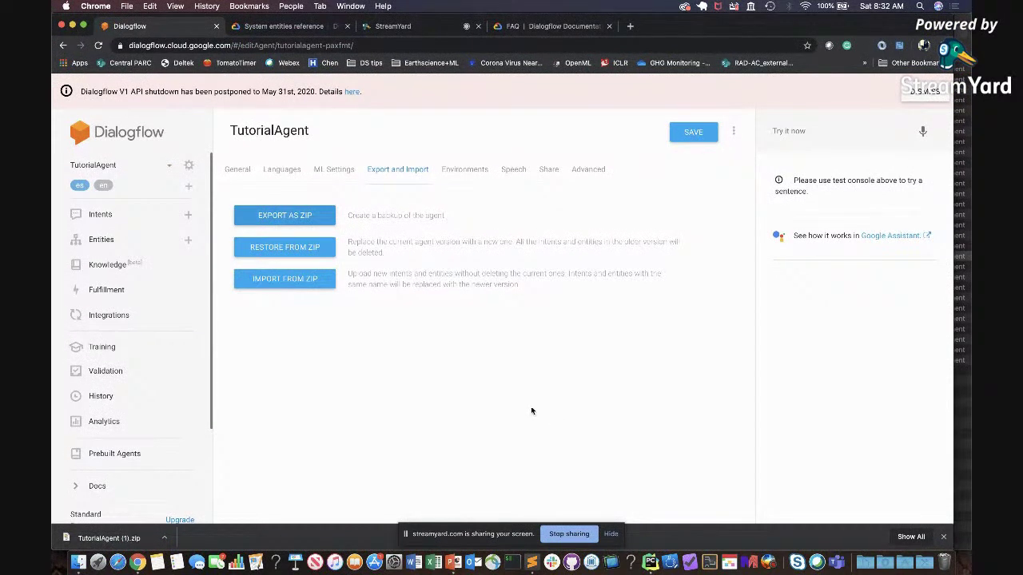
scroll(130, 427, "down", 2)
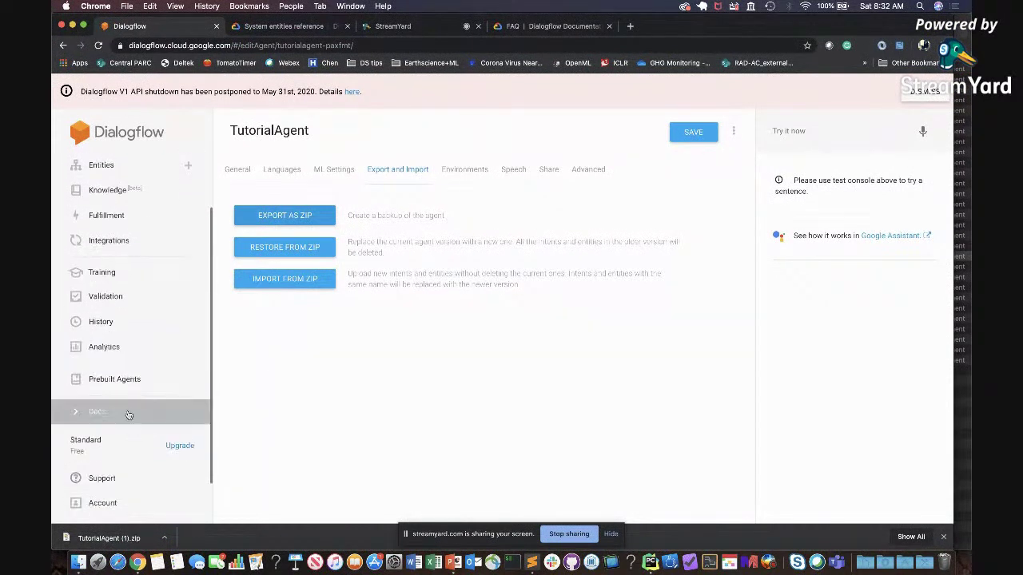
left_click(130, 383)
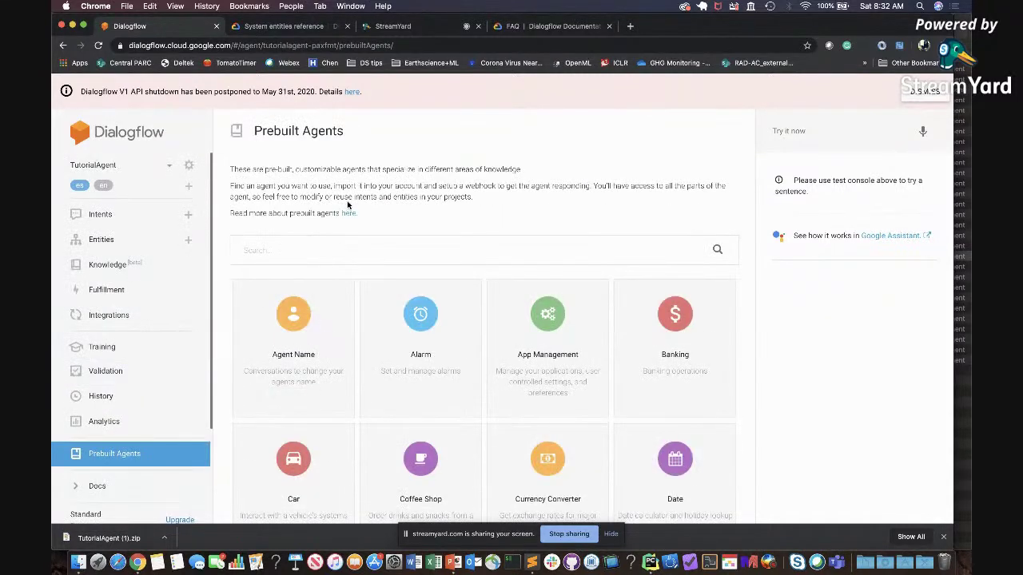
Look through the whole catalogue of prebuilt agents, including Dining Out and Food Delivery, and return to its beginning.
scroll(349, 204, "down", 2)
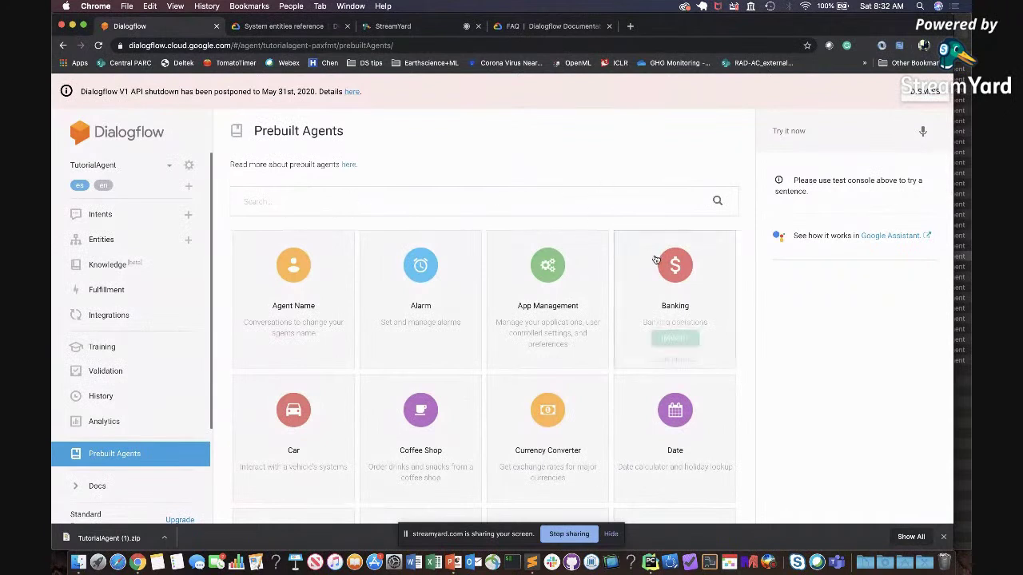
scroll(742, 303, "down", 2)
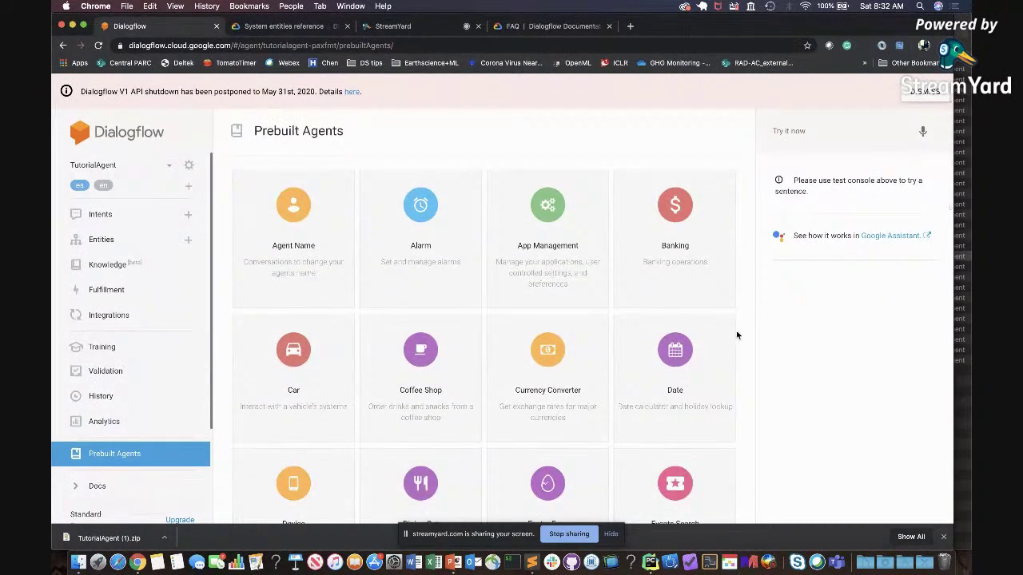
scroll(741, 358, "down", 2)
scroll(741, 356, "down", 5)
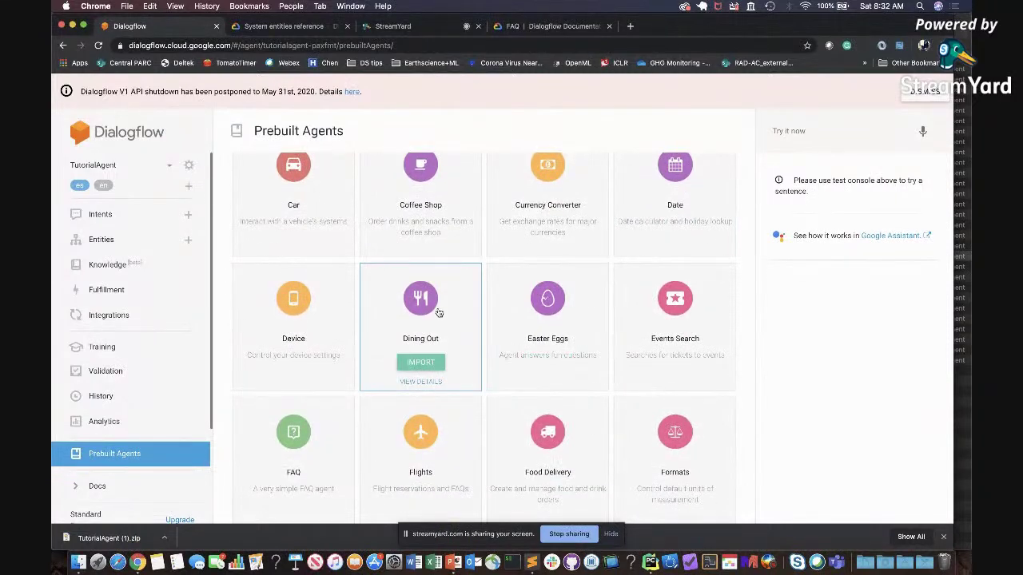
scroll(424, 329, "down", 2)
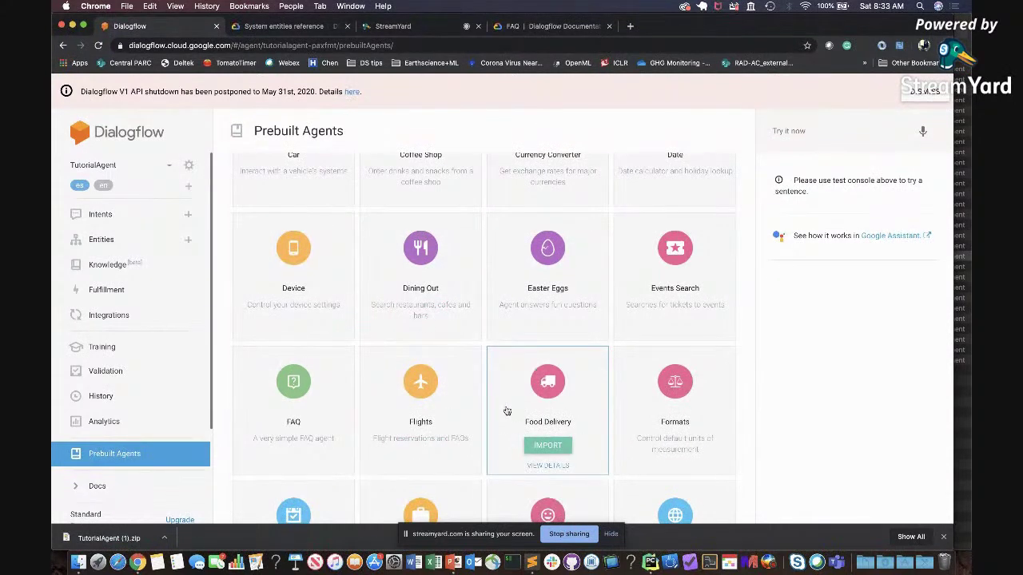
scroll(507, 412, "down", 2)
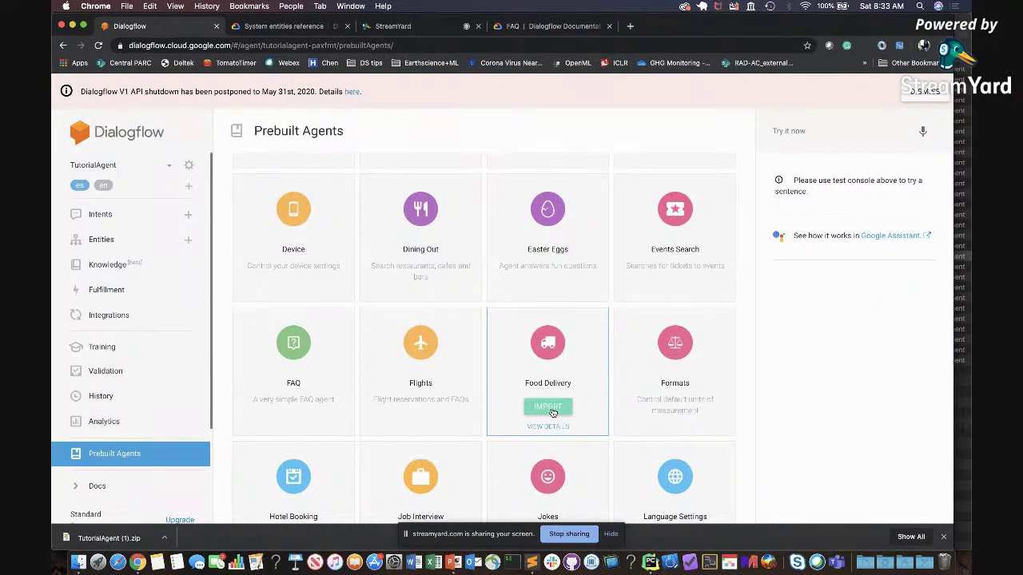
scroll(749, 344, "down", 5)
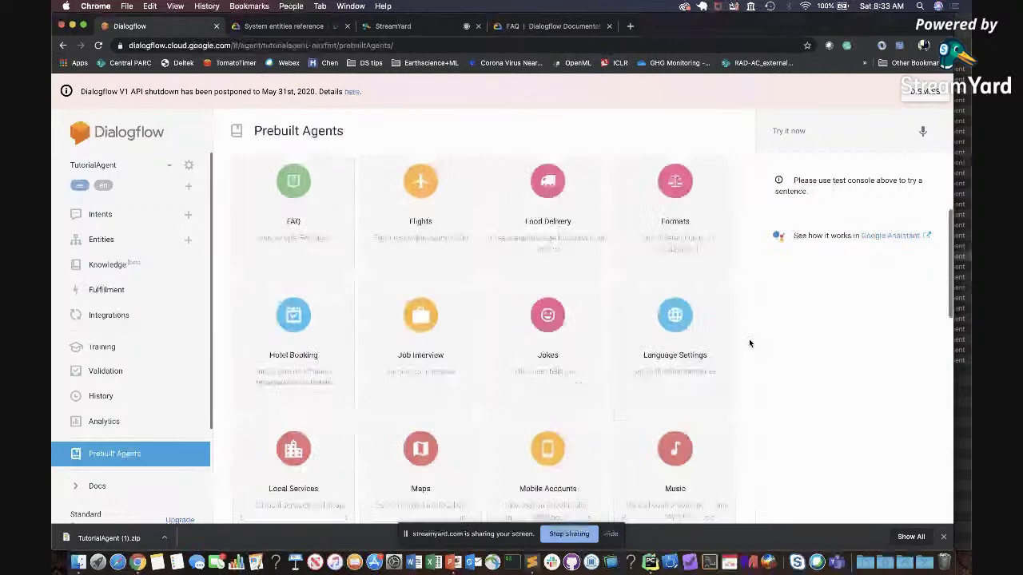
scroll(749, 343, "down", 10)
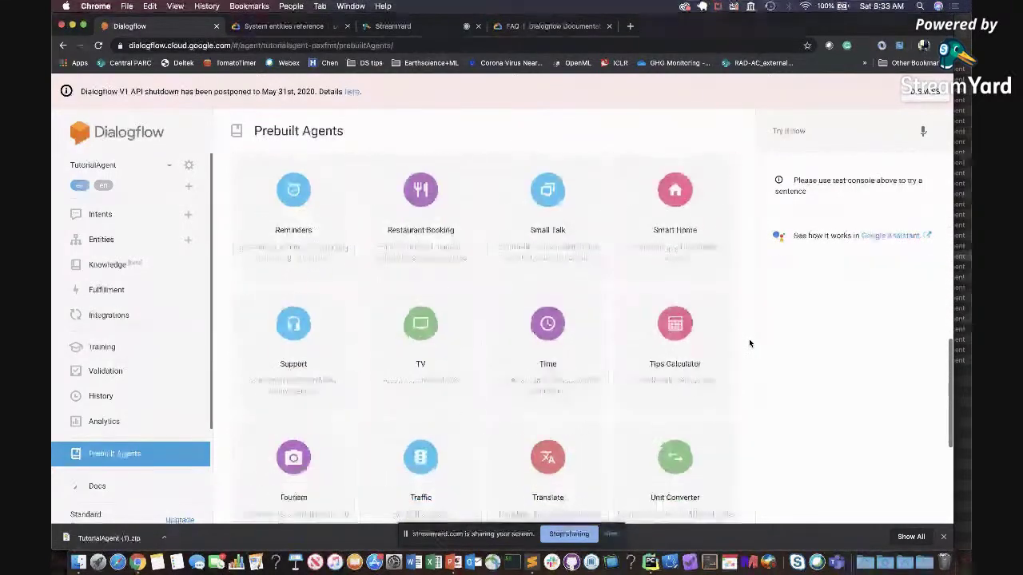
scroll(750, 343, "down", 4)
scroll(750, 343, "up", 7)
scroll(750, 343, "up", 6)
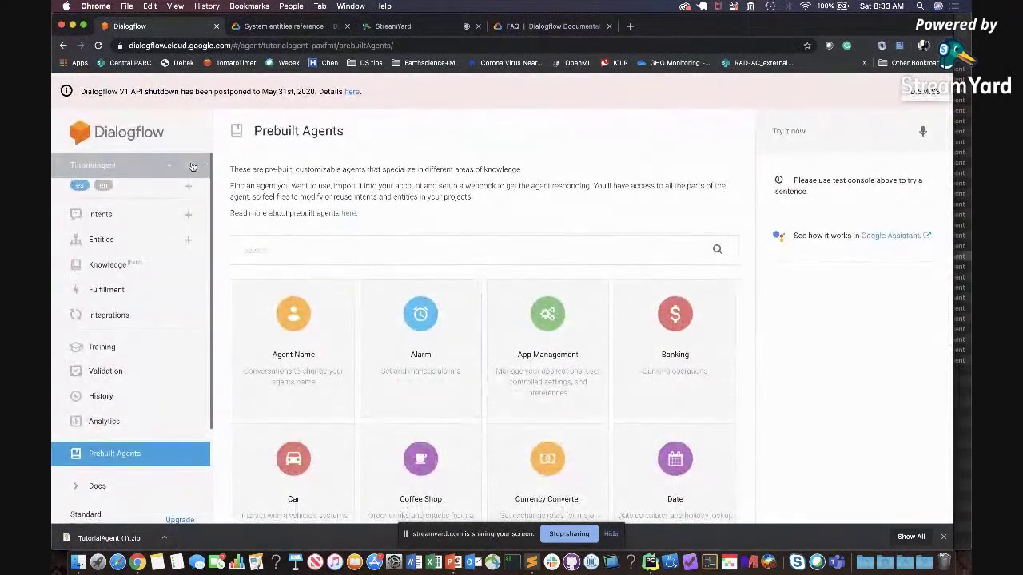
Look through TutorialAgent's general settings and open a new-agent form to show the Set as Mega Agent option.
left_click(190, 165)
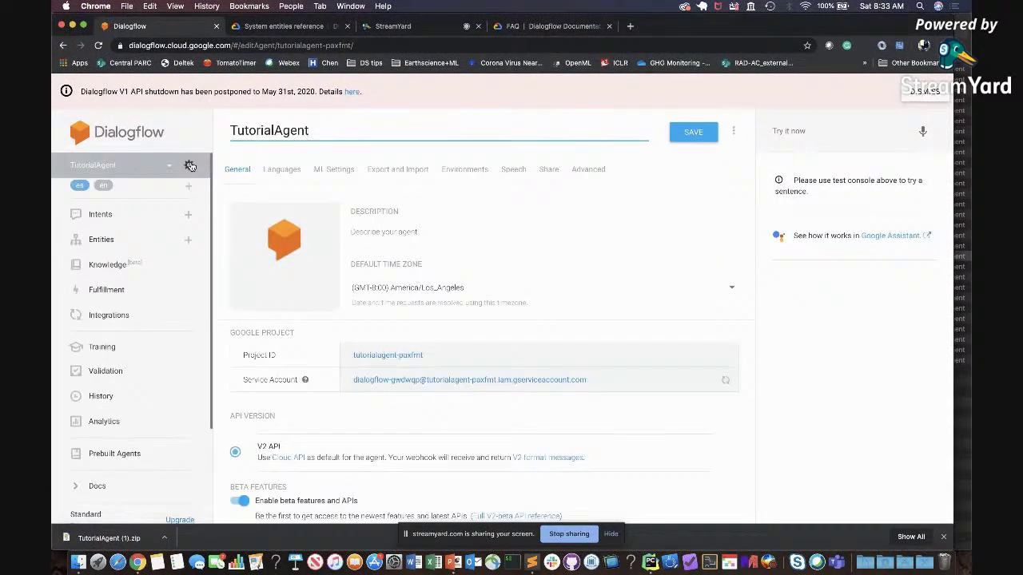
scroll(265, 215, "down", 5)
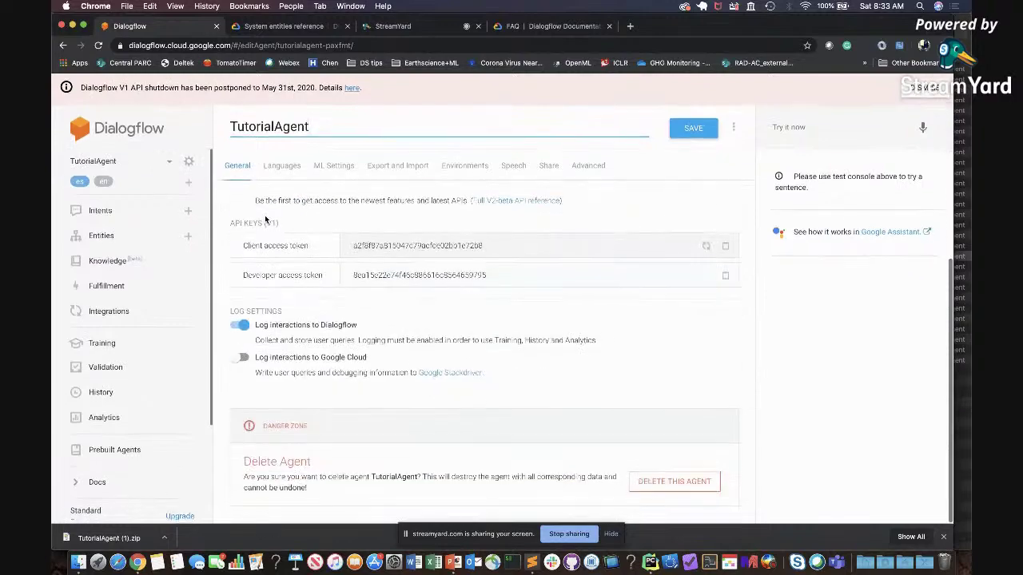
scroll(265, 219, "up", 5)
scroll(338, 304, "down", 5)
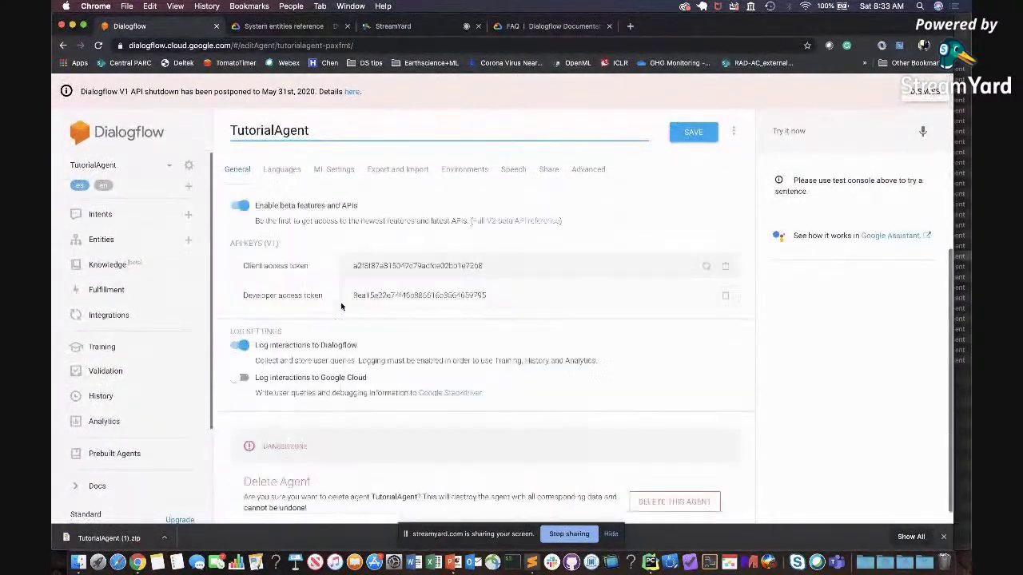
scroll(340, 306, "up", 5)
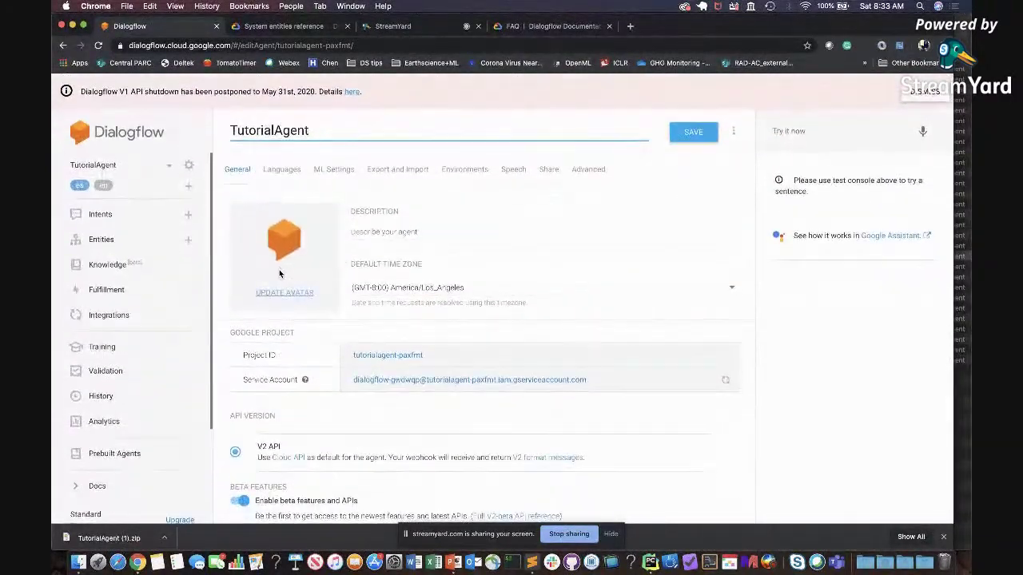
left_click(168, 165)
left_click(148, 199)
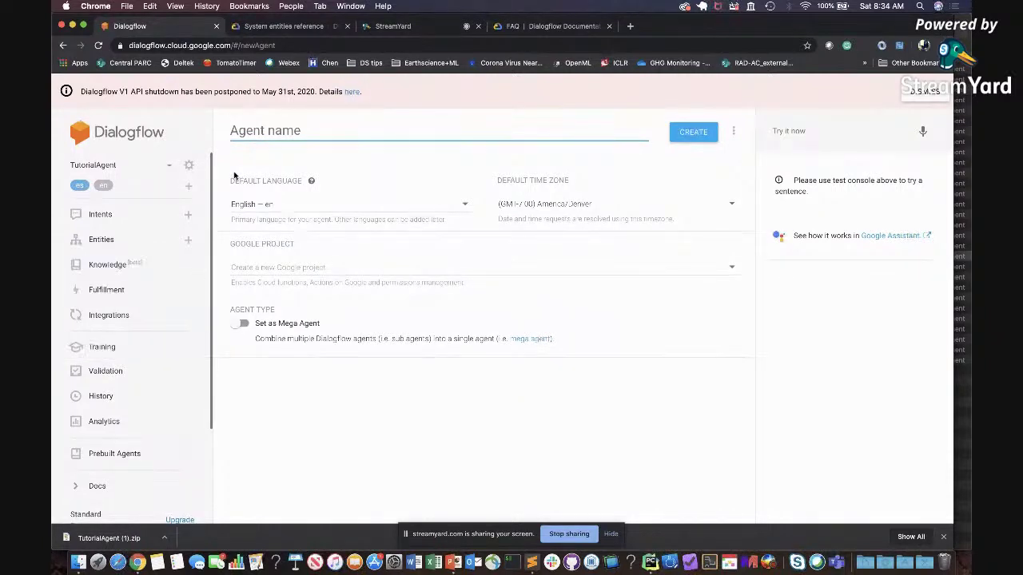
Switch to the Intro_toChatbot presentation in PowerPoint and show the Integration slide.
key("ctrl+Up")
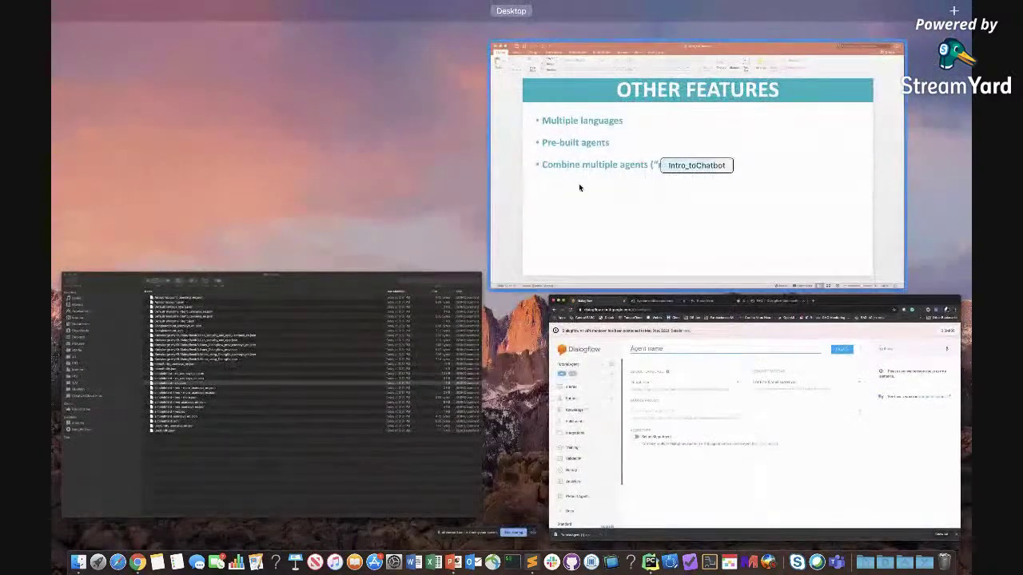
left_click(580, 187)
scroll(580, 187, "down", 1)
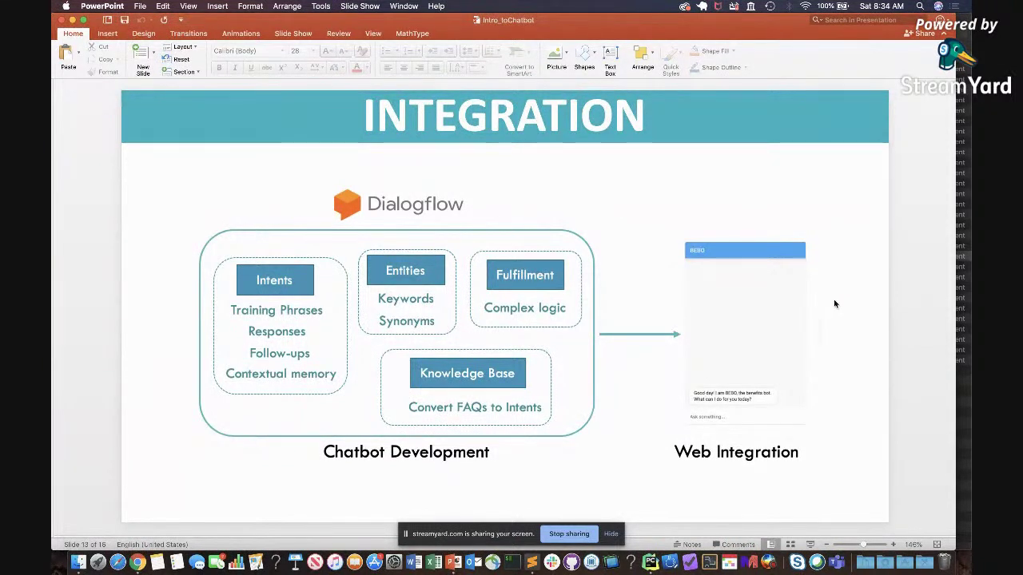
left_click(214, 464)
Return to Dialogflow in Chrome and open TutorialAgent's Integrations page, leaving the new-agent form without saving.
key("ctrl+Up")
left_click(621, 252)
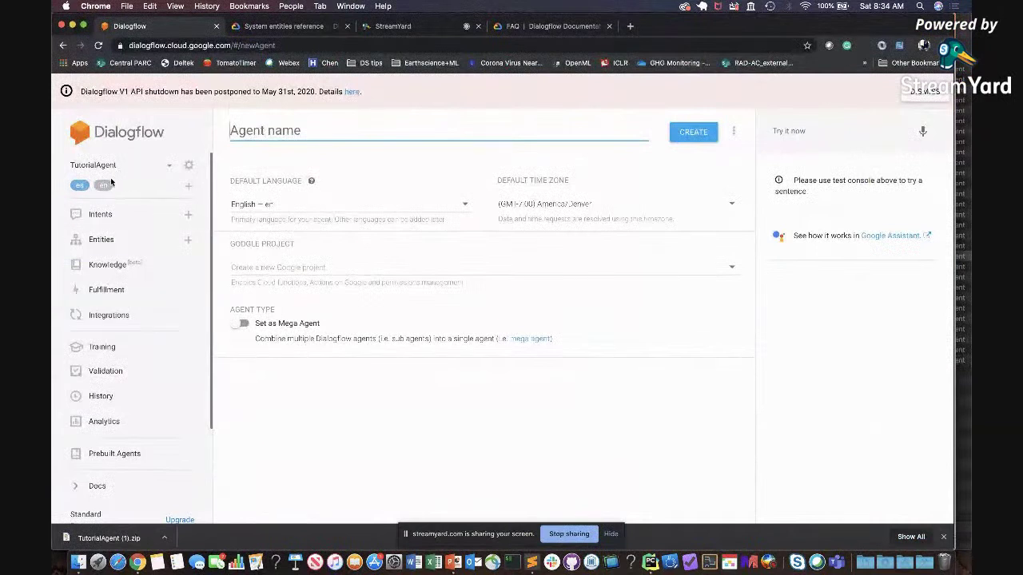
left_click(96, 317)
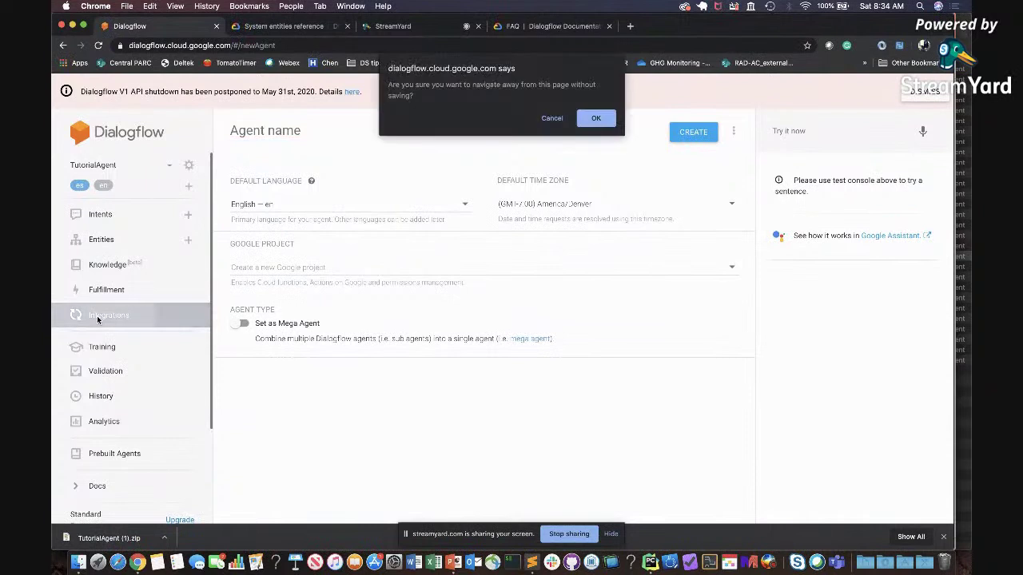
left_click(594, 117)
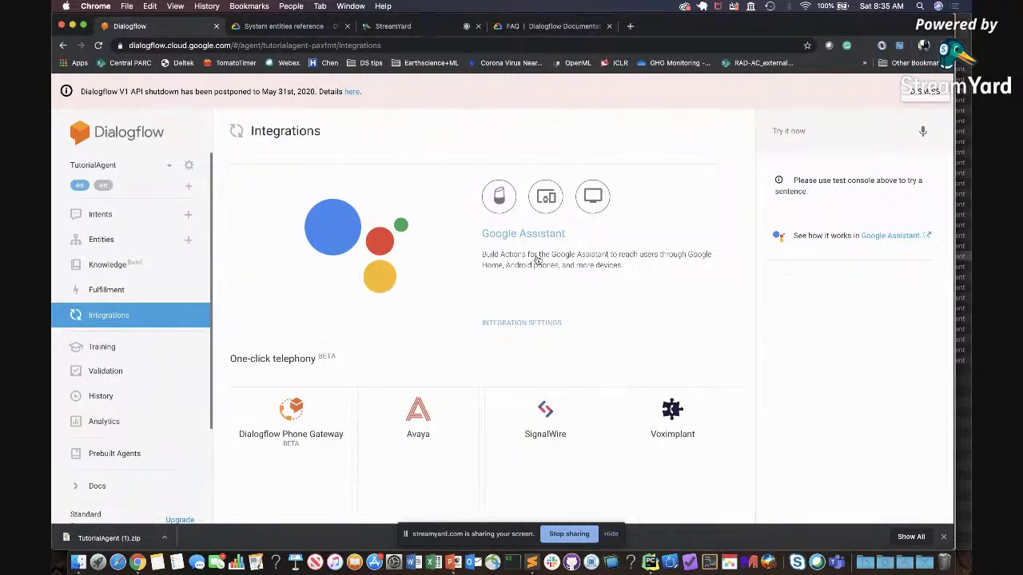
Open the Dialogflow Phone Gateway integration, check its language, country code and area code options, and close it without configuring.
scroll(531, 252, "down", 5)
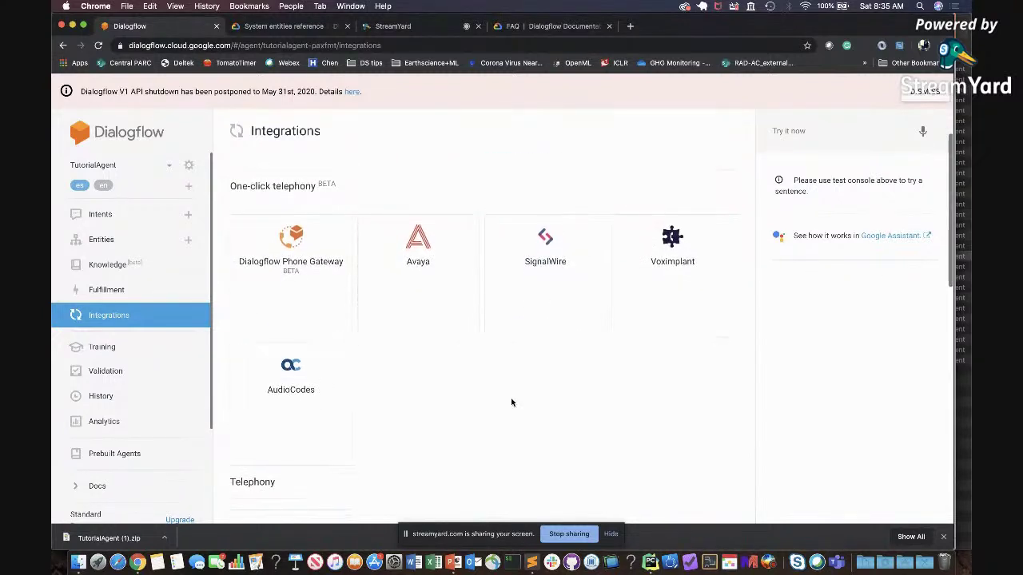
scroll(447, 288, "down", 1)
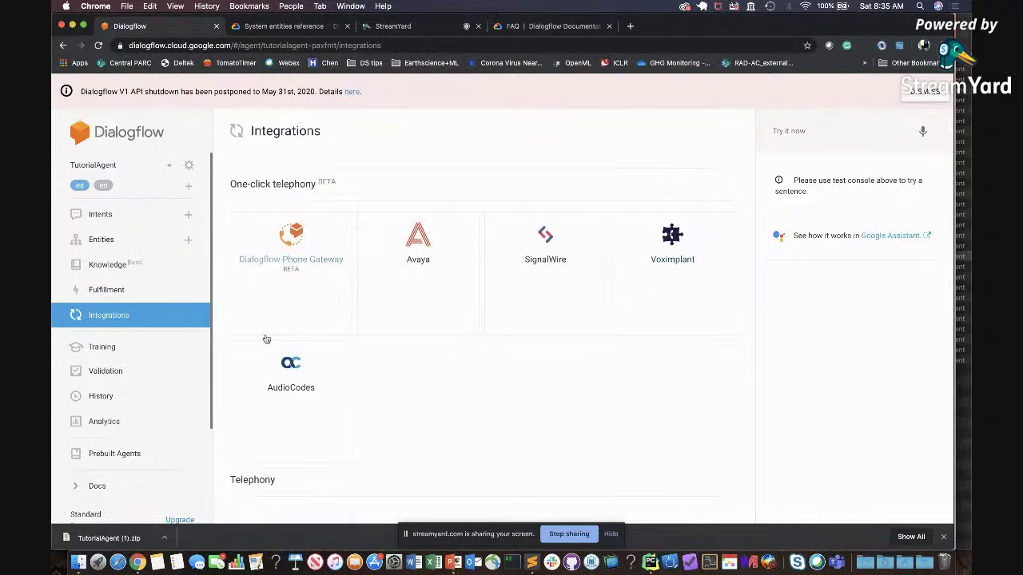
left_click(328, 301)
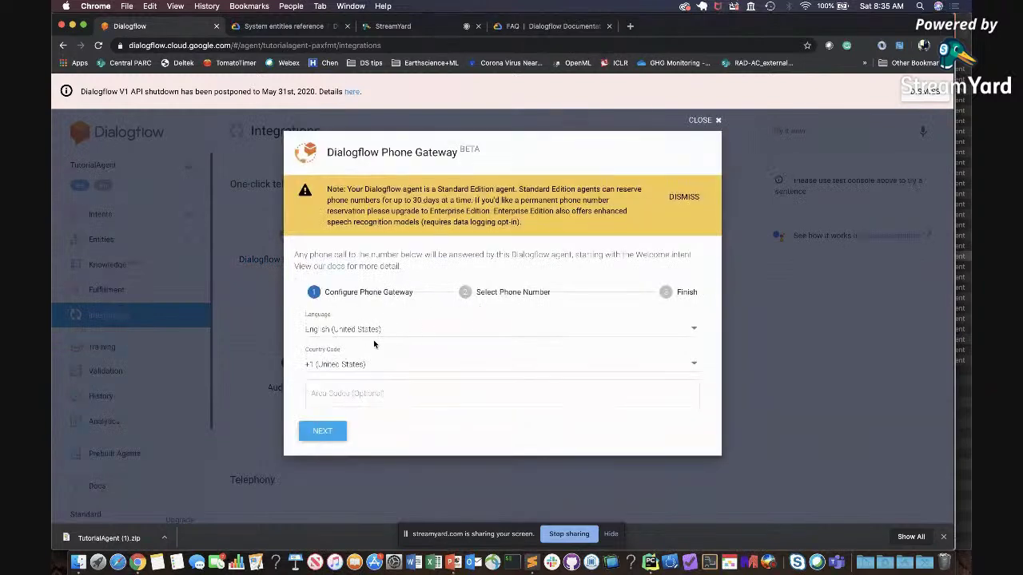
left_click(693, 329)
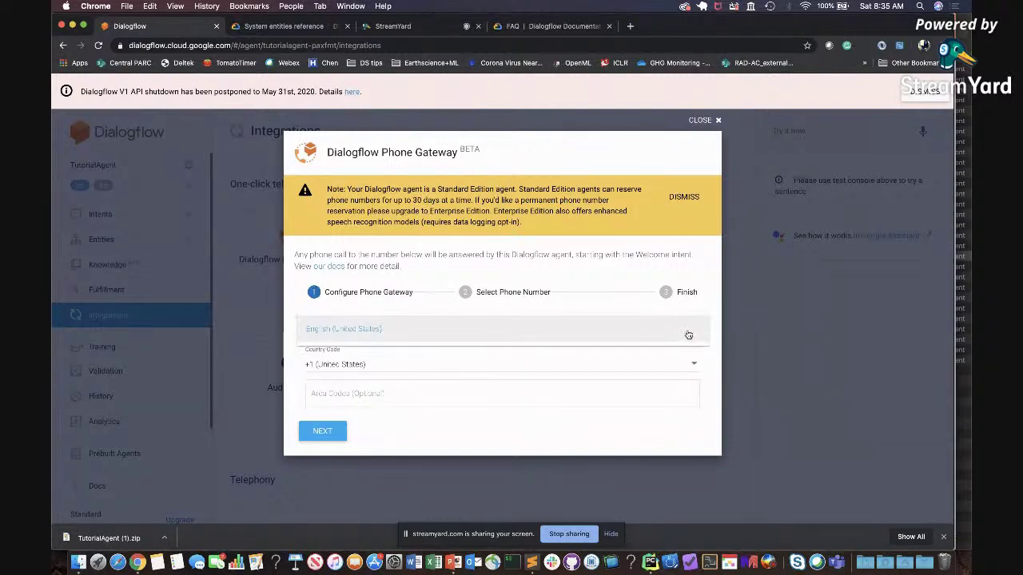
left_click(694, 335)
left_click(691, 365)
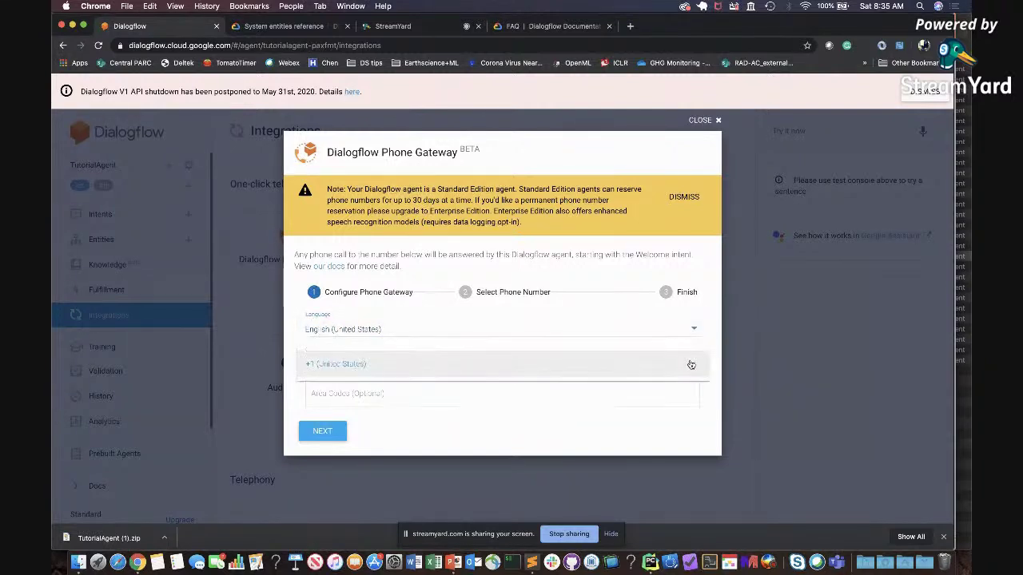
left_click(718, 342)
left_click(374, 397)
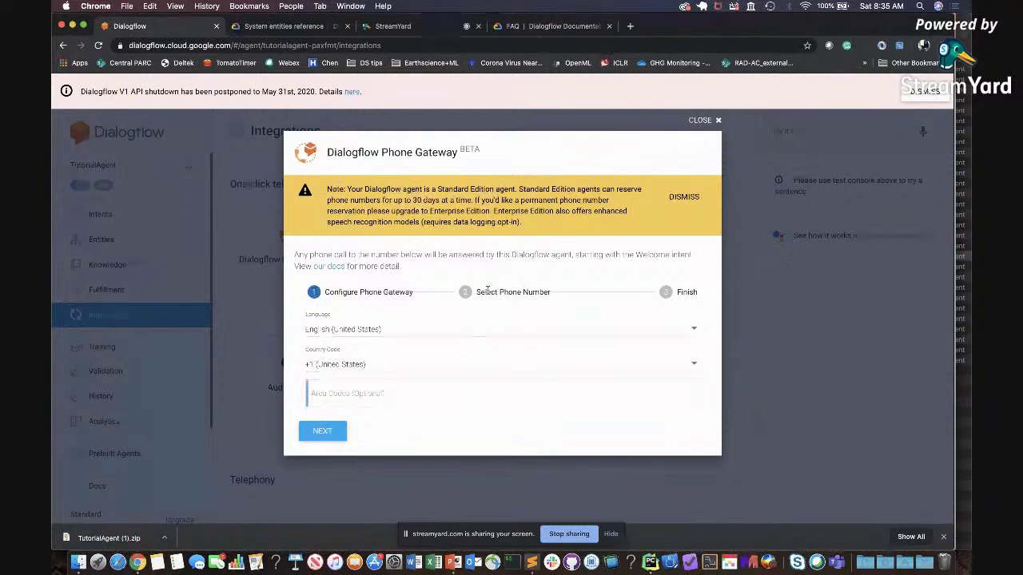
left_click(694, 121)
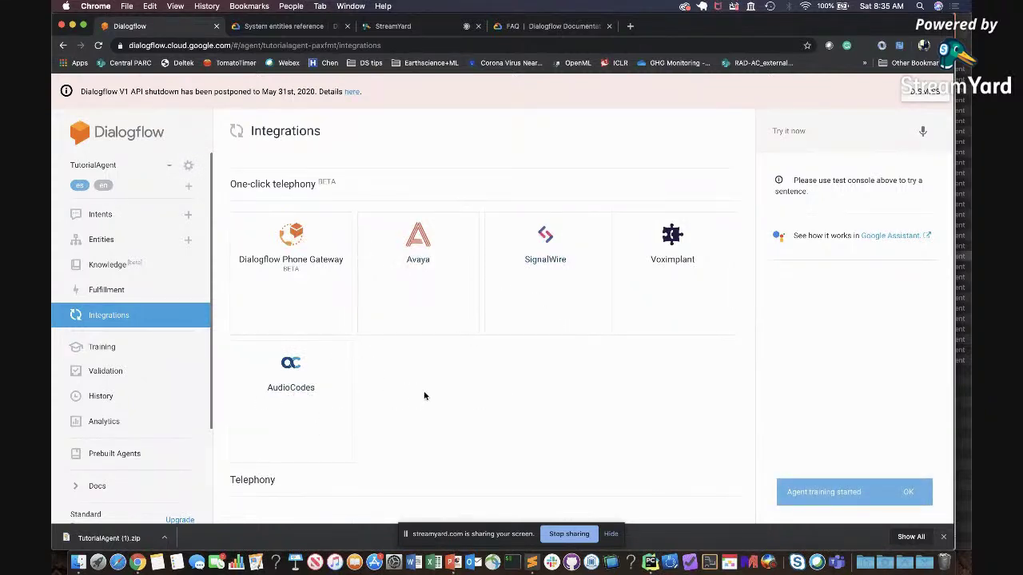
Enable the Dialogflow Messenger integration among TutorialAgent's text-based integrations and point out its website embed code.
scroll(425, 396, "down", 4)
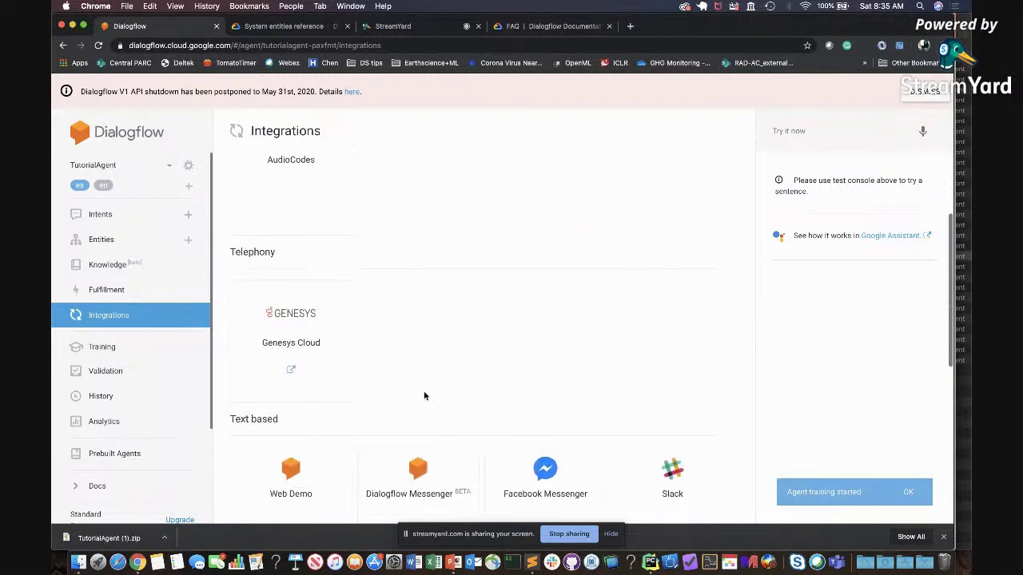
scroll(434, 329, "down", 5)
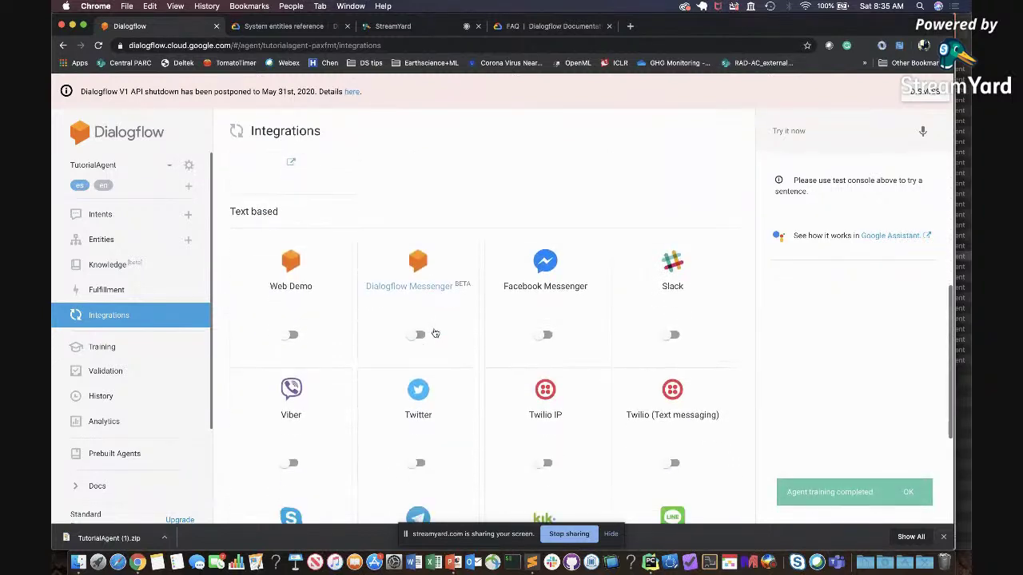
scroll(411, 166, "down", 1)
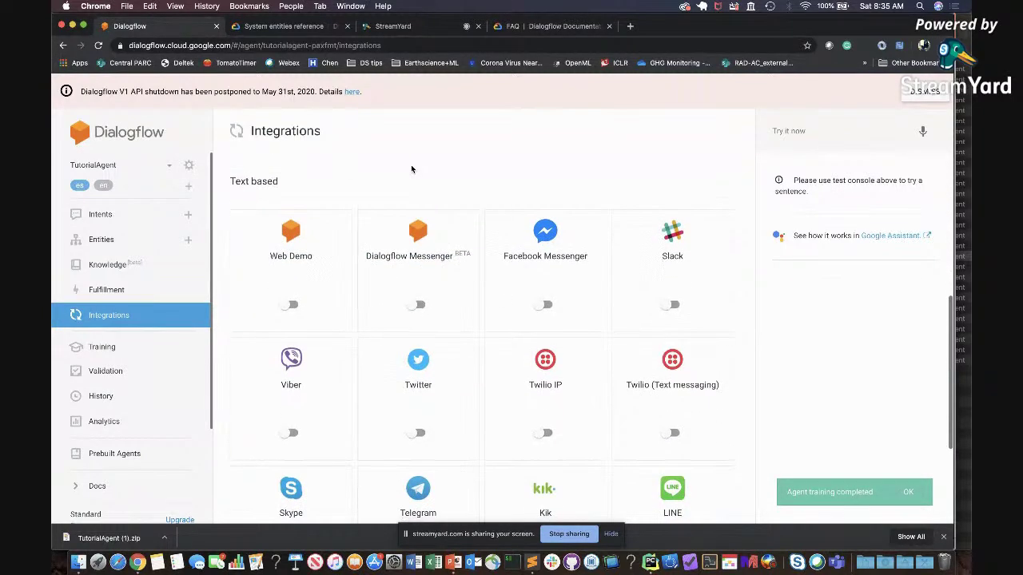
scroll(452, 205, "down", 1)
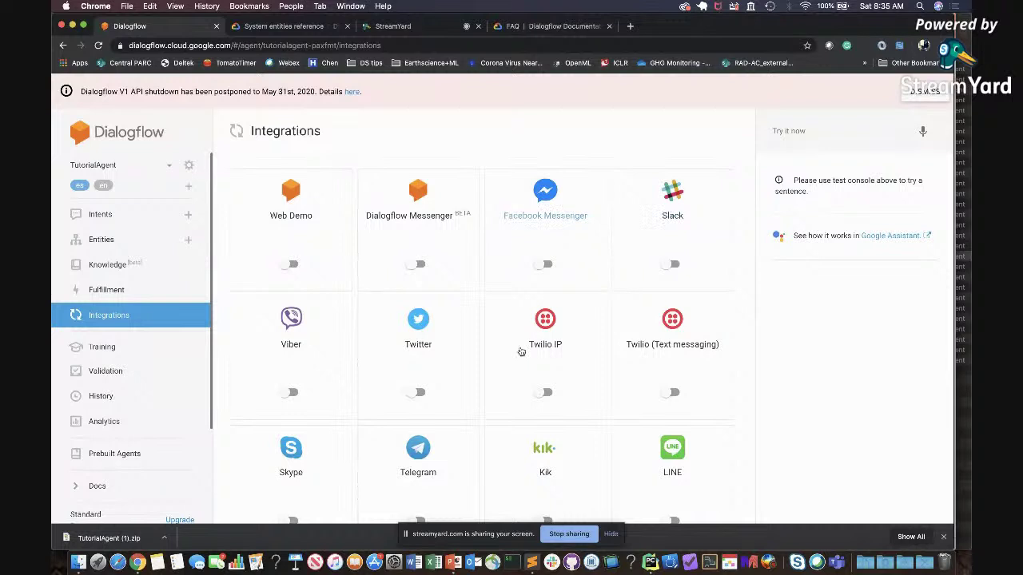
scroll(730, 393, "down", 4)
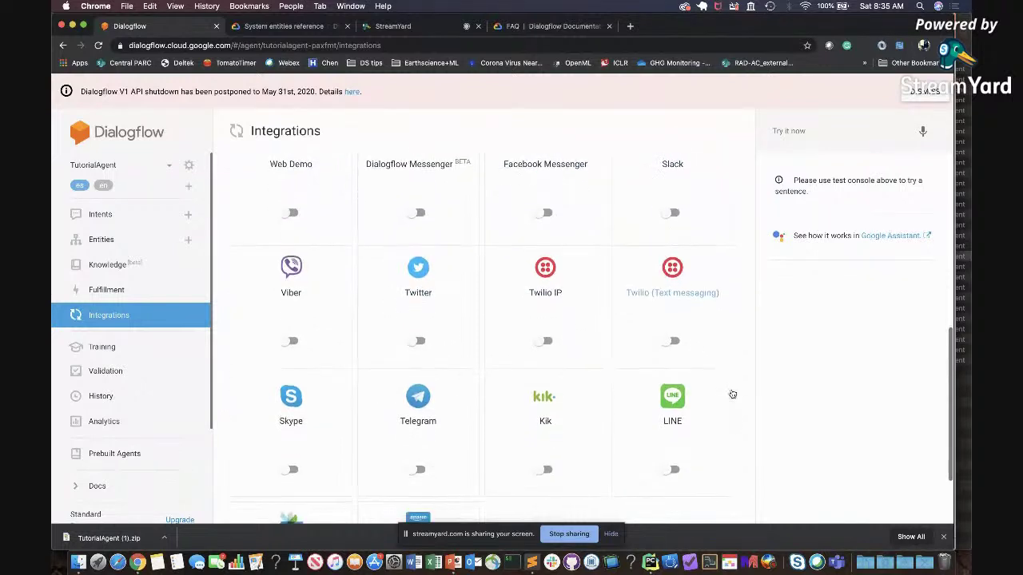
scroll(732, 394, "up", 4)
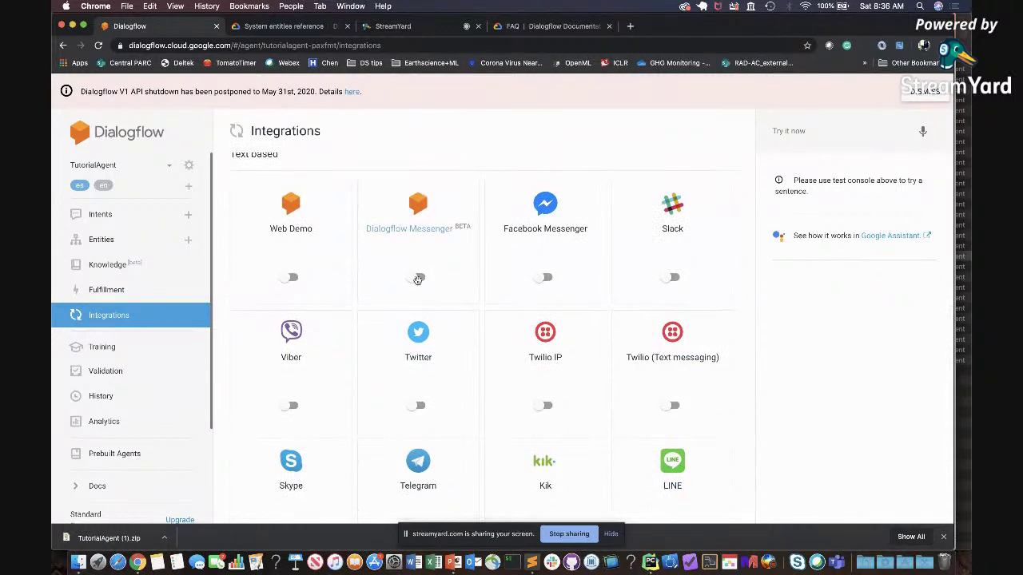
left_click(418, 277)
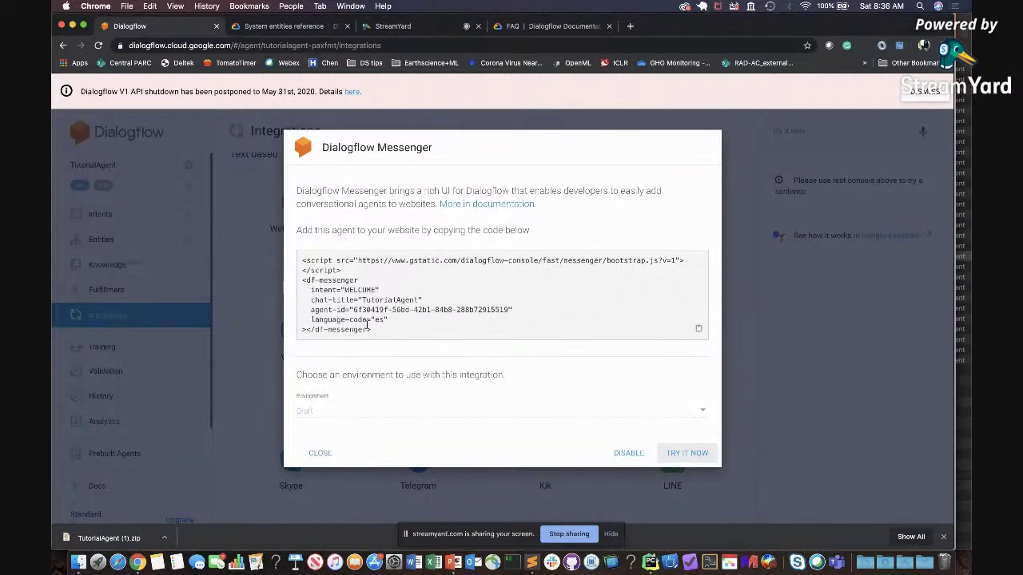
left_click_drag(377, 332, 303, 260)
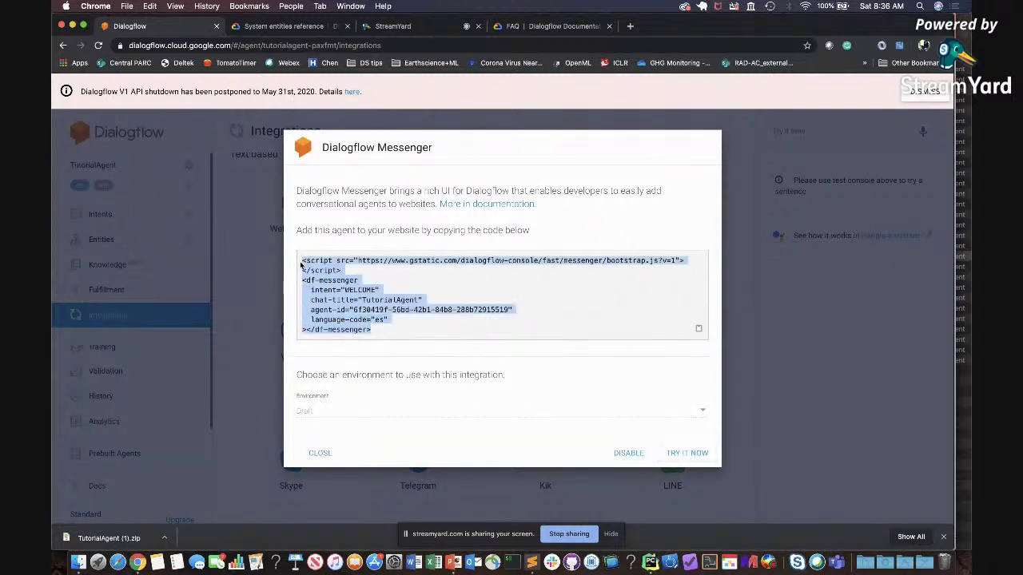
left_click(401, 287)
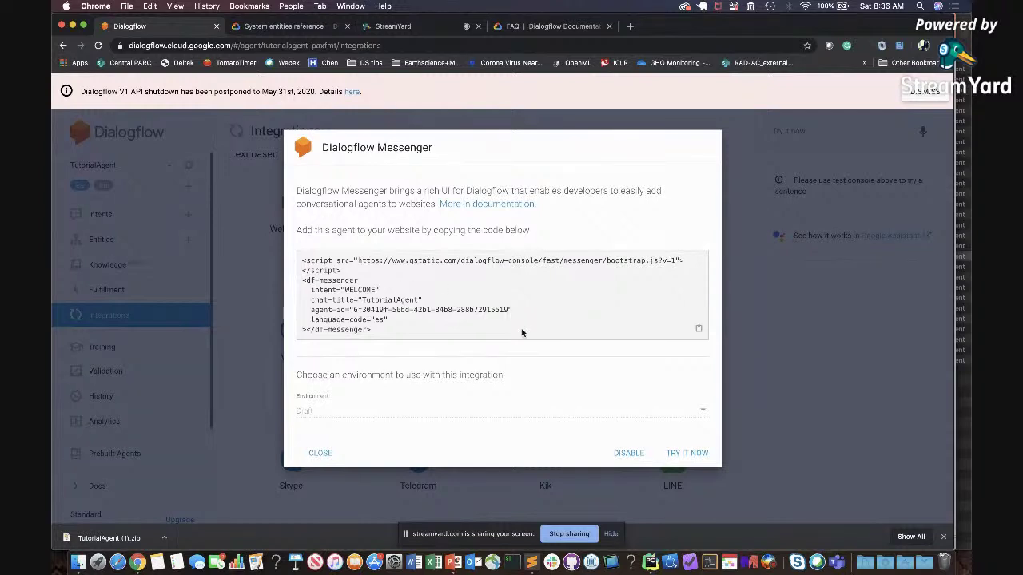
Try out the Spanish agent's Dialogflow Messenger chat widget, then close the integration dialog.
left_click(680, 456)
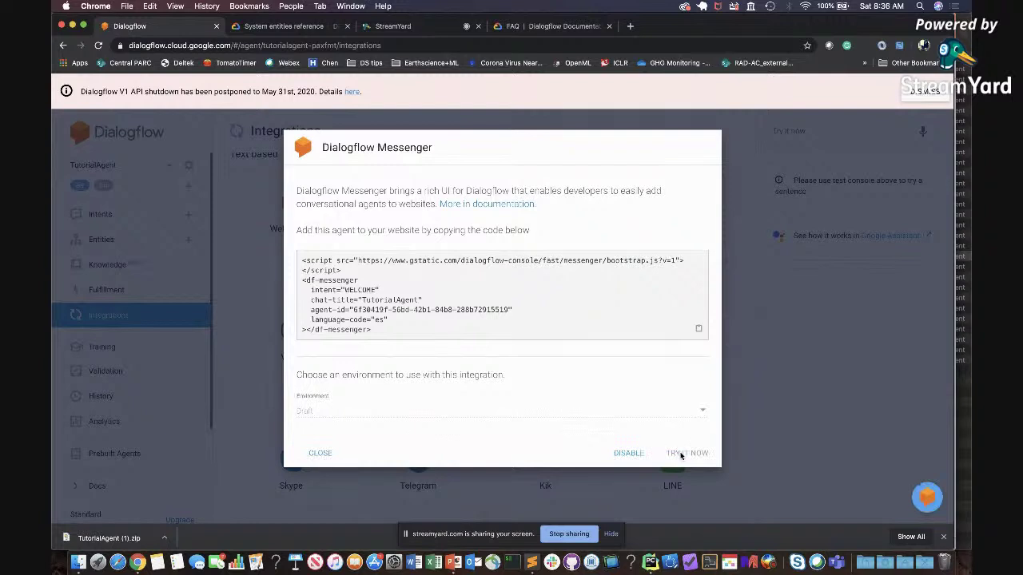
left_click(927, 499)
left_click(331, 453)
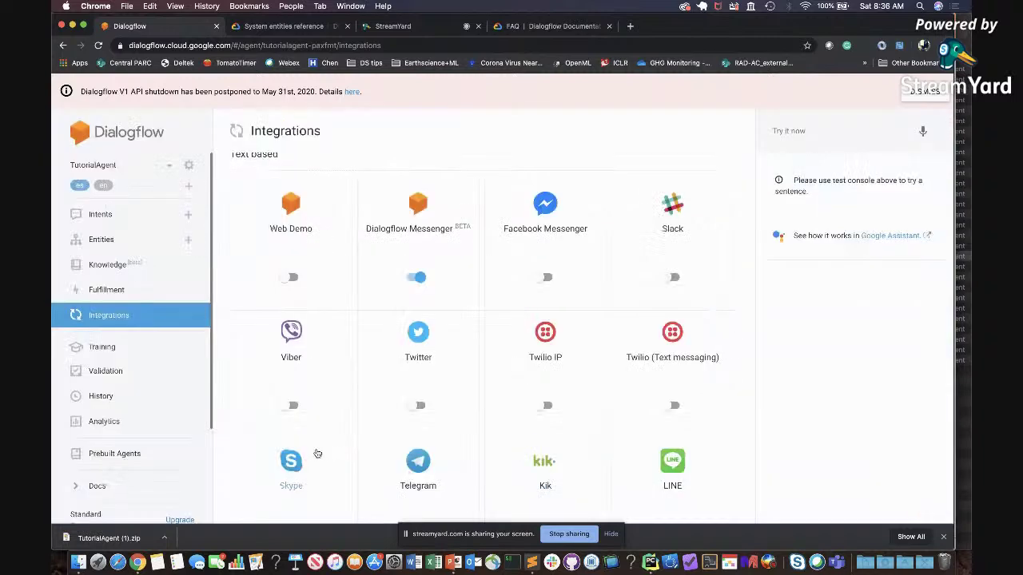
Switch TutorialAgent to English and open the Dialogflow Messenger test chat from its integration dialog.
left_click(105, 190)
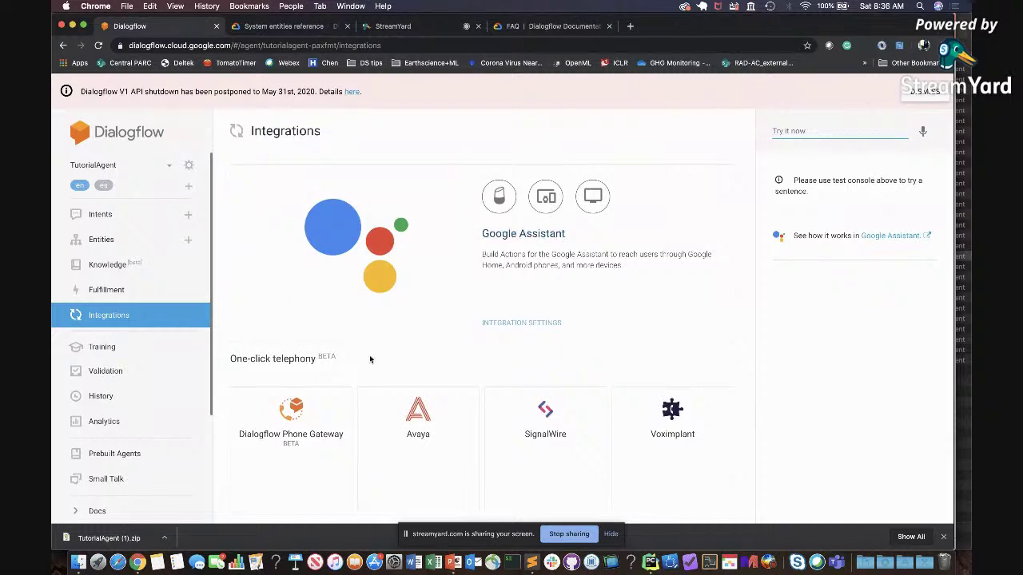
scroll(370, 359, "down", 10)
left_click(430, 423)
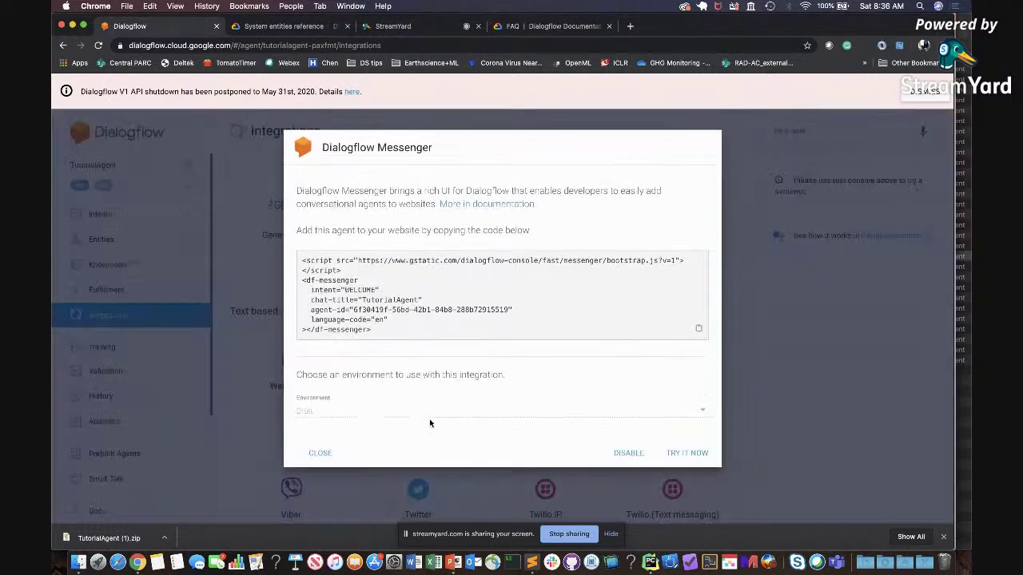
left_click(700, 453)
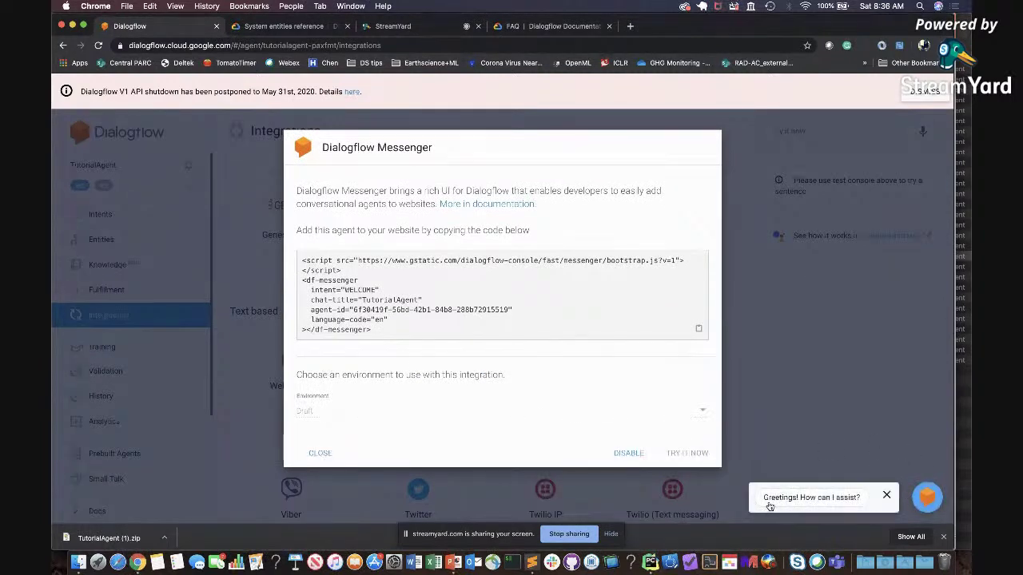
left_click(929, 501)
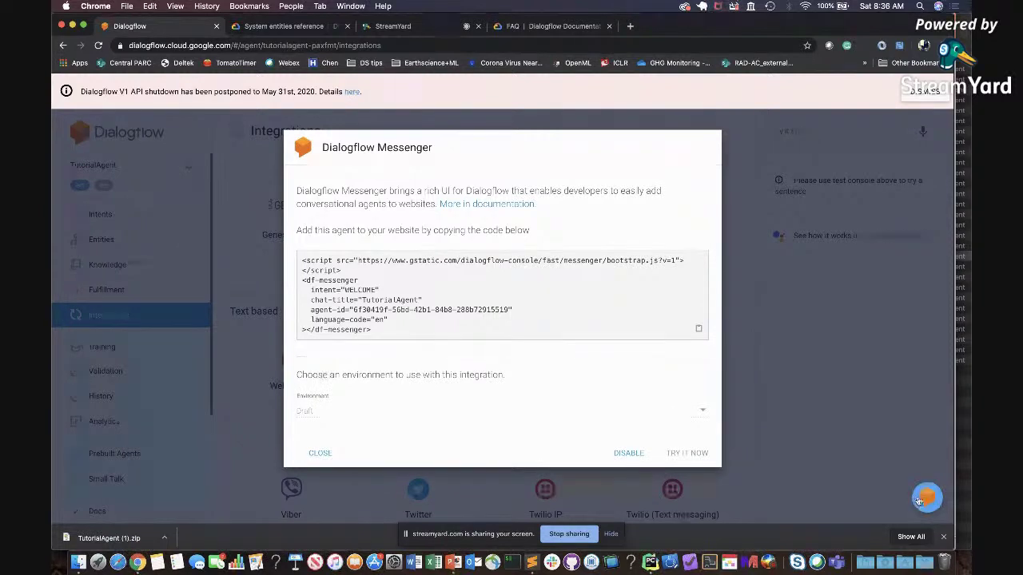
left_click(851, 500)
In the test chat, send "I want to develop a chatbot", "Yes" and "I want to learn about integration".
left_click(806, 454)
type("I want to develop a chatbot")
key("Return")
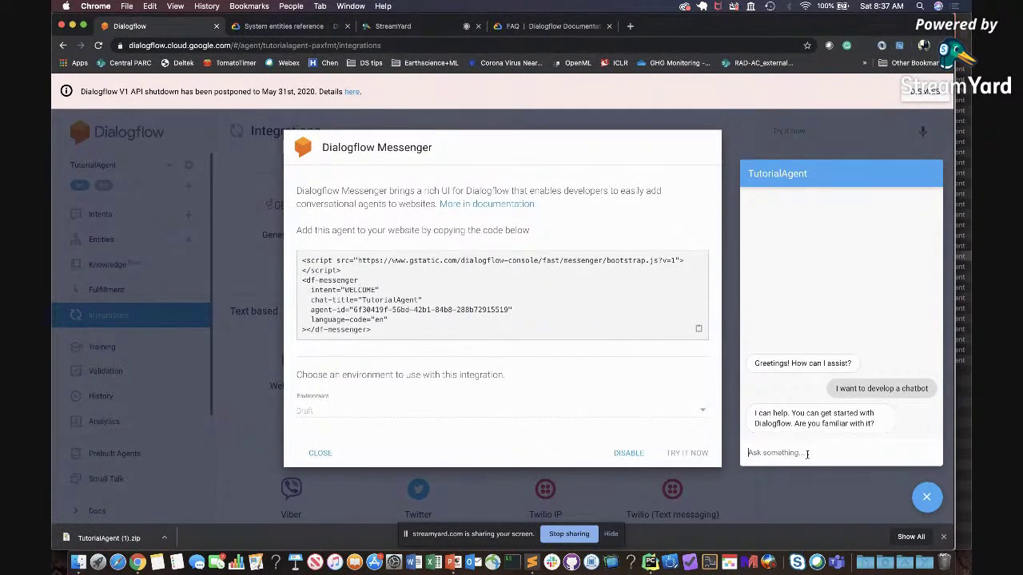
type("Yes")
key("Return")
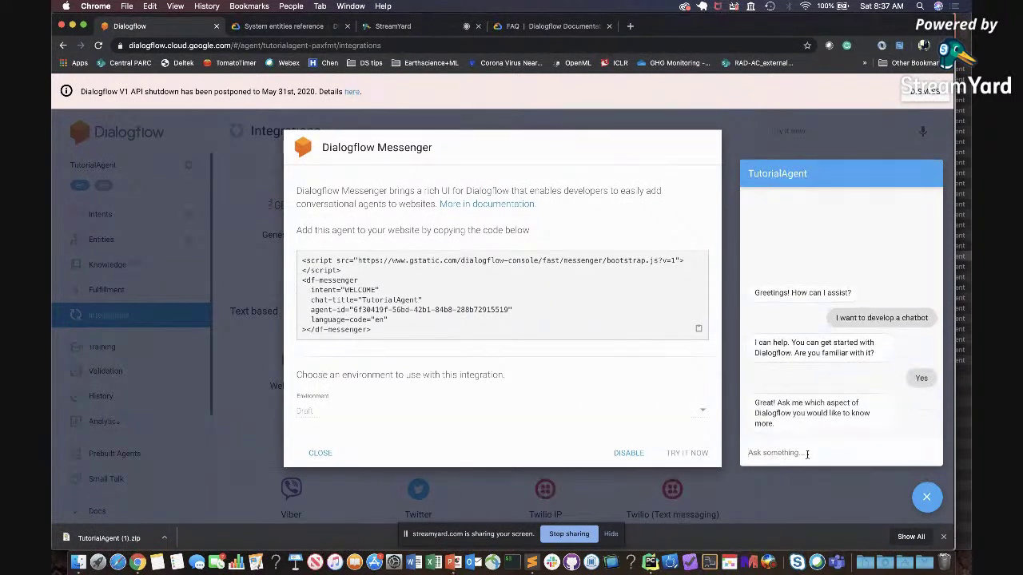
type("I want to learn about integration")
key("Return")
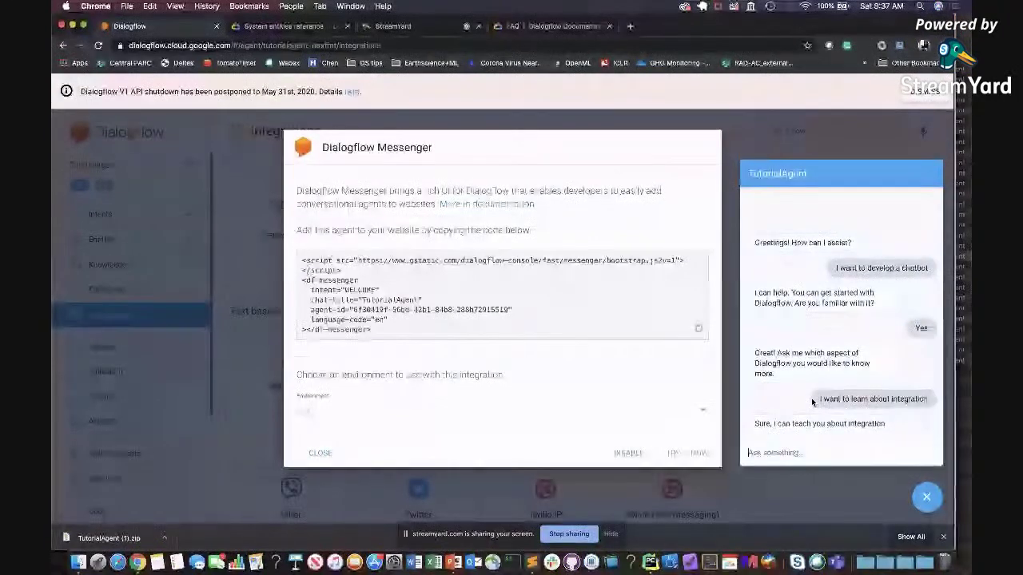
Ask the chatbot "Does Dialogflow audit logs?", then close the test chat and the Dialogflow Messenger dialog.
type("Does Dialg")
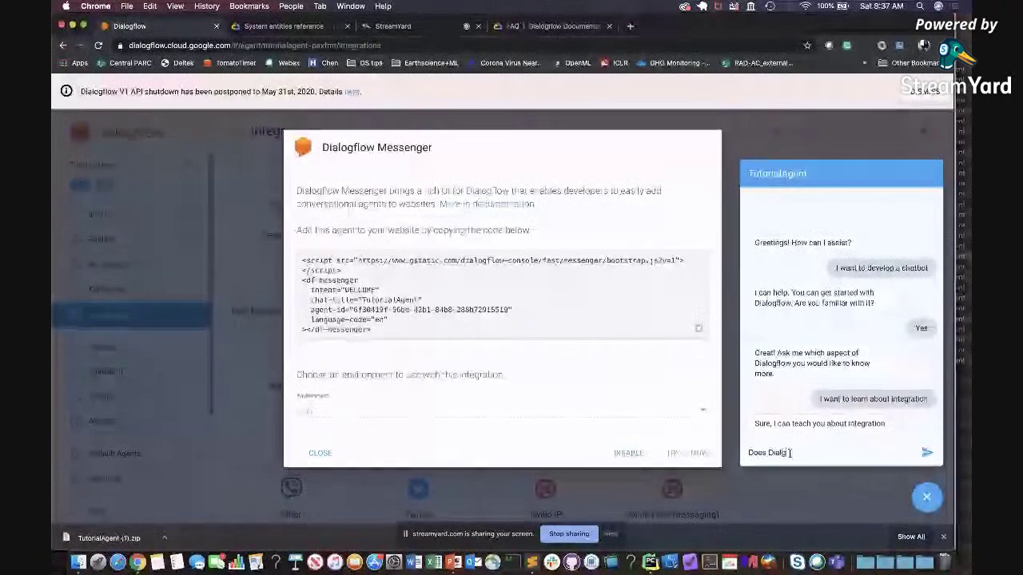
type("og")
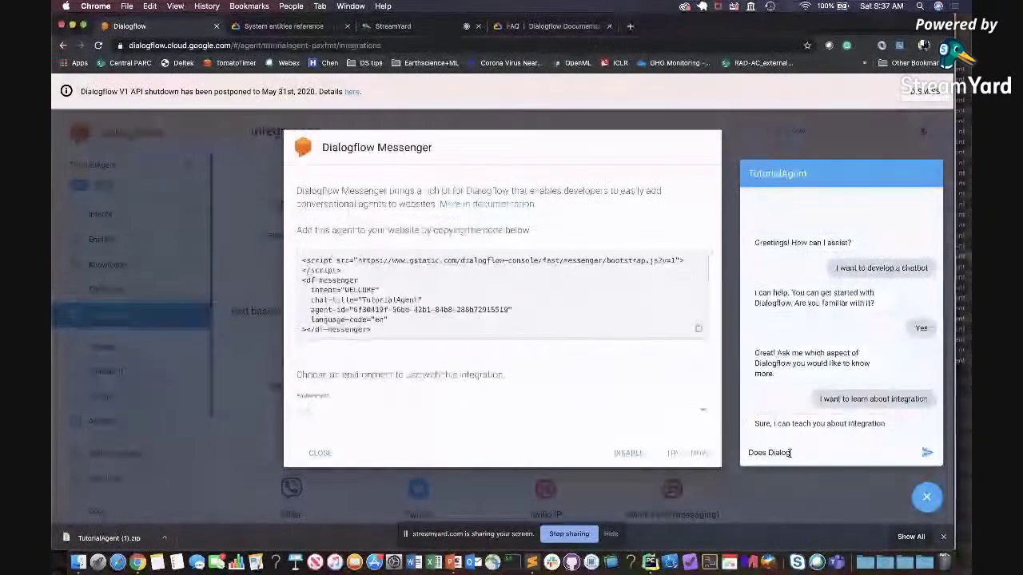
type("flow audit logs?")
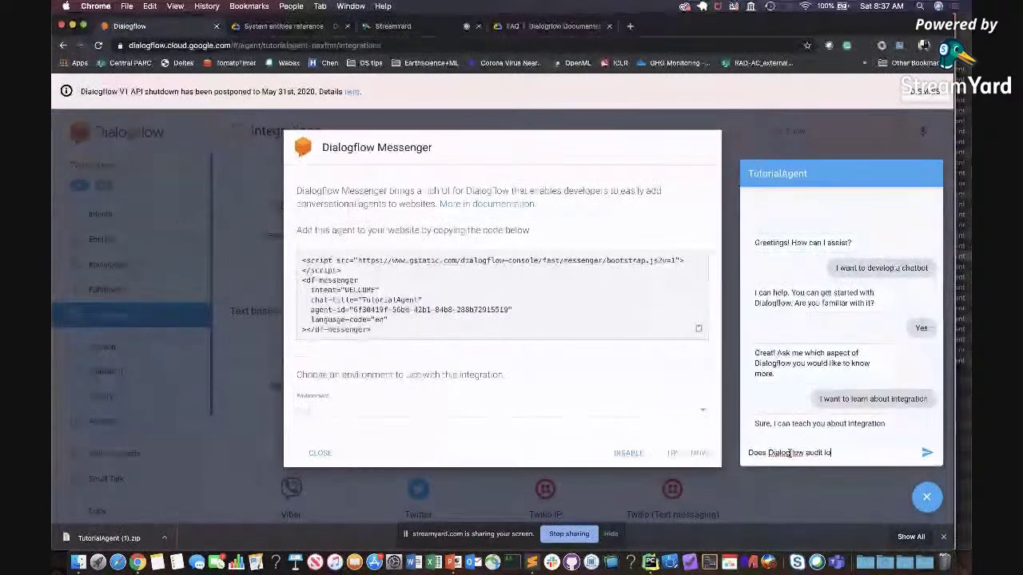
key("Return")
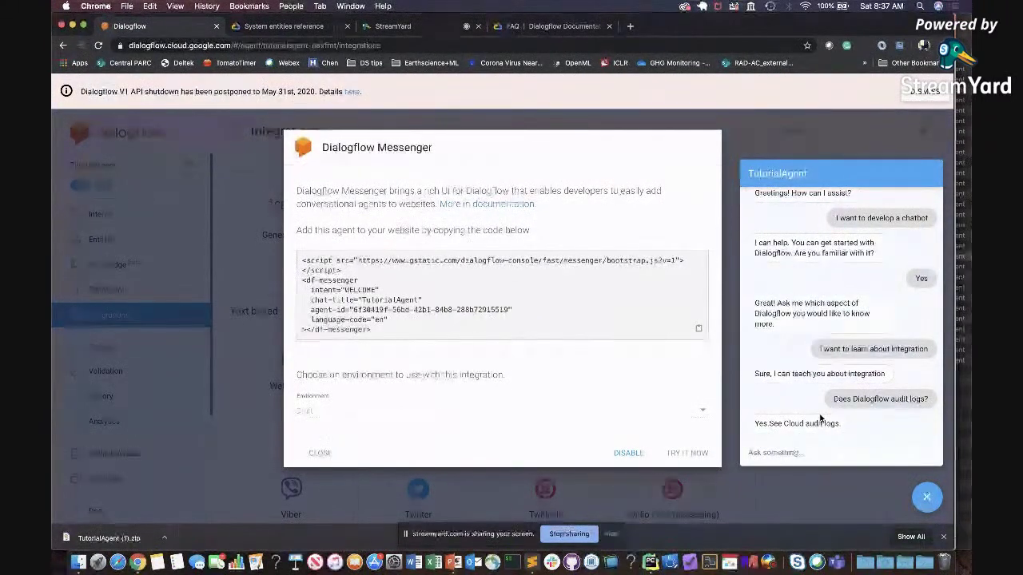
left_click(925, 501)
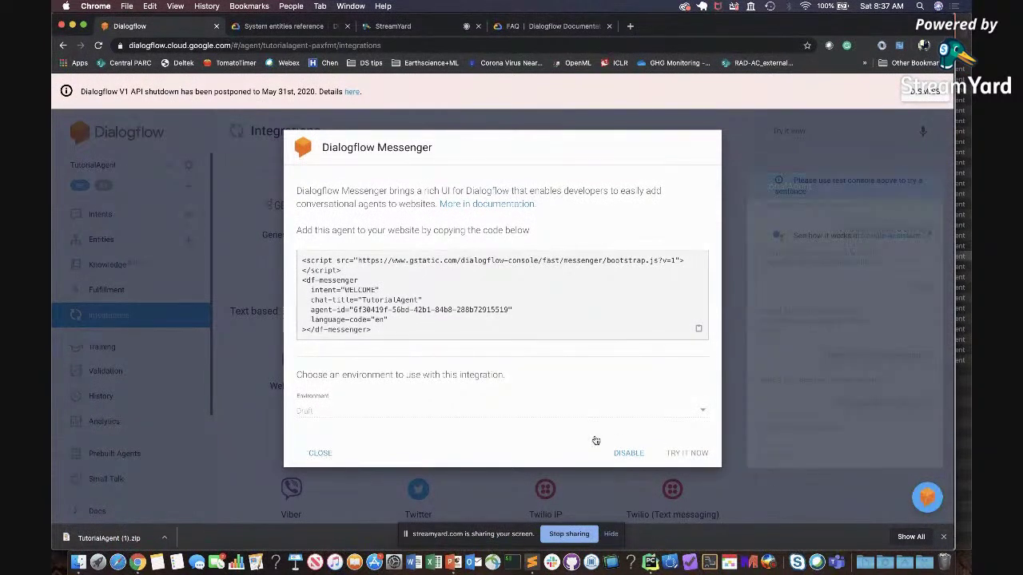
left_click(319, 453)
In the Google Assistant integration, add simpleIntent and the knowledge intents Can_security_and_ope and Does_Dialogflow_prov as implicit invocations.
scroll(438, 352, "down", 5)
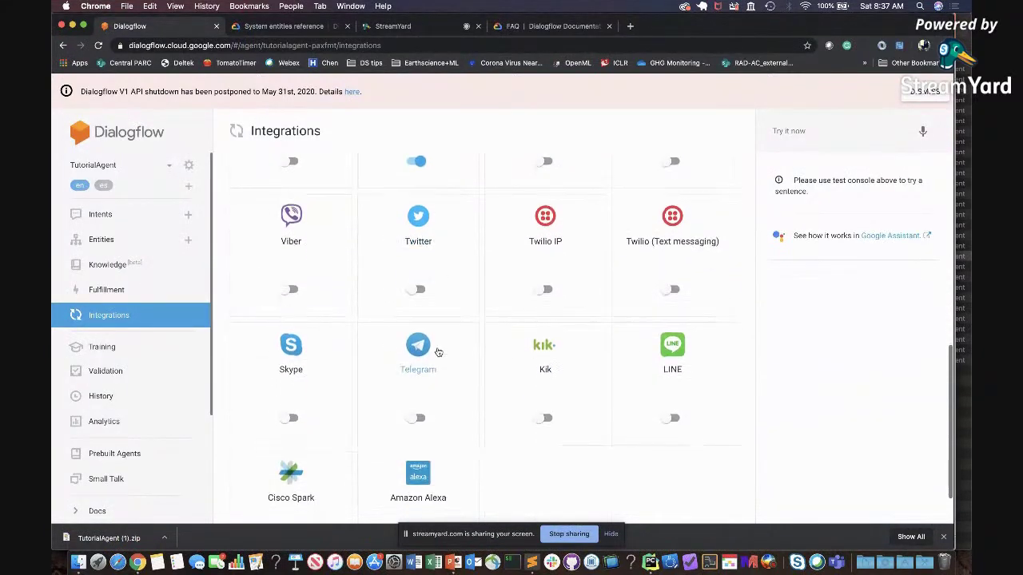
scroll(524, 424, "up", 6)
scroll(524, 425, "up", 8)
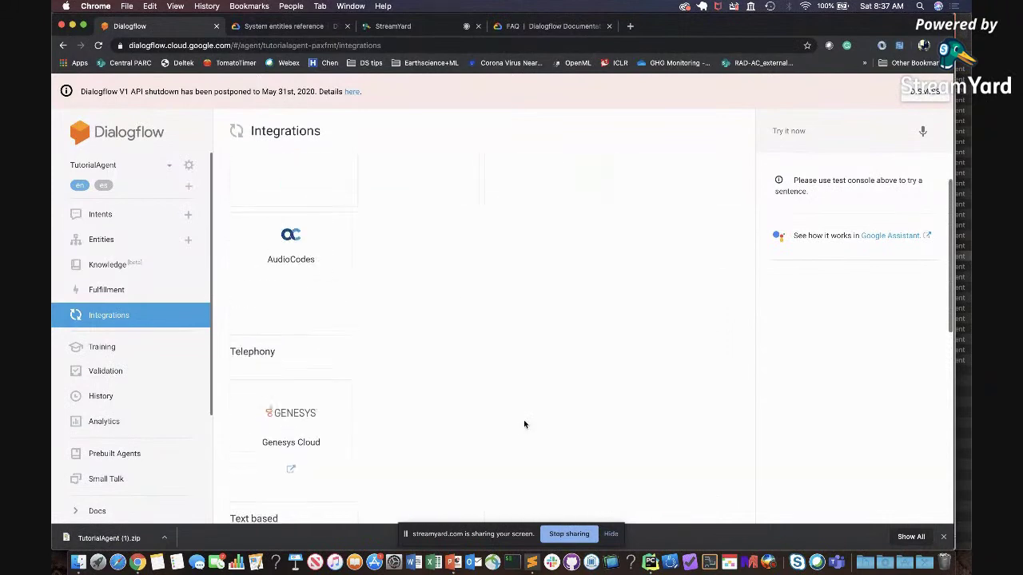
scroll(524, 424, "down", 3)
scroll(523, 422, "up", 4)
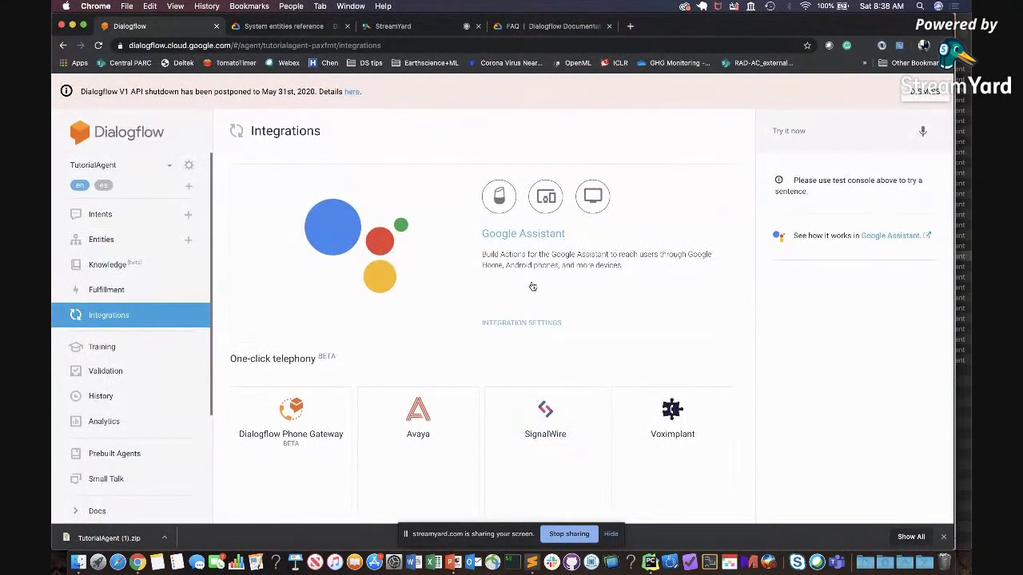
left_click(535, 235)
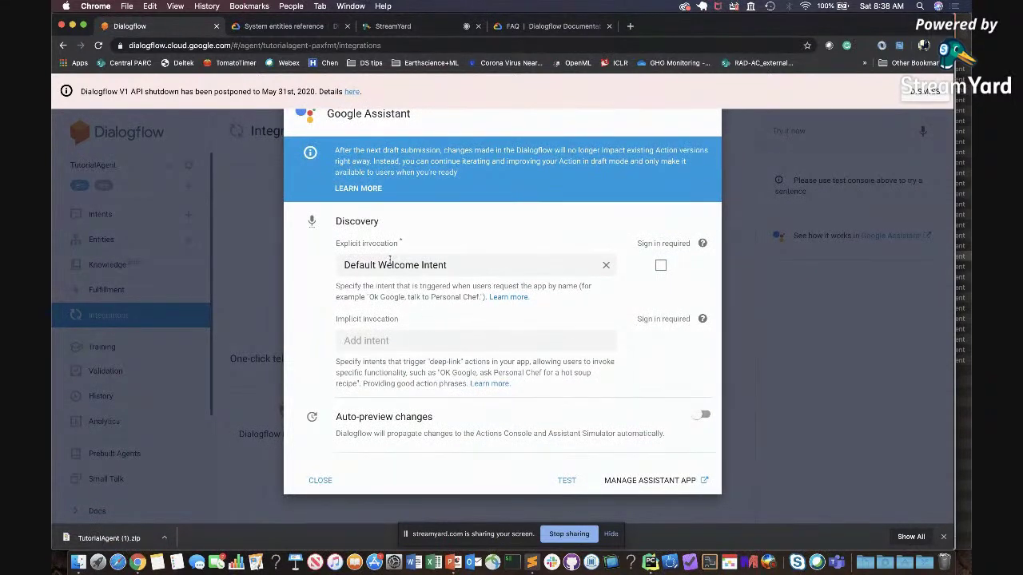
left_click(399, 342)
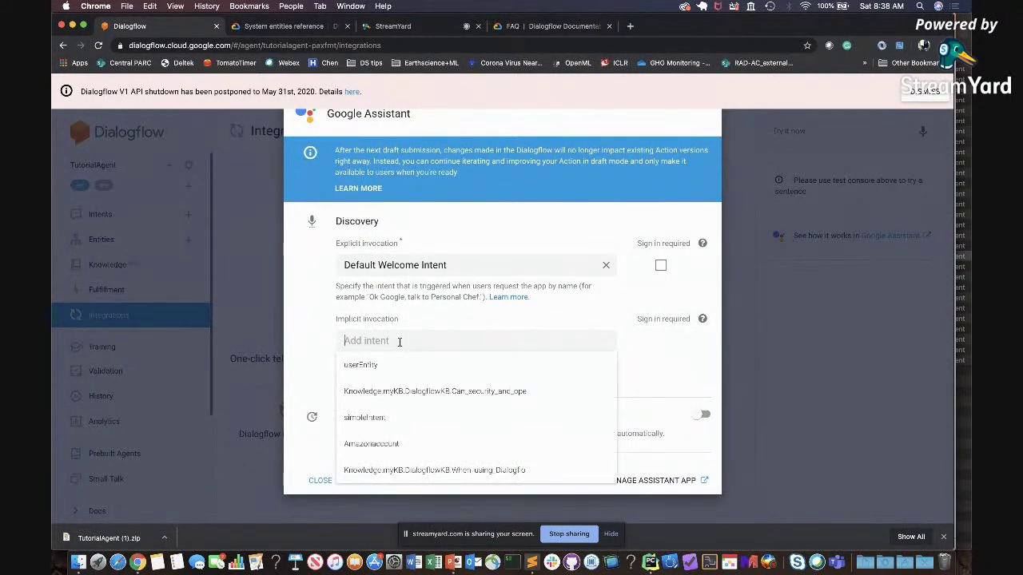
left_click(393, 417)
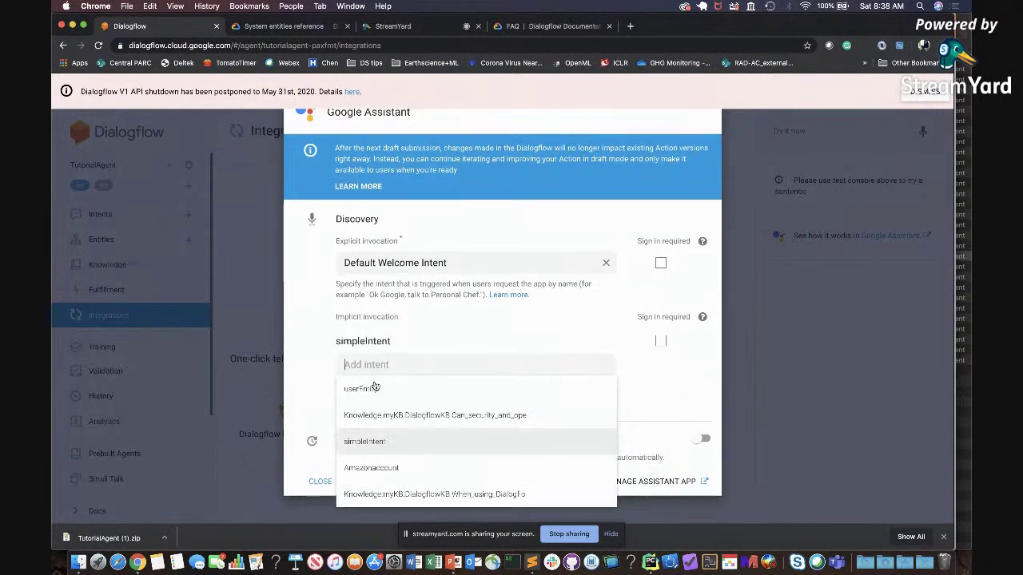
left_click(403, 412)
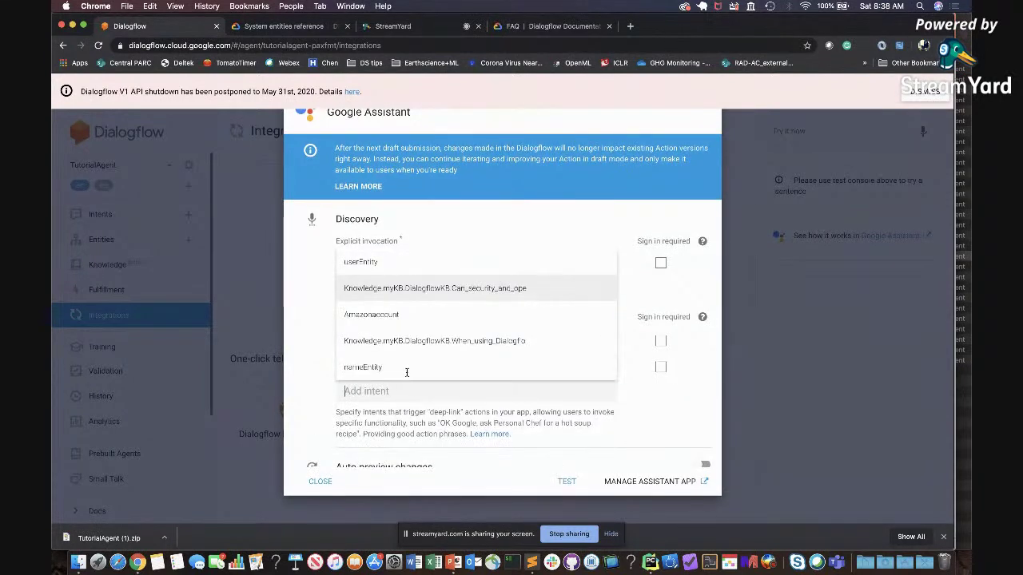
left_click(418, 365)
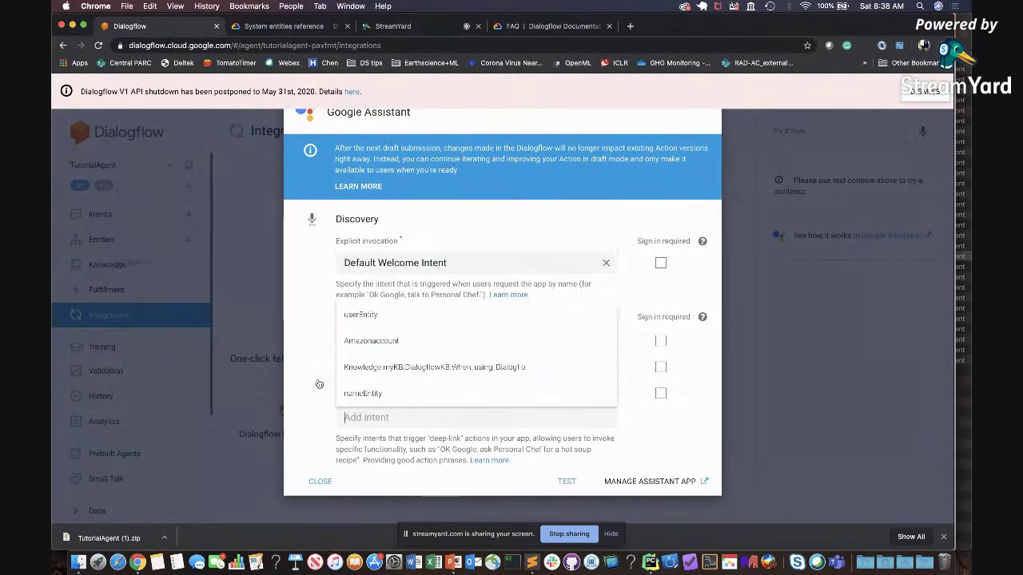
Review Google Assistant's invocation, auto-preview and test options, close the dialog, and look over the remaining text-based integrations.
scroll(534, 381, "down", 2)
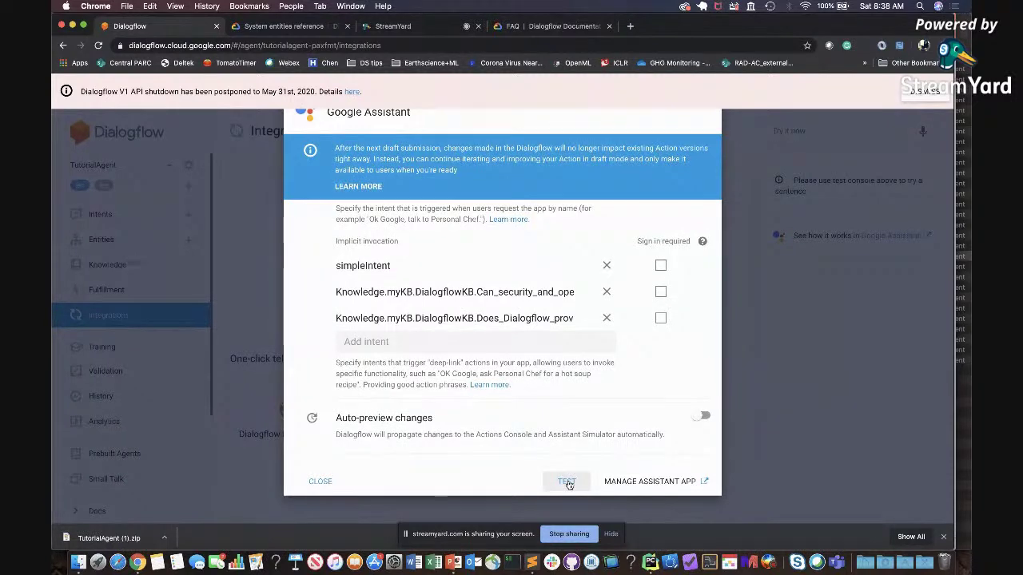
scroll(551, 245, "up", 2)
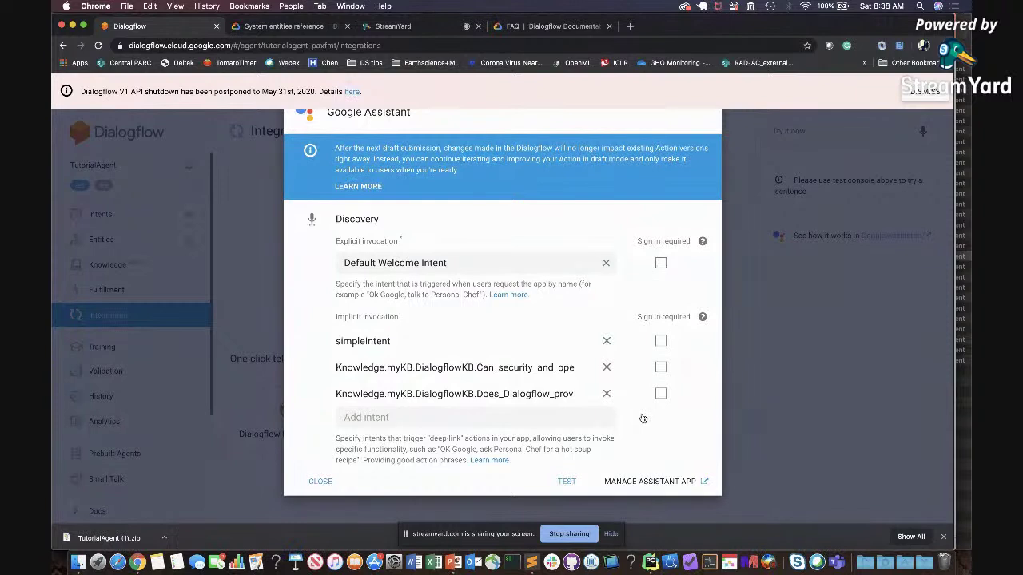
scroll(644, 419, "down", 2)
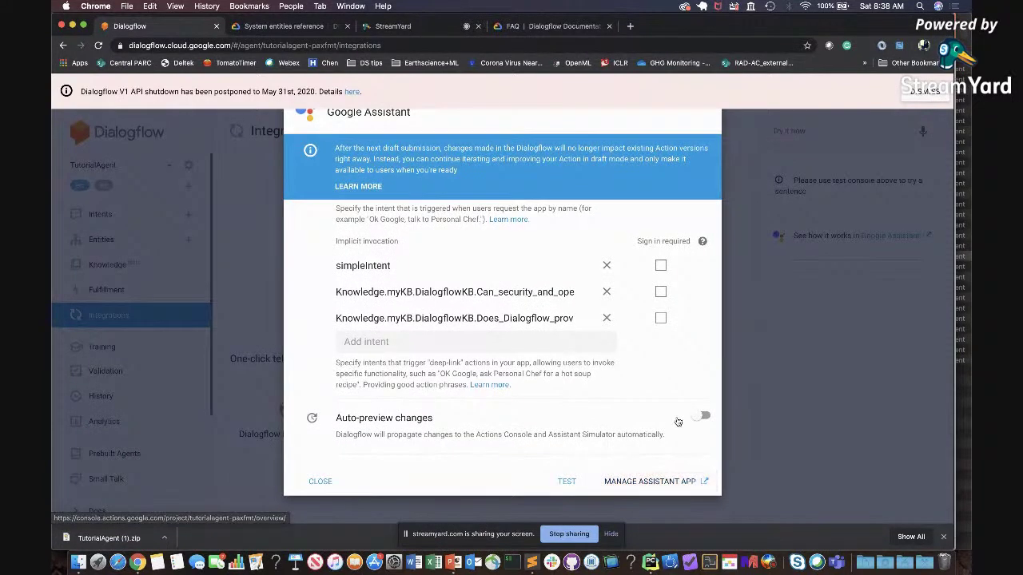
left_click(319, 481)
scroll(479, 320, "down", 10)
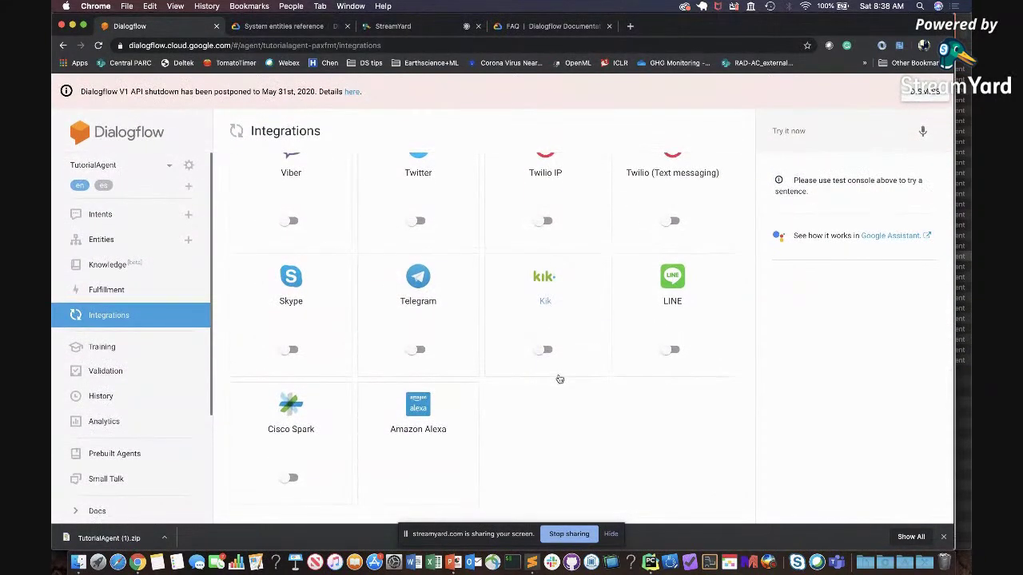
Switch to the Intro_toChatbot presentation in PowerPoint and advance past the Integration and Enhancements slides to Resources to Learn More.
scroll(559, 379, "up", 5)
scroll(568, 277, "up", 10)
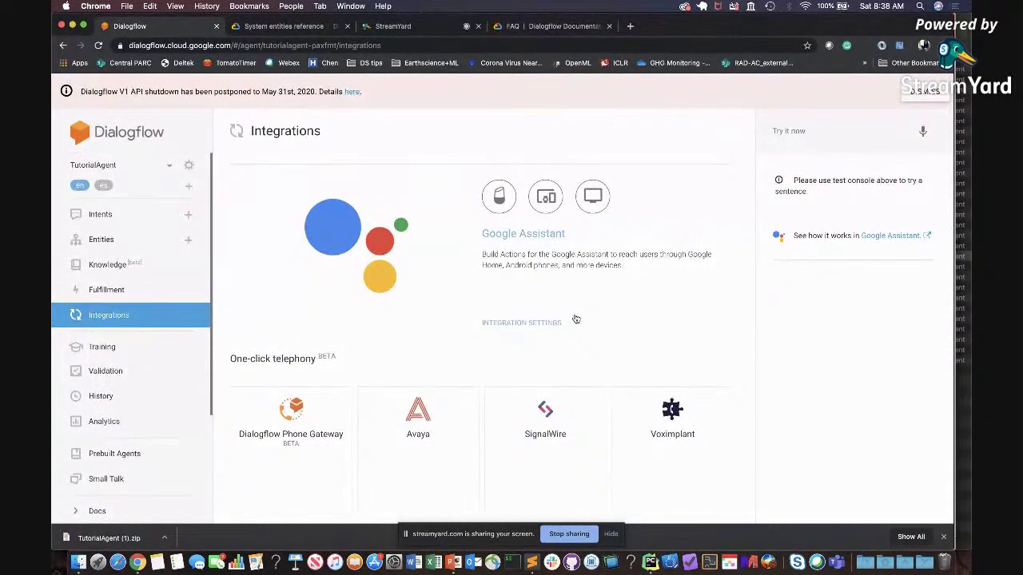
key("ctrl+Up")
left_click(861, 253)
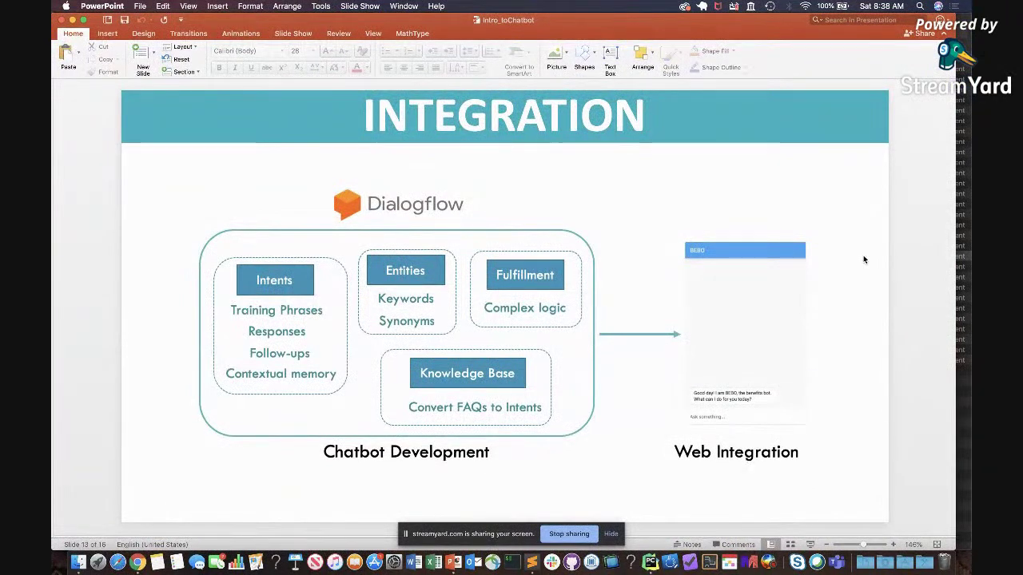
key("Down")
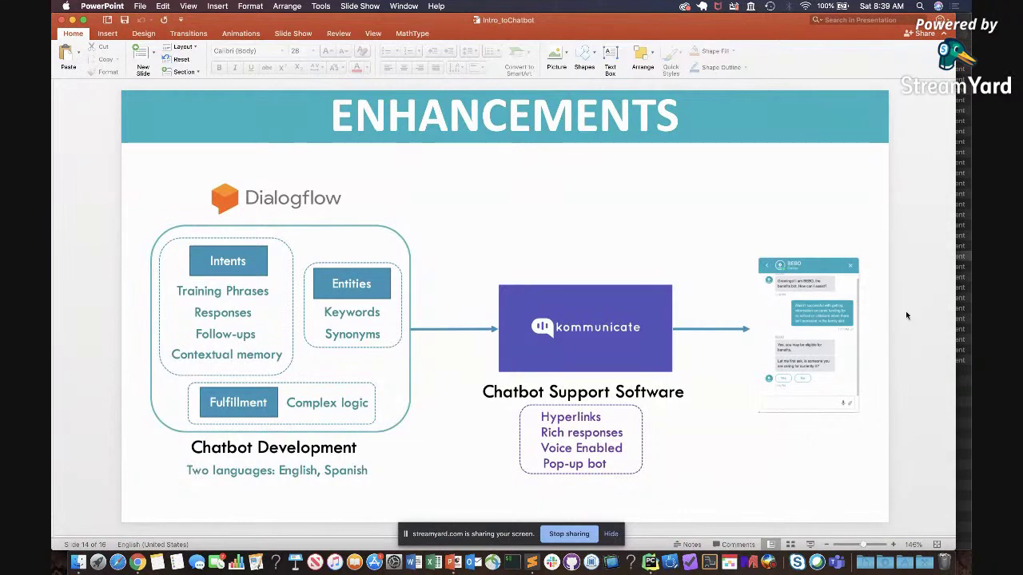
key("ctrl+Up")
left_click(876, 330)
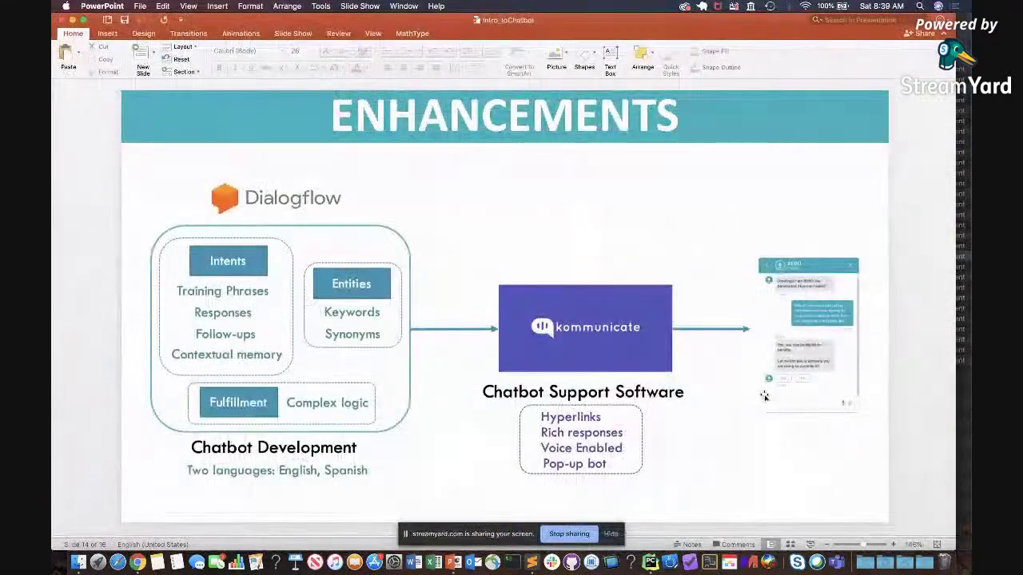
key("Down")
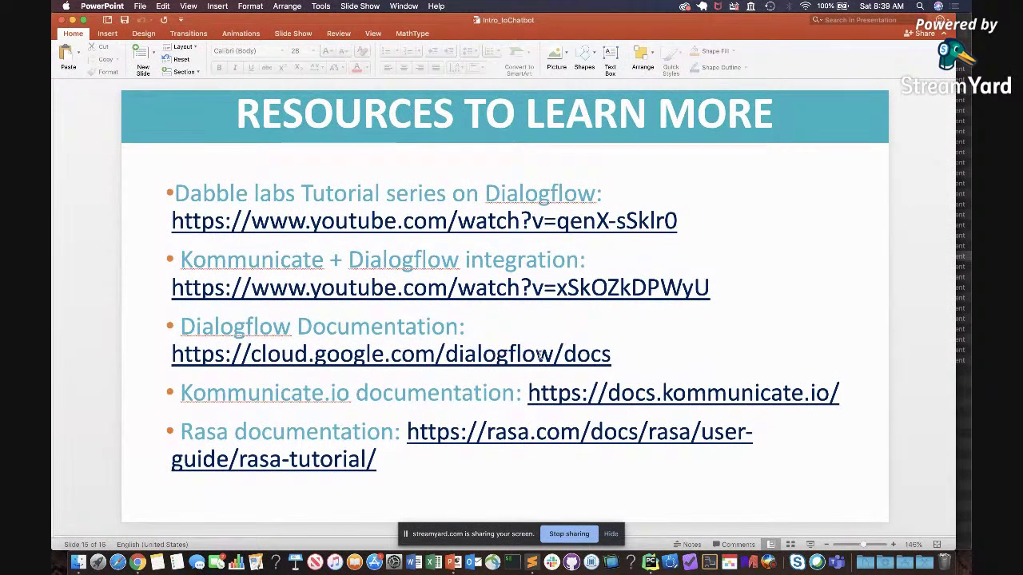
left_click_drag(611, 354, 171, 358)
key("ctrl+c")
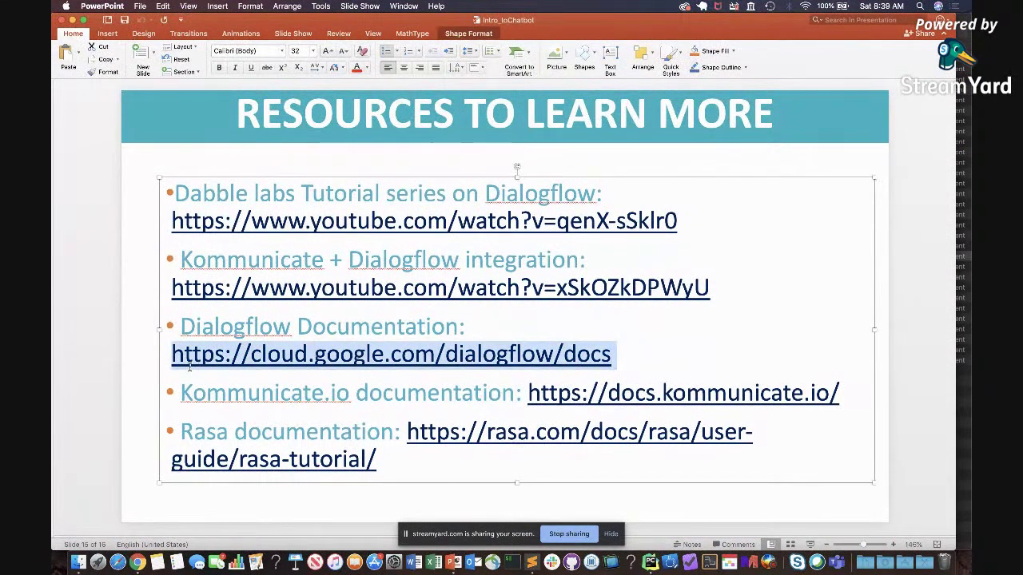
key("ctrl+Up")
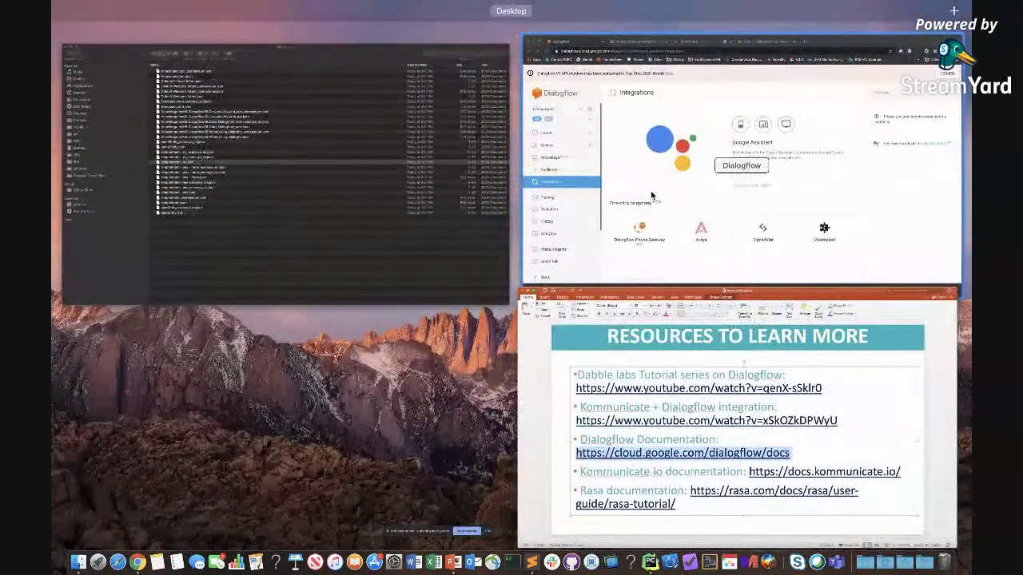
left_click(650, 196)
left_click(630, 25)
key("ctrl+v")
key("Return")
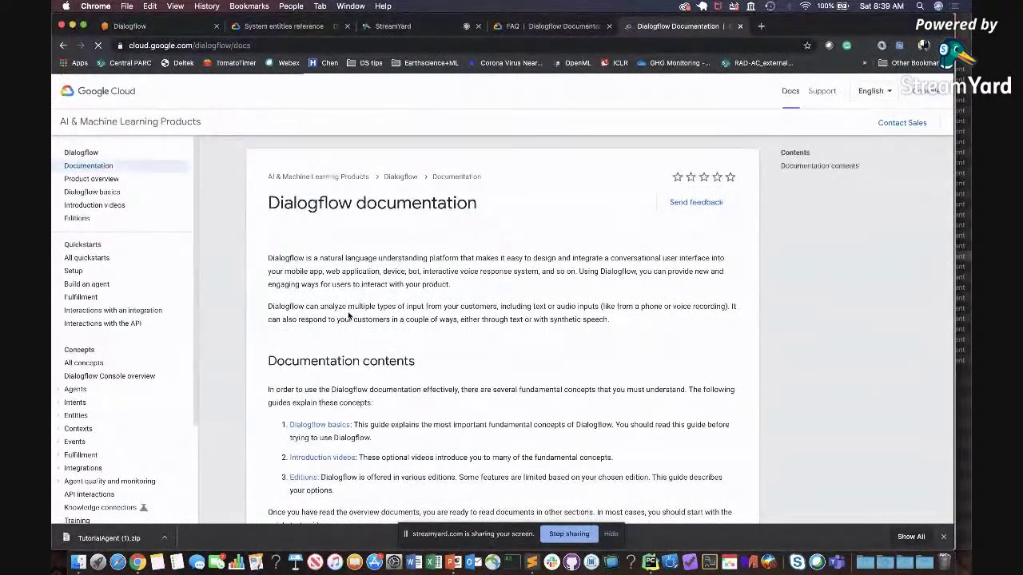
Look through the Dialogflow documentation contents and its guide list, and open the "Interactions with the API" quickstart to read it.
scroll(248, 273, "down", 1)
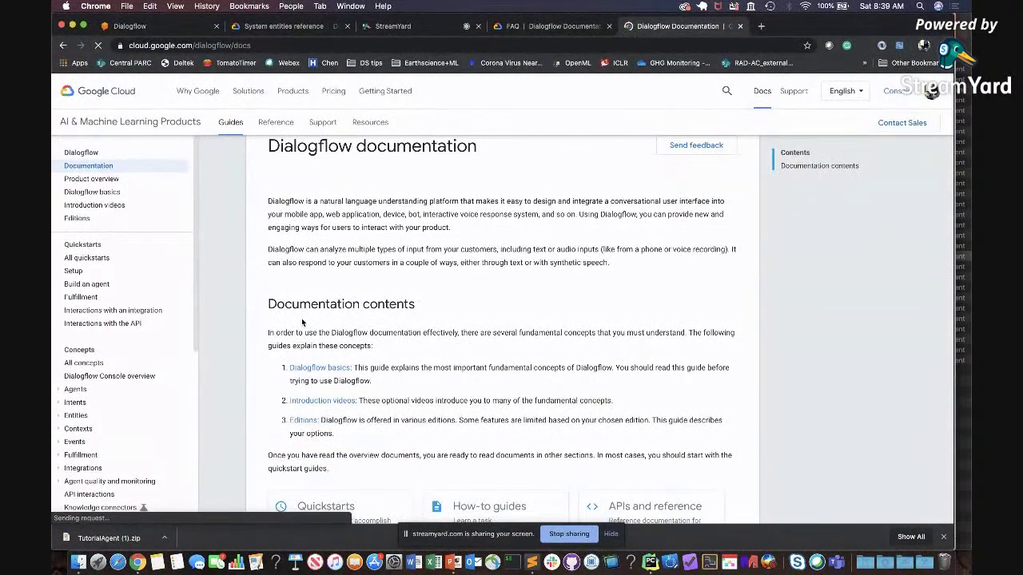
scroll(248, 273, "down", 1)
scroll(108, 411, "down", 2)
scroll(308, 379, "down", 1)
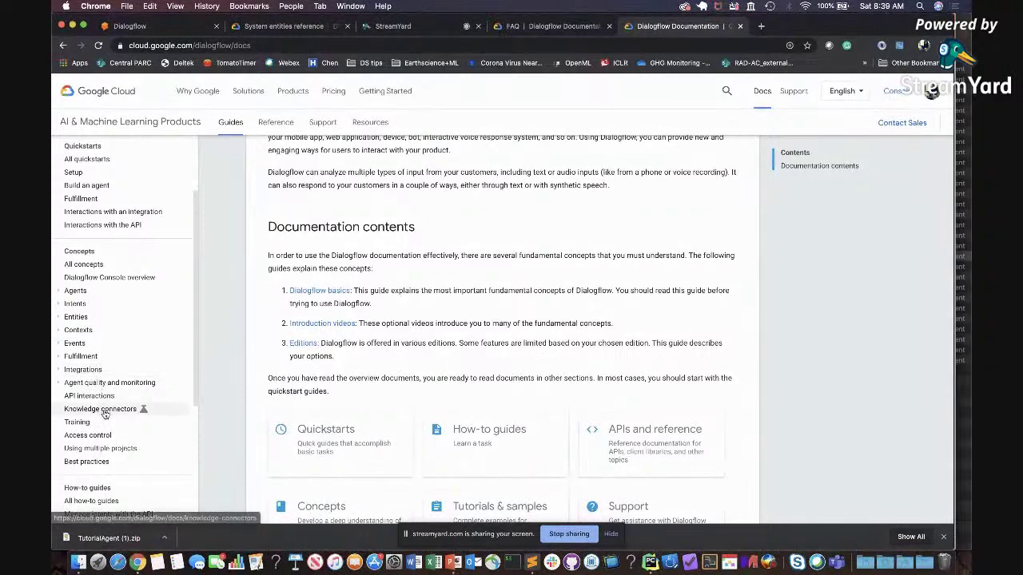
scroll(140, 422, "up", 3)
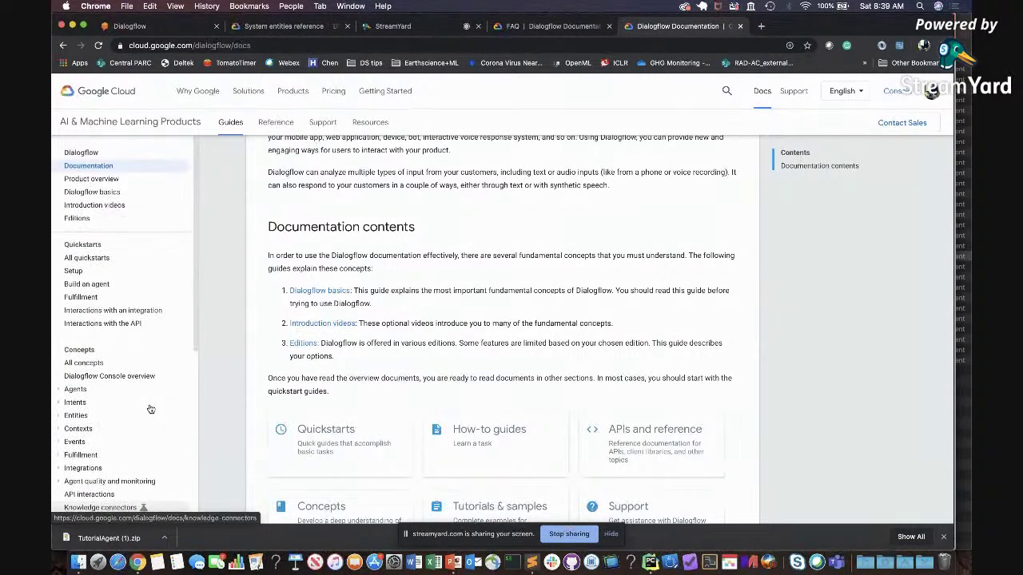
left_click(133, 323)
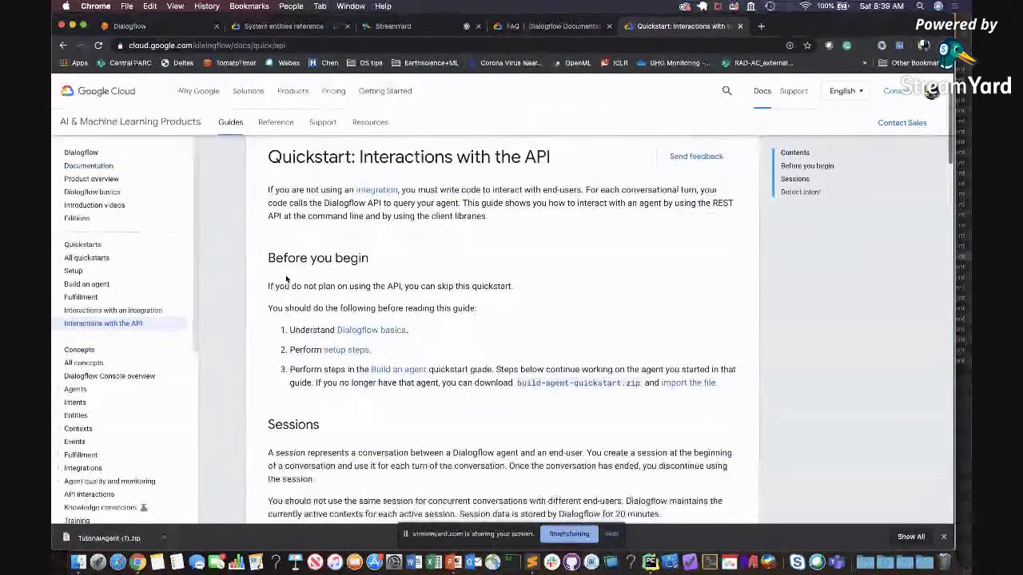
scroll(286, 277, "down", 3)
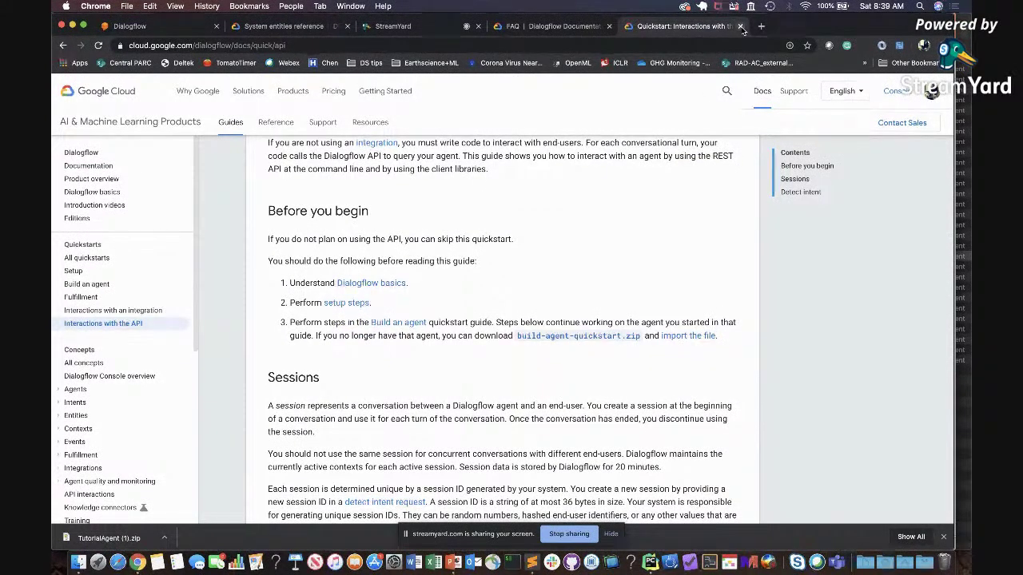
Close the documentation tab and return to the Enhancements slide in the PowerPoint presentation.
left_click(742, 27)
key("ctrl+Up")
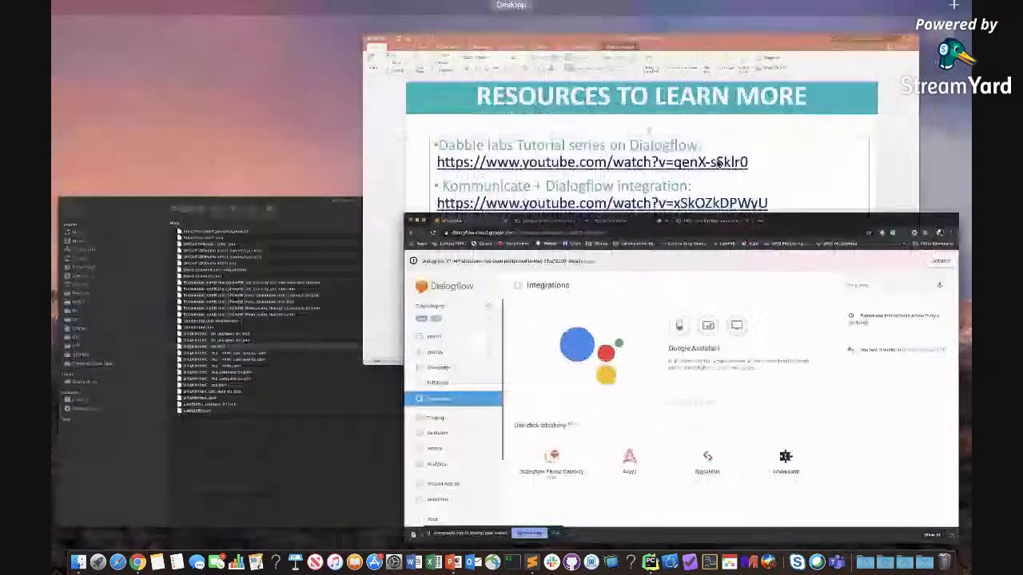
left_click(651, 210)
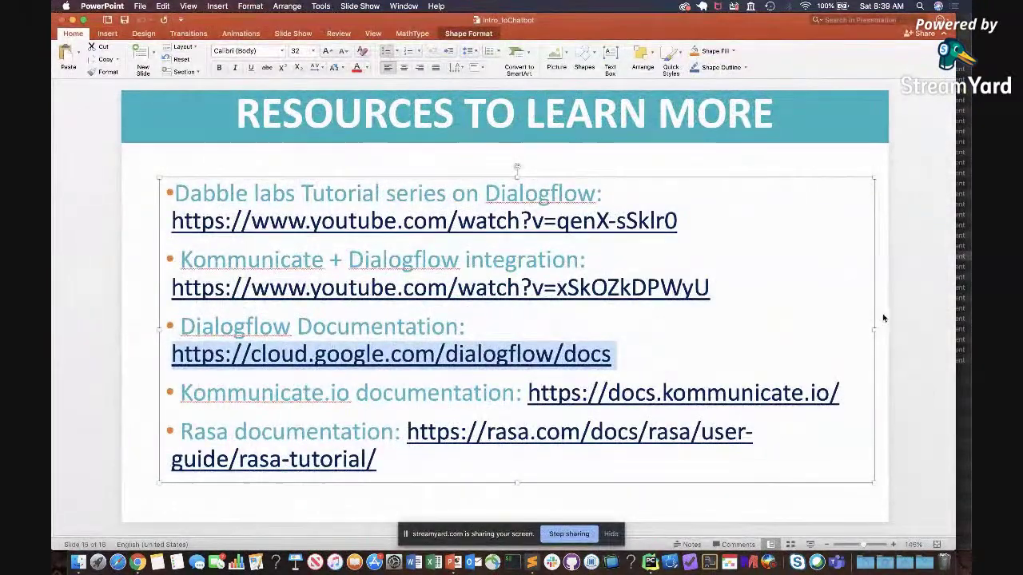
left_click(888, 321)
key("Page_Up")
key("Page_Up")
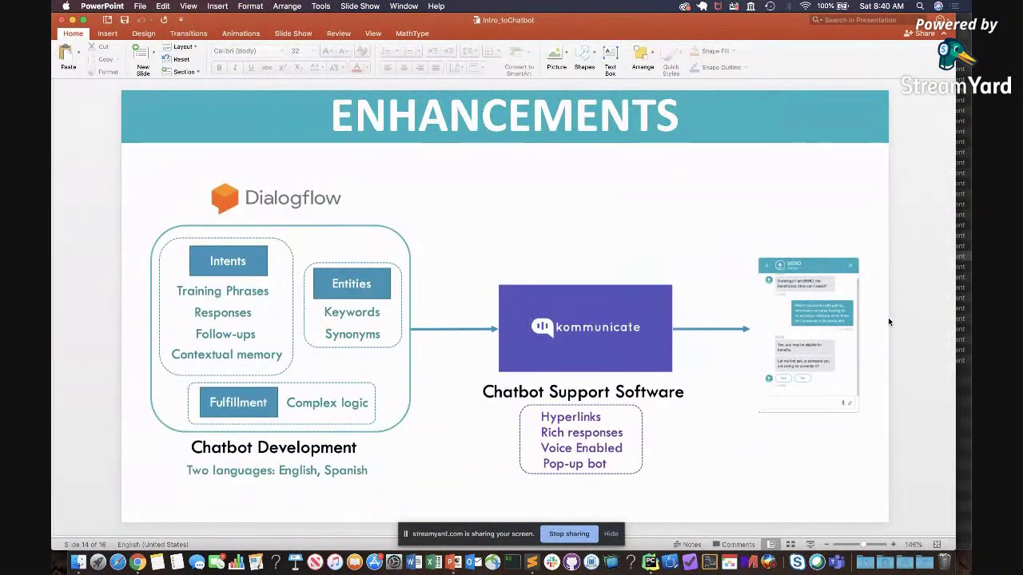
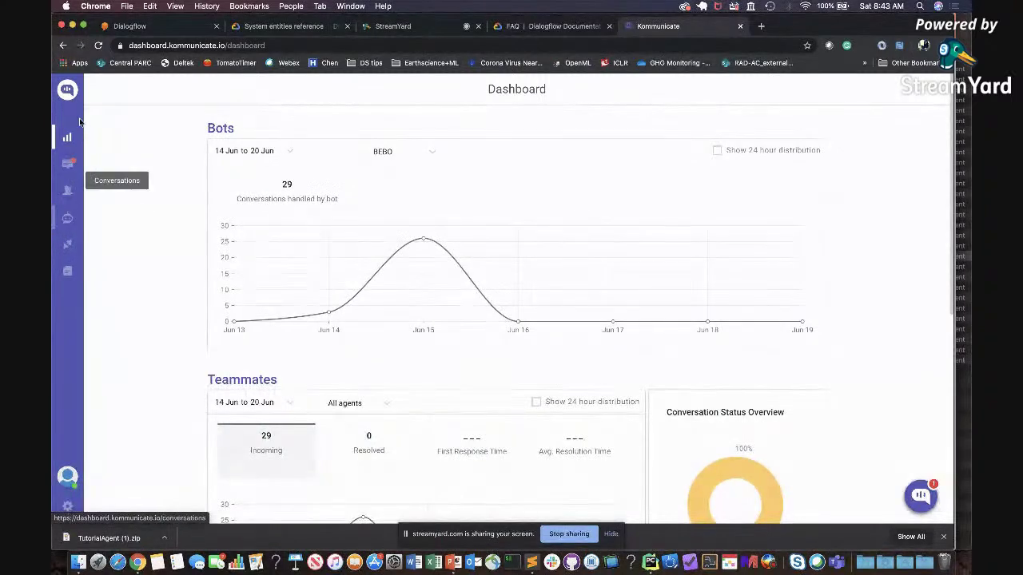
In the Kommunicate dashboard in Chrome, review the available bot integration platforms and open the Dialogflow bot integration form.
left_click(69, 221)
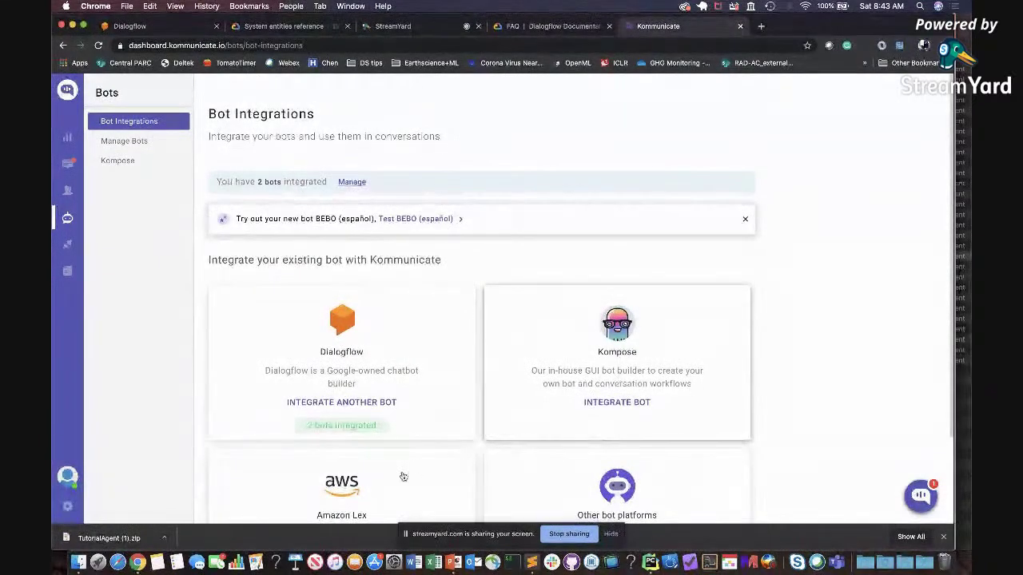
scroll(476, 436, "down", 2)
scroll(477, 437, "down", 1)
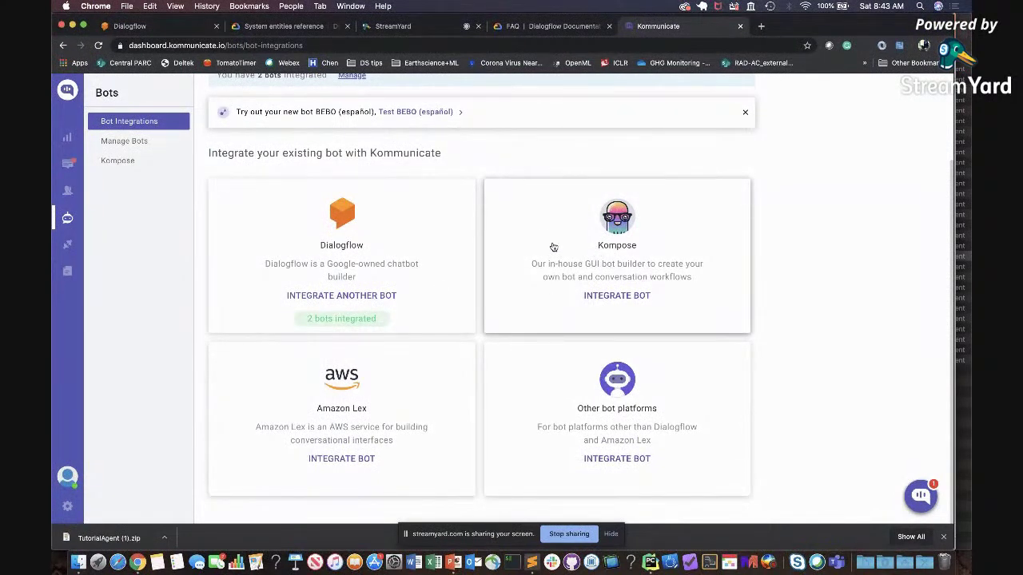
scroll(553, 247, "up", 3)
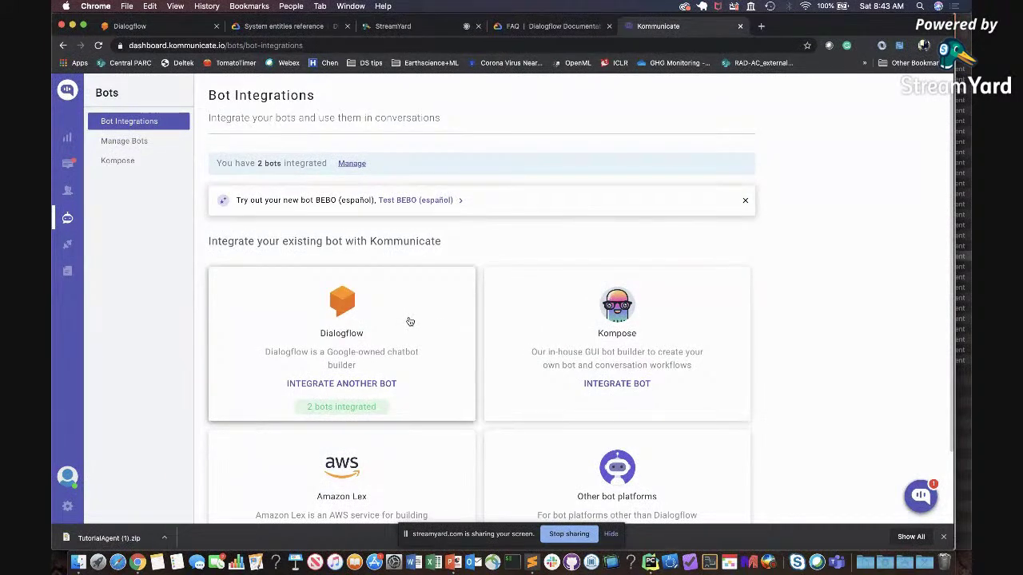
left_click(409, 322)
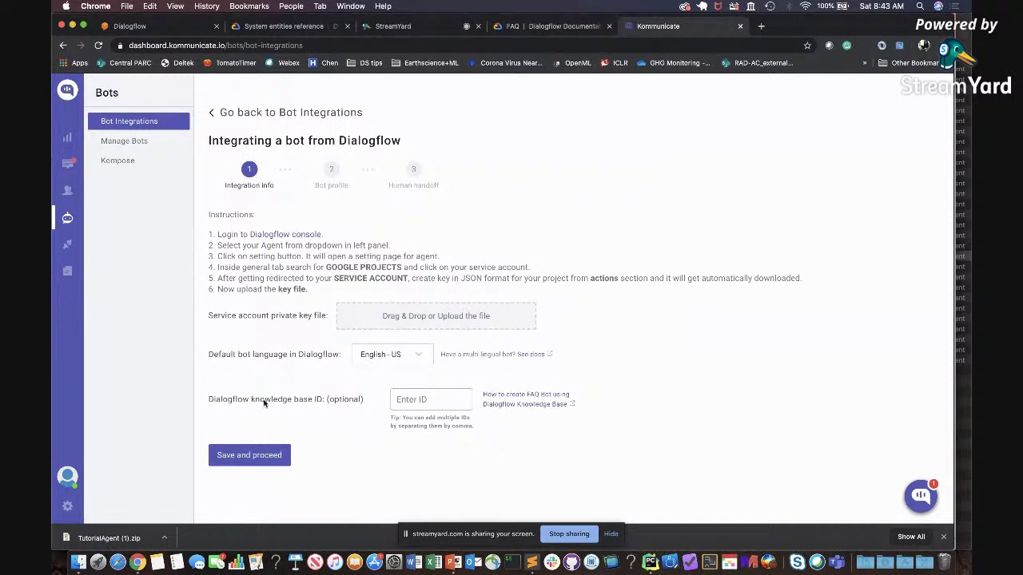
Open the chat widget customization settings and review the widget styling options and the notification sound section.
left_click(67, 510)
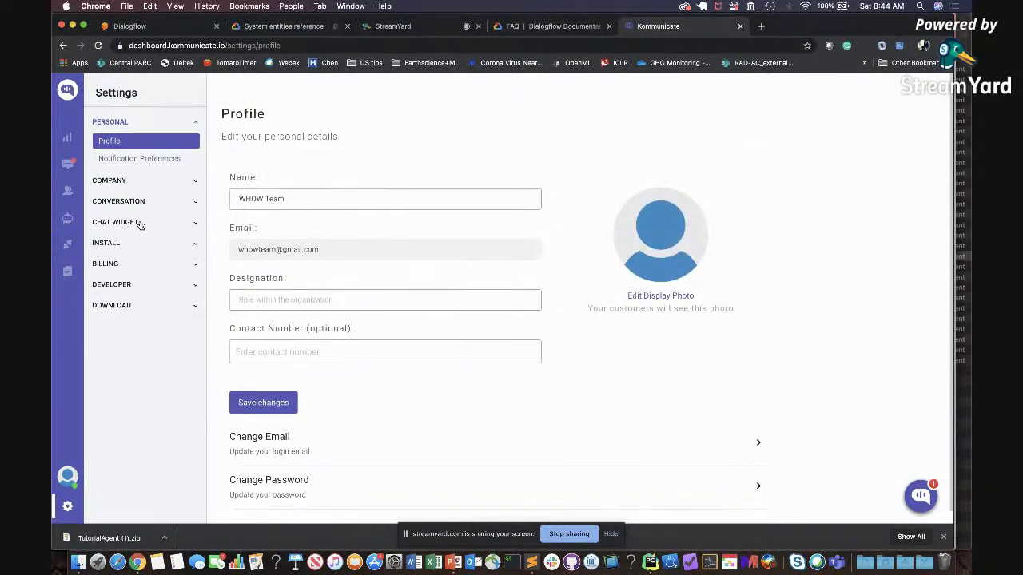
left_click(140, 225)
left_click(124, 241)
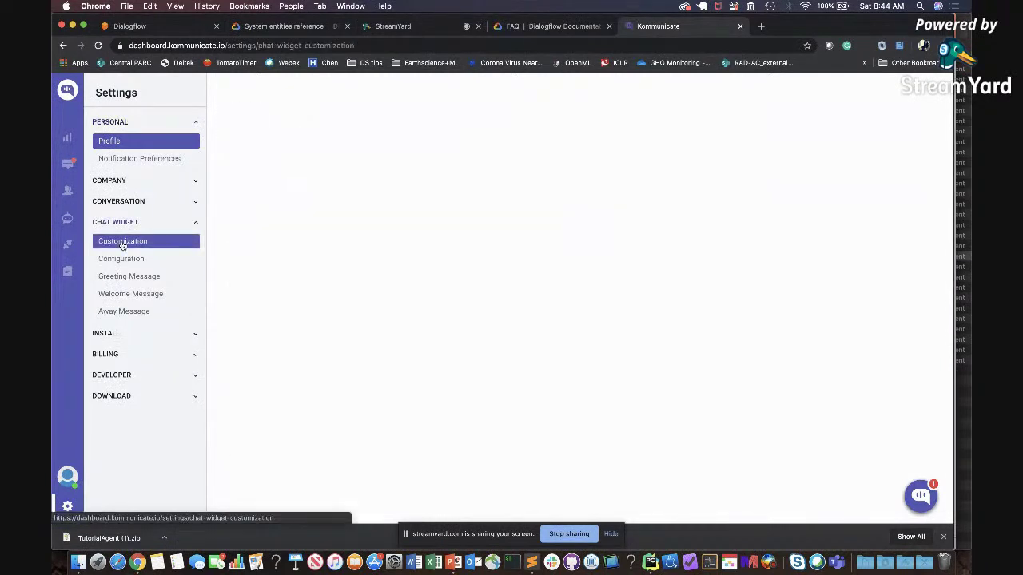
left_click(296, 222)
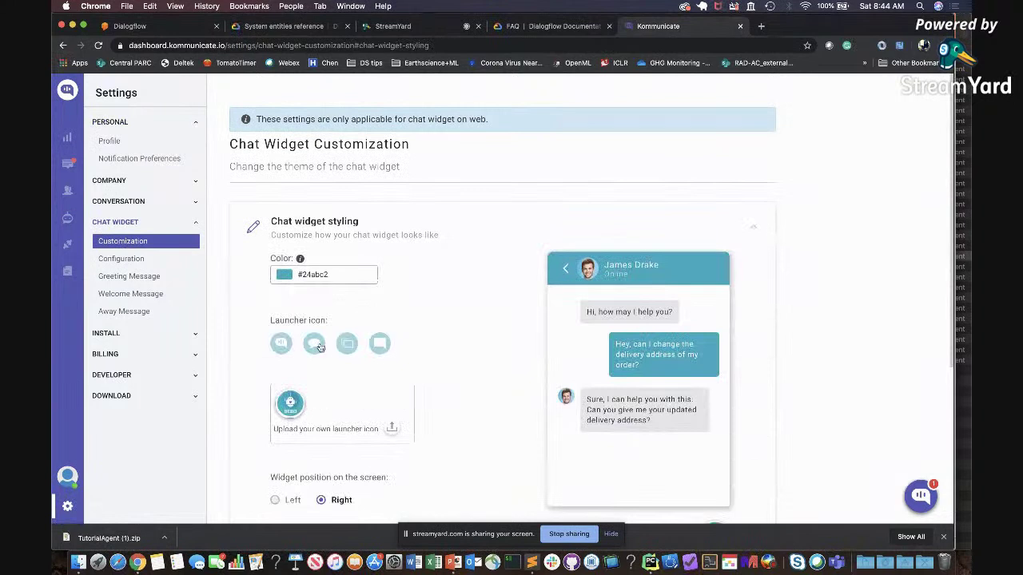
scroll(415, 311, "down", 3)
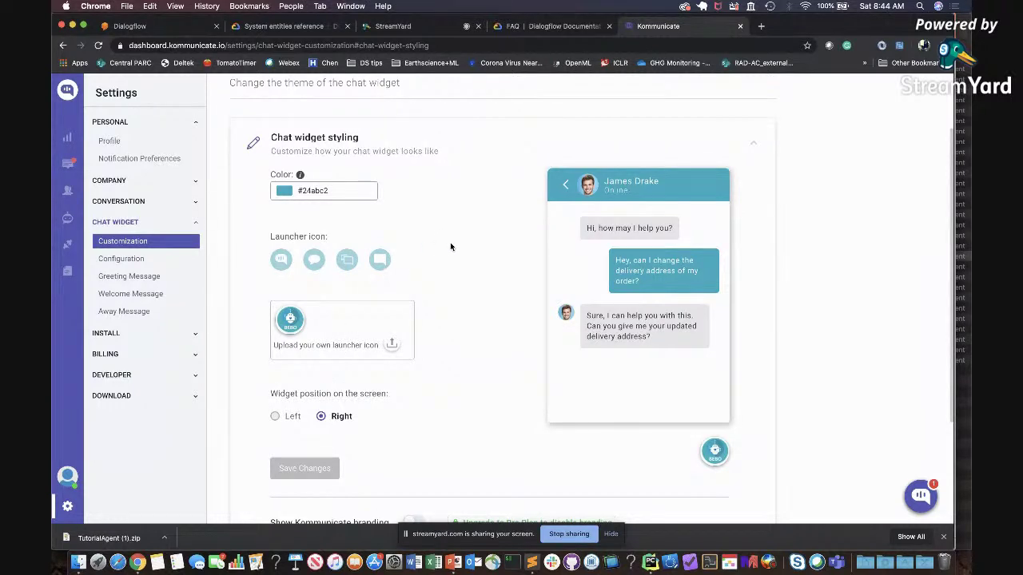
scroll(450, 247, "down", 1)
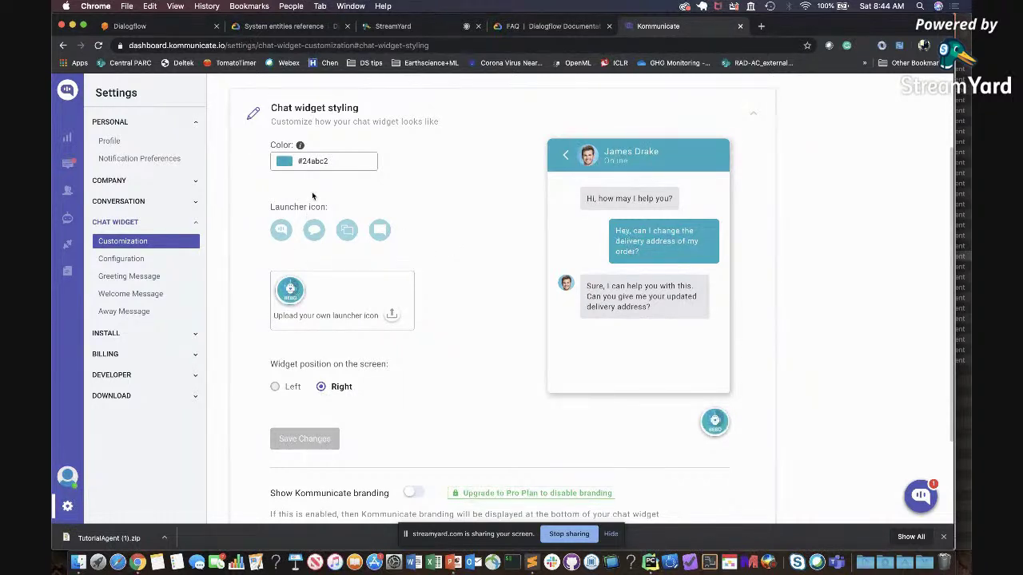
scroll(340, 264, "down", 2)
scroll(333, 427, "down", 2)
left_click(312, 472)
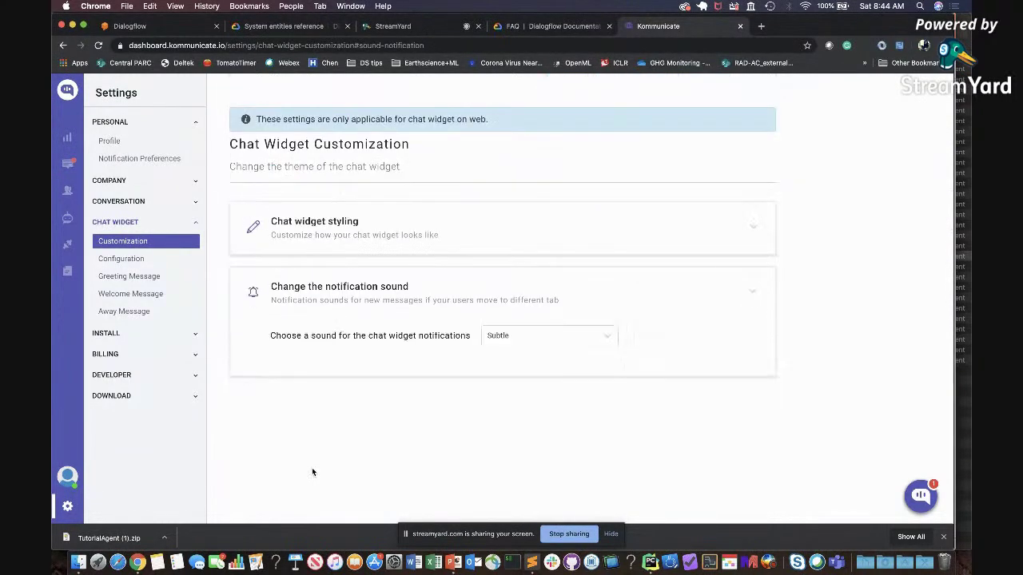
Review the chat widget's welcome message, greeting message and configuration settings, and expand the single thread conversation option.
left_click(129, 275)
left_click(130, 294)
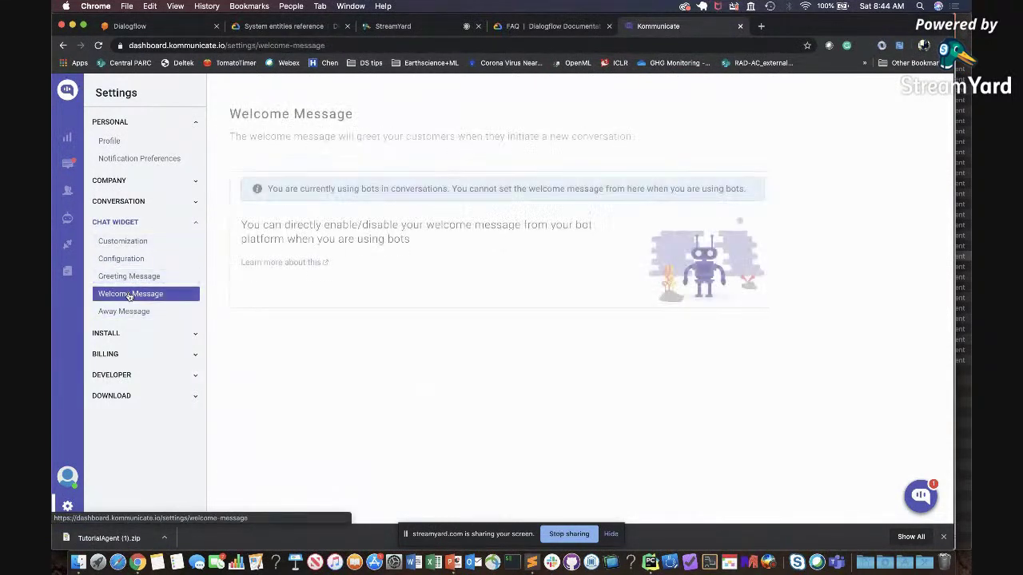
left_click(132, 276)
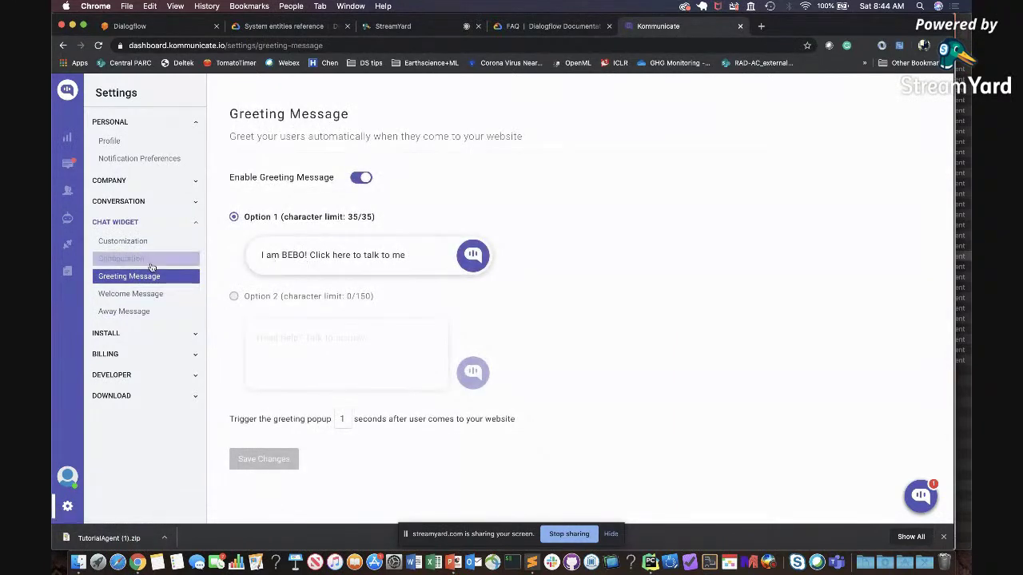
left_click(148, 265)
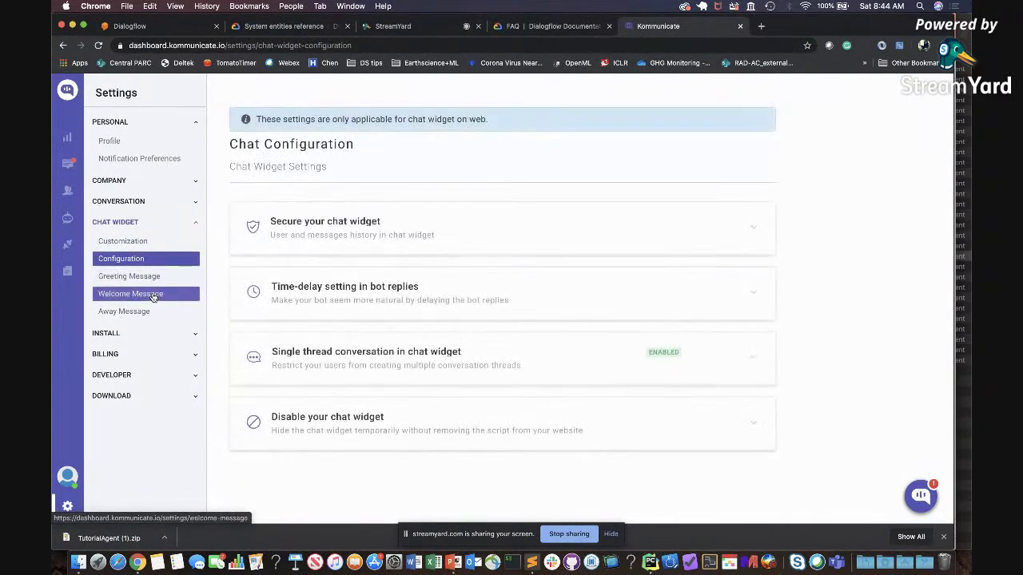
left_click(310, 365)
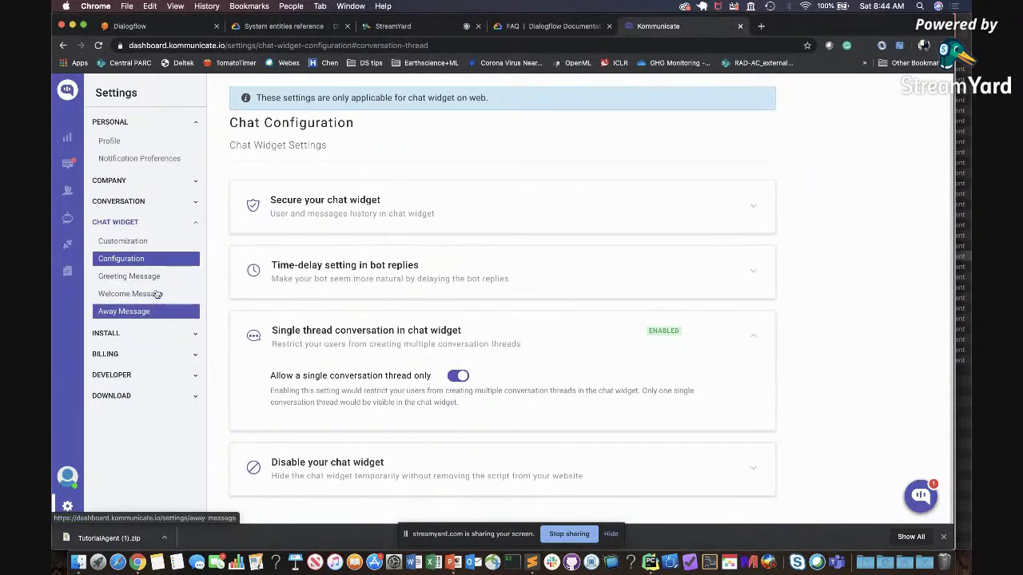
Expand the Conversation and Developer settings groups to look over their options.
left_click(137, 201)
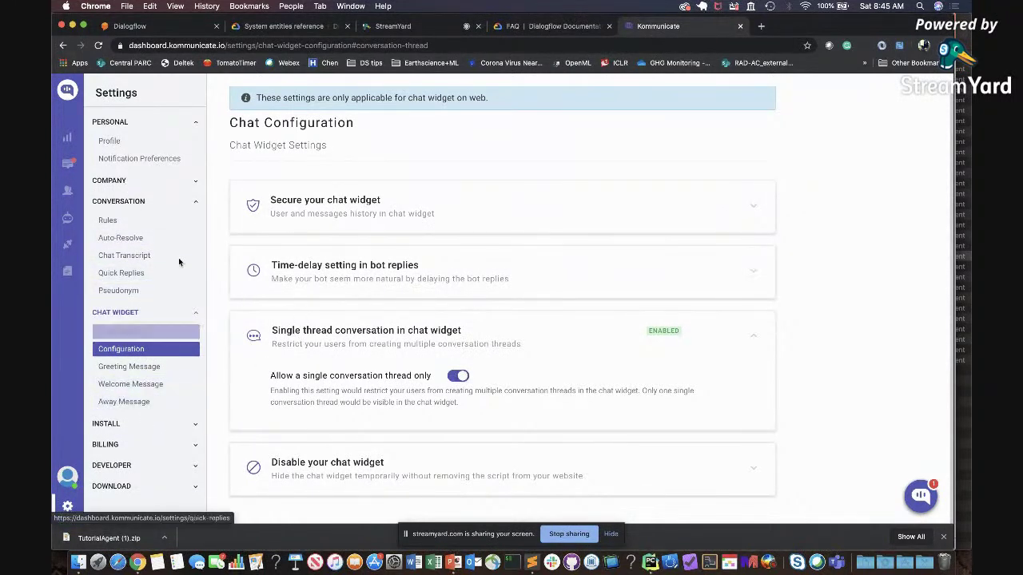
left_click(142, 272)
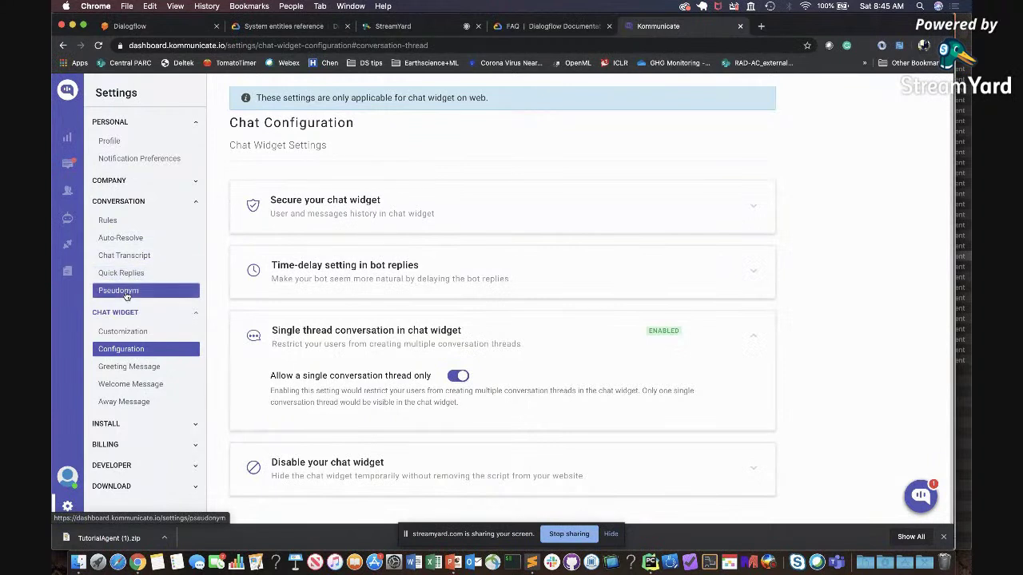
left_click(130, 467)
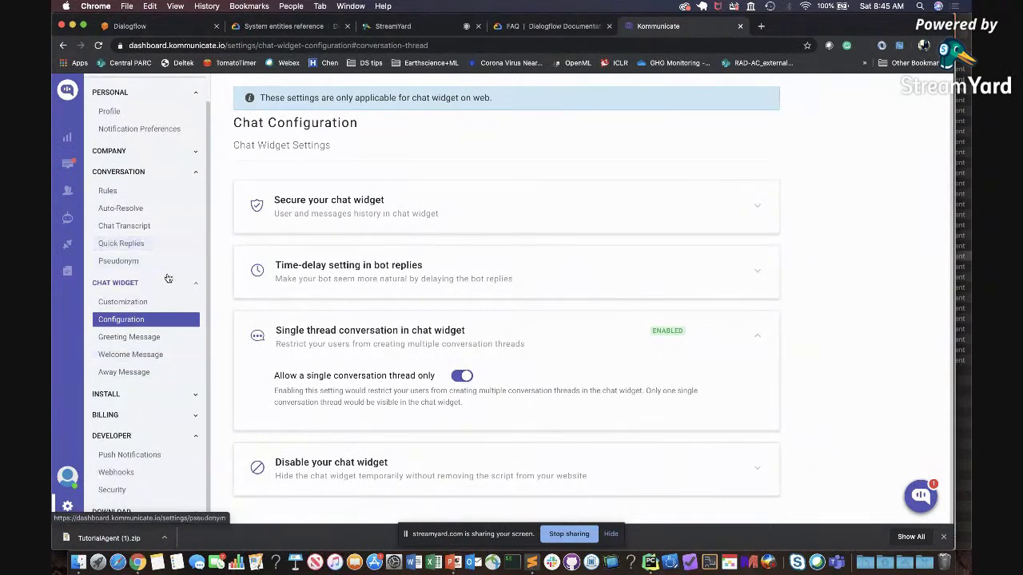
Open the BEBO site at whowteam.github.io/bebo in a new browser tab and look through its home page.
left_click(761, 27)
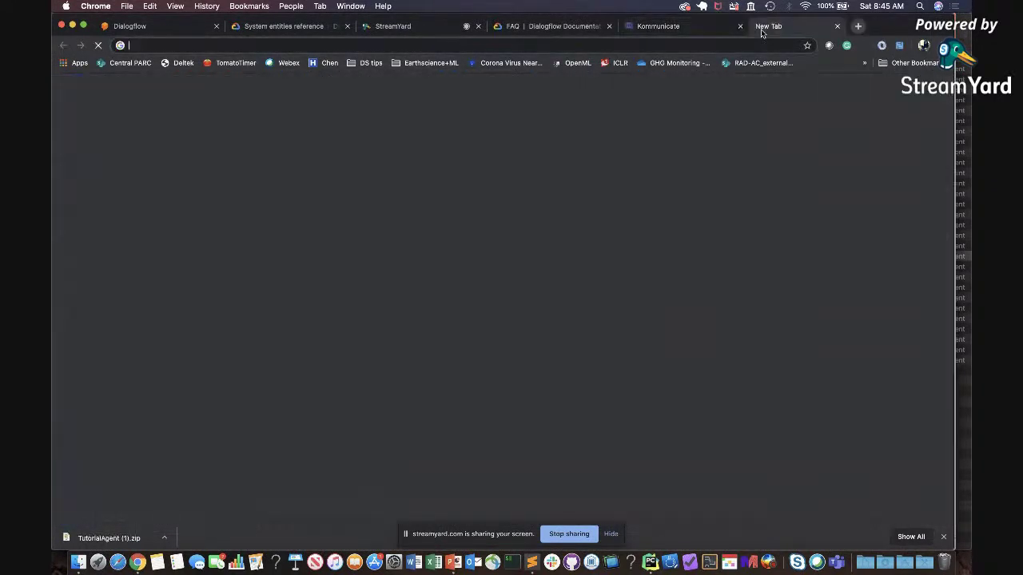
type("who")
key("Return")
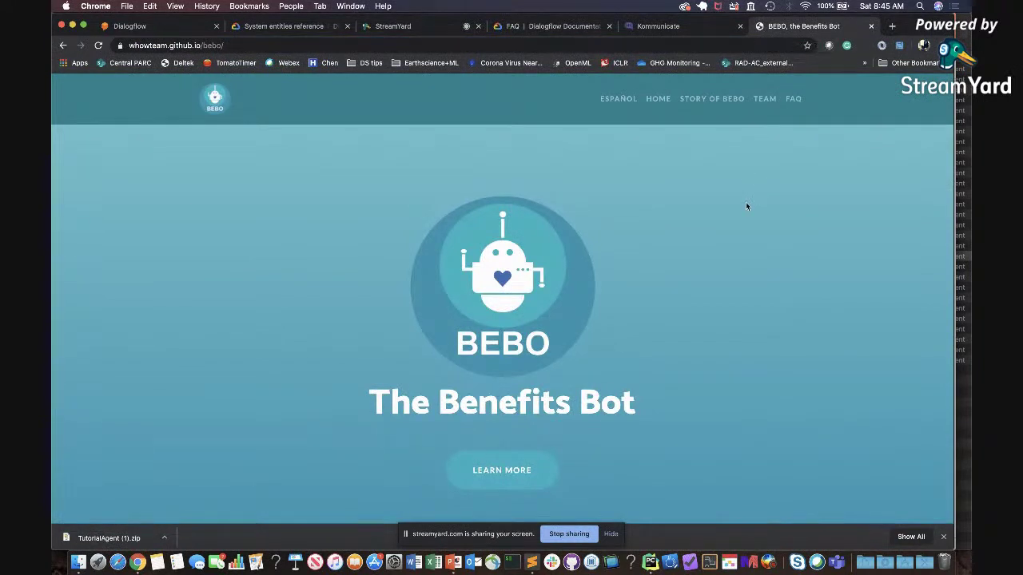
scroll(701, 242, "down", 3)
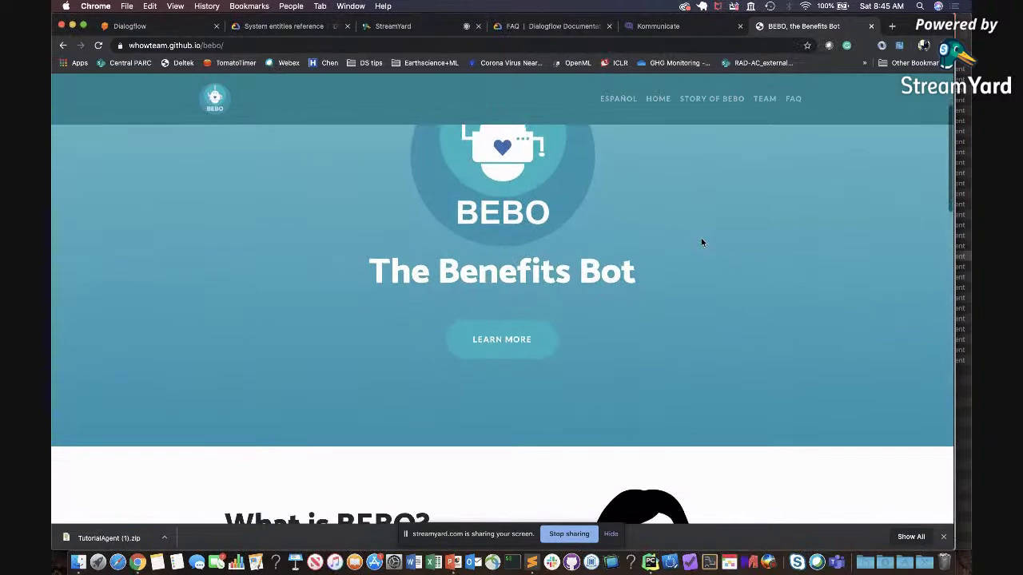
scroll(702, 242, "down", 8)
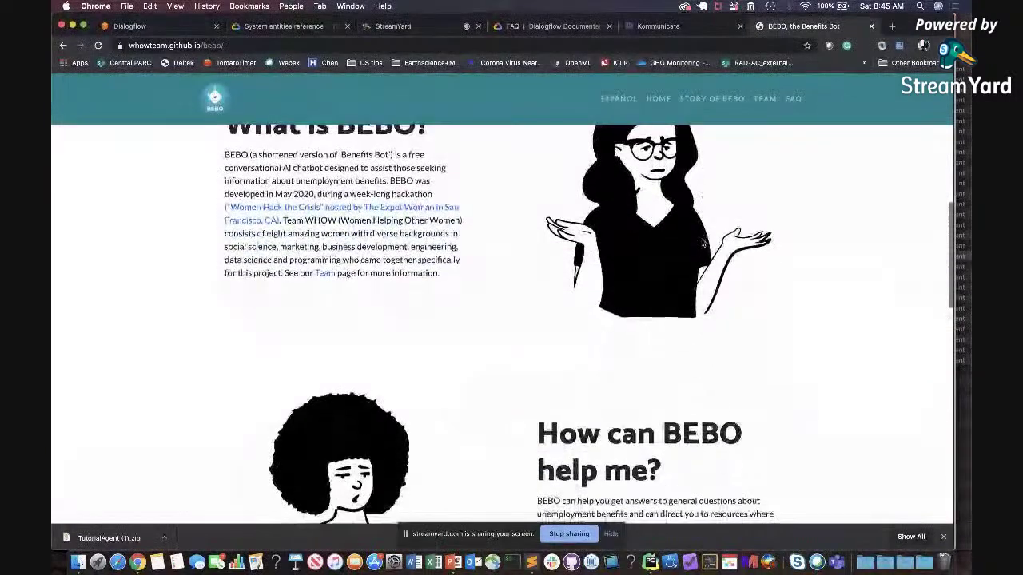
scroll(703, 242, "down", 15)
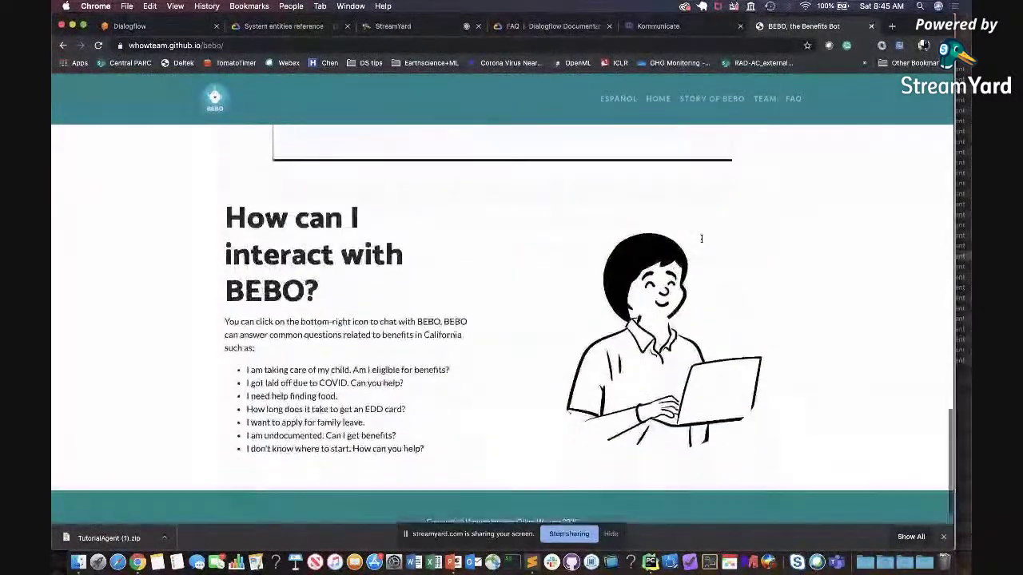
scroll(701, 238, "up", 20)
scroll(581, 239, "down", 3)
scroll(699, 258, "down", 20)
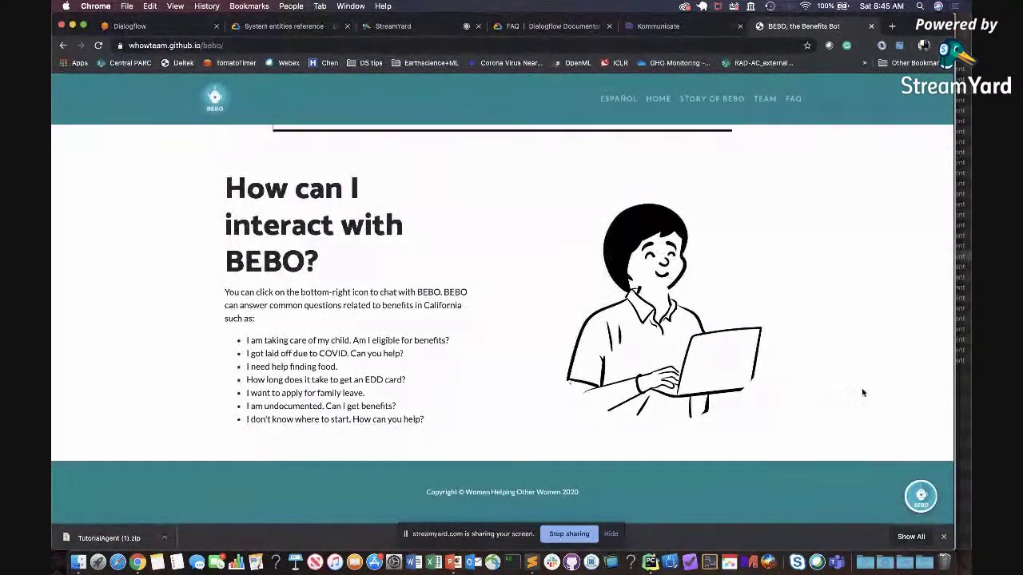
Open the BEBO chat widget, ask "How can you help?" and choose the Unemployment Insurance reply.
mouse_move(917, 499)
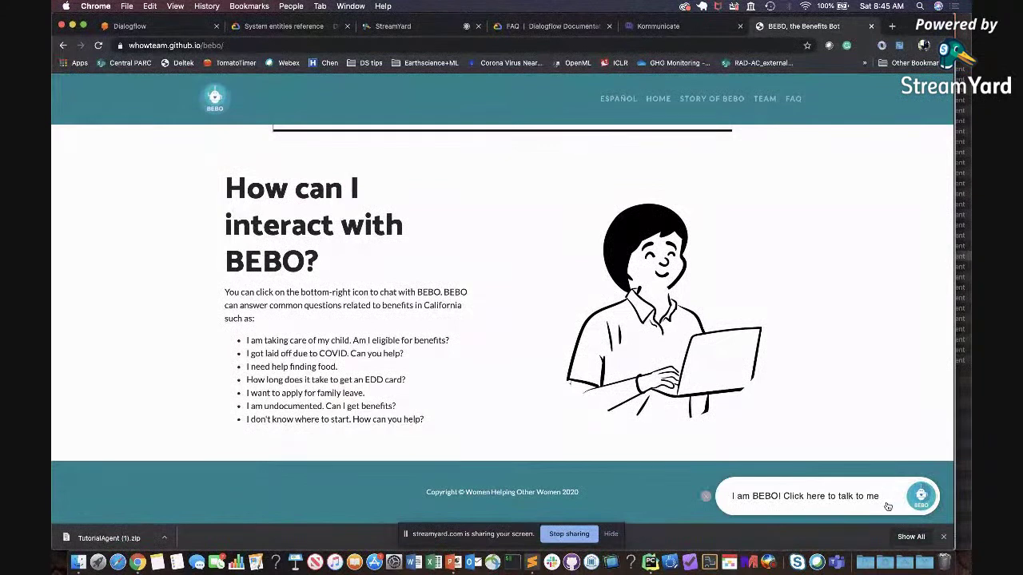
left_click(877, 497)
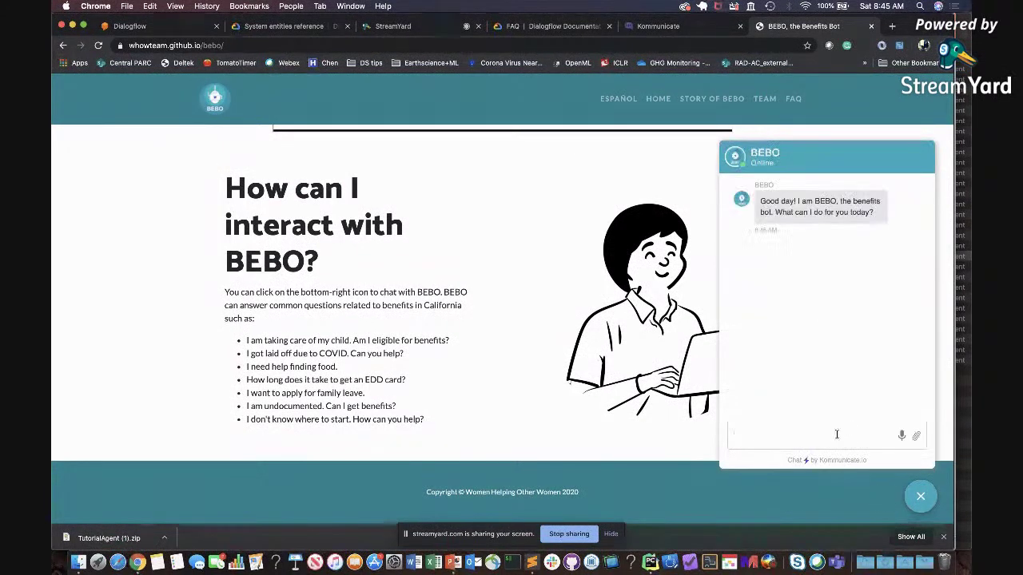
type("How can you help?")
key("Return")
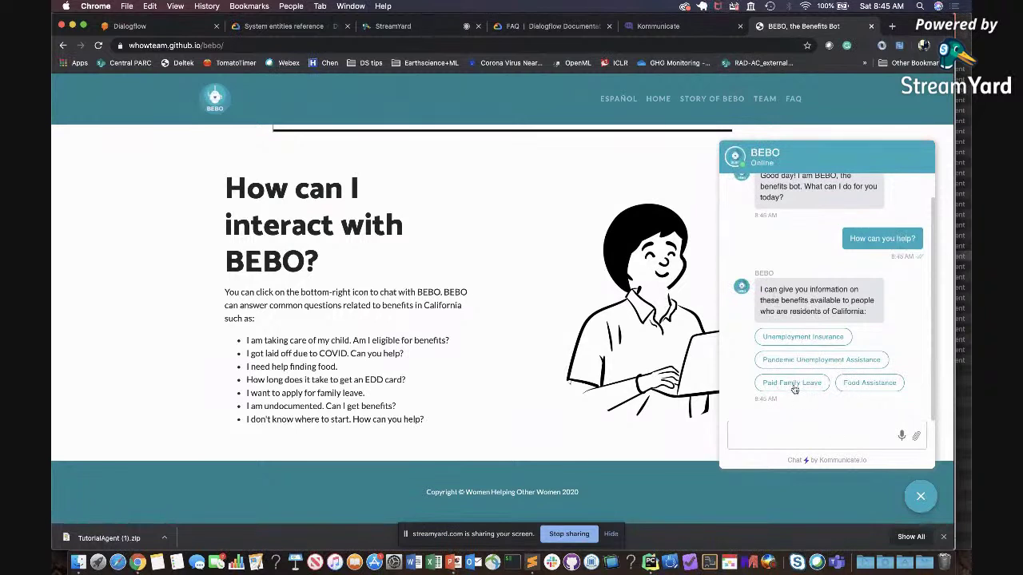
left_click(778, 339)
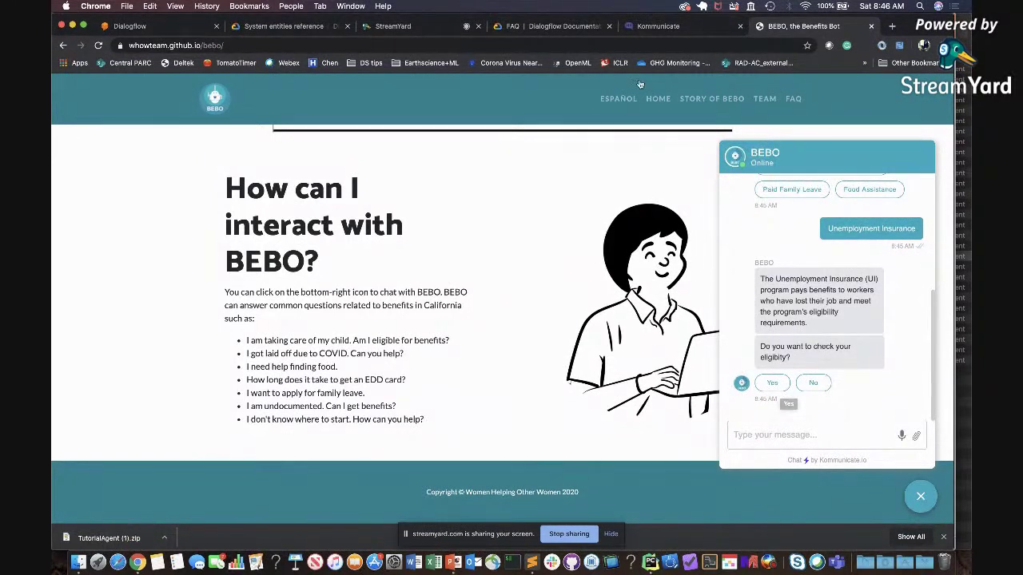
Open simpleIntent in the Dialogflow agent and review the available response platforms and response types without adding any.
left_click(166, 24)
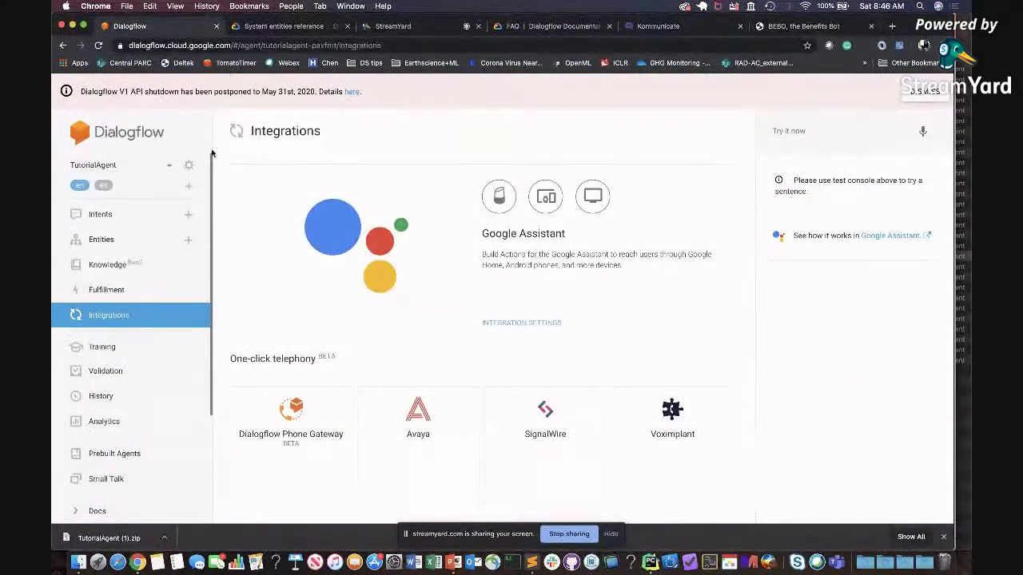
left_click(134, 216)
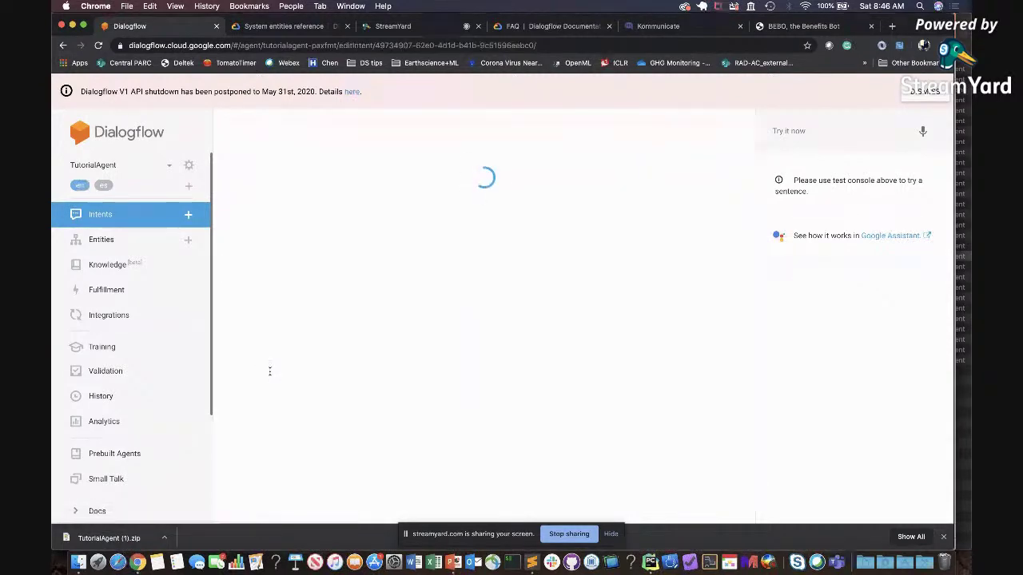
scroll(270, 372, "down", 10)
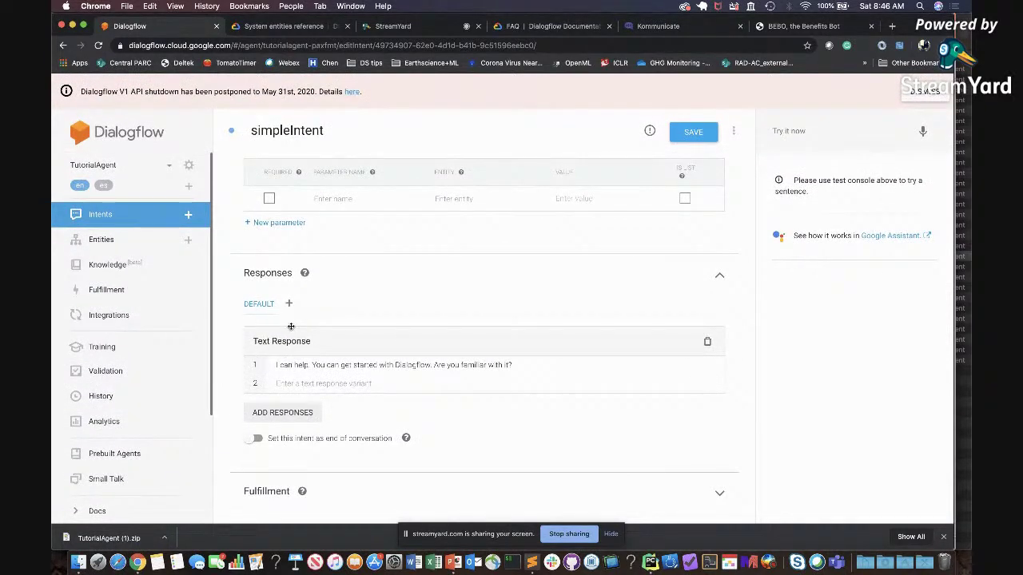
left_click(290, 304)
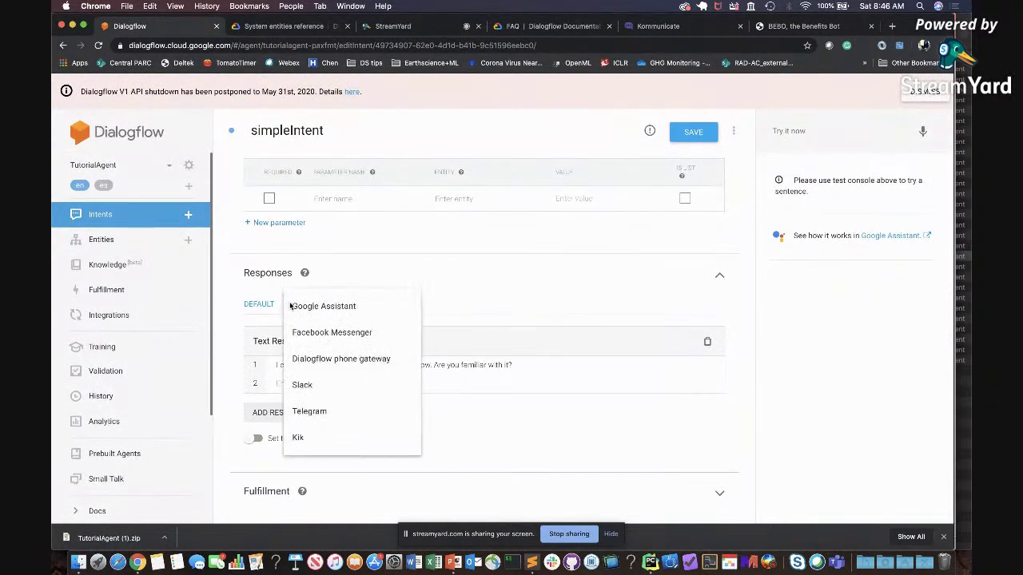
left_click(460, 423)
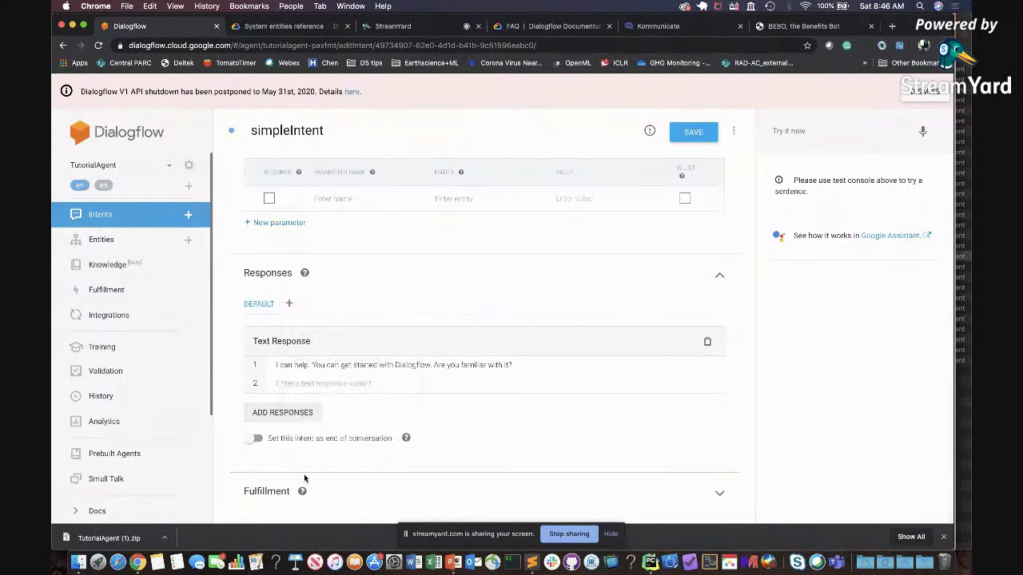
left_click(294, 415)
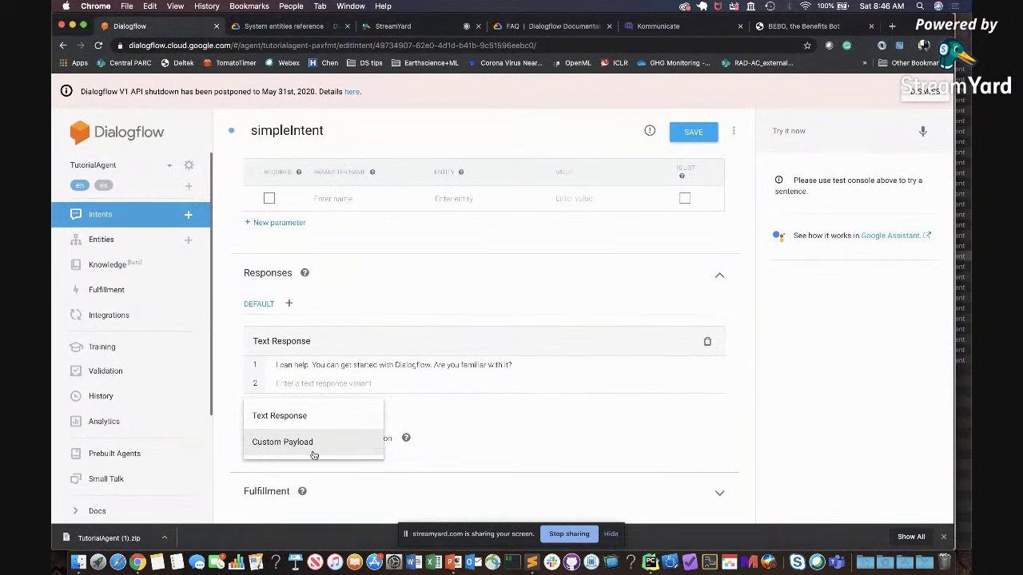
left_click(434, 430)
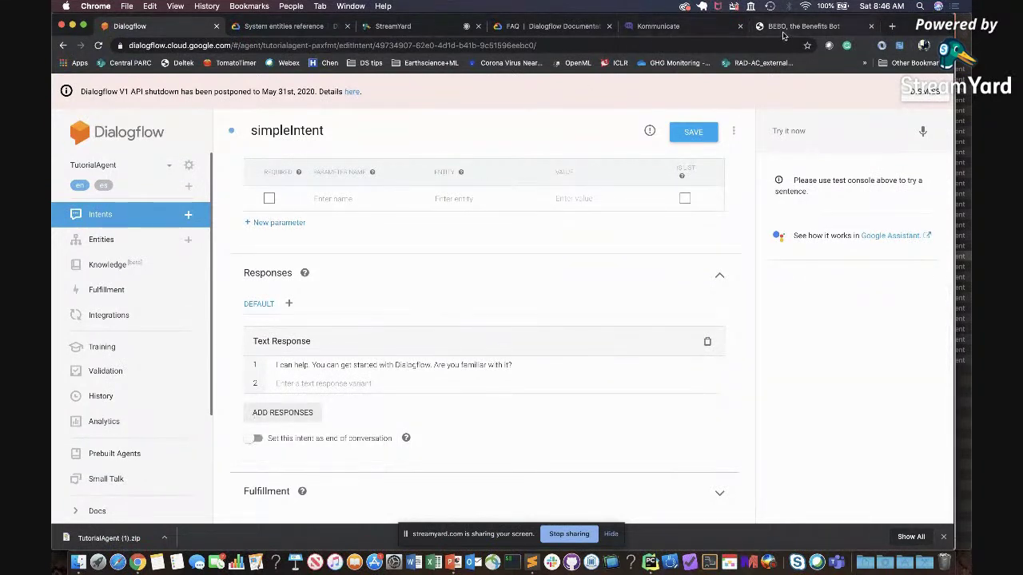
Return to the BEBO chat to review its benefit reply options, and view the profile settings in the Kommunicate dashboard.
left_click(679, 27)
left_click(803, 26)
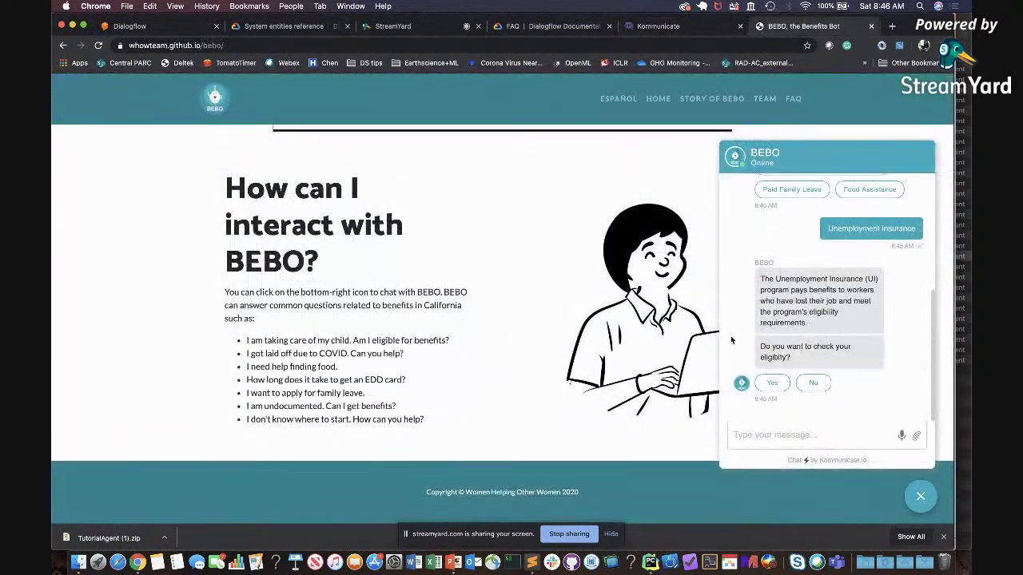
left_click(761, 433)
scroll(805, 294, "up", 1)
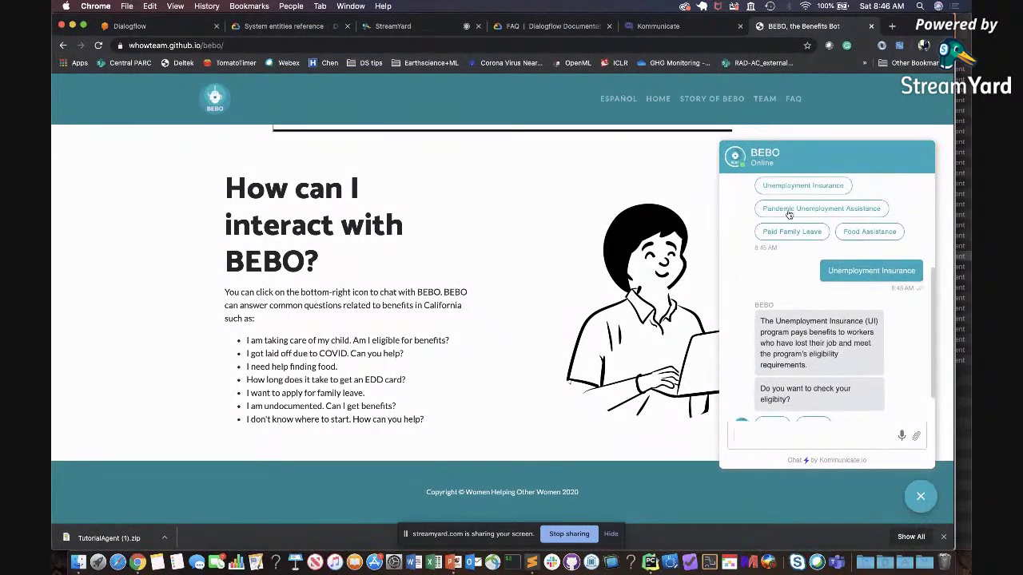
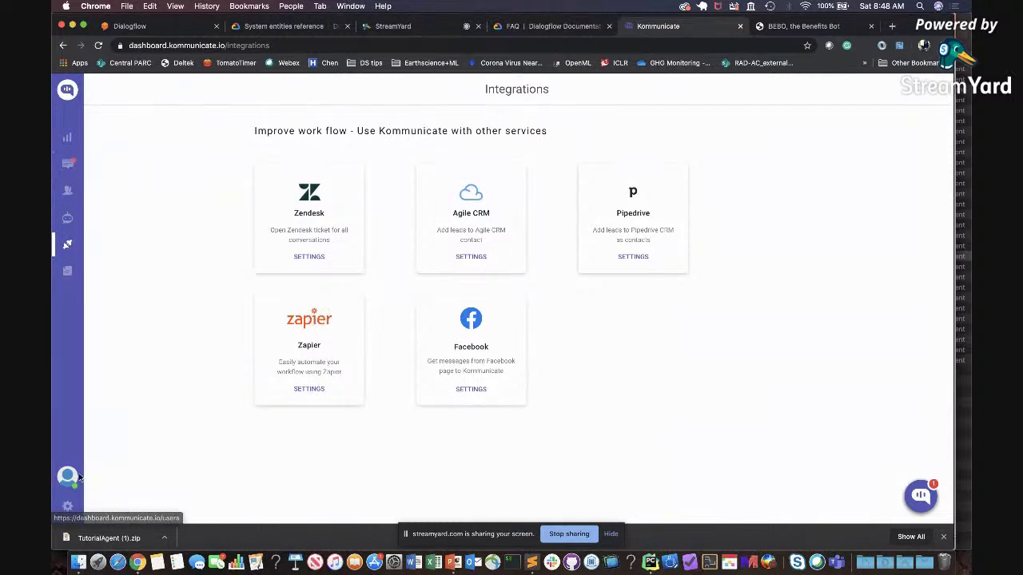
left_click(69, 508)
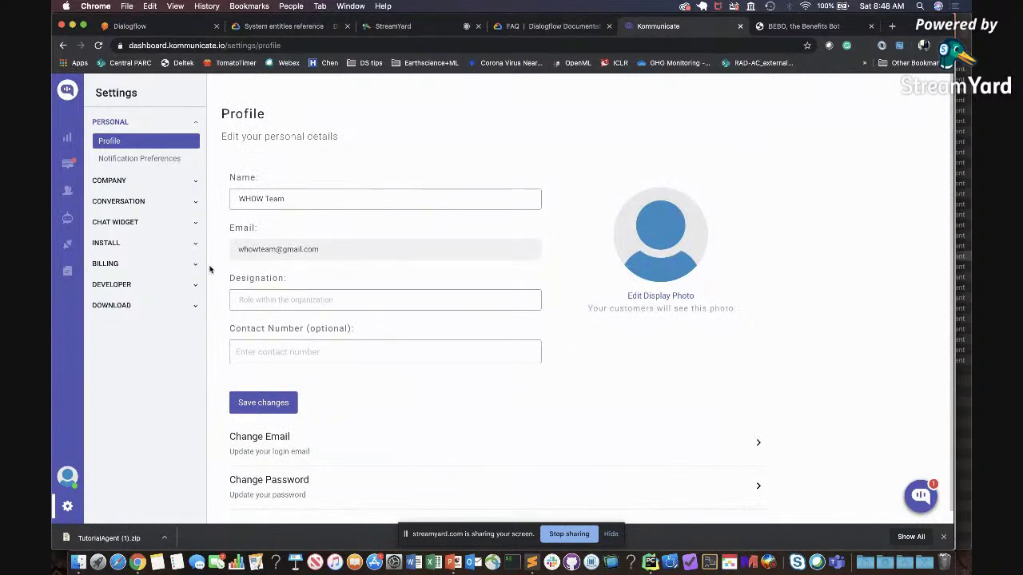
Copy the Kommunicate.io documentation link from the PowerPoint resources slide and open it in Chrome in place of the BEBO site.
key("ctrl+Up")
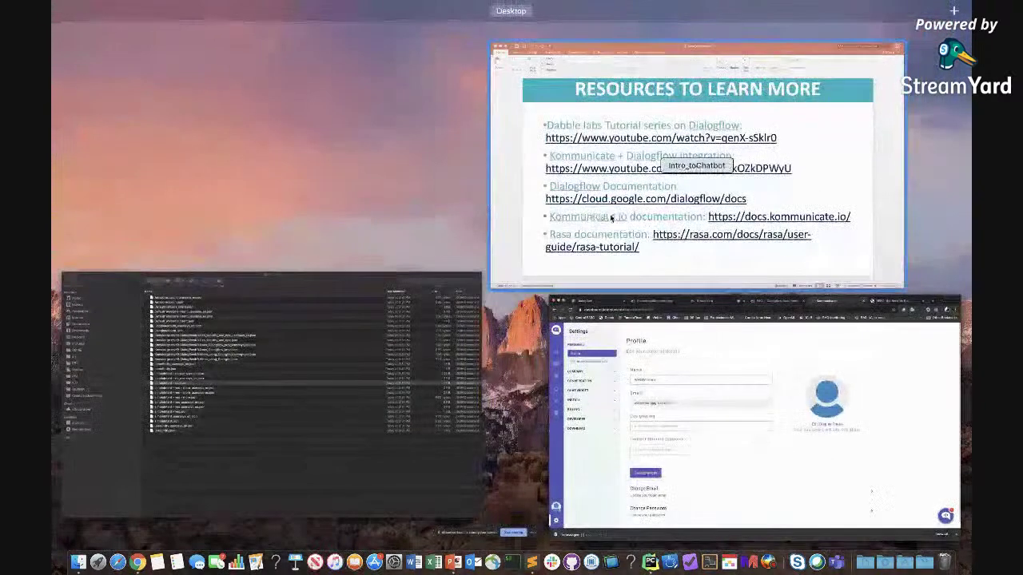
left_click(893, 250)
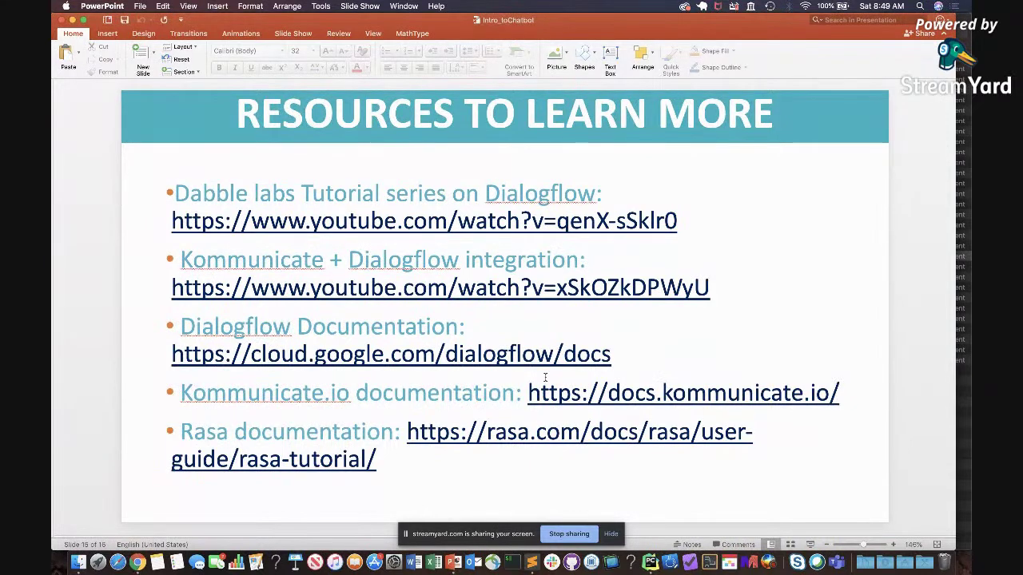
left_click_drag(531, 400, 837, 401)
key("super+c")
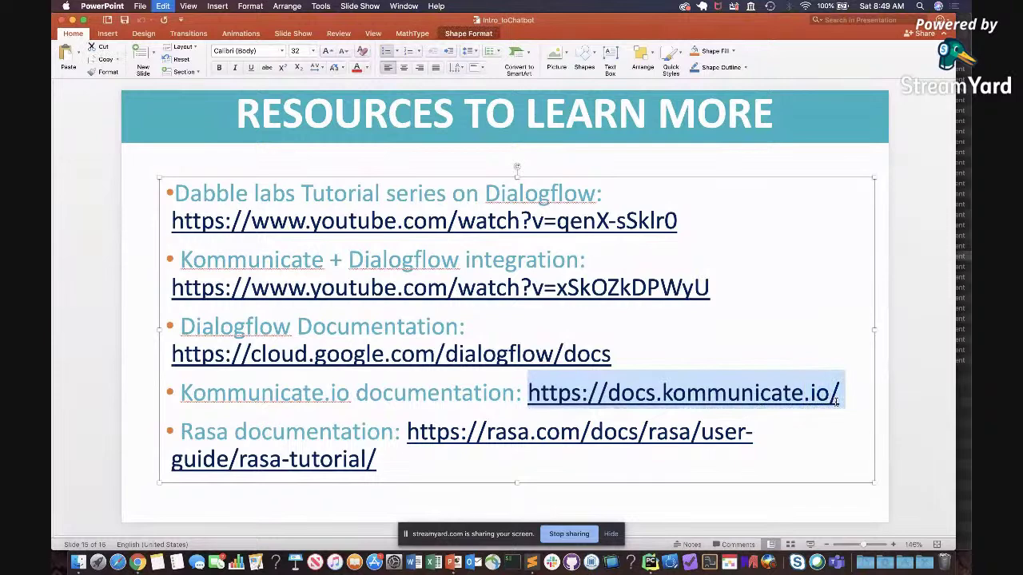
left_click(137, 563)
left_click(801, 26)
left_click(767, 43)
key("super+v")
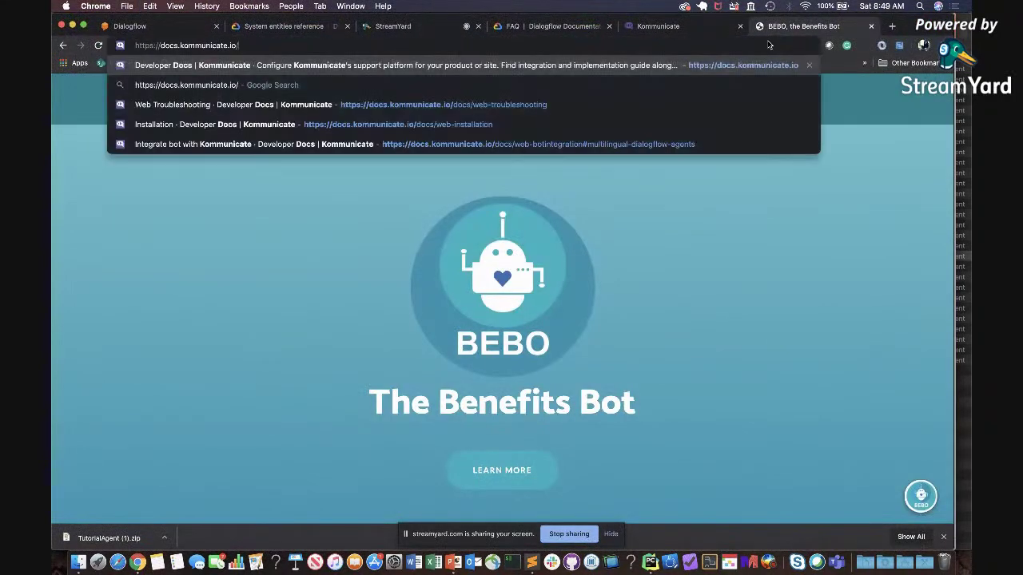
key("Return")
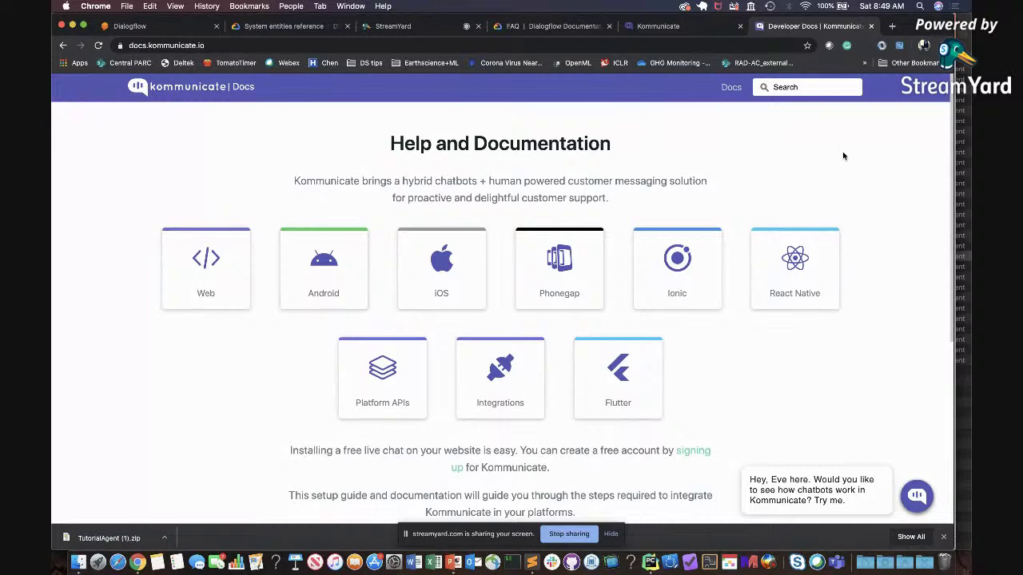
Glance back at the resources slide, return to Chrome and reopen whowteam.github.io/bebo in place of the Kommunicate documentation.
key("ctrl+Up")
left_click(710, 228)
key("ctrl+Up")
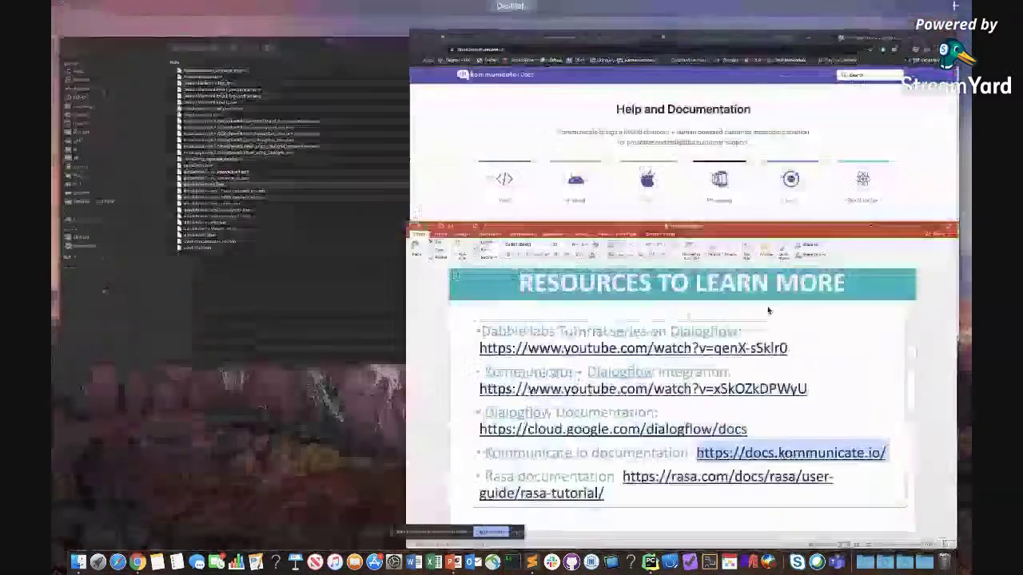
left_click(670, 43)
key("super+l")
type("w")
key("Escape")
key("super+l")
type("who")
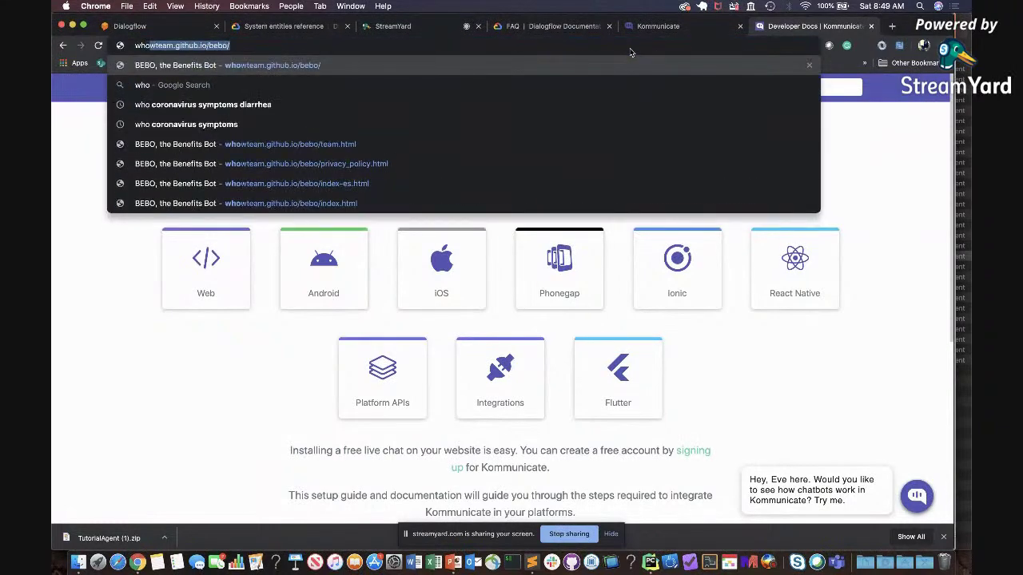
key("Return")
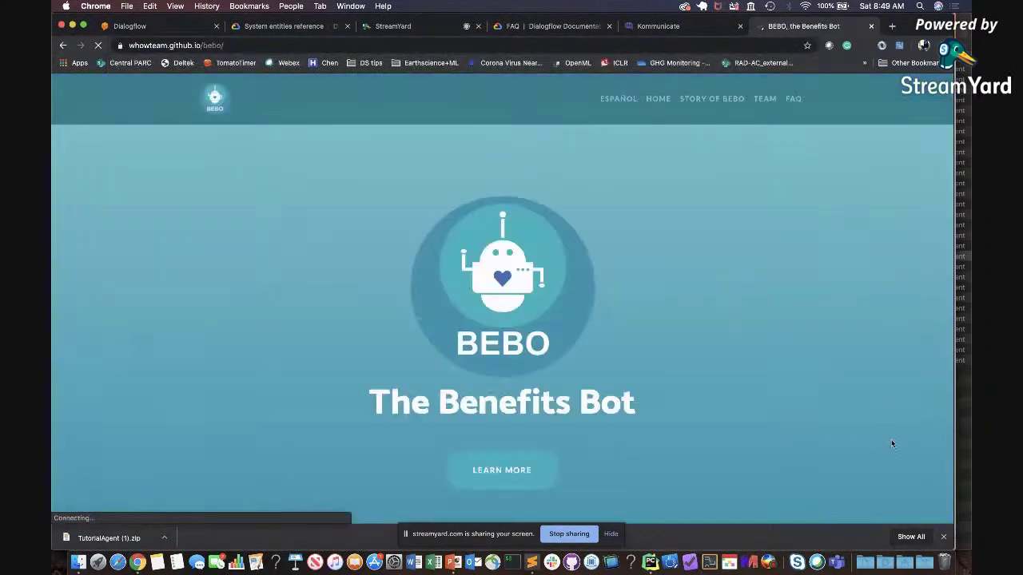
Open the chat widget on the reloaded BEBO page and send the message "How can you help?".
left_click(919, 496)
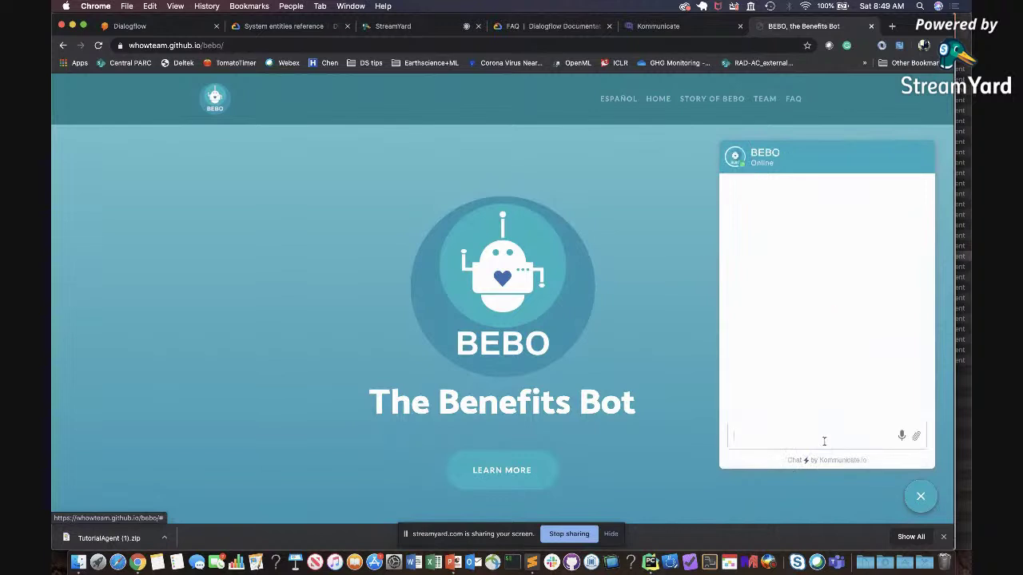
left_click(824, 436)
type("Ho")
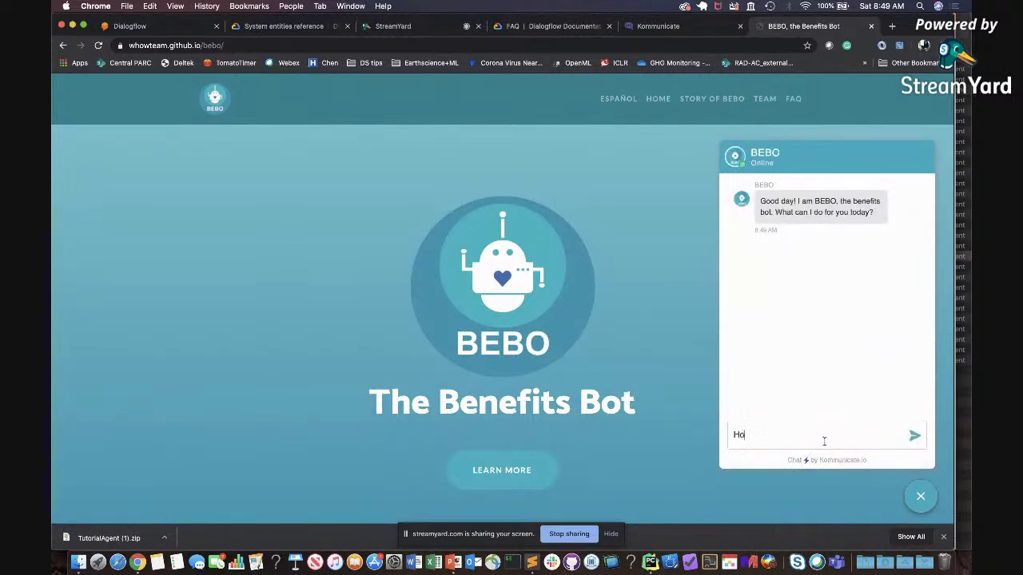
type("w can you help?")
key("Return")
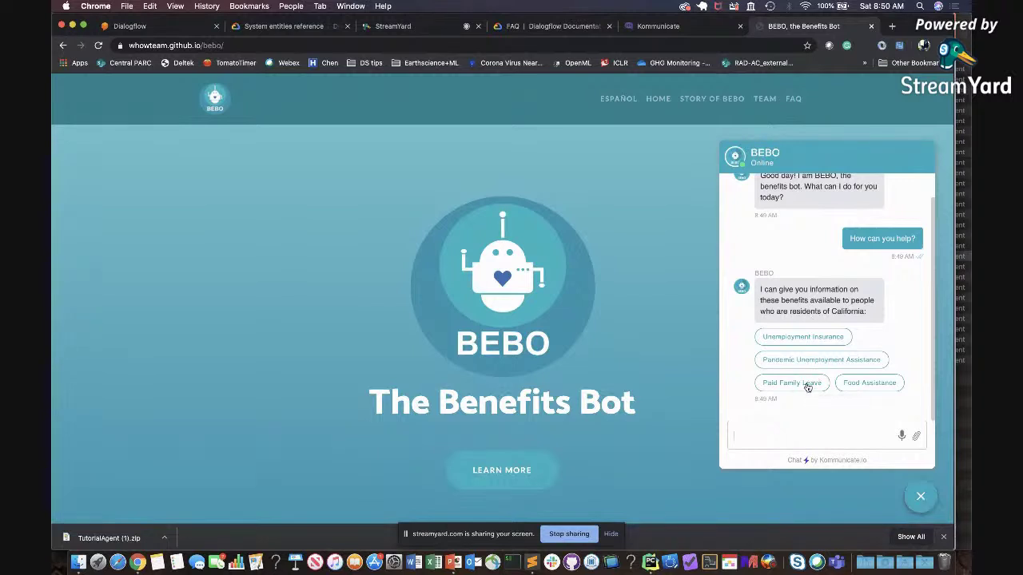
Return to simpleIntent in Dialogflow and view the Custom Payload option among the response types without adding a response.
left_click(129, 28)
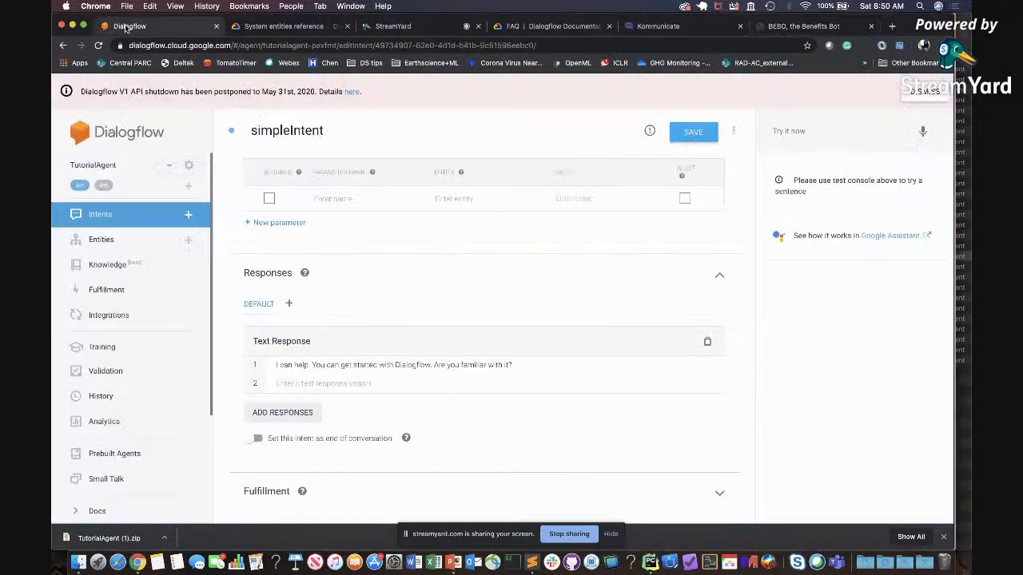
left_click(308, 416)
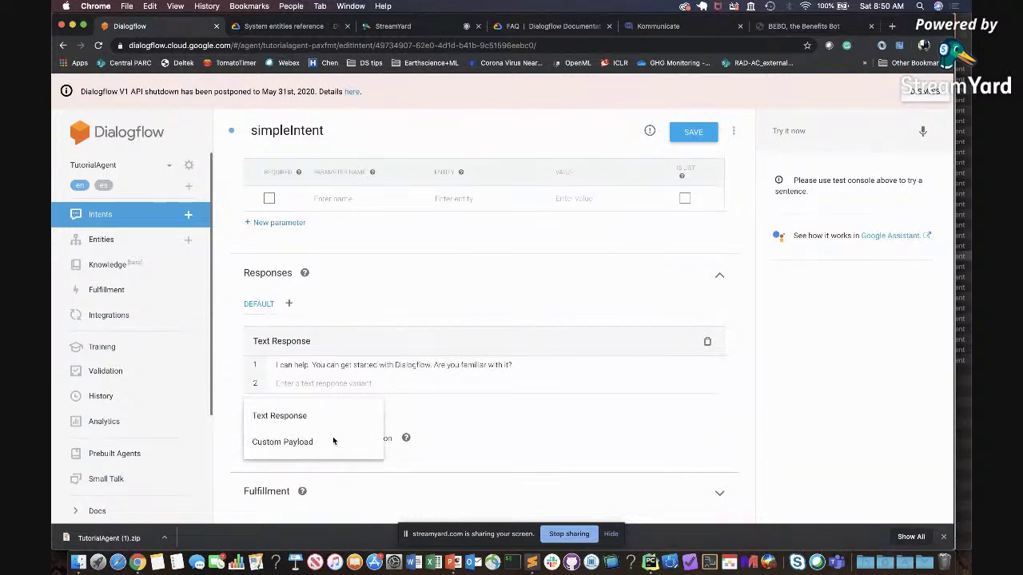
left_click(436, 435)
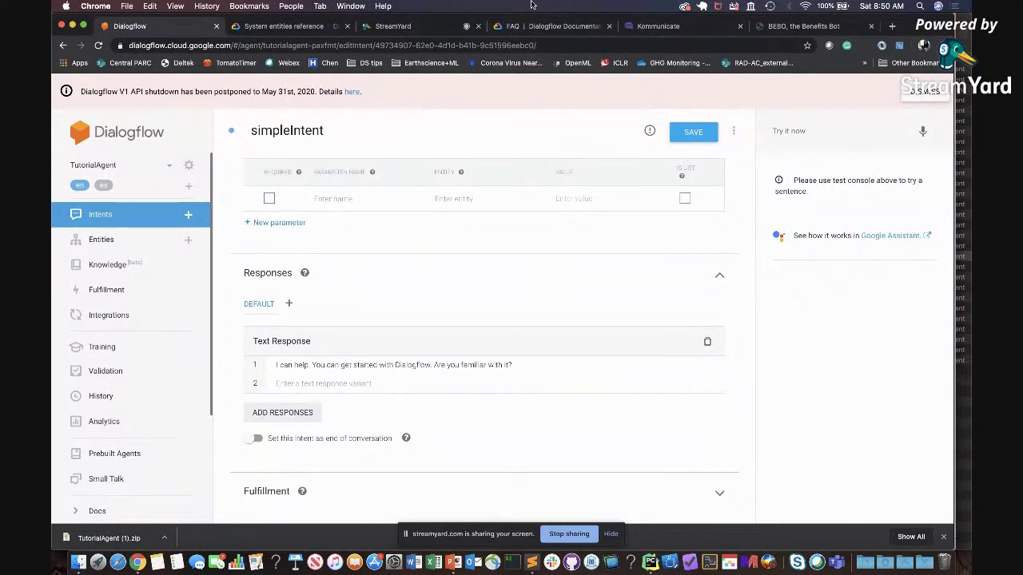
View the BEBO bot's quick-reply conversation, and briefly open and close the Conversations widget on the Kommunicate profile settings page.
left_click(801, 29)
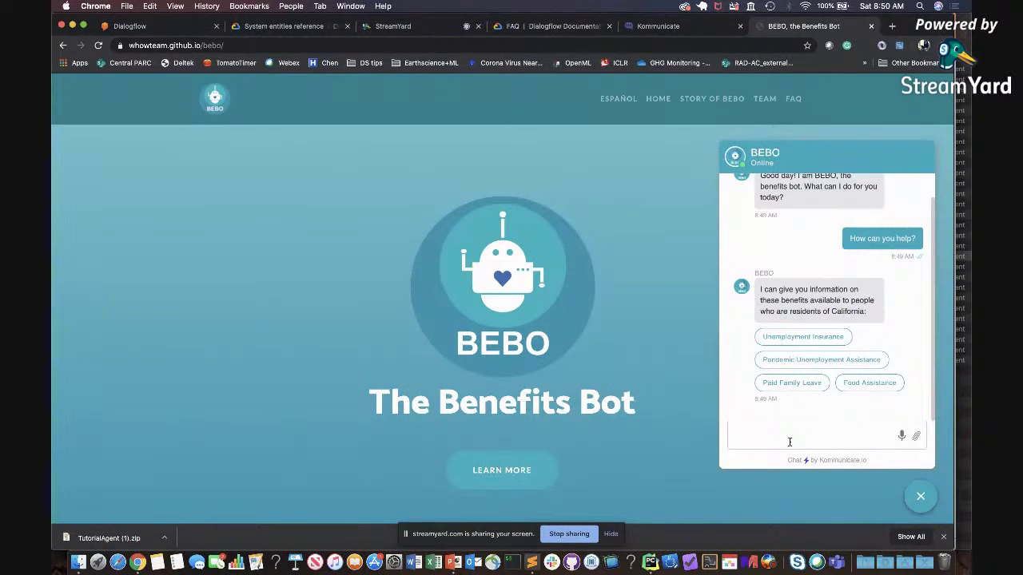
left_click(703, 26)
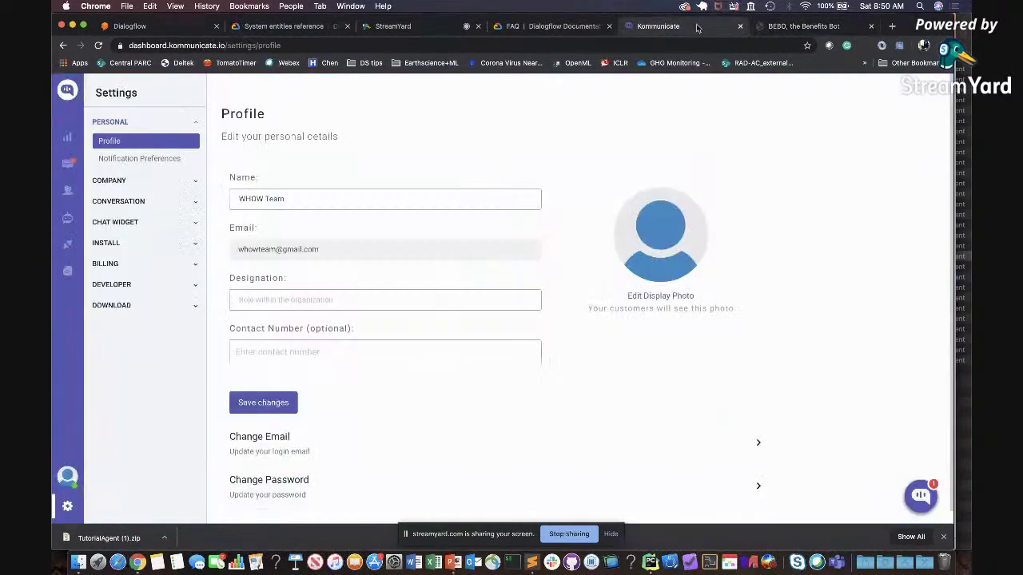
left_click(921, 496)
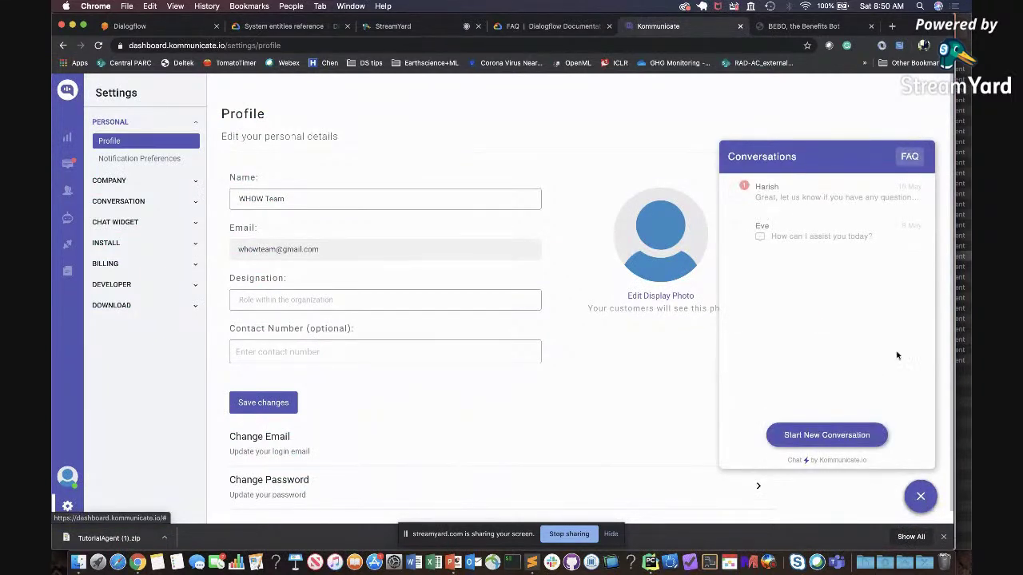
left_click(921, 497)
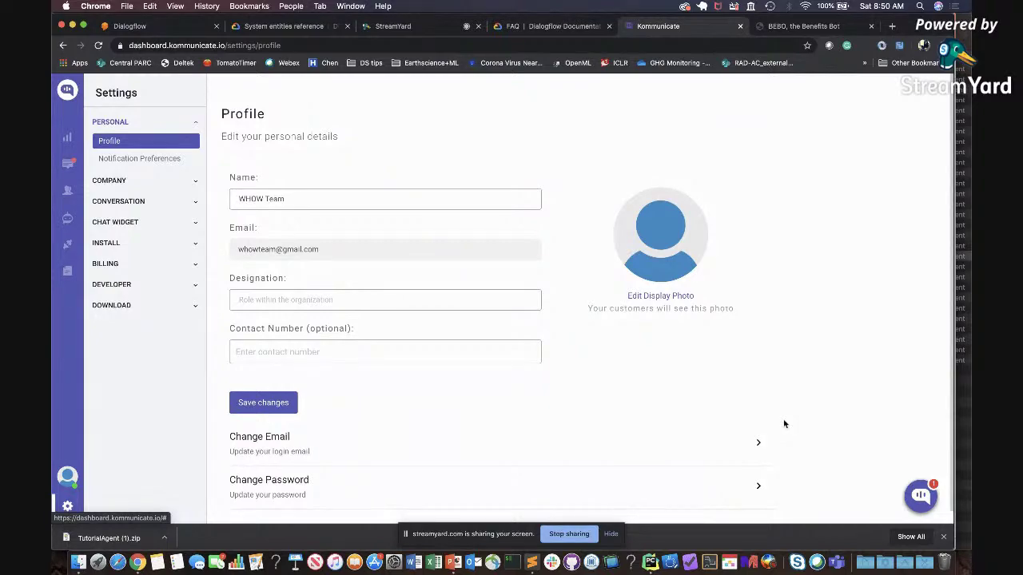
Glance at the "Resources to learn more" slide in PowerPoint and return to the Chrome window.
key("ctrl+Up")
left_click(694, 289)
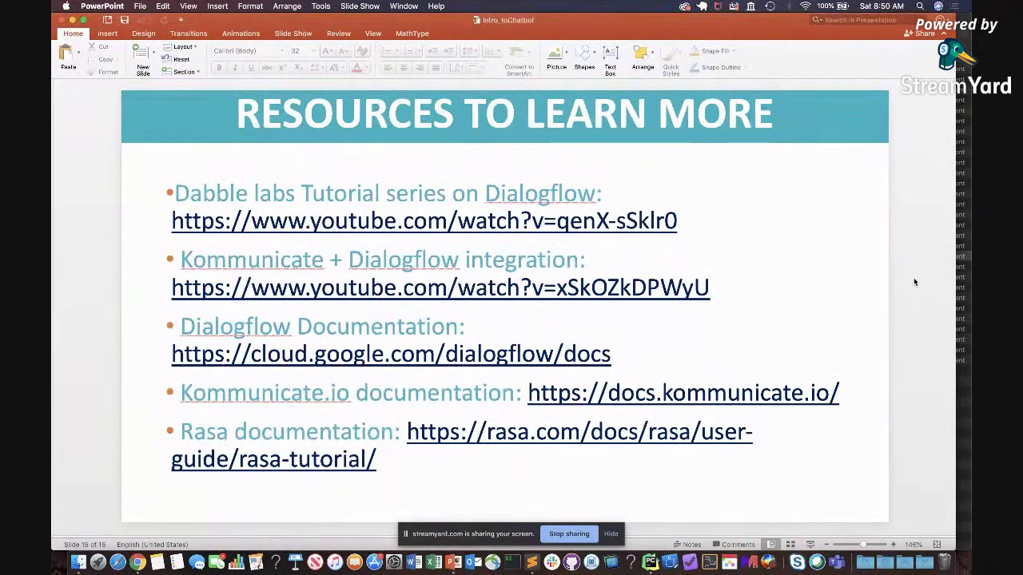
key("ctrl+Up")
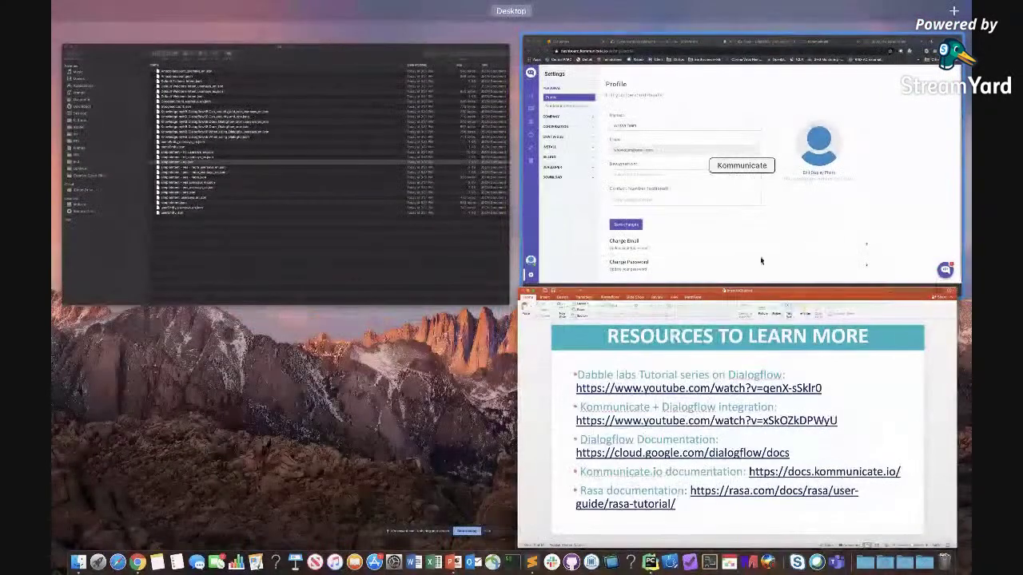
left_click(913, 276)
Return to Dialogflow and open the TutorialAgent settings, discarding the unsaved changes to simpleIntent.
left_click(170, 30)
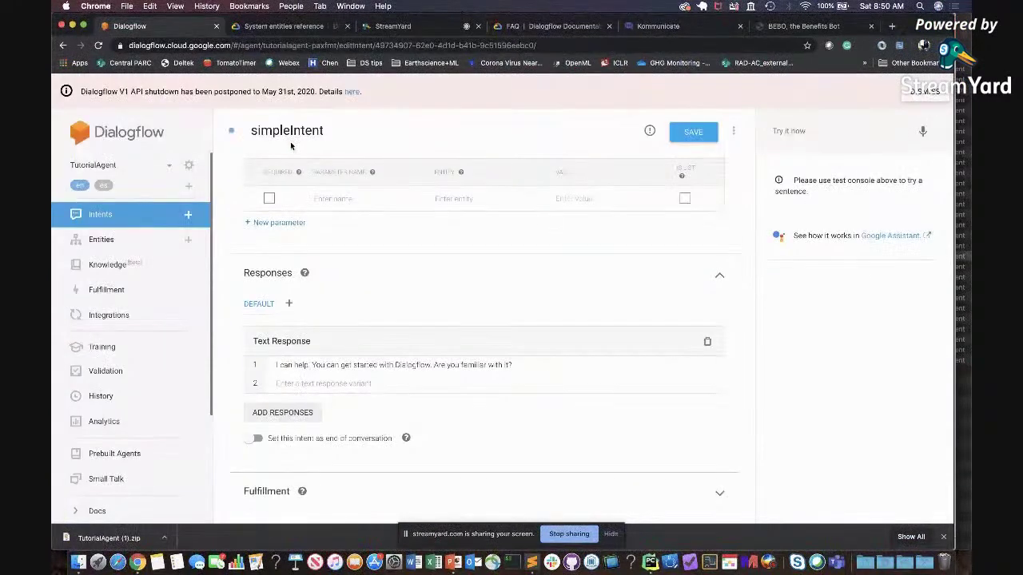
left_click(188, 165)
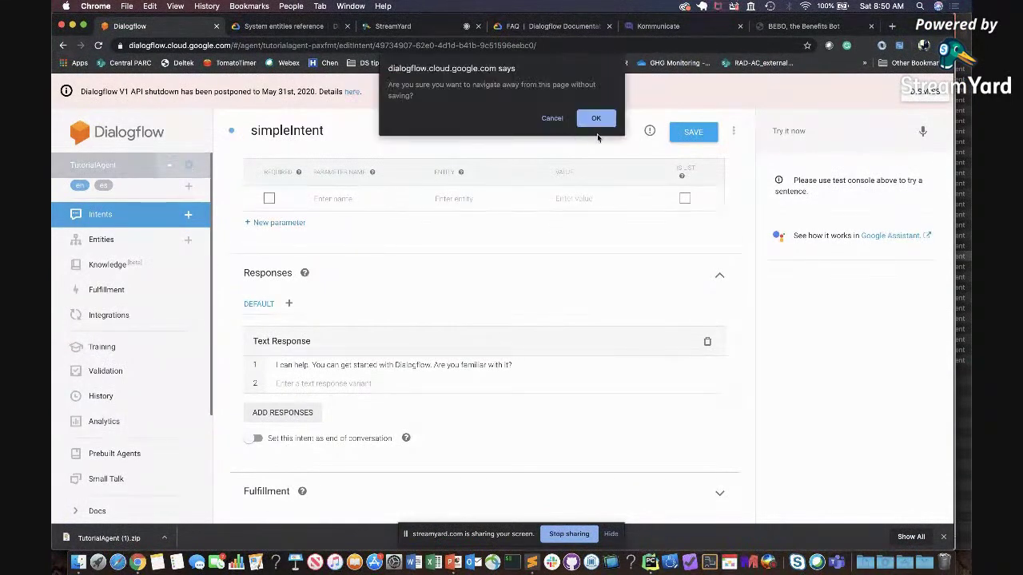
left_click(552, 118)
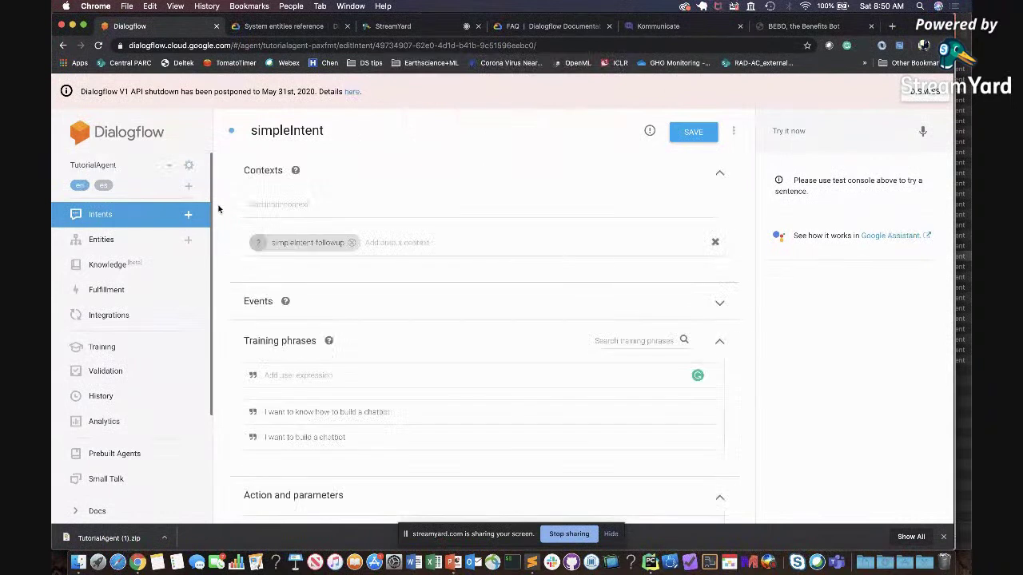
left_click(168, 166)
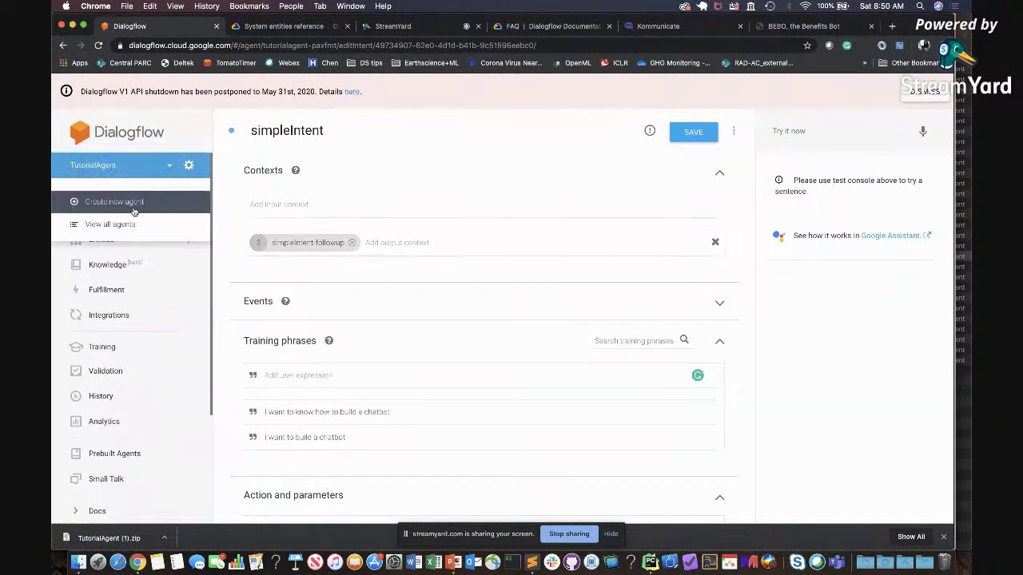
left_click(188, 165)
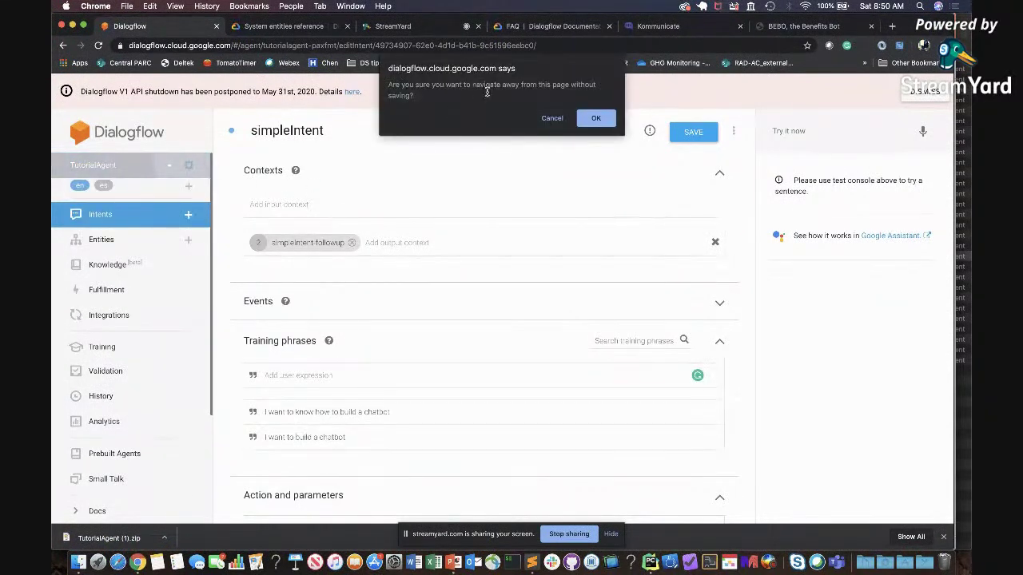
left_click(596, 119)
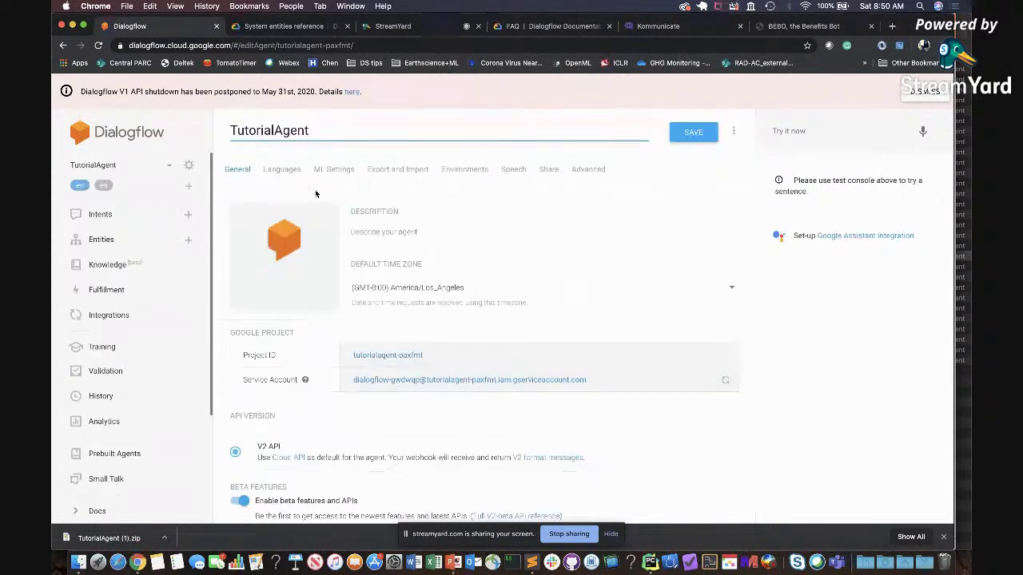
Examine the agent's language settings and the full list of additional languages, closing the list without adding one.
left_click(284, 170)
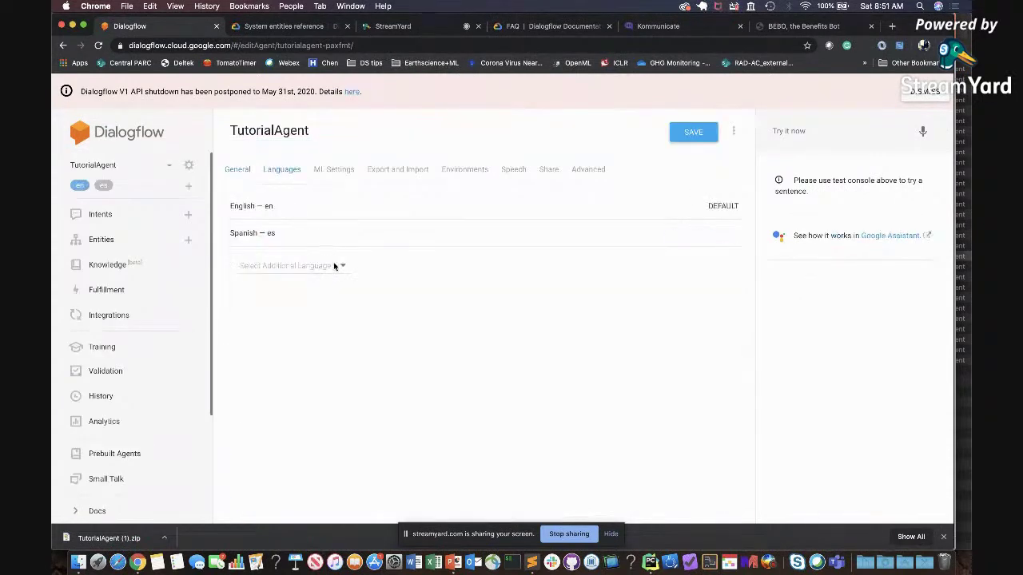
left_click(344, 267)
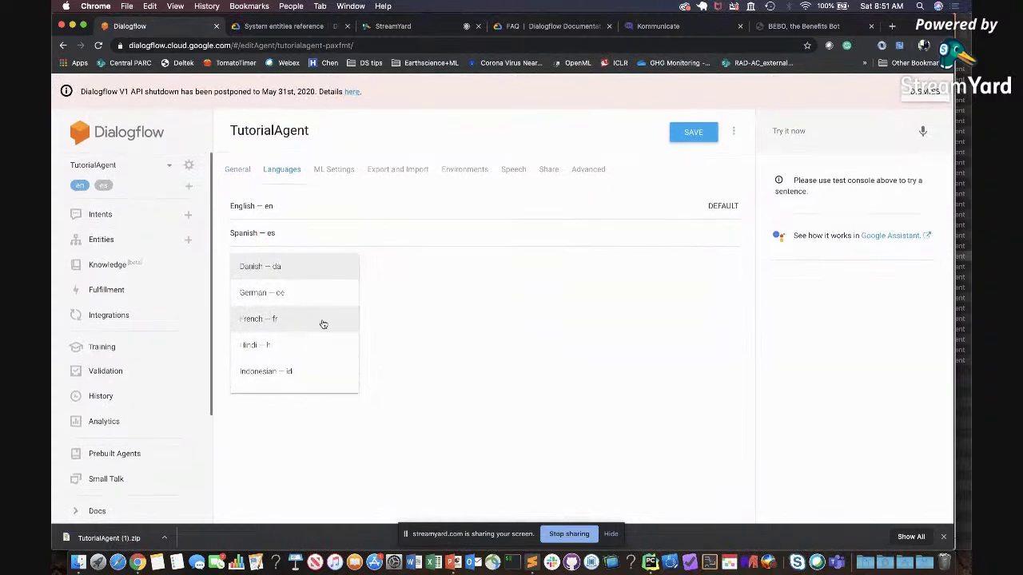
scroll(323, 323, "down", 8)
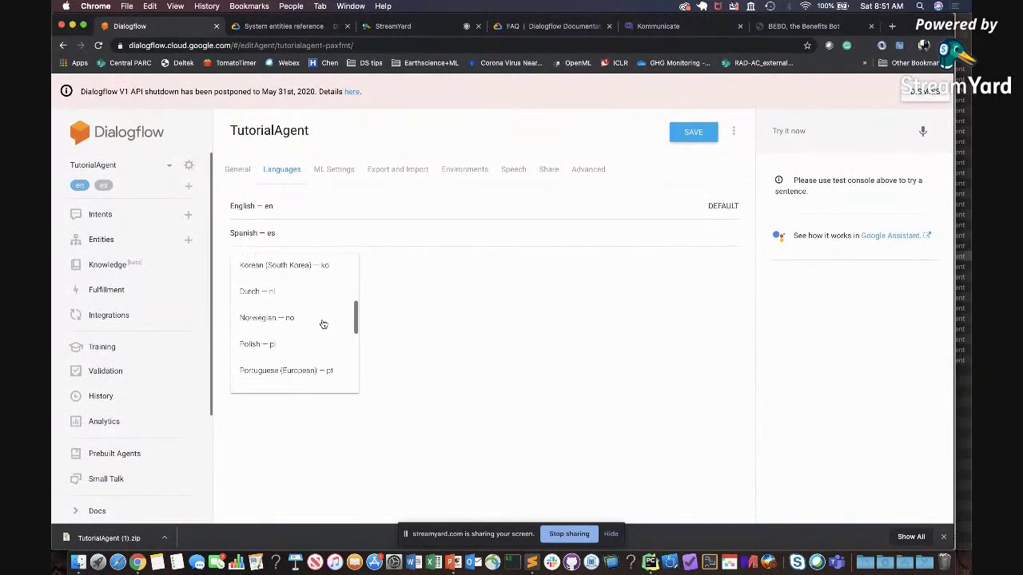
scroll(323, 324, "down", 5)
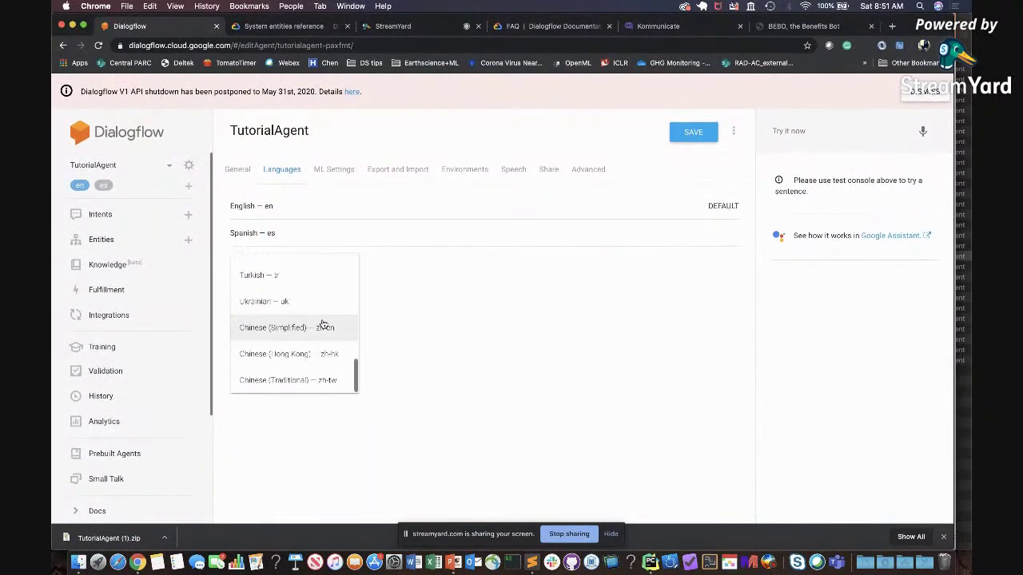
left_click(452, 335)
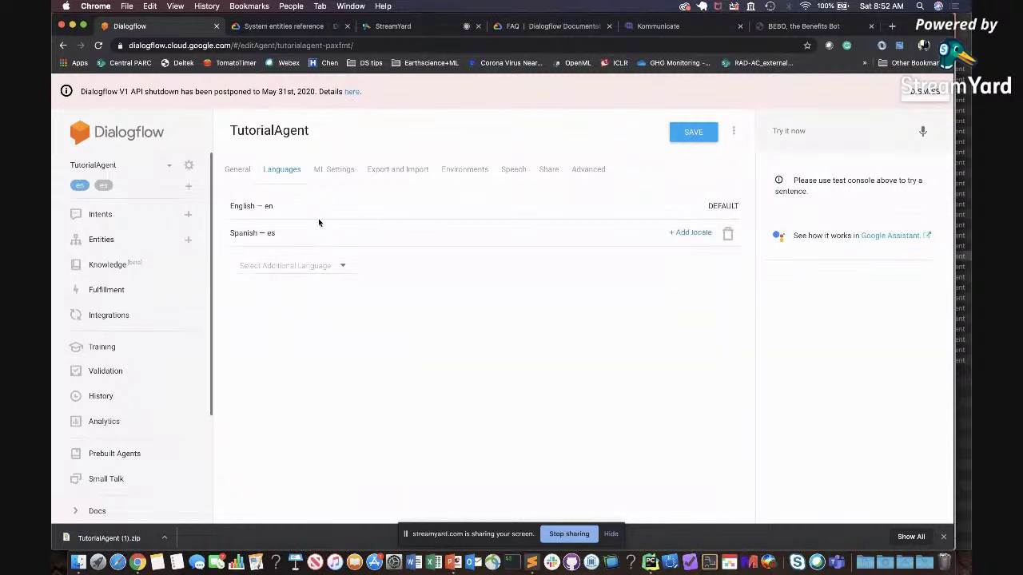
Review the agent's ML settings, including match mode, classification threshold, spell correction, automatic training and validation.
left_click(330, 170)
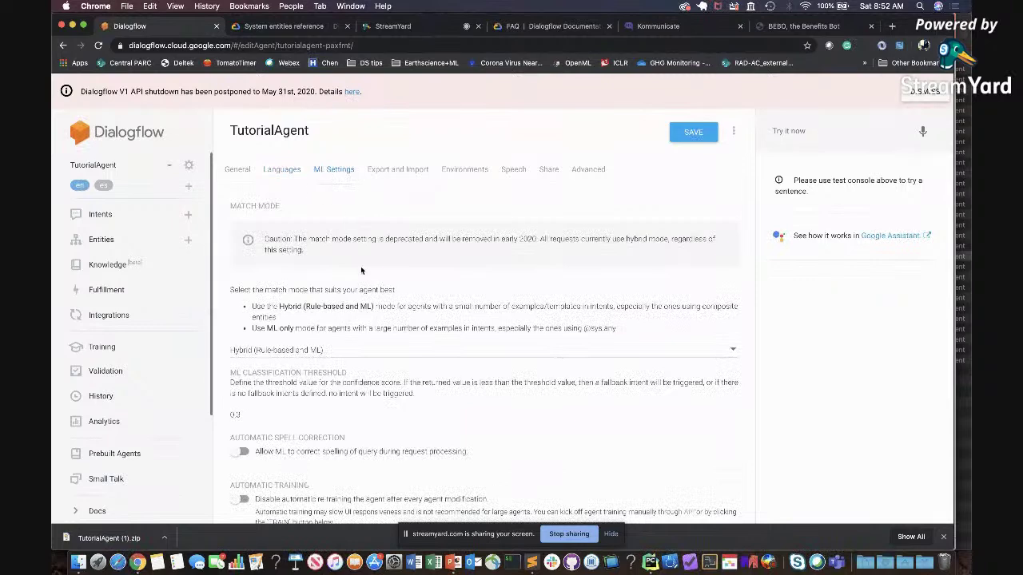
scroll(360, 280, "down", 3)
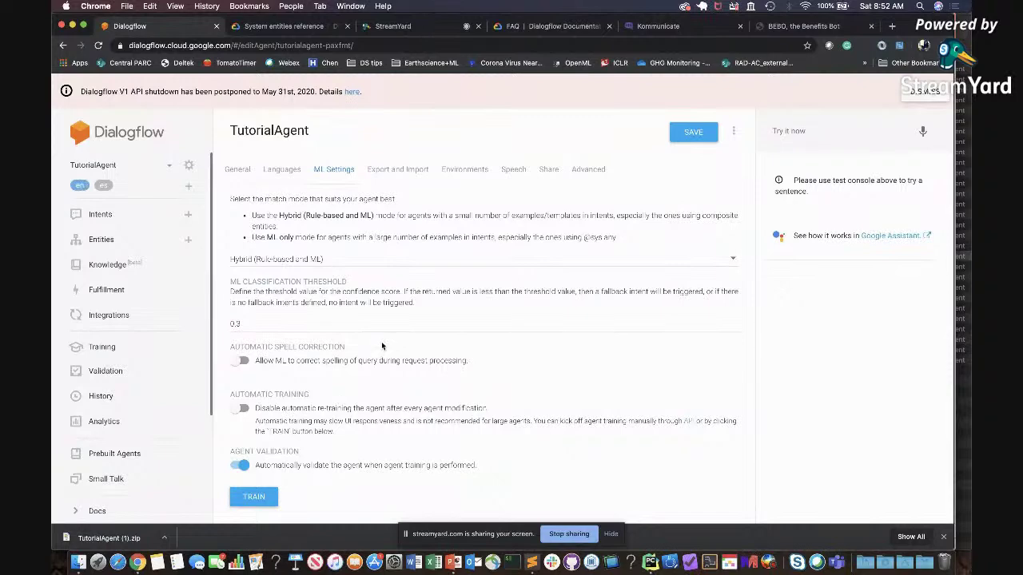
scroll(331, 267, "up", 2)
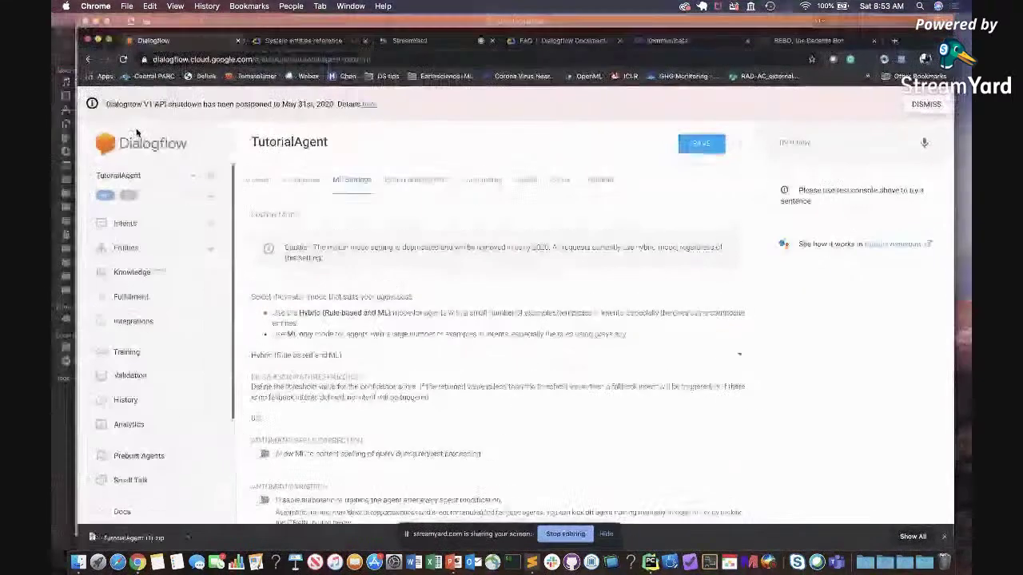
Switch to PowerPoint, page back from the resources slide to the title slide, and stop sharing the screen.
key("ctrl+Up")
left_click(617, 141)
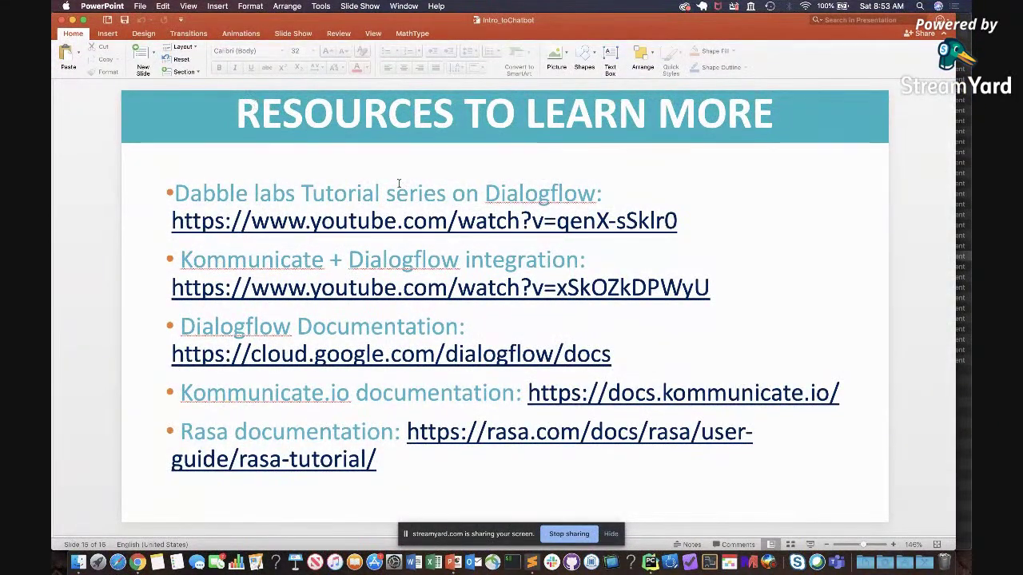
scroll(750, 238, "up", 2)
scroll(751, 239, "up", 6)
scroll(751, 238, "up", 3)
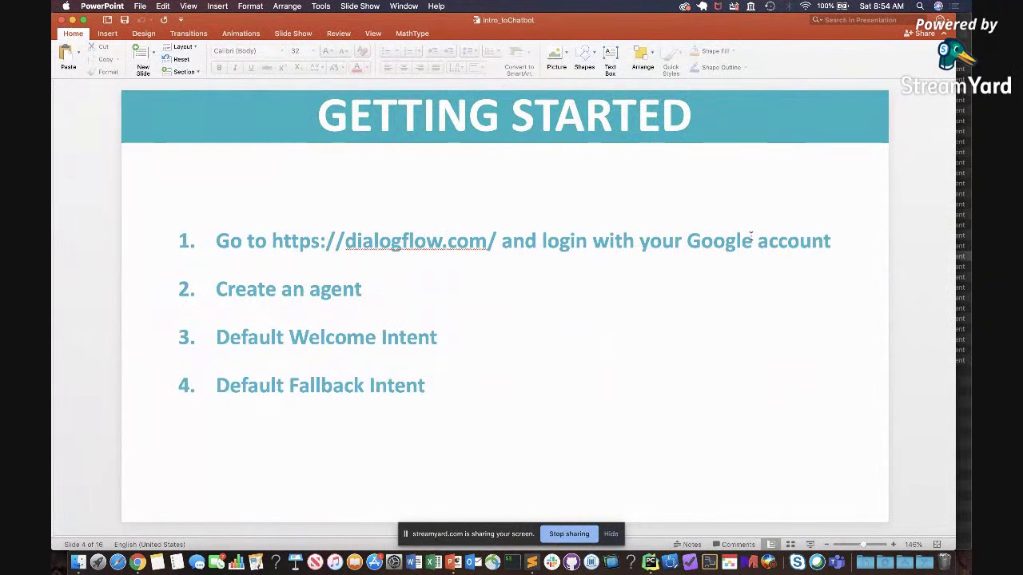
scroll(751, 236, "up", 1)
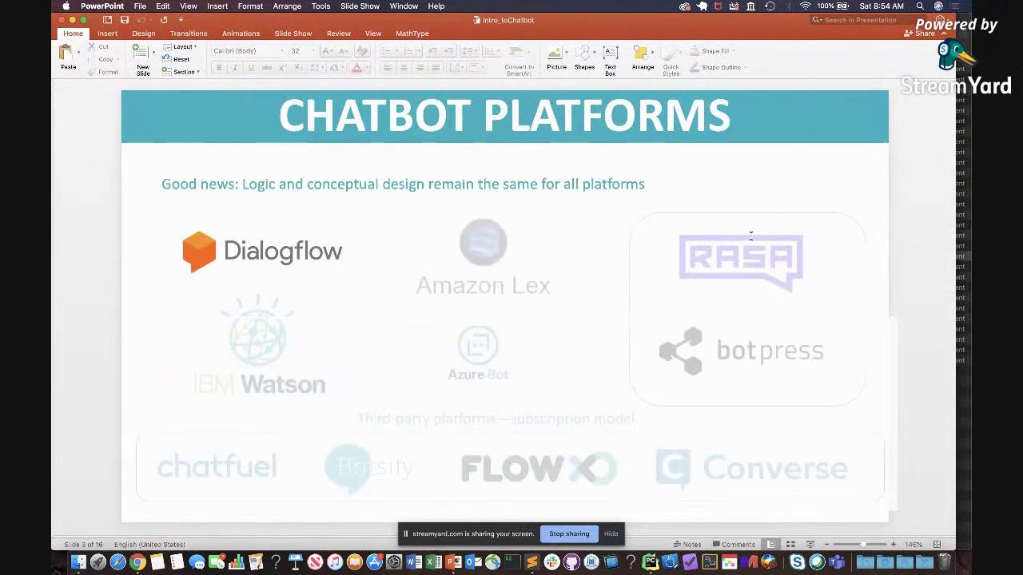
scroll(751, 237, "up", 2)
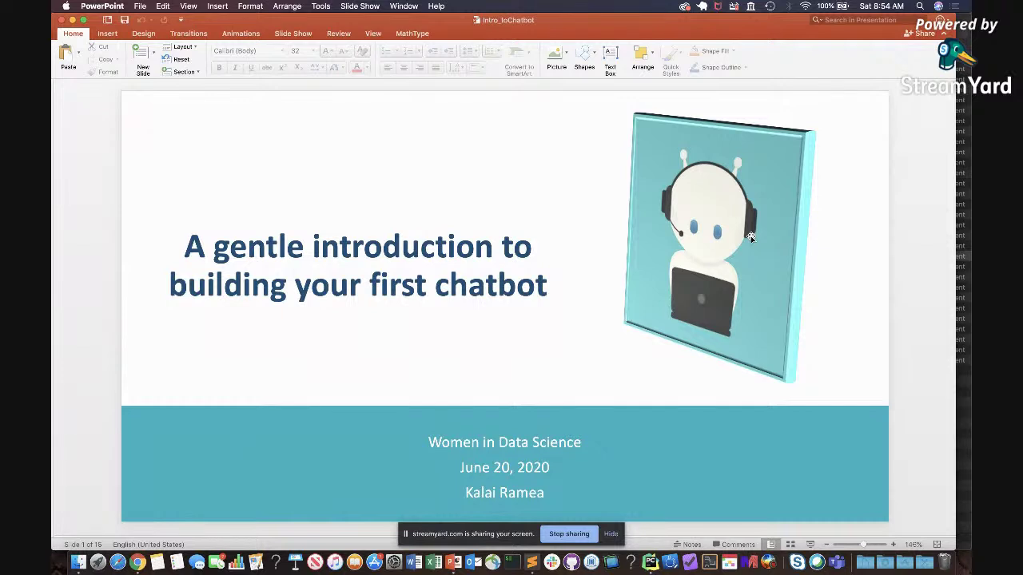
left_click(559, 535)
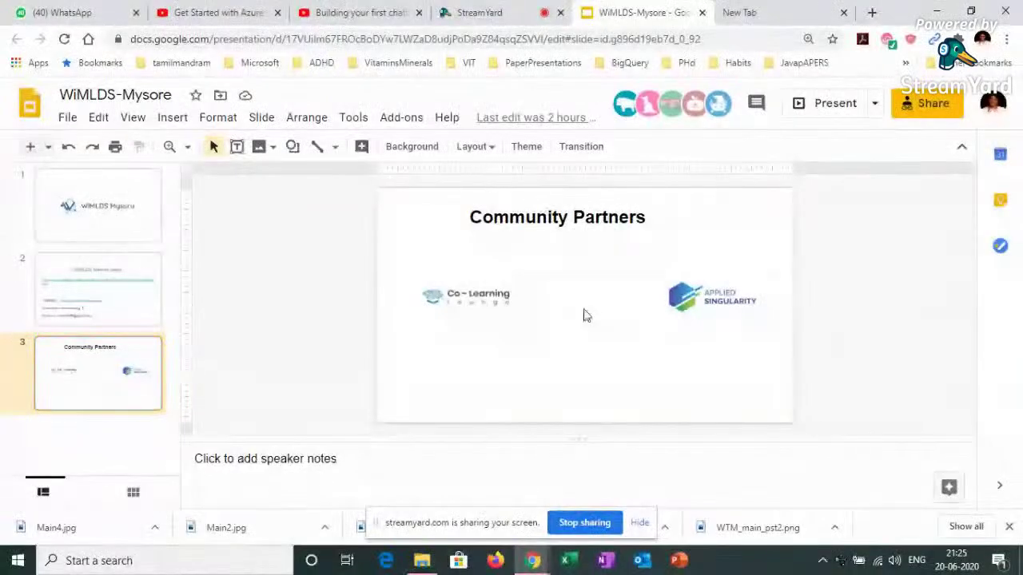
Open the sharing dialog of the WiMLDS-Mysore presentation in Google Slides and close it without changing anything.
left_click(925, 110)
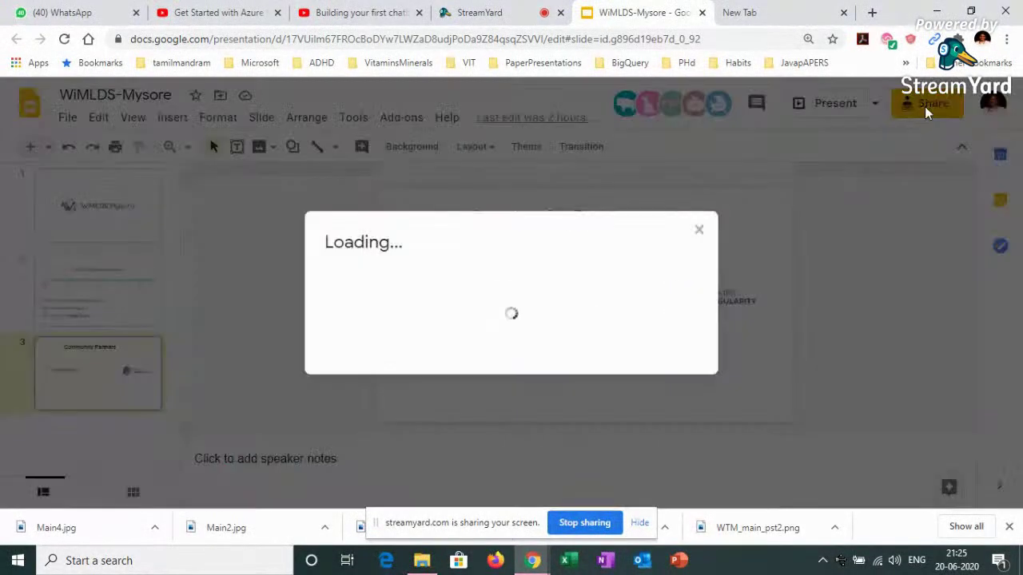
left_click(700, 231)
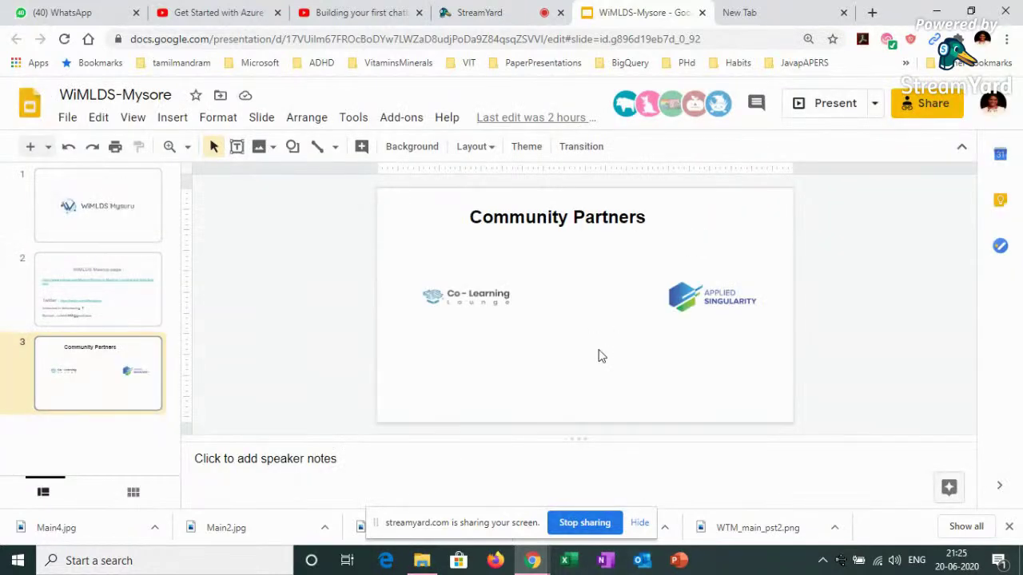